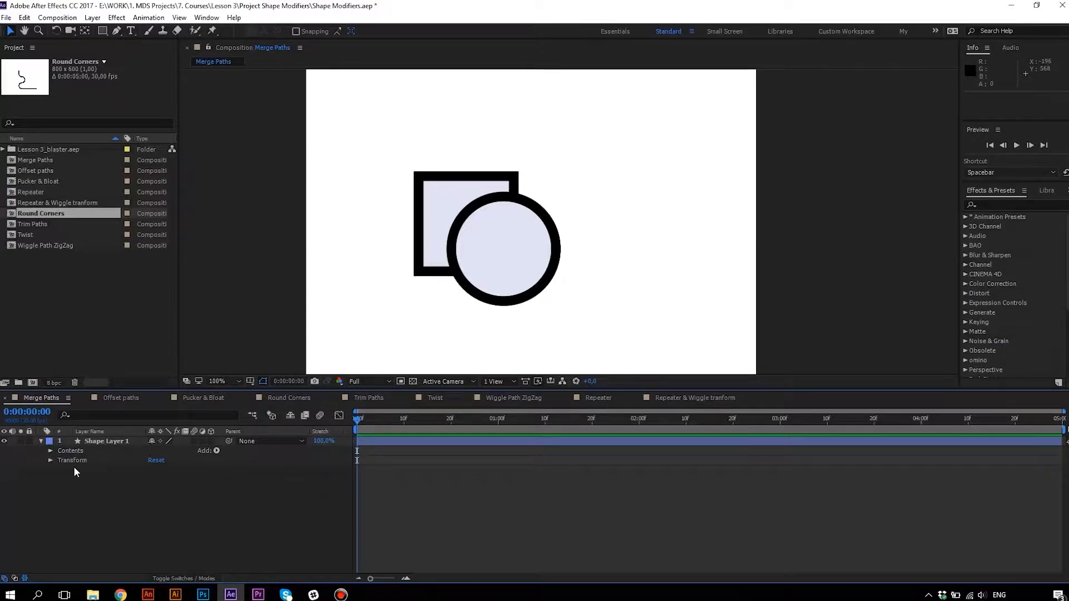
# Try a Zig Zag modifier on Ellipse 1 alone, and delete it from the ellipse group.
pyautogui.click(68, 451)
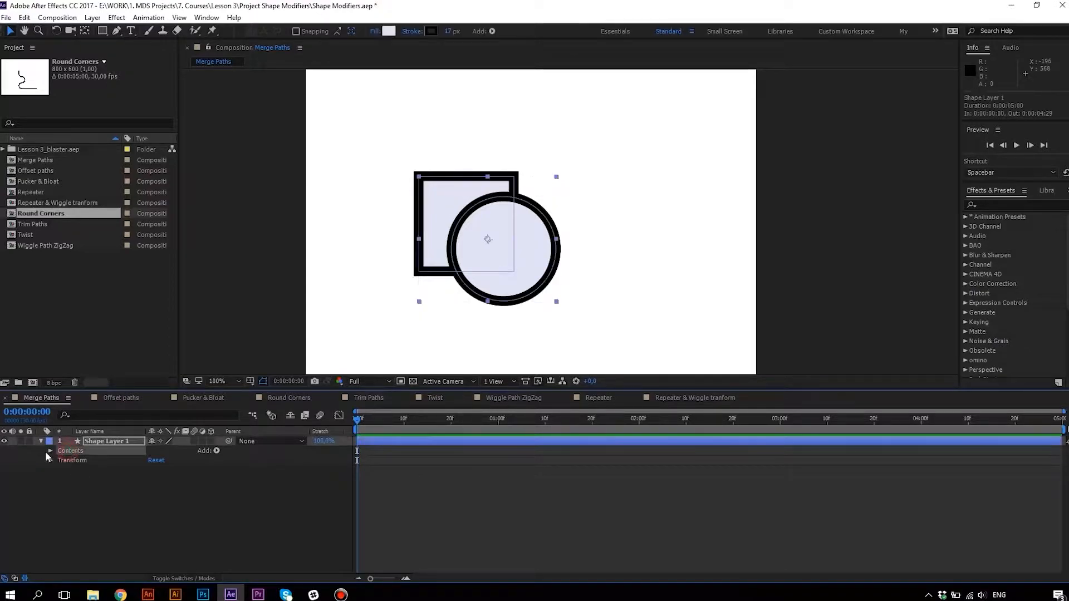
pyautogui.click(50, 451)
pyautogui.click(80, 461)
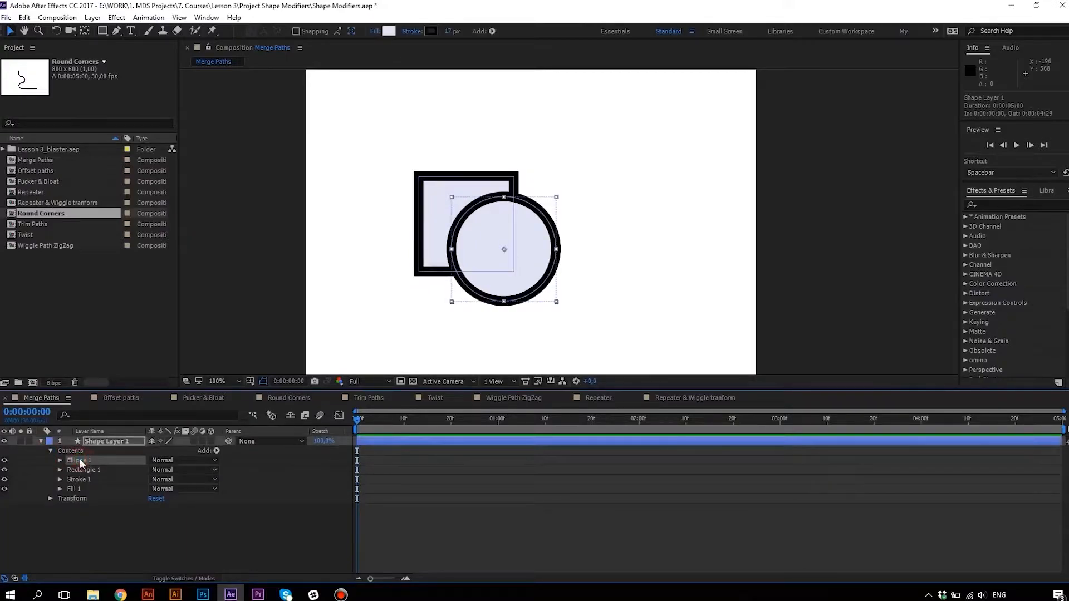
pyautogui.click(216, 451)
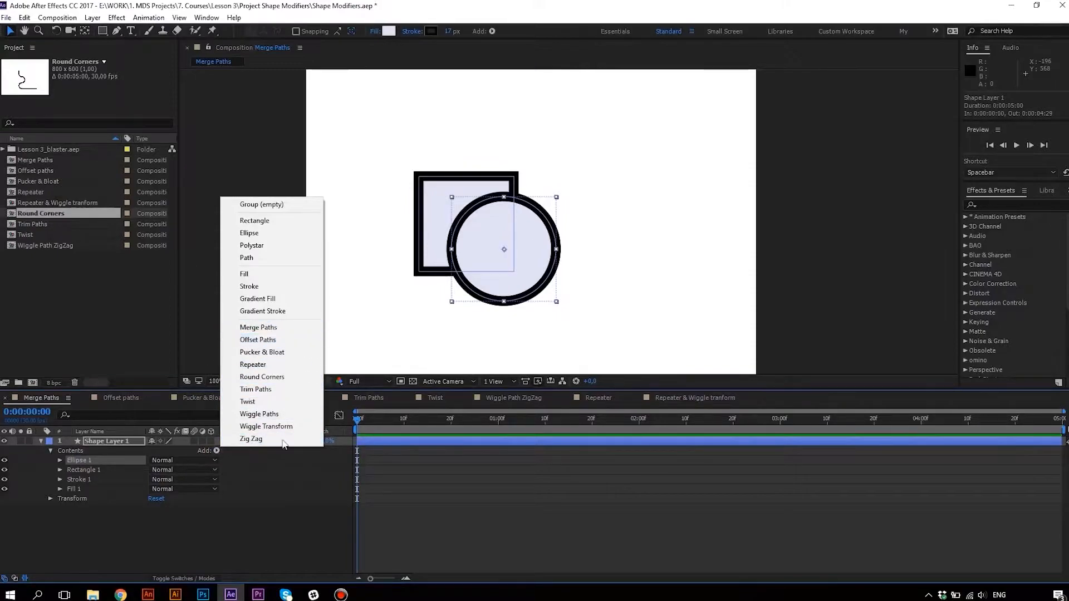
pyautogui.click(252, 439)
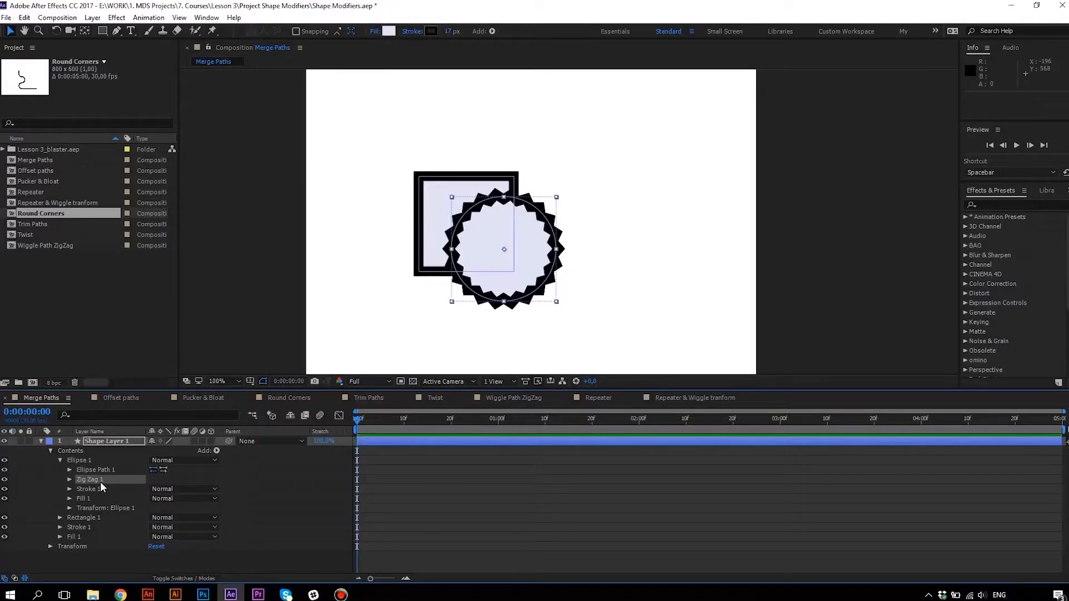
pyautogui.press('Delete')
pyautogui.click(46, 476)
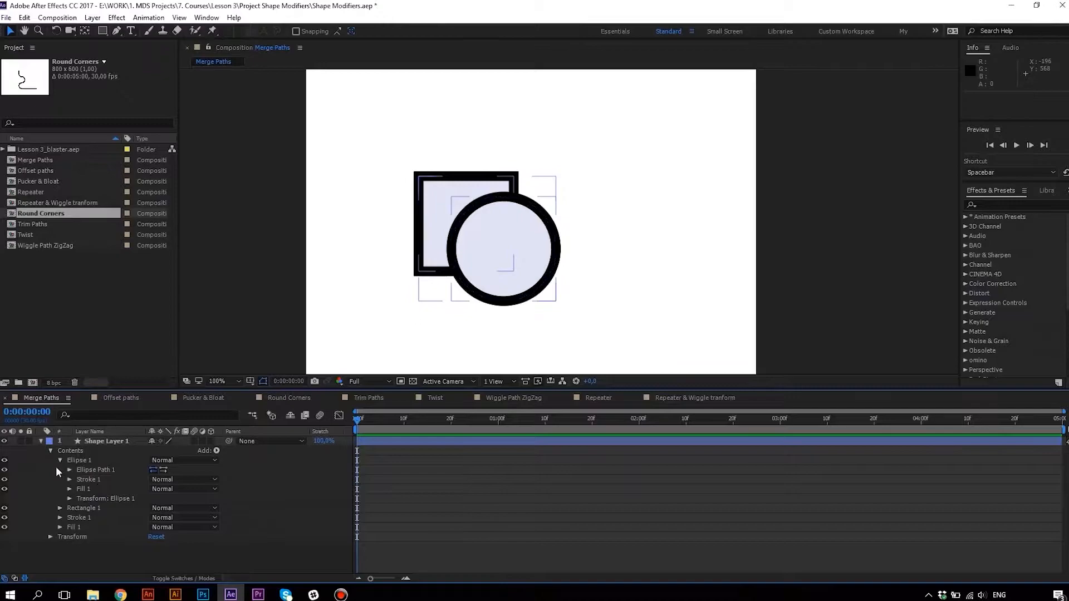
# Add a Zig Zag modifier at the contents level of Shape Layer 1, affecting both the square and the circle.
pyautogui.click(218, 450)
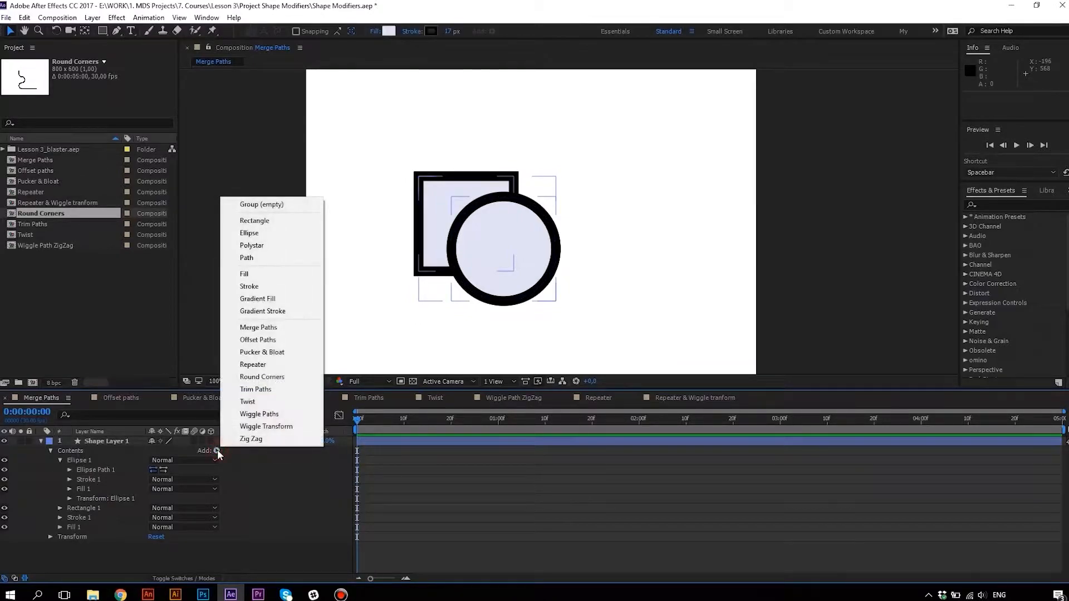
pyautogui.click(243, 440)
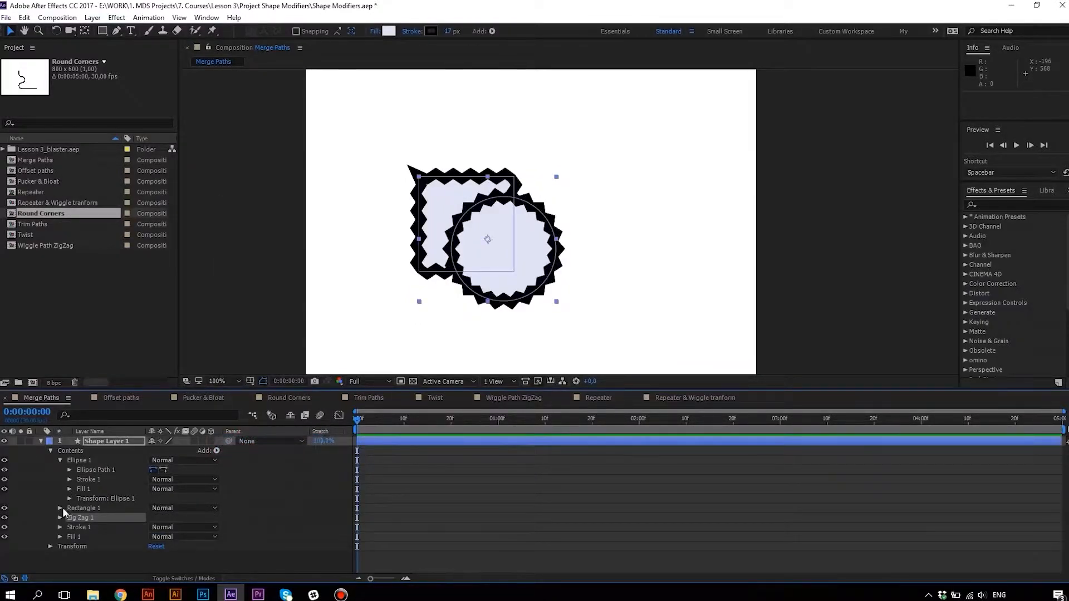
pyautogui.click(60, 459)
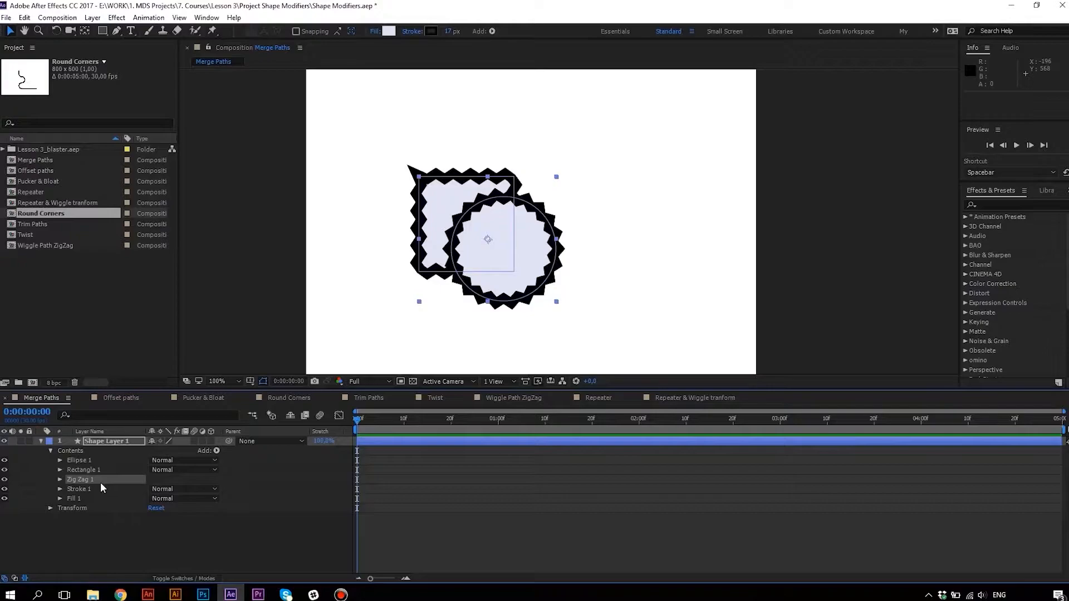
# Try Zig Zag between Ellipse 1 and Rectangle 1, undo the reordering and delete the modifier.
pyautogui.moveTo(98, 480); pyautogui.dragTo(94, 465)
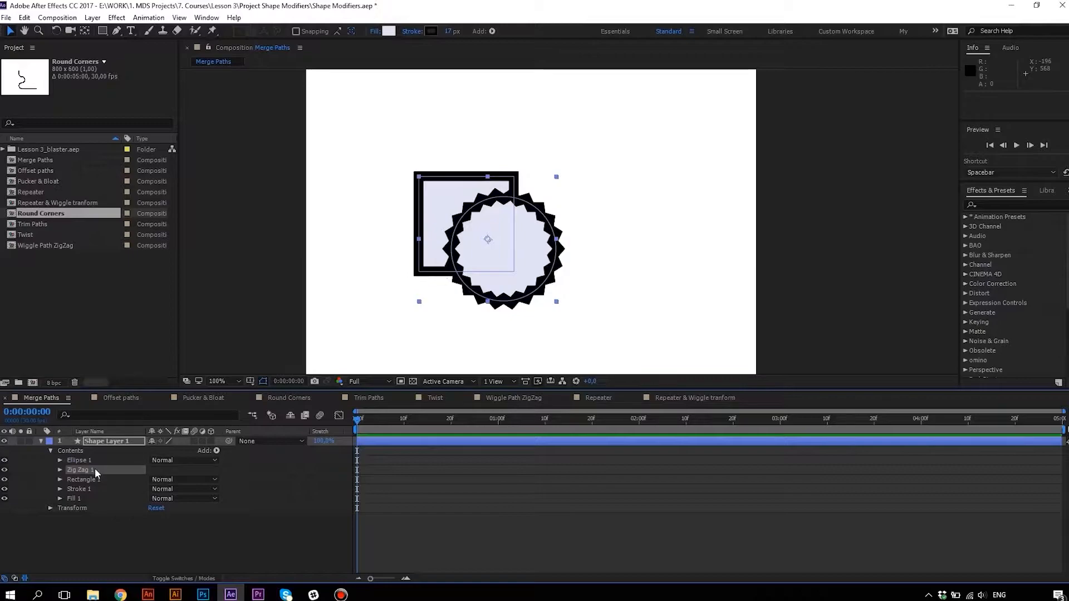
pyautogui.hotkey('ctrl', 'z')
pyautogui.press('Delete')
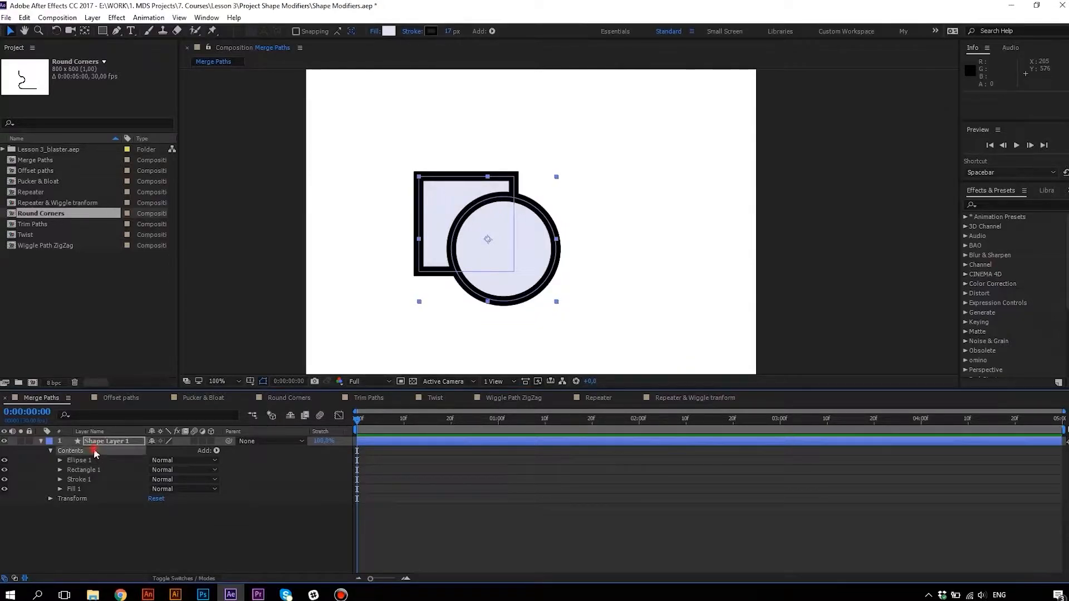
# Add a Merge Paths modifier to the contents of Shape Layer 1 and reveal its settings.
pyautogui.click(216, 451)
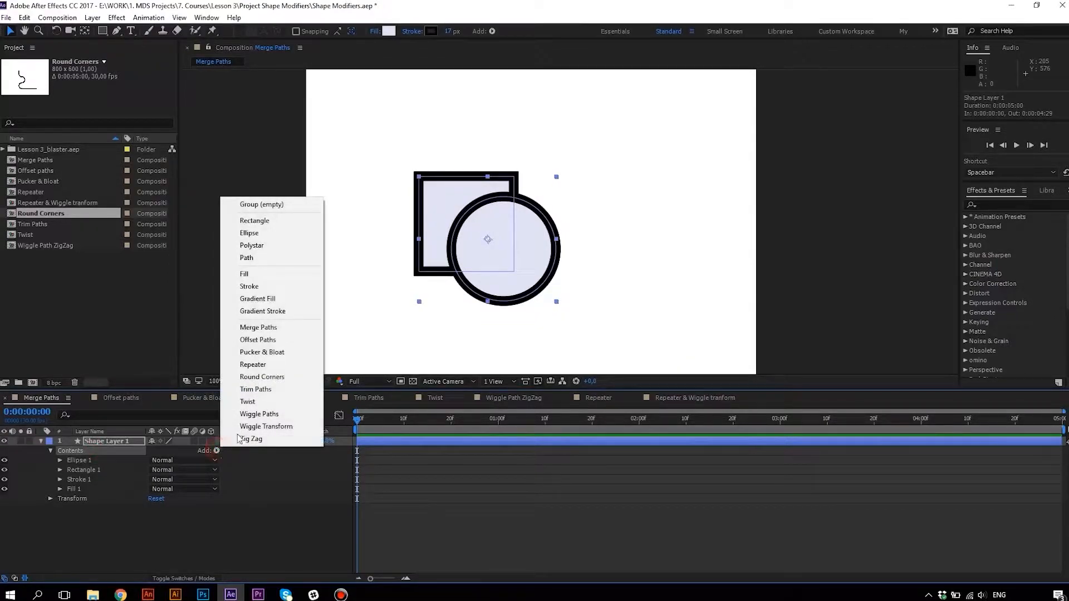
pyautogui.click(262, 327)
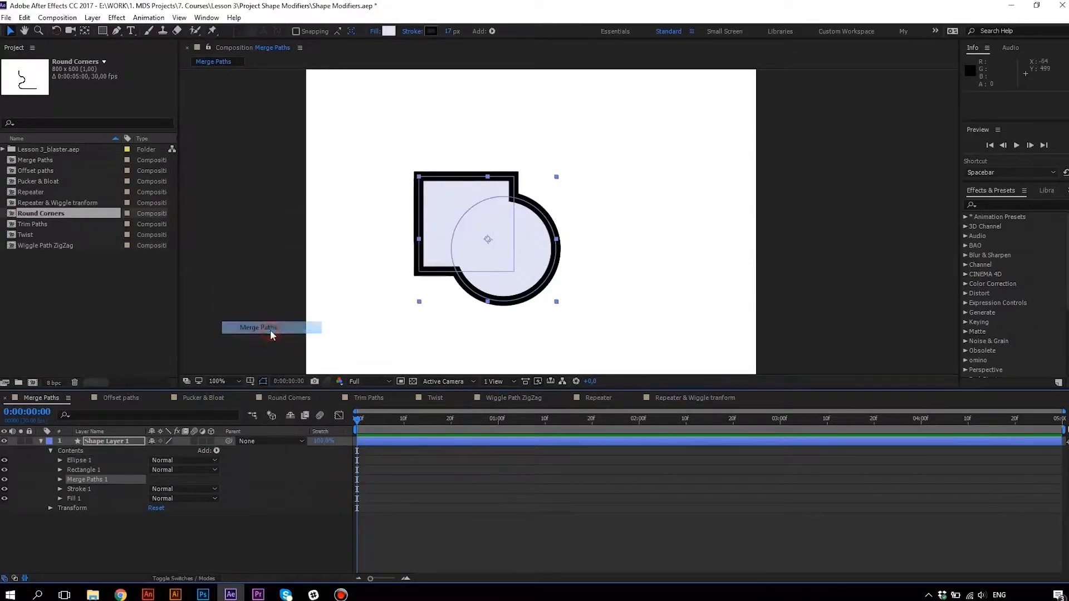
pyautogui.click(60, 480)
# Try the Subtract, Intersect and Exclude Intersections modes of Merge Paths in turn.
pyautogui.click(167, 489)
pyautogui.click(181, 525)
pyautogui.click(170, 489)
pyautogui.click(181, 538)
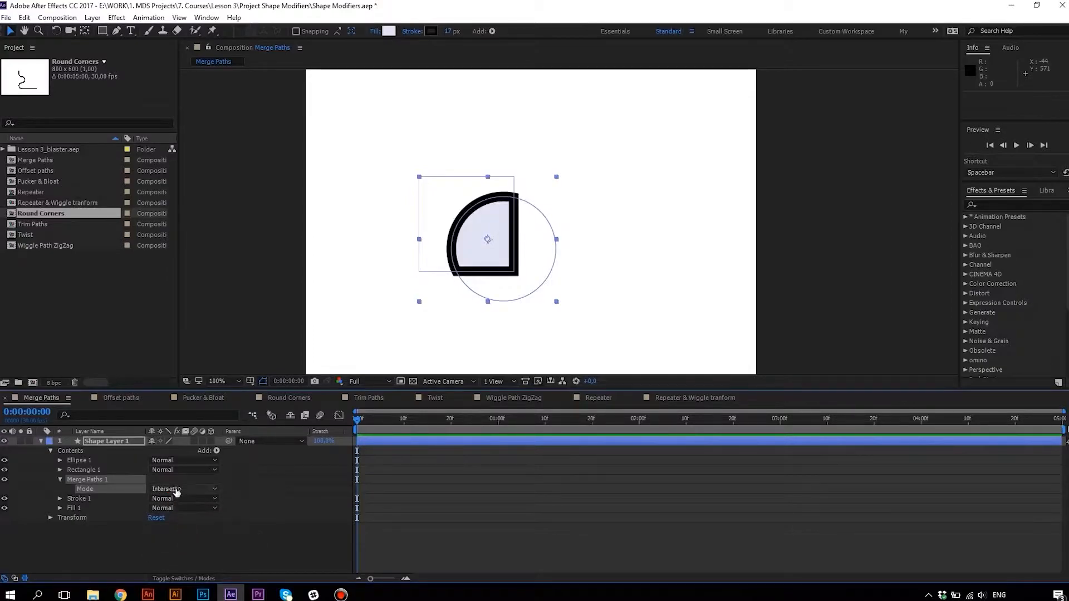
pyautogui.click(179, 489)
pyautogui.click(189, 550)
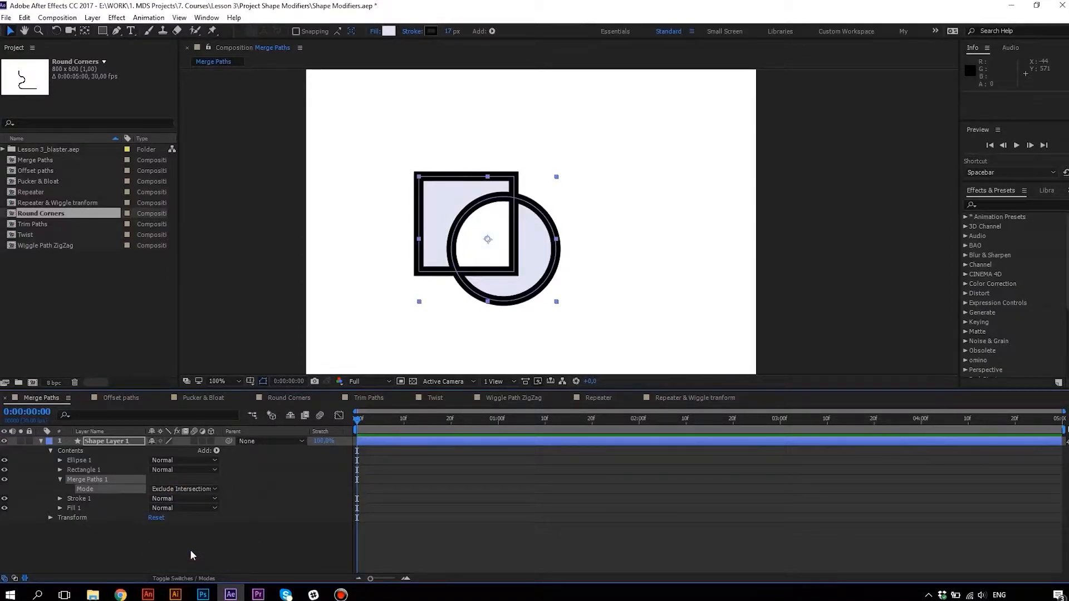
# Set the Merge Paths mode to Subtract and collapse the modifier's settings.
pyautogui.click(177, 490)
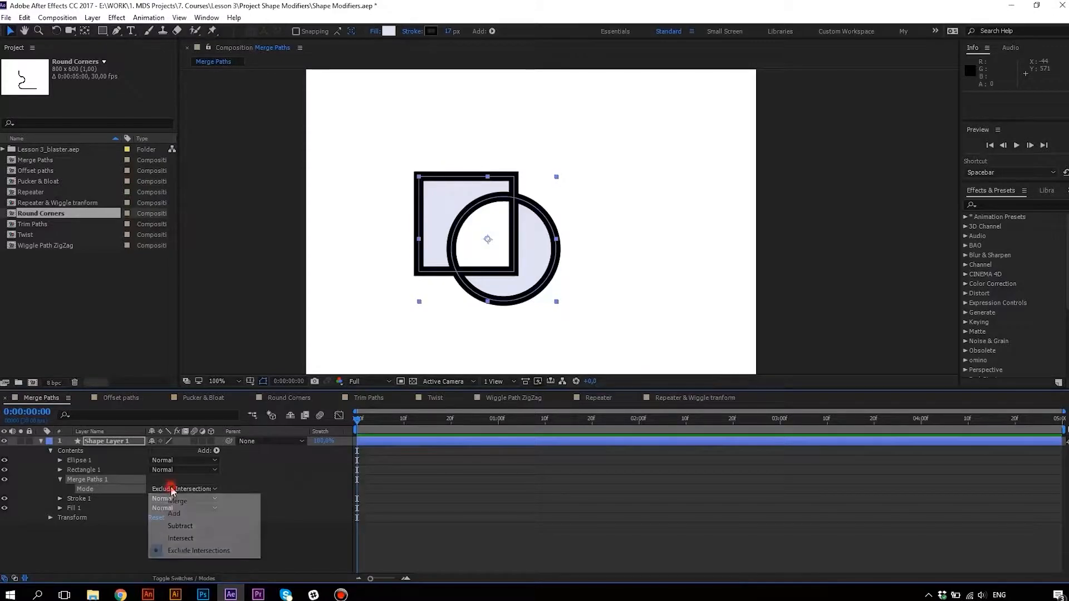
pyautogui.click(180, 526)
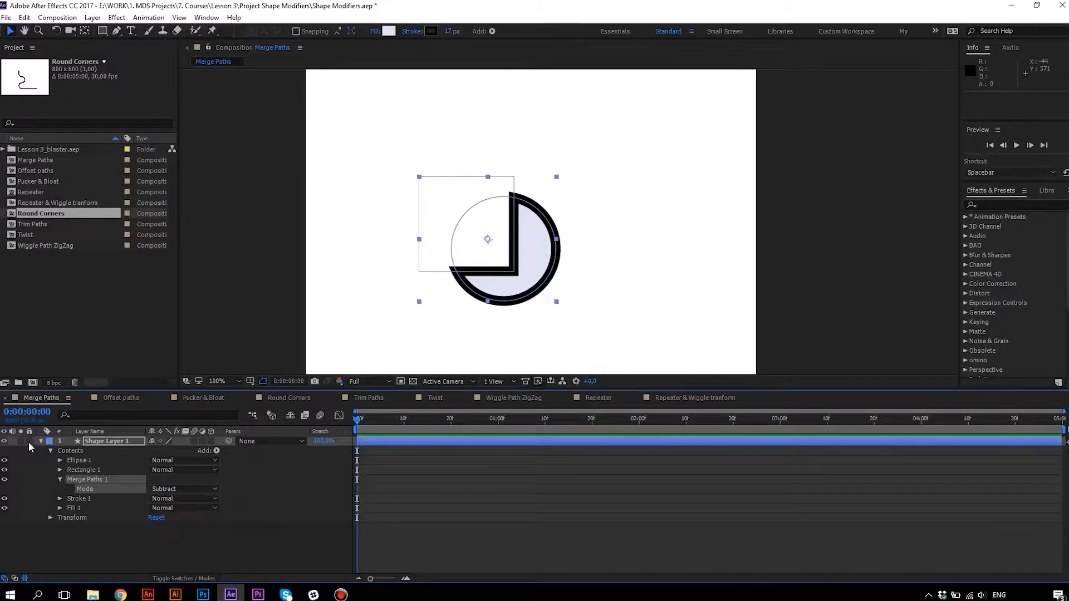
pyautogui.click(61, 481)
# Duplicate Rectangle 1, keep the copy below it in the contents order, and move the copy over the circle's right edge.
pyautogui.click(81, 461)
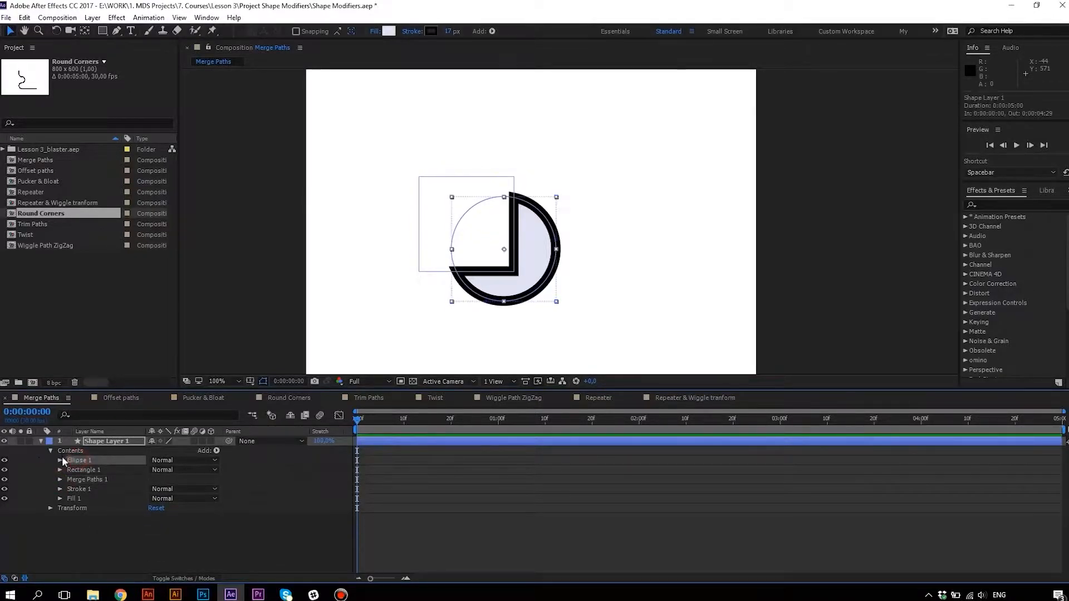
pyautogui.click(93, 471)
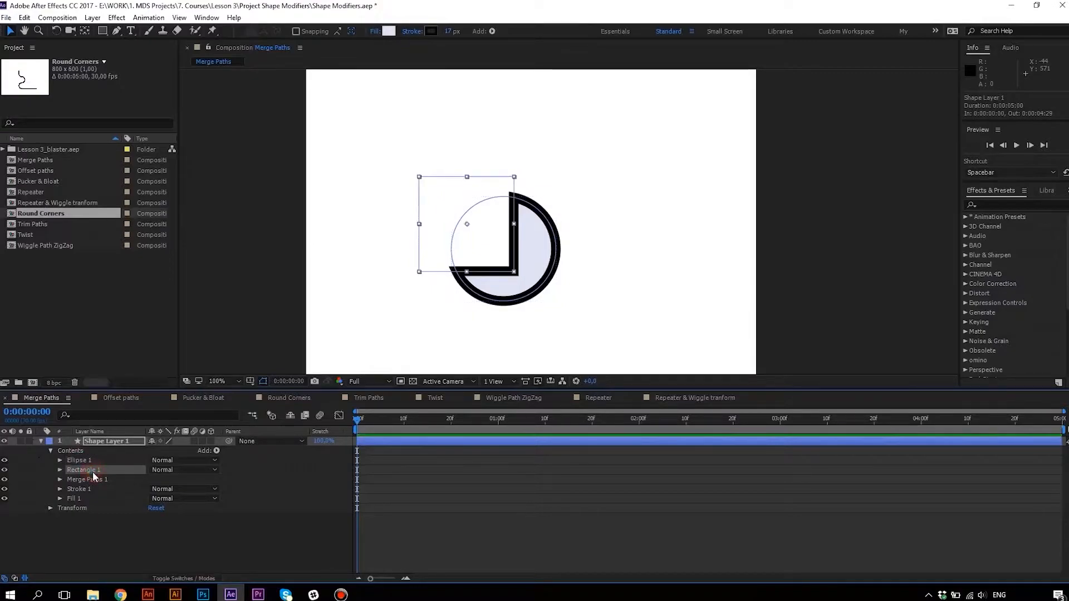
pyautogui.hotkey('ctrl', 'd')
pyautogui.moveTo(98, 470); pyautogui.dragTo(97, 484)
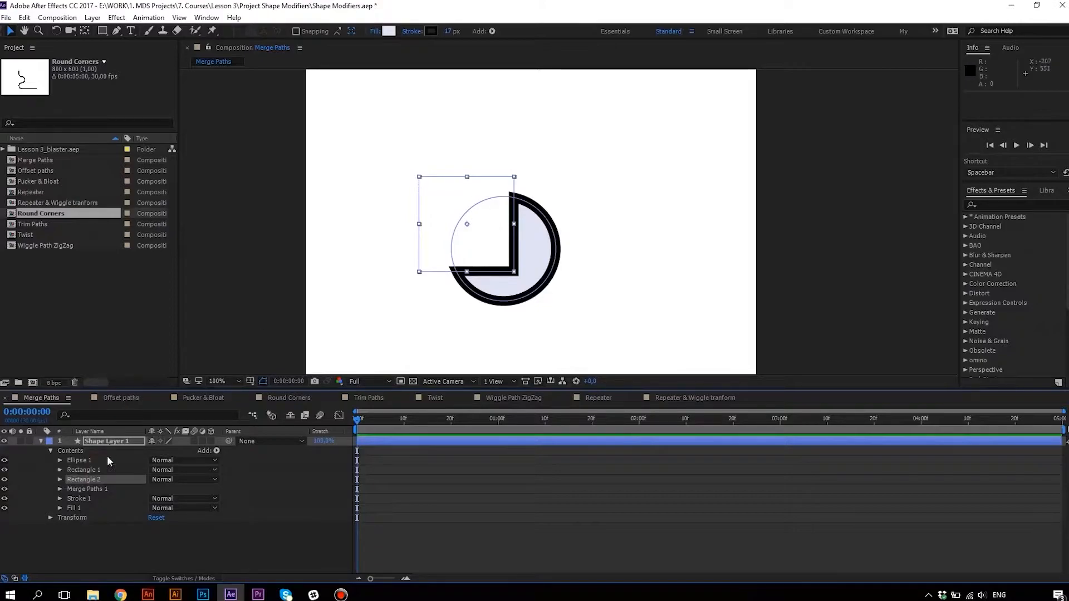
pyautogui.moveTo(495, 194); pyautogui.dragTo(615, 242)
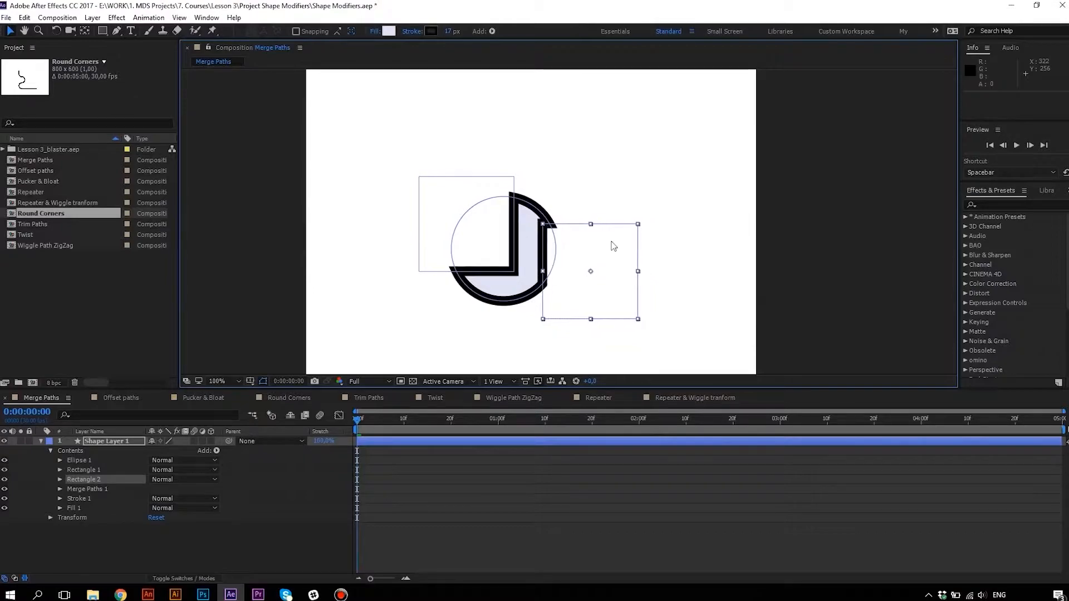
pyautogui.click(81, 461)
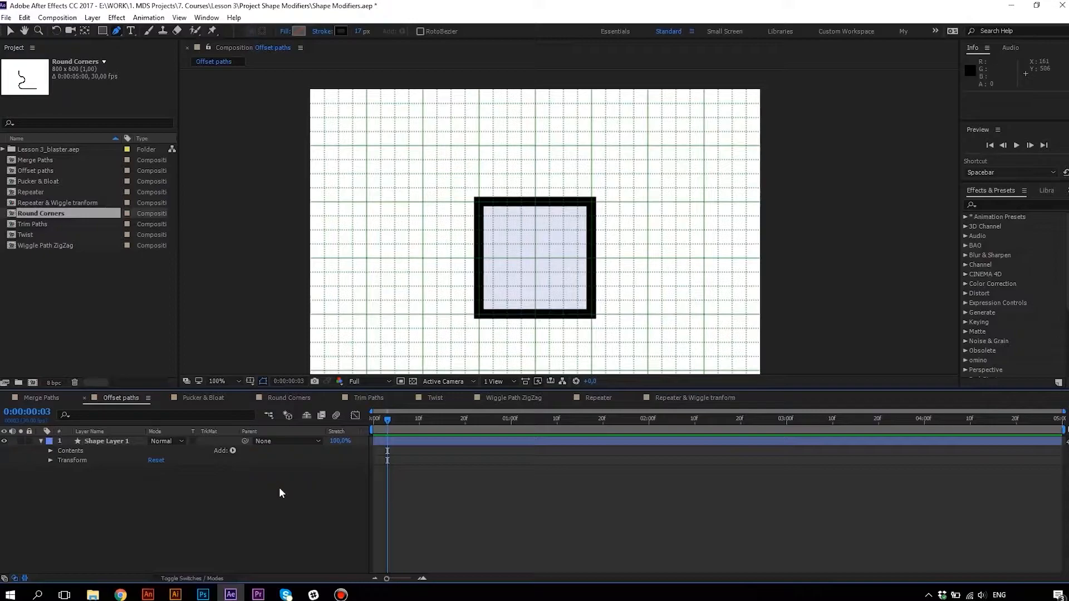
# Add an Offset Paths modifier to the square's layer in the Offset paths composition and raise its Amount to about 25.
pyautogui.click(135, 452)
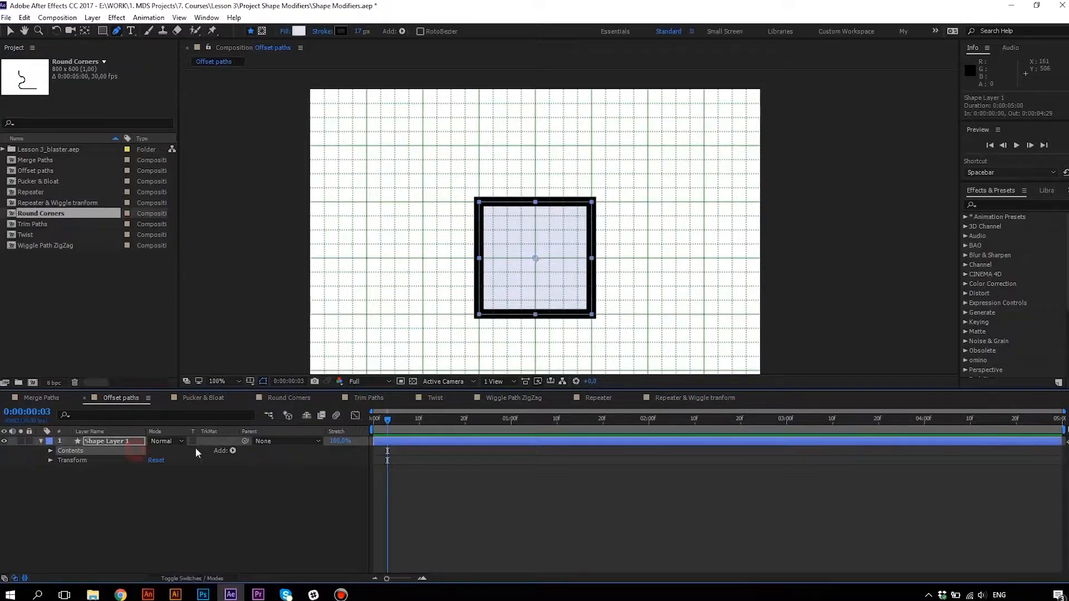
pyautogui.click(233, 452)
pyautogui.click(276, 340)
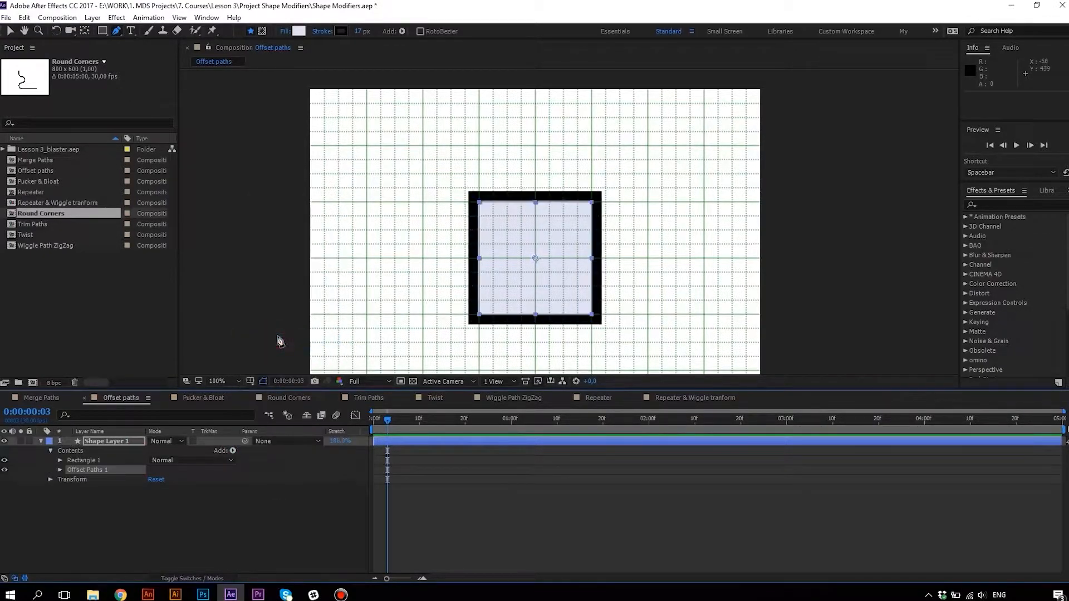
pyautogui.click(59, 471)
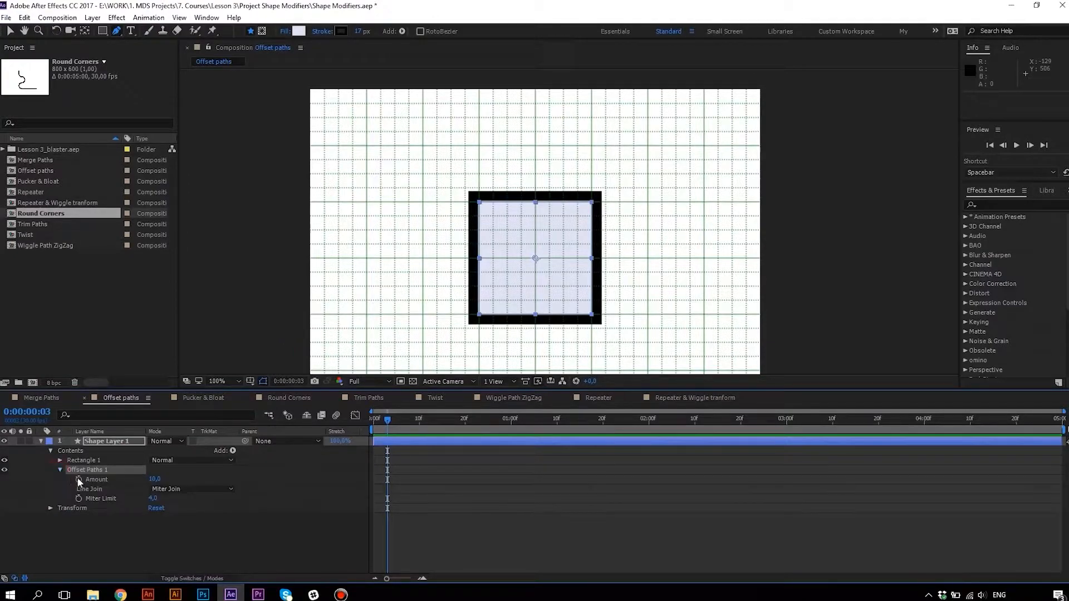
pyautogui.moveTo(152, 482)
pyautogui.mouseDown()
pyautogui.moveTo(124, 461)
pyautogui.moveTo(151, 464)
pyautogui.moveTo(99, 443)
pyautogui.moveTo(127, 441)
pyautogui.moveTo(116, 437)
pyautogui.mouseUp()
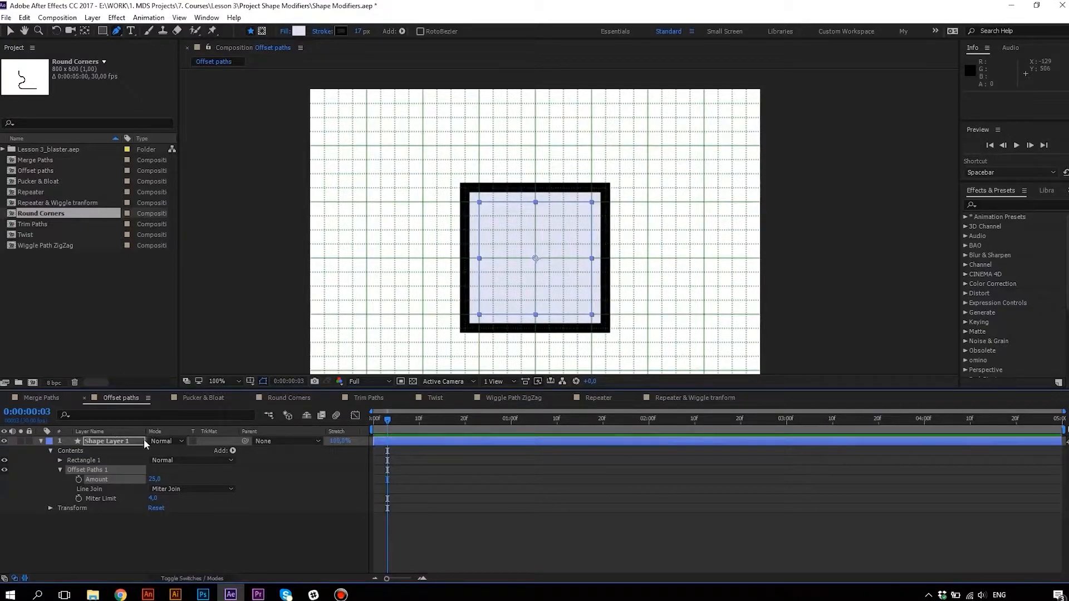
# Set the Offset Paths line join to Round Join and select the layer's contents.
pyautogui.click(167, 490)
pyautogui.click(174, 519)
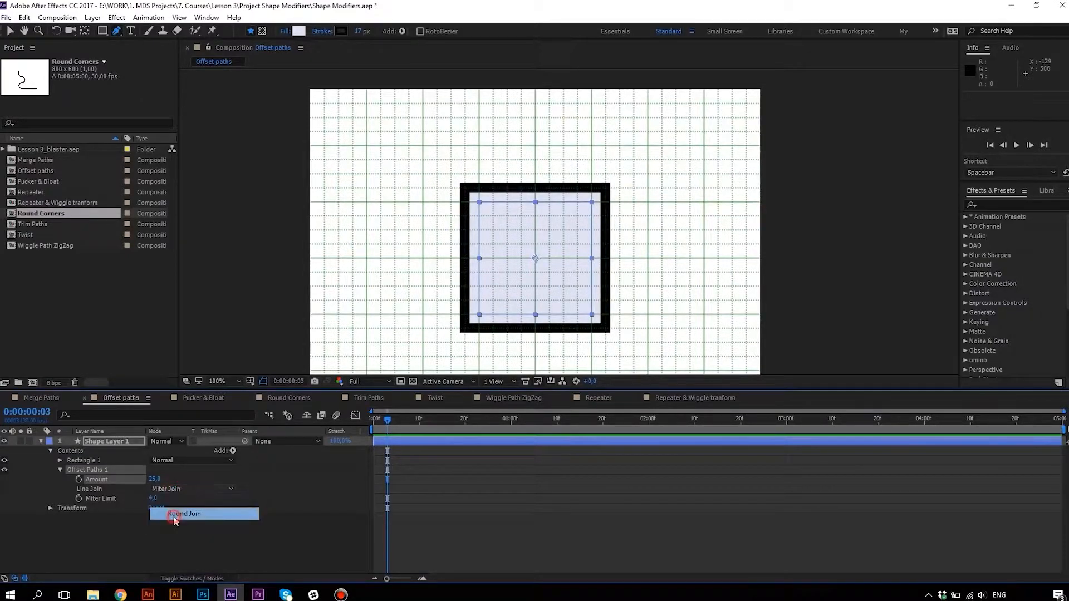
pyautogui.click(85, 454)
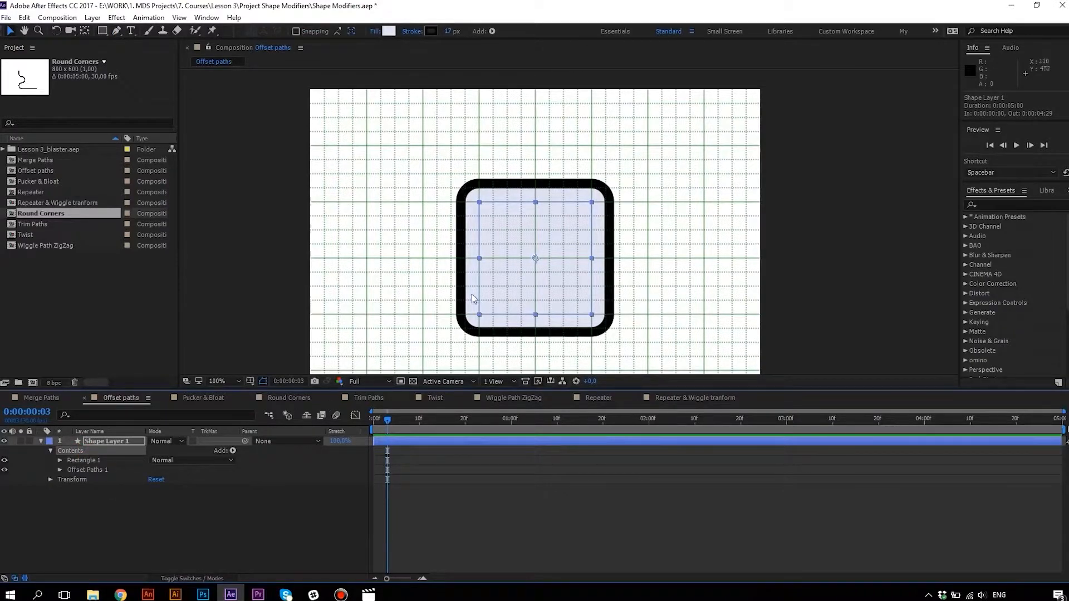
# Draw a short horizontal Pen path above the square in the same layer and adjust the Offset Paths Amount.
pyautogui.click(118, 32)
pyautogui.click(492, 146)
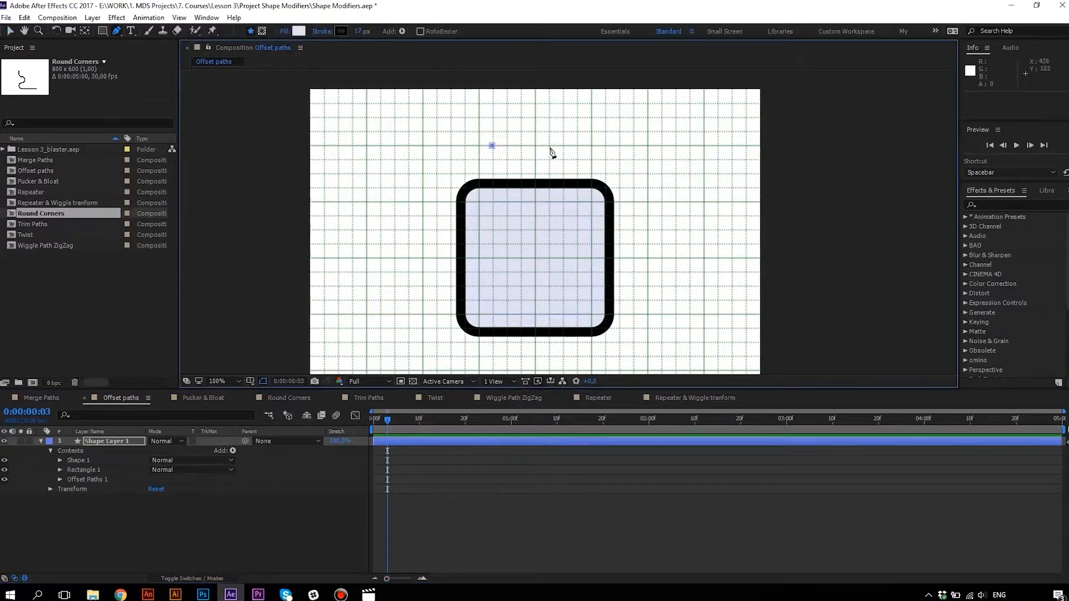
pyautogui.click(549, 146)
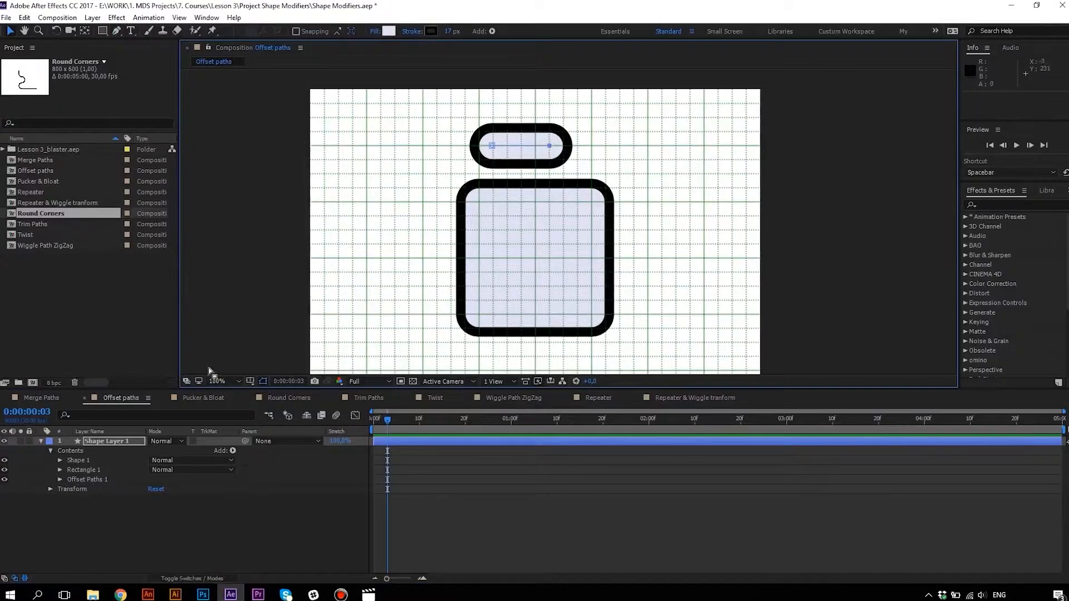
pyautogui.click(60, 479)
pyautogui.moveTo(151, 489); pyautogui.dragTo(134, 477)
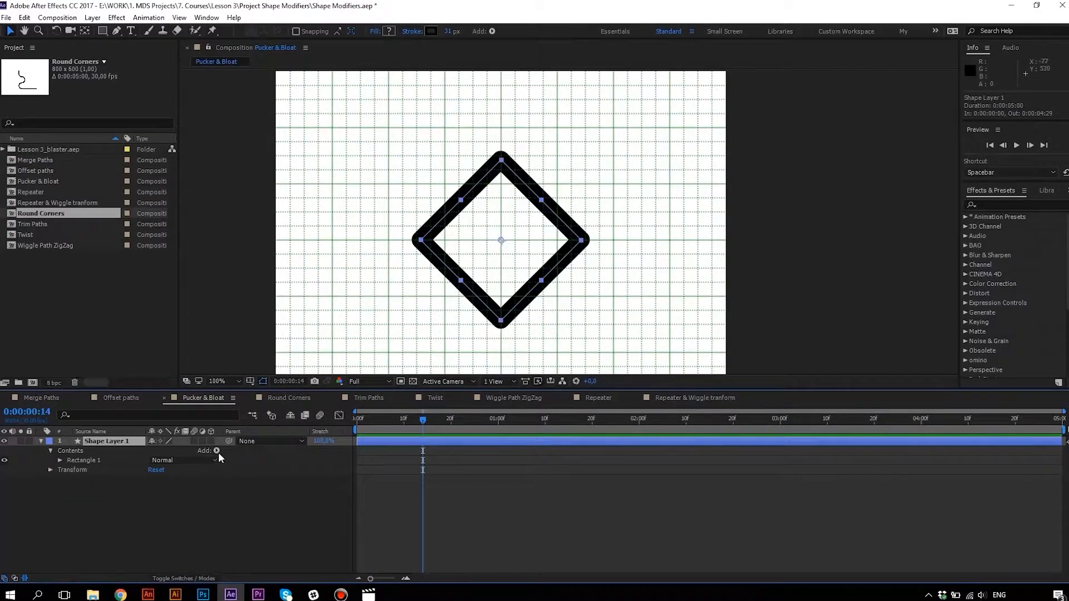
# Add a Pucker & Bloat modifier to the diamond's layer and vary its Amount until the outline forms four looped petals.
pyautogui.click(216, 451)
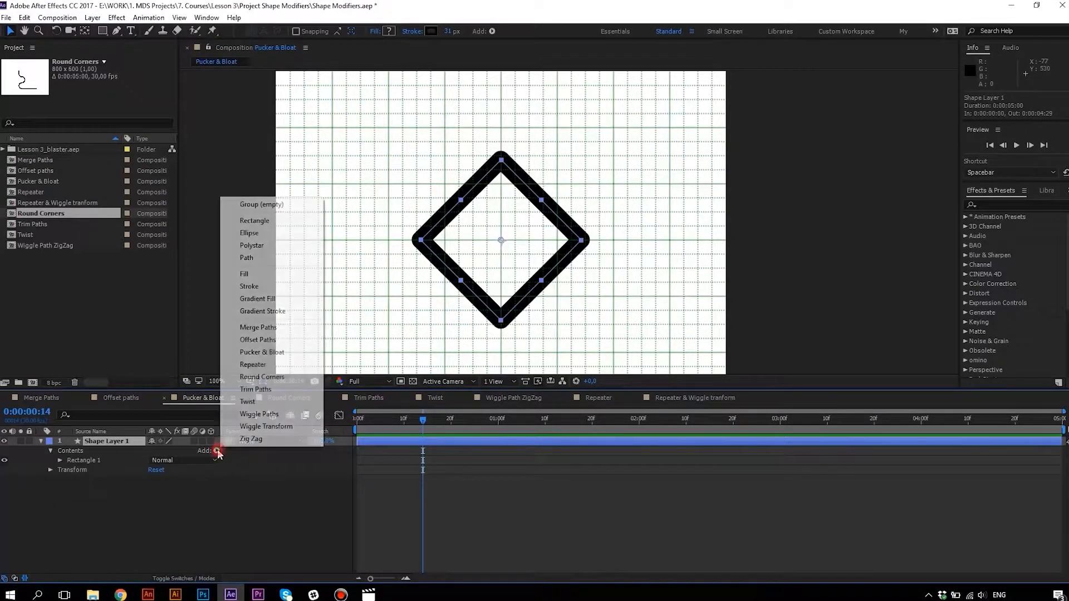
pyautogui.click(254, 354)
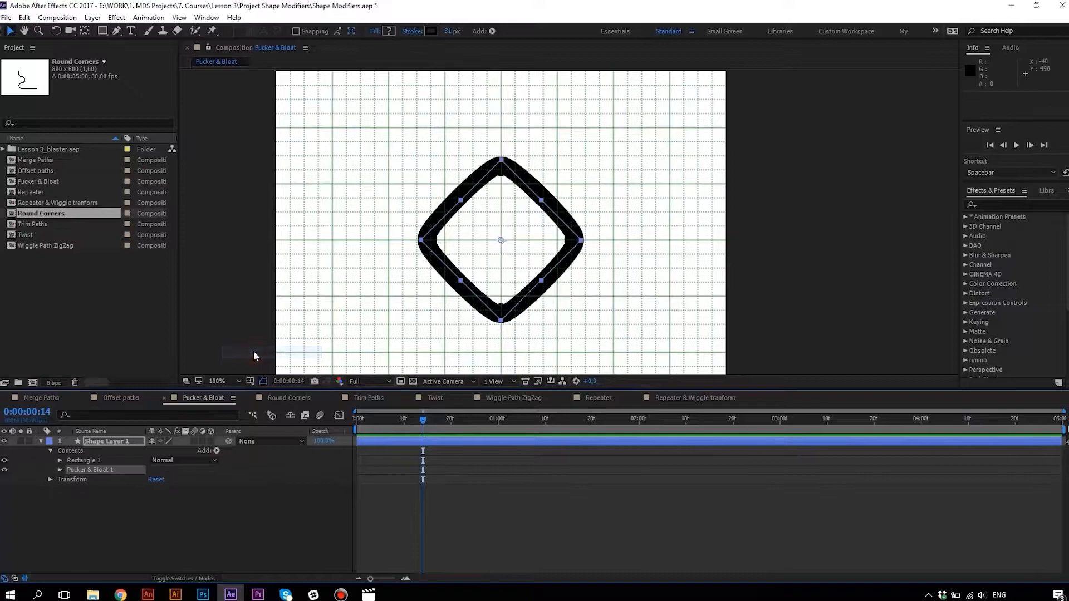
pyautogui.click(60, 470)
pyautogui.moveTo(153, 481); pyautogui.dragTo(79, 430)
pyautogui.moveTo(153, 480); pyautogui.dragTo(189, 441)
pyautogui.click(391, 495)
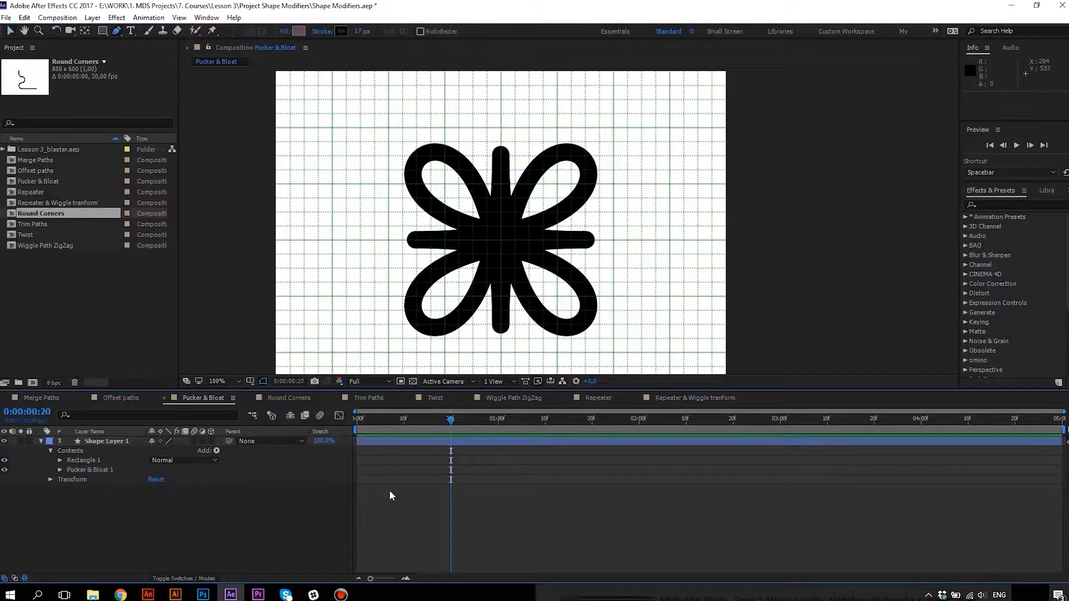
# Add a Round Corners modifier to the square's layer in the Round Corners composition, raise its Radius to 90, and inspect the corners.
pyautogui.click(289, 398)
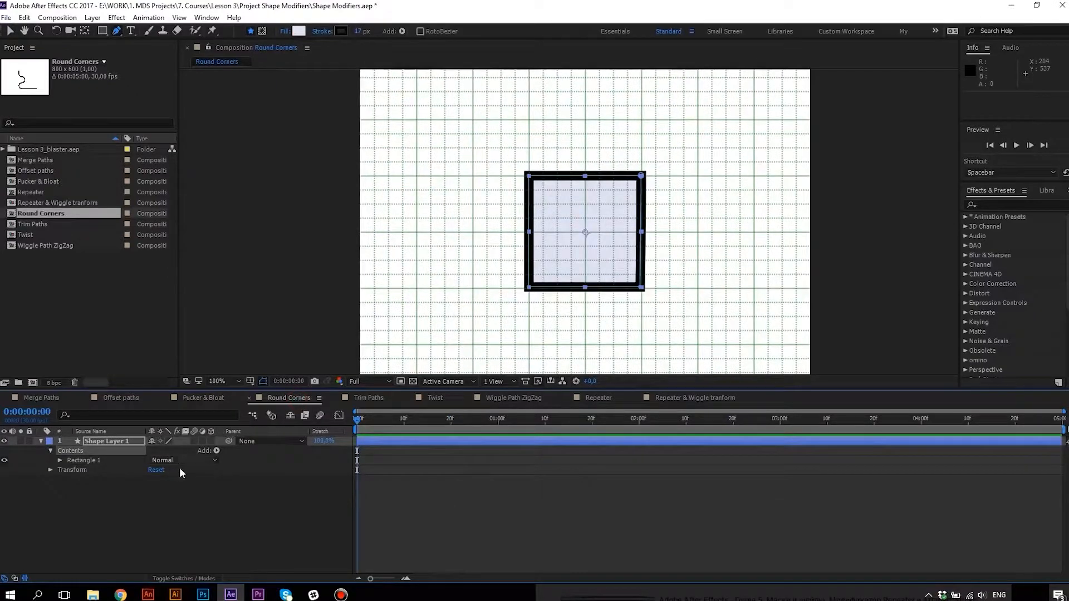
pyautogui.click(217, 451)
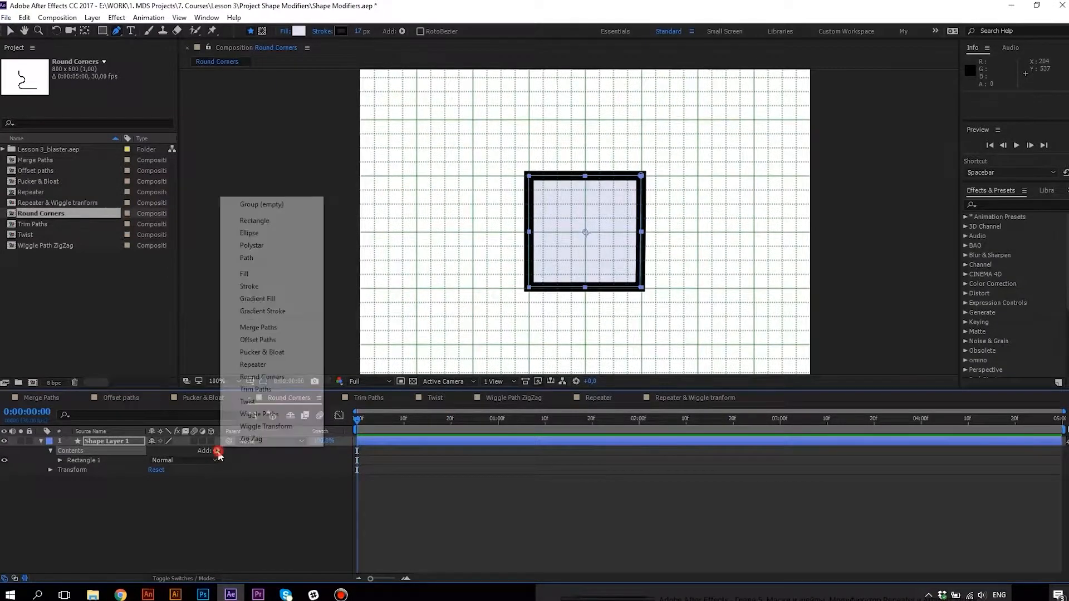
pyautogui.click(268, 378)
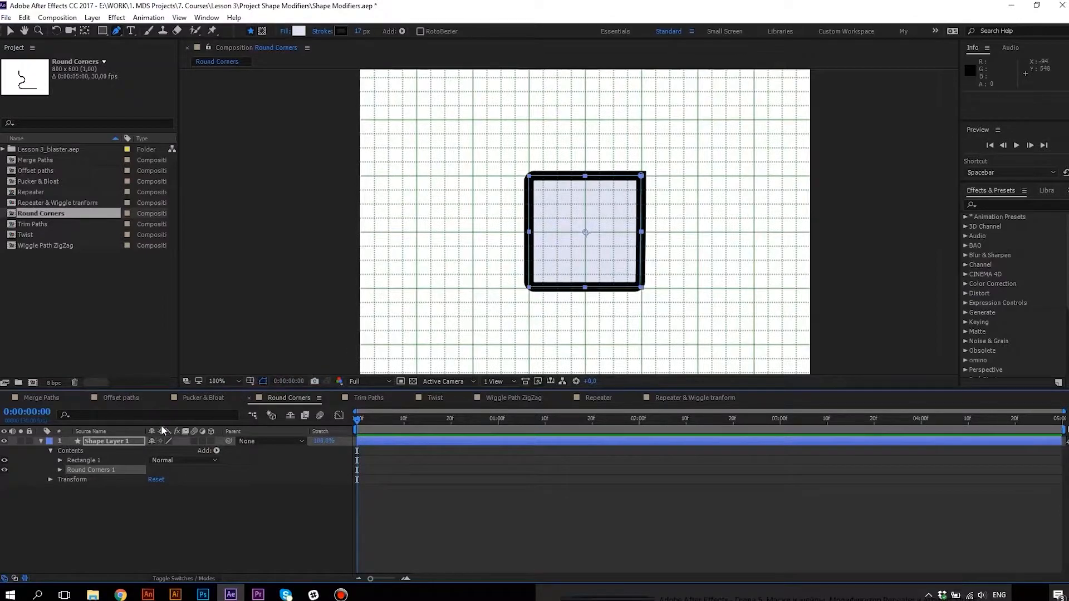
pyautogui.click(60, 471)
pyautogui.moveTo(154, 482); pyautogui.dragTo(202, 482)
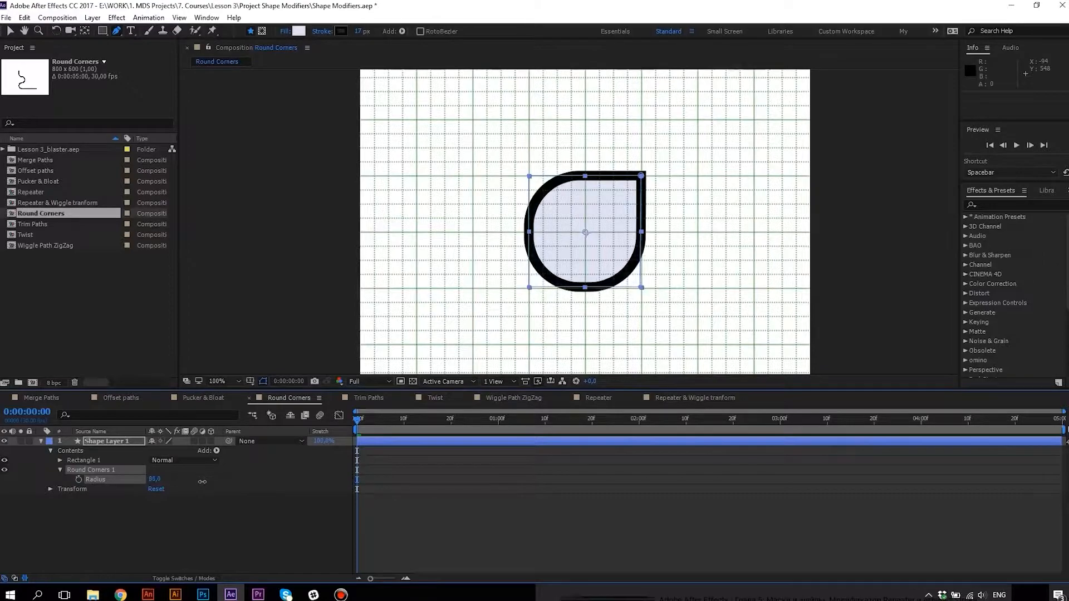
pyautogui.click(197, 521)
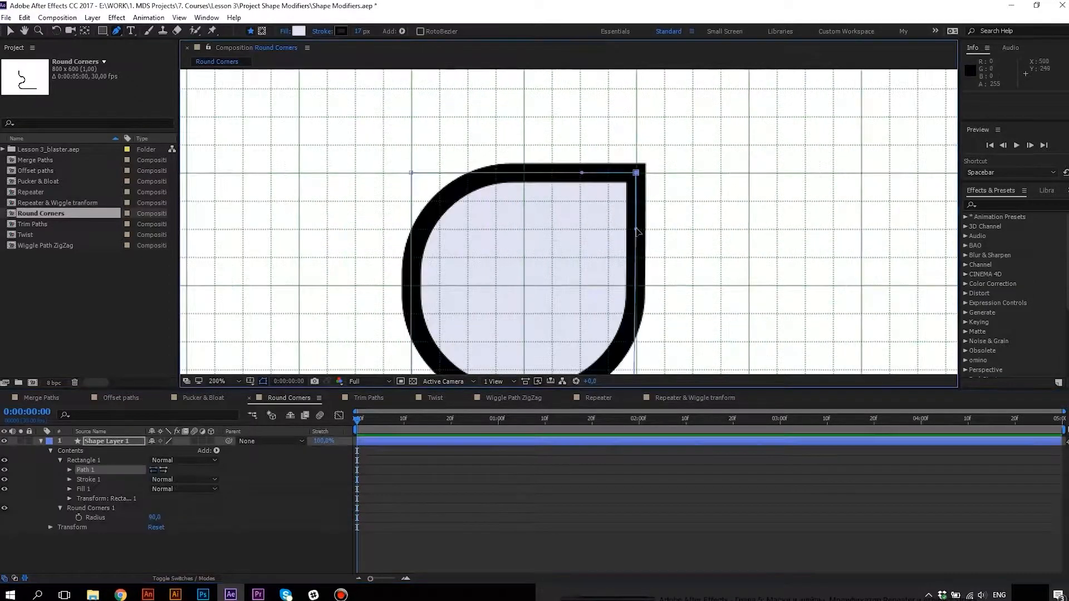
pyautogui.moveTo(659, 228)
pyautogui.mouseDown()
pyautogui.moveTo(680, 227)
pyautogui.moveTo(649, 237)
pyautogui.moveTo(680, 232)
pyautogui.moveTo(633, 249)
pyautogui.moveTo(674, 239)
pyautogui.moveTo(665, 237)
pyautogui.mouseUp()
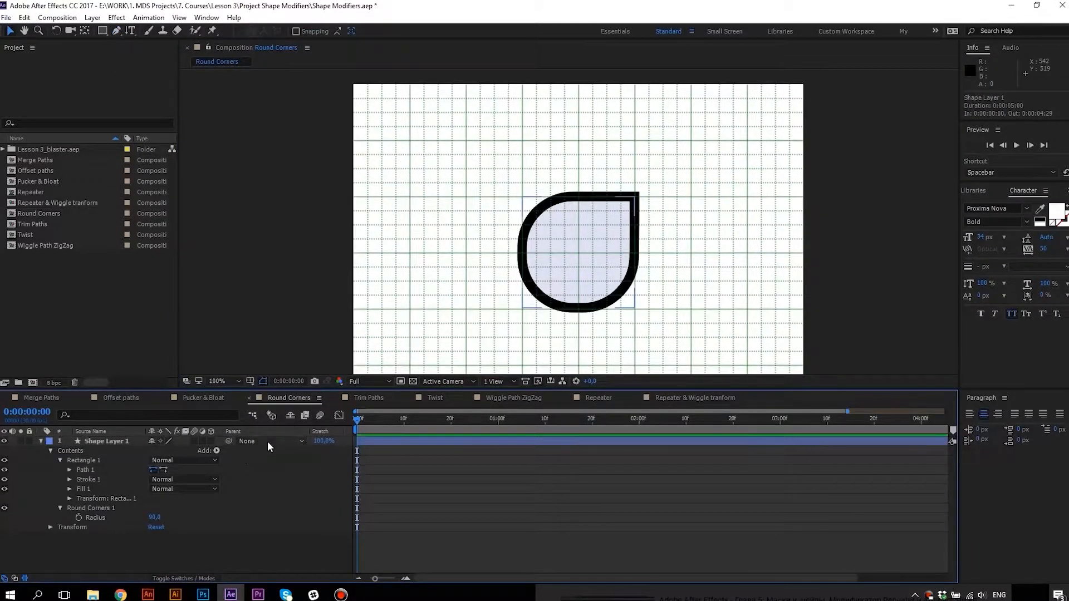
# Add a Trim Paths modifier to the circle's layer in the Trim Paths composition and reveal its Start, End and Offset properties.
pyautogui.click(371, 398)
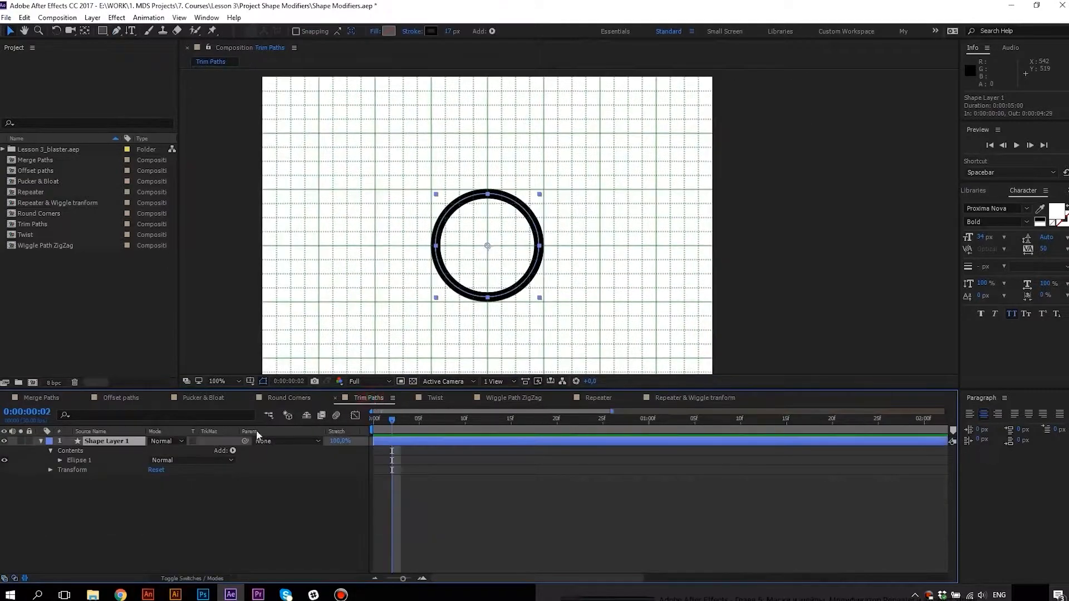
pyautogui.click(233, 451)
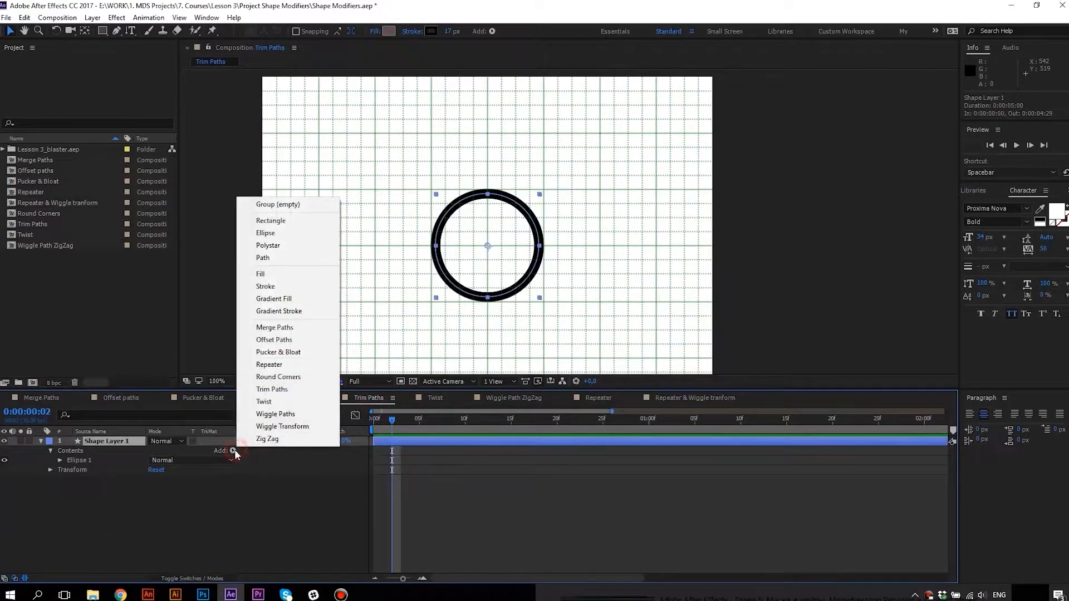
pyautogui.click(268, 389)
pyautogui.click(60, 470)
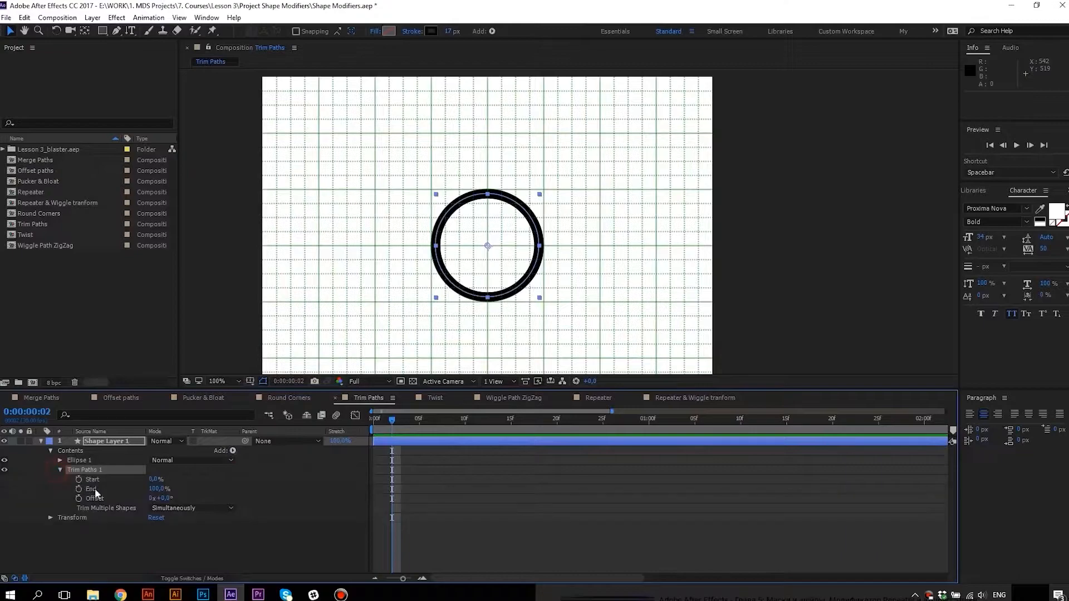
pyautogui.click(93, 480)
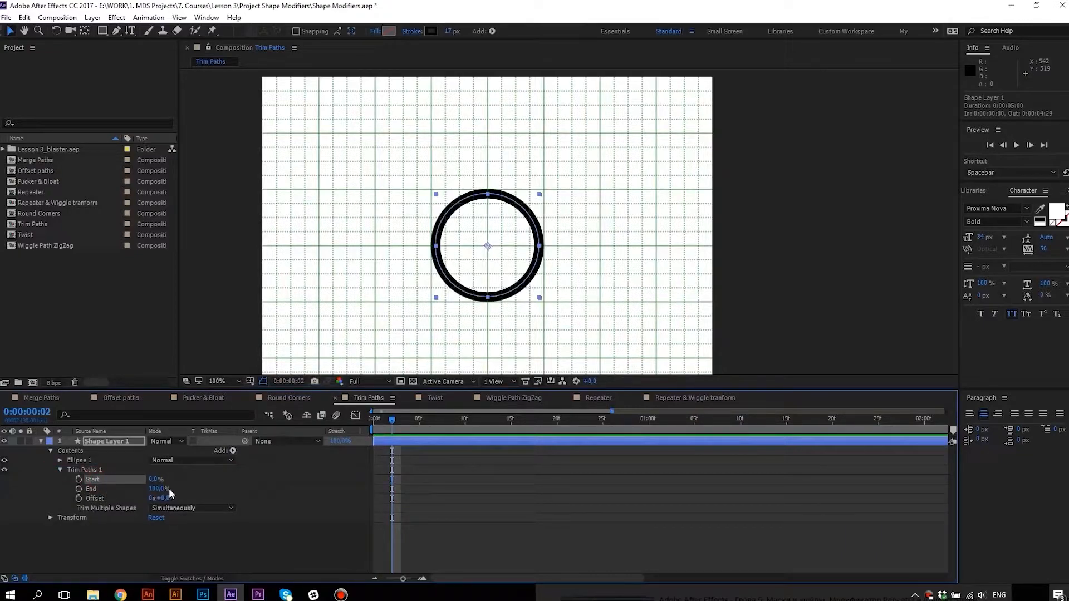
pyautogui.click(92, 471)
pyautogui.click(99, 479)
pyautogui.click(95, 490)
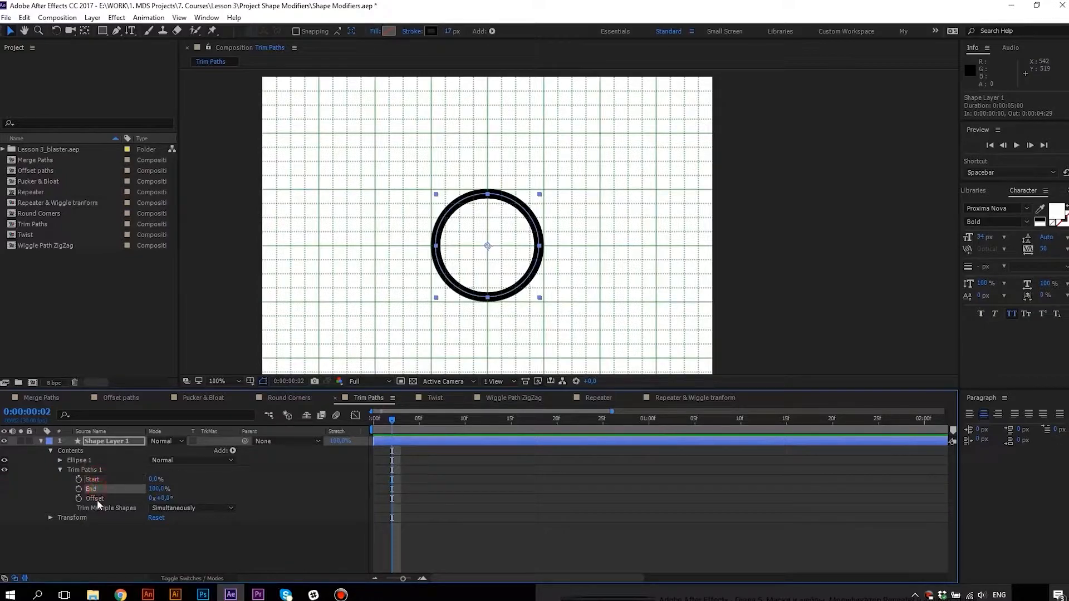
pyautogui.click(96, 499)
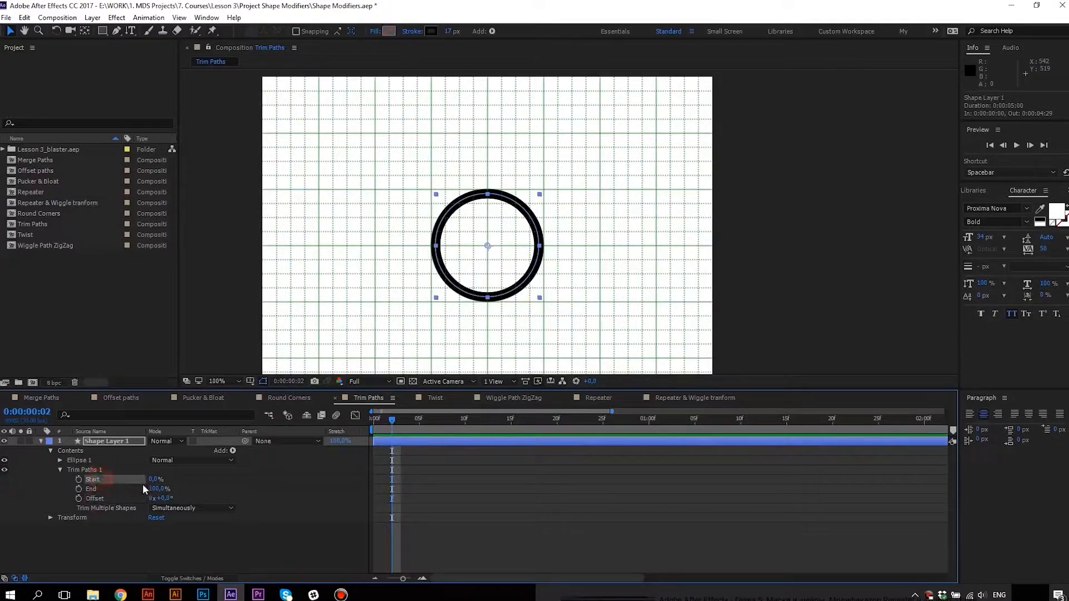
# Try varying the circle's Trim Paths Start, End and Offset, and undo those changes.
pyautogui.moveTo(156, 480)
pyautogui.mouseDown()
pyautogui.moveTo(170, 480)
pyautogui.moveTo(158, 489)
pyautogui.mouseUp()
pyautogui.click(105, 489)
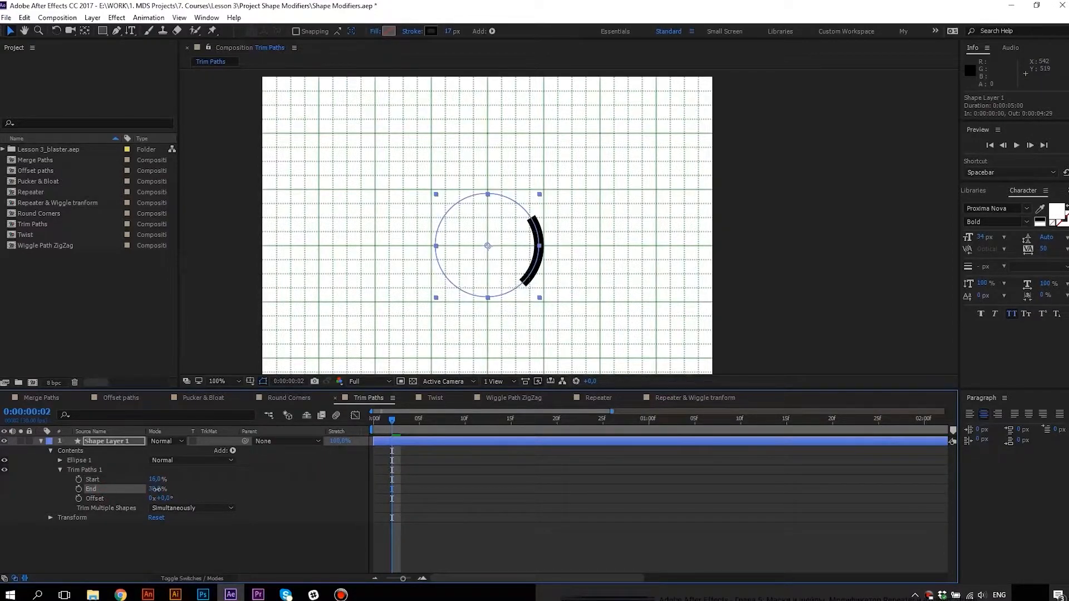
pyautogui.click(103, 498)
pyautogui.moveTo(163, 498); pyautogui.dragTo(132, 471)
pyautogui.hotkey('ctrl', 'z')
pyautogui.hotkey('ctrl', 'z')
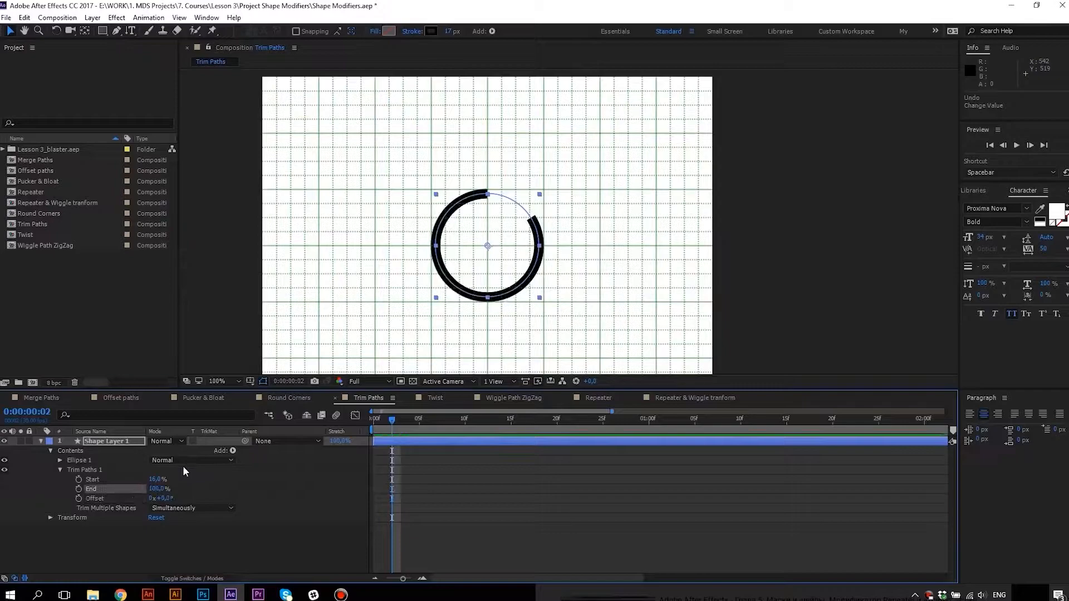
pyautogui.hotkey('ctrl', 'z')
# Animate the Trim Paths End from 0% at frame 0 to 100% at frame 15 and preview the circle drawing itself.
pyautogui.click(102, 489)
pyautogui.moveTo(402, 426); pyautogui.dragTo(512, 416)
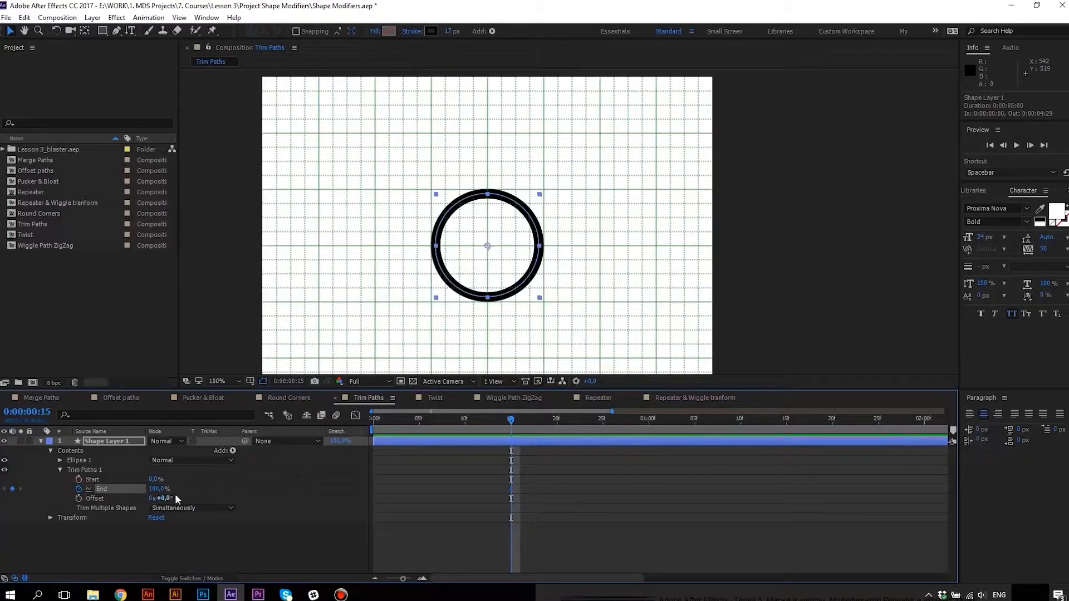
pyautogui.moveTo(424, 419); pyautogui.dragTo(312, 415)
pyautogui.click(158, 488)
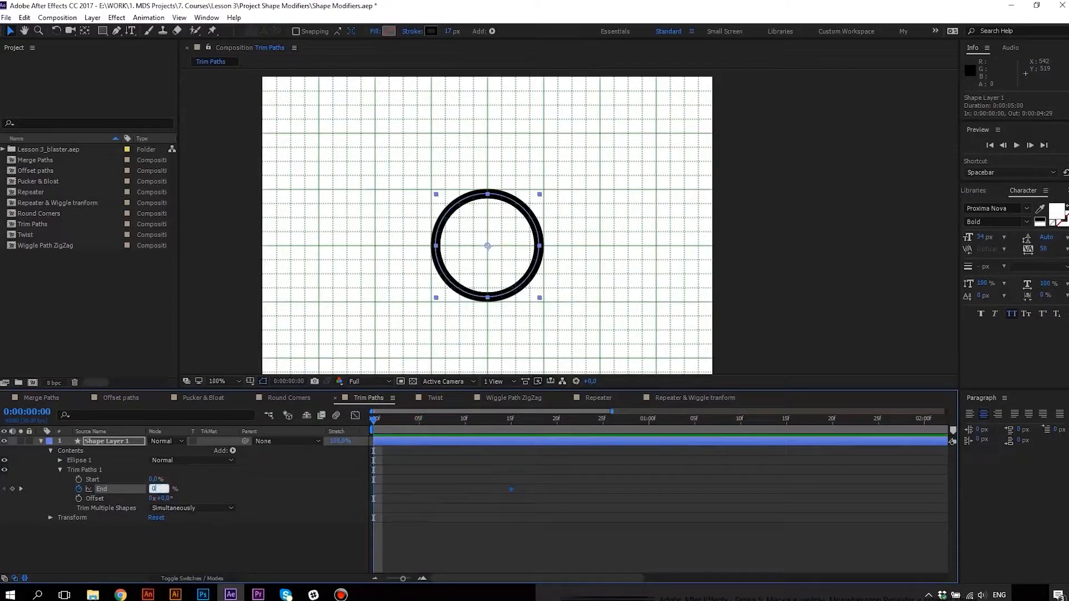
pyautogui.press('Return')
pyautogui.press('space')
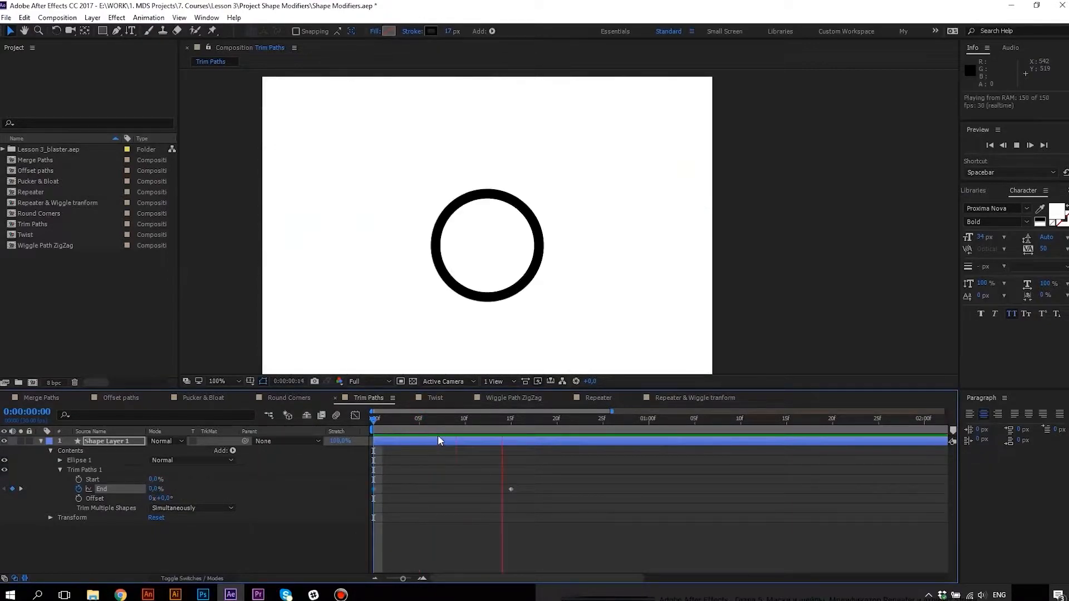
pyautogui.press('space')
# Shorten the work area to about the first second and preview the trim animation.
pyautogui.click(647, 421)
pyautogui.press('n')
pyautogui.moveTo(649, 421); pyautogui.dragTo(339, 415)
pyautogui.press('space')
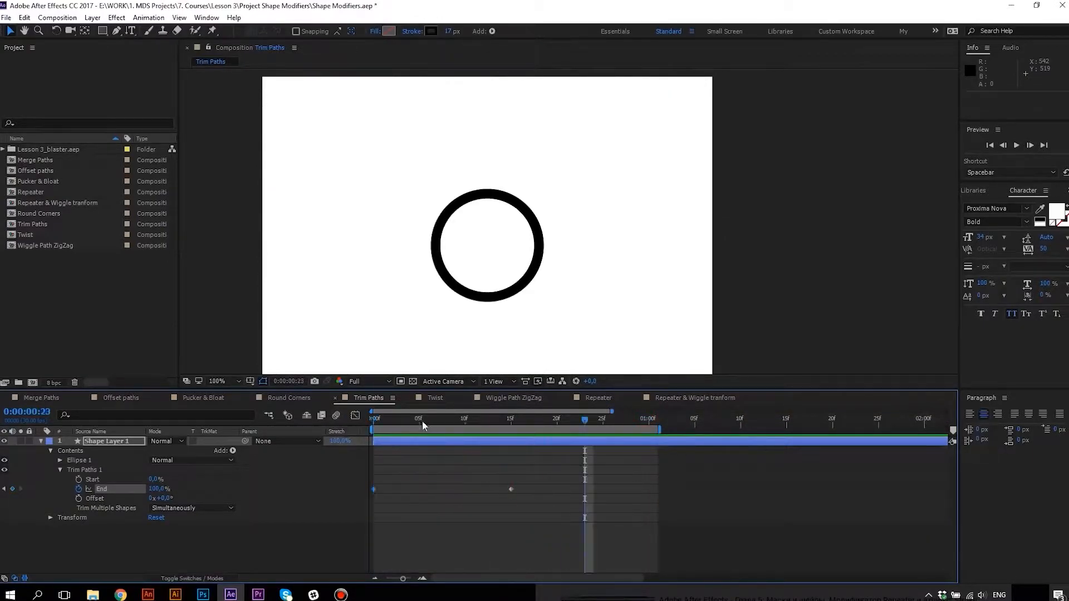
pyautogui.press("ctrl+'")
pyautogui.press('space')
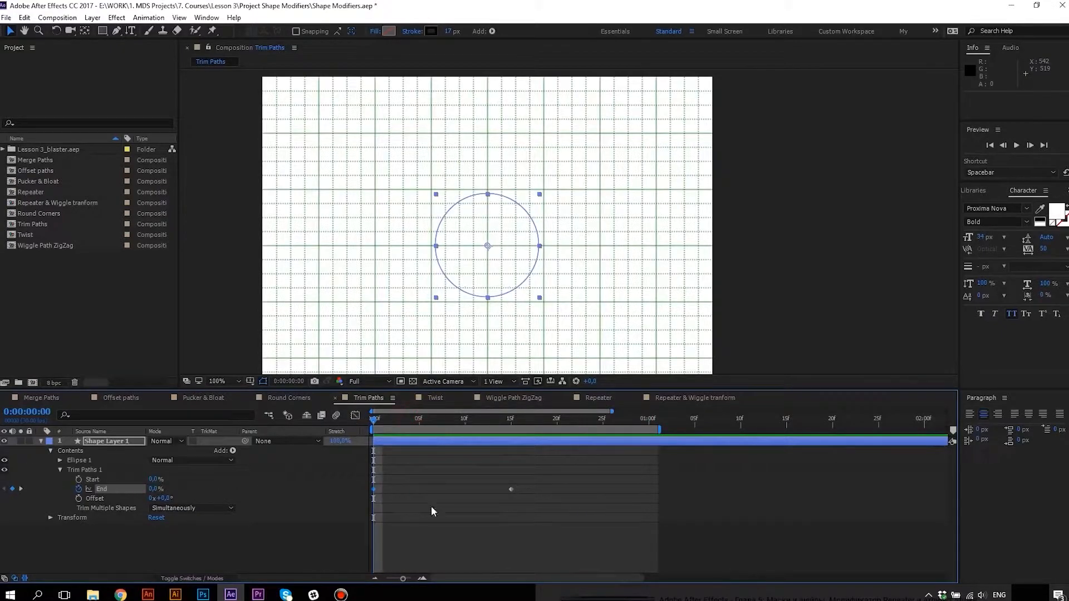
# Copy both End keyframes onto the Trim Paths Start property, beginning at frame 0.
pyautogui.moveTo(530, 488); pyautogui.dragTo(365, 493)
pyautogui.hotkey('ctrl', 'c')
pyautogui.click(103, 478)
pyautogui.hotkey('ctrl', 'v')
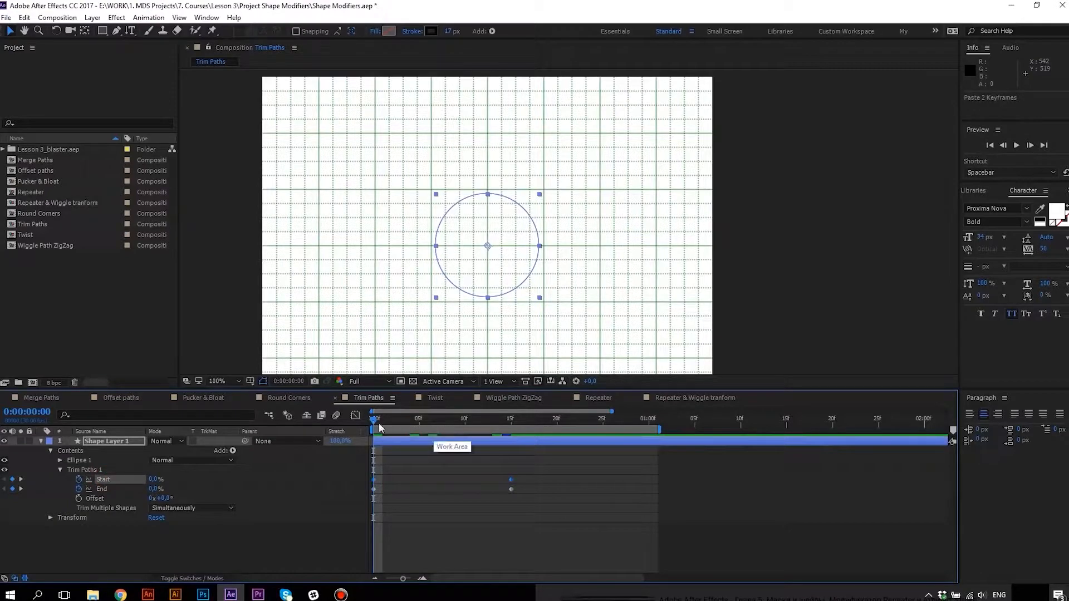
# Shift the Start keyframes two frames later than the End keyframes and preview the moving arc.
pyautogui.moveTo(383, 486); pyautogui.dragTo(397, 486)
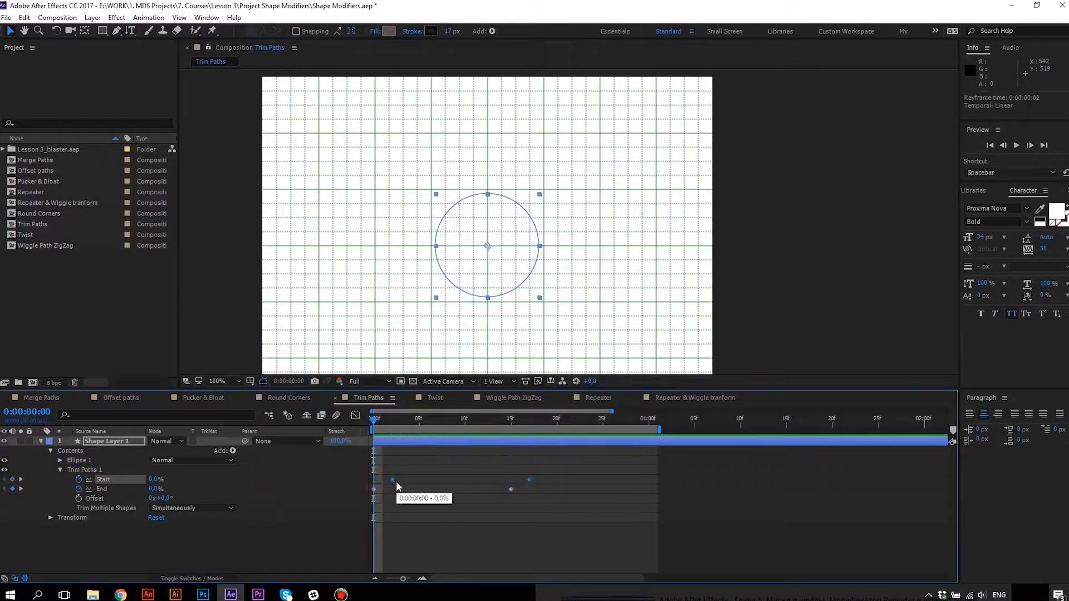
pyautogui.click(387, 419)
pyautogui.press('space')
pyautogui.press('space')
pyautogui.press('space')
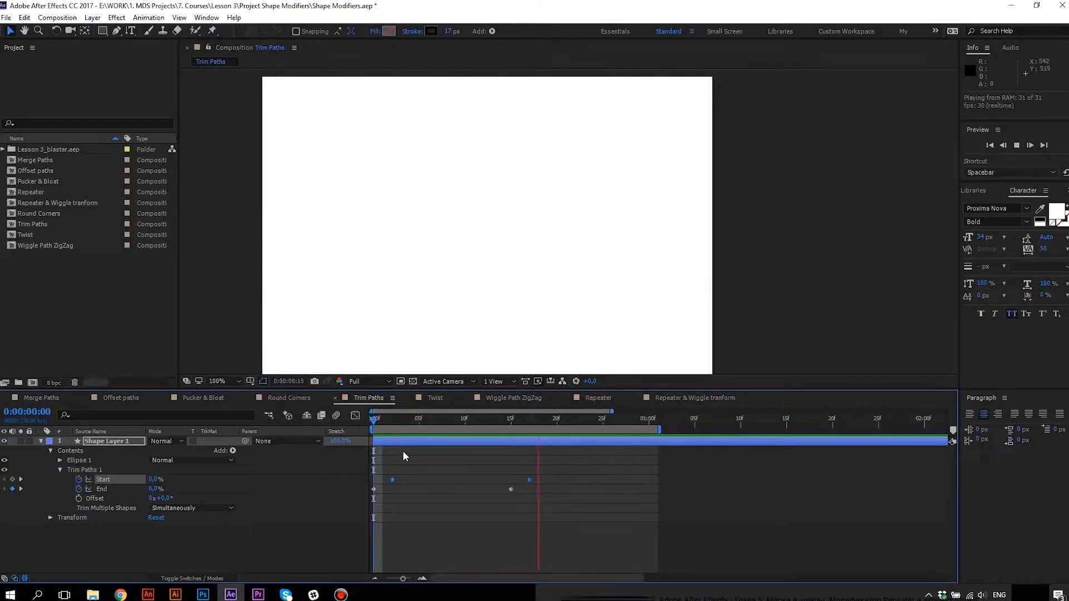
pyautogui.press('space')
# Ease the Start and End keyframes, reshape their speed curves in the Graph Editor to peak early with a long slowdown, and preview.
pyautogui.moveTo(548, 472); pyautogui.dragTo(362, 499)
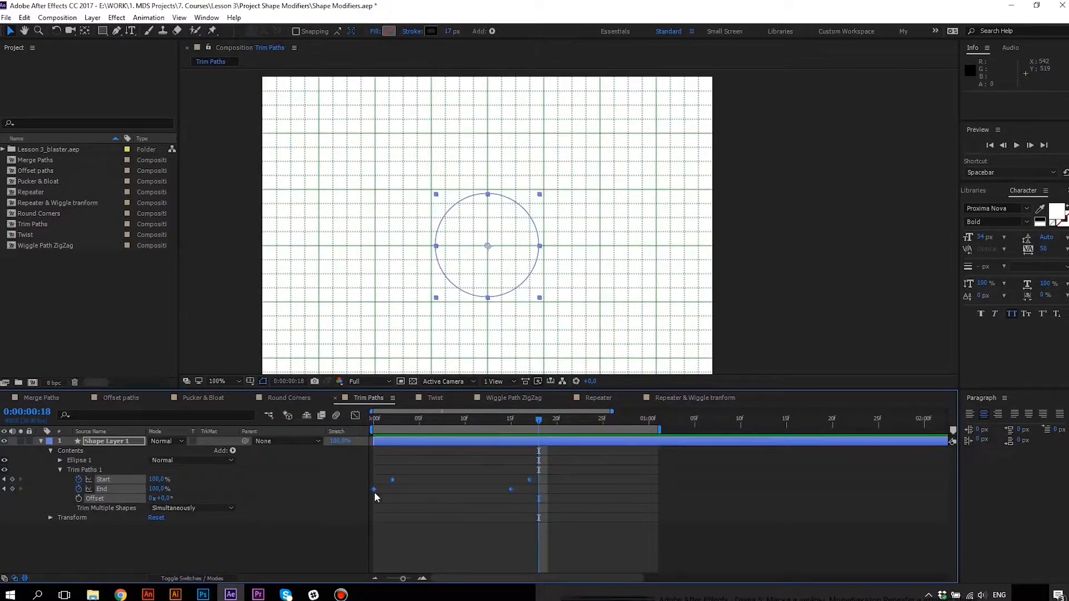
pyautogui.click(355, 415)
pyautogui.moveTo(586, 506); pyautogui.dragTo(481, 555)
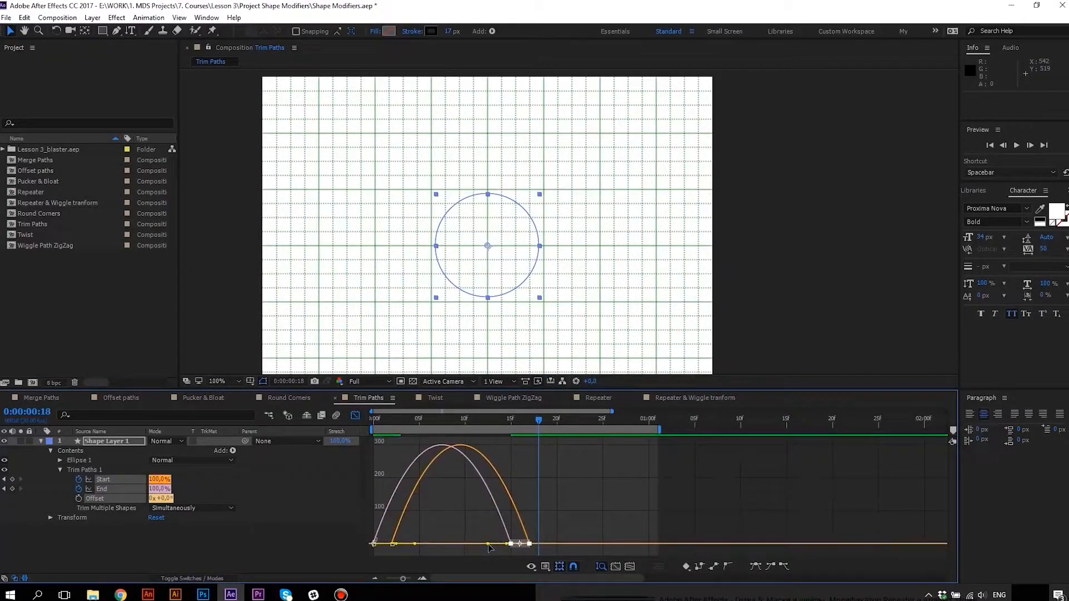
pyautogui.moveTo(490, 545); pyautogui.dragTo(442, 541)
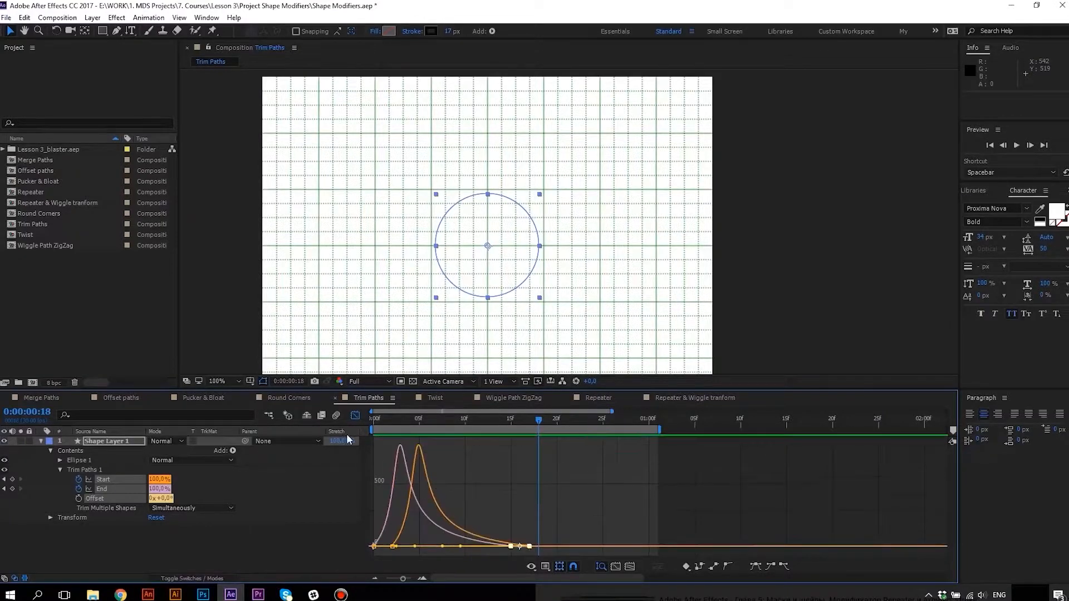
pyautogui.hotkey('shift', 'F3')
pyautogui.press('space')
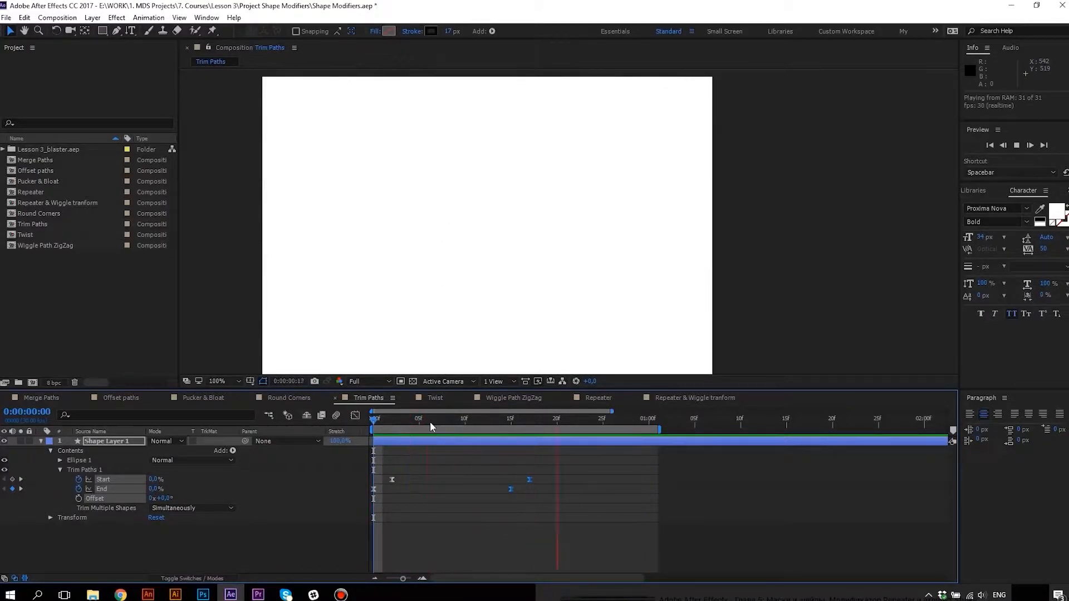
pyautogui.press('space')
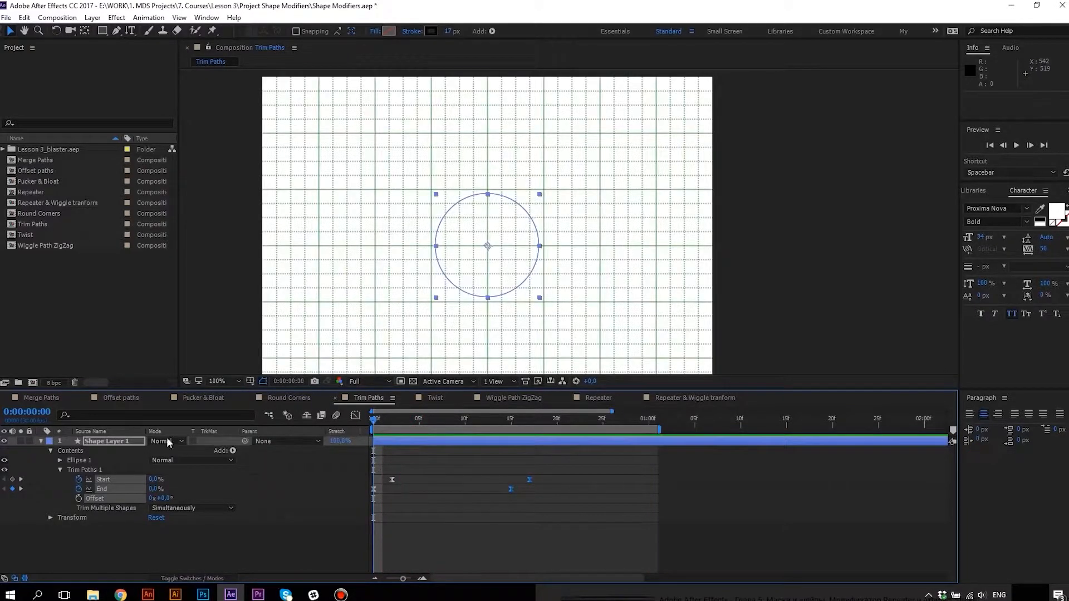
# Duplicate the ellipse group within the layer and place the copy directly beside the original circle on its right.
pyautogui.click(122, 507)
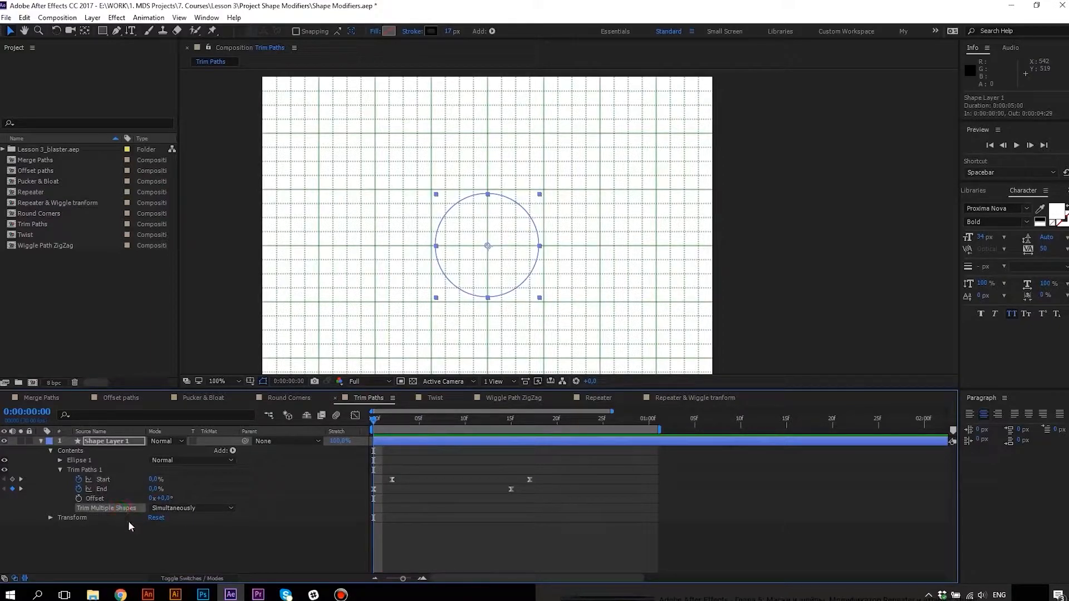
pyautogui.click(87, 461)
pyautogui.hotkey('ctrl', 'd')
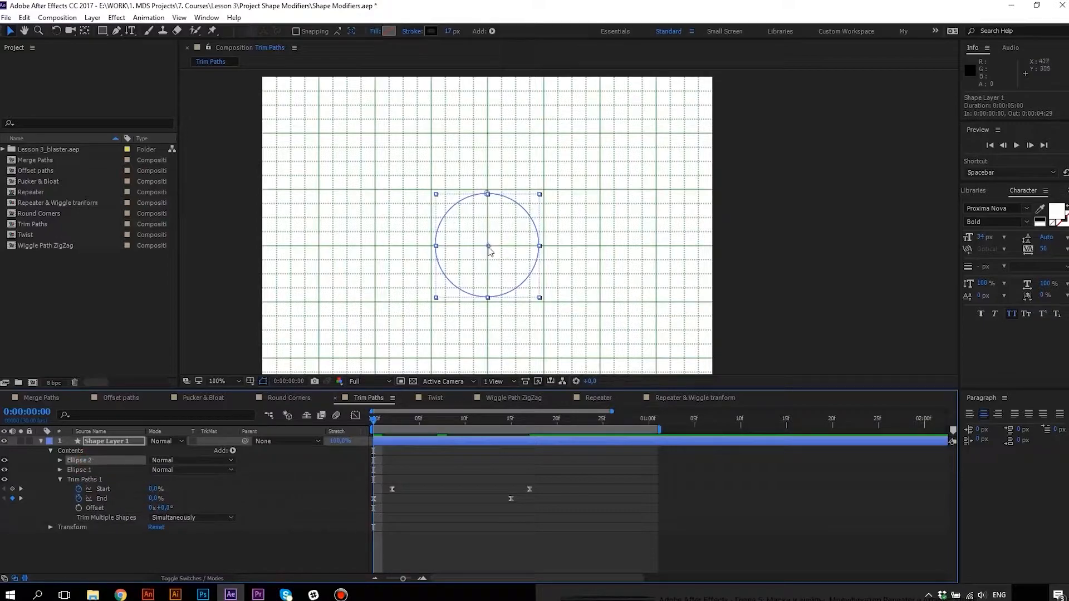
pyautogui.moveTo(491, 250); pyautogui.dragTo(594, 244)
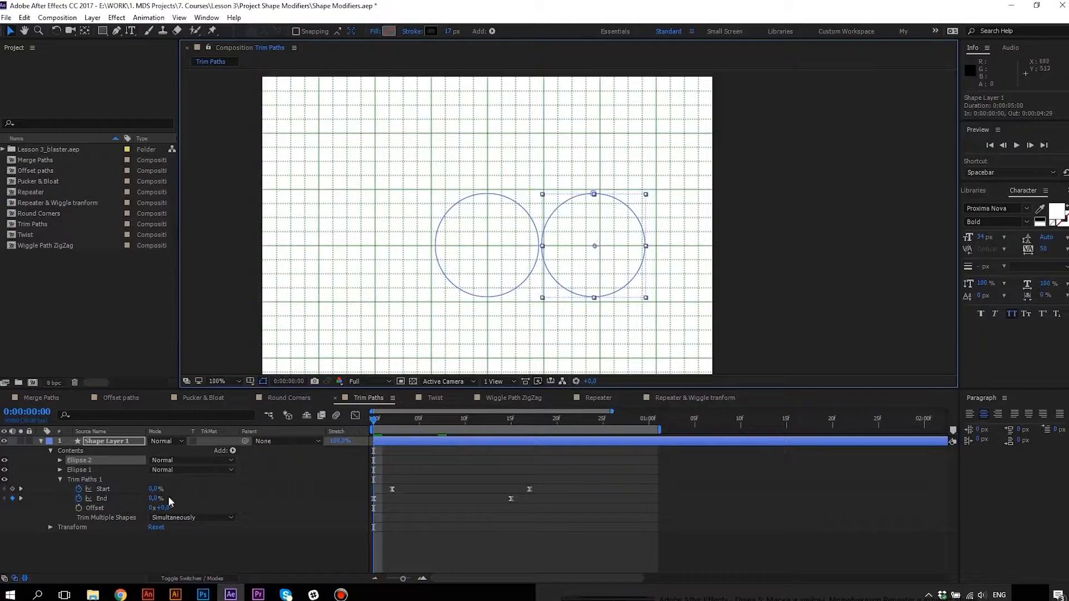
# Examine how Trim Multiple Shapes set to Simultaneously trims both circles by scrubbing to about frame 6.
pyautogui.click(143, 521)
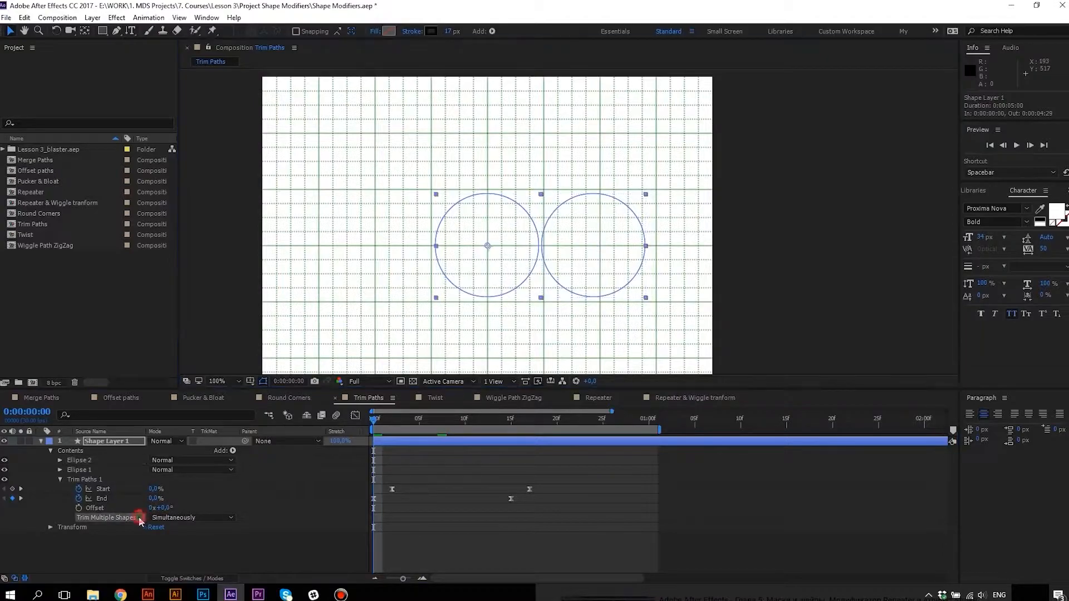
pyautogui.click(192, 519)
pyautogui.click(200, 532)
pyautogui.click(381, 421)
pyautogui.moveTo(382, 424); pyautogui.dragTo(433, 423)
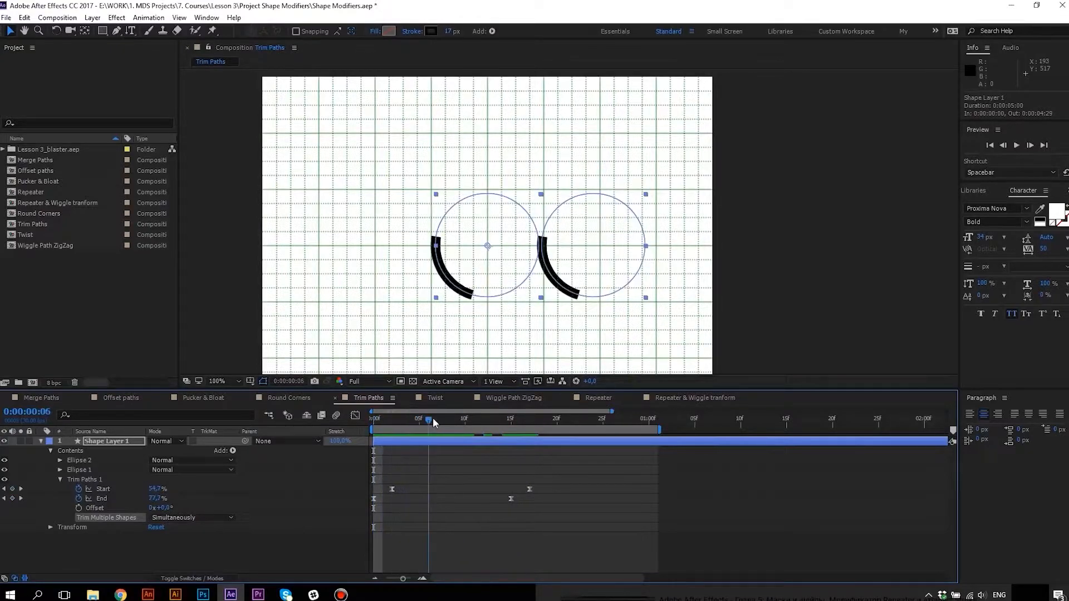
# Set Trim Multiple Shapes to Individually and scrub through the animation of both circles.
pyautogui.click(192, 518)
pyautogui.click(197, 544)
pyautogui.moveTo(423, 420)
pyautogui.mouseDown()
pyautogui.moveTo(393, 422)
pyautogui.moveTo(482, 413)
pyautogui.moveTo(389, 406)
pyautogui.moveTo(481, 404)
pyautogui.moveTo(384, 399)
pyautogui.moveTo(417, 408)
pyautogui.mouseUp()
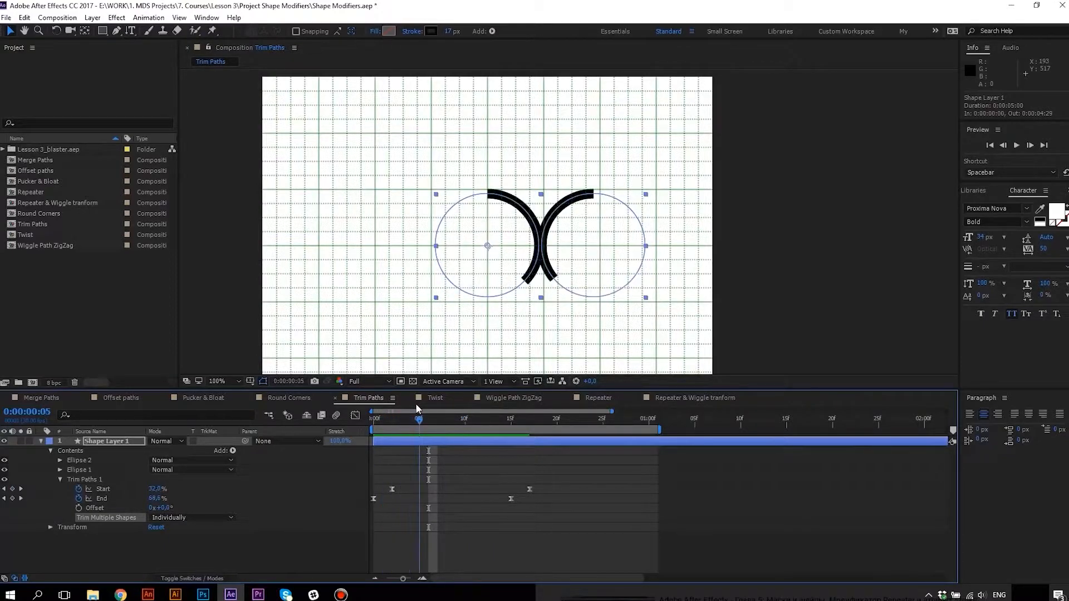
# Move the Ellipse 2 group below Ellipse 1 in the layer contents and preview the changed trimming order.
pyautogui.click(93, 461)
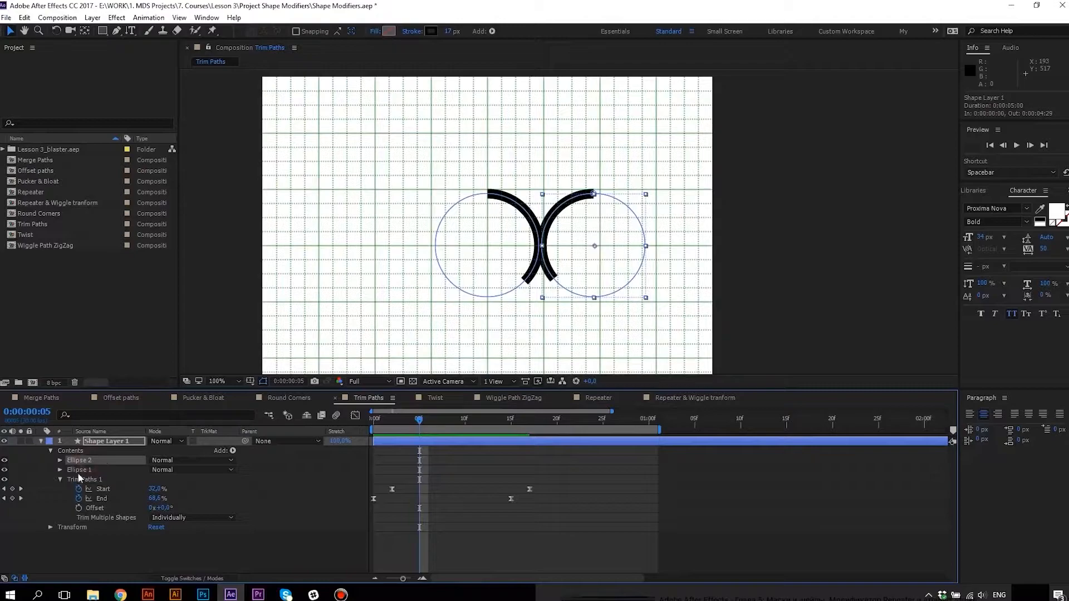
pyautogui.moveTo(96, 465); pyautogui.dragTo(98, 475)
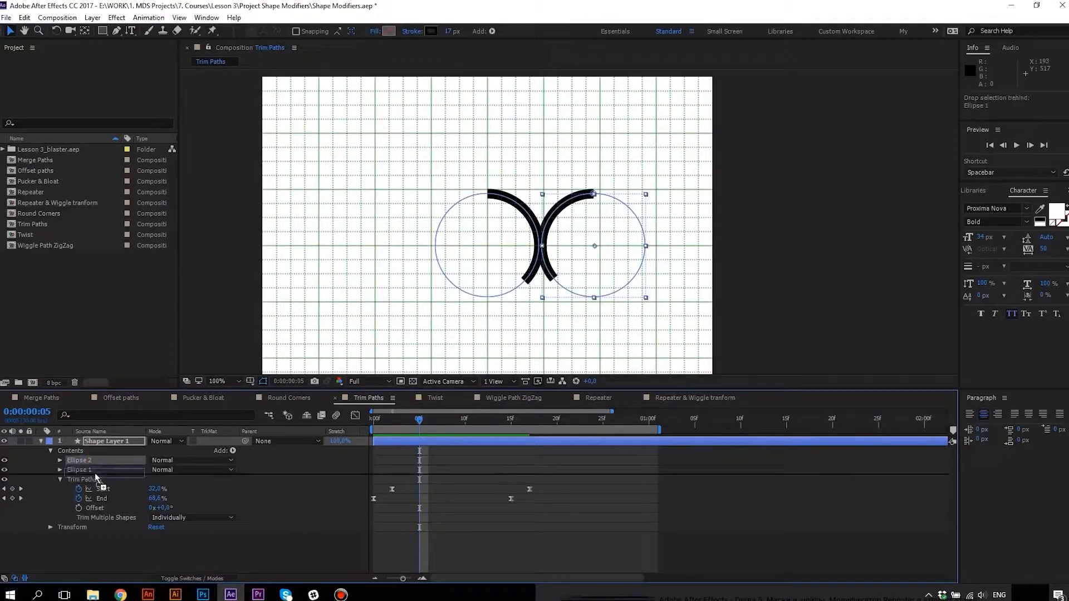
pyautogui.moveTo(389, 419); pyautogui.dragTo(366, 412)
pyautogui.press('space')
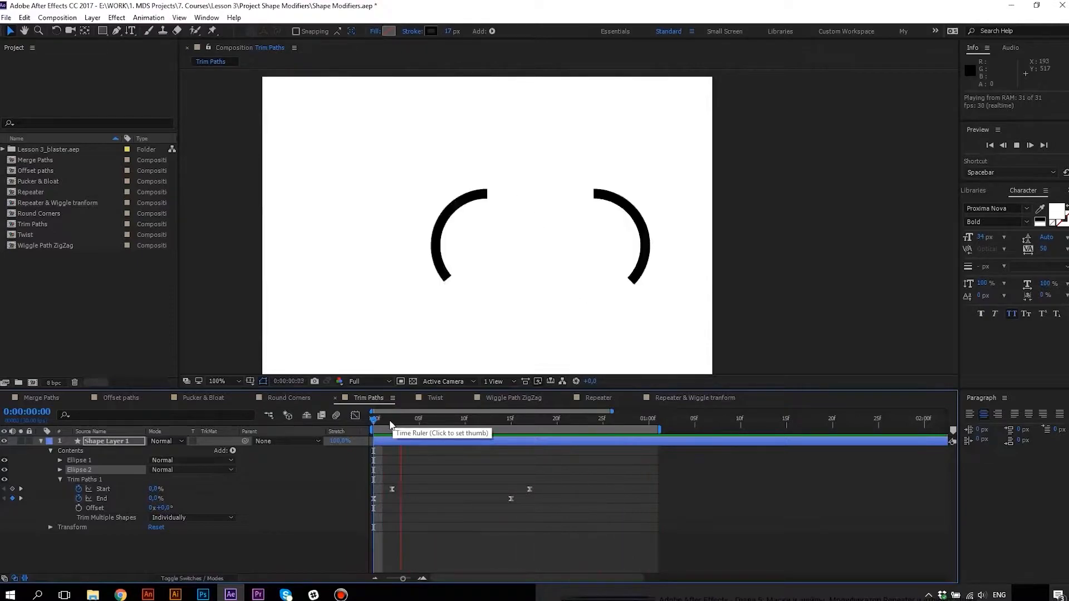
pyautogui.moveTo(392, 424)
pyautogui.mouseDown()
pyautogui.moveTo(430, 426)
pyautogui.moveTo(439, 409)
pyautogui.moveTo(449, 422)
pyautogui.moveTo(483, 416)
pyautogui.moveTo(390, 409)
pyautogui.mouseUp()
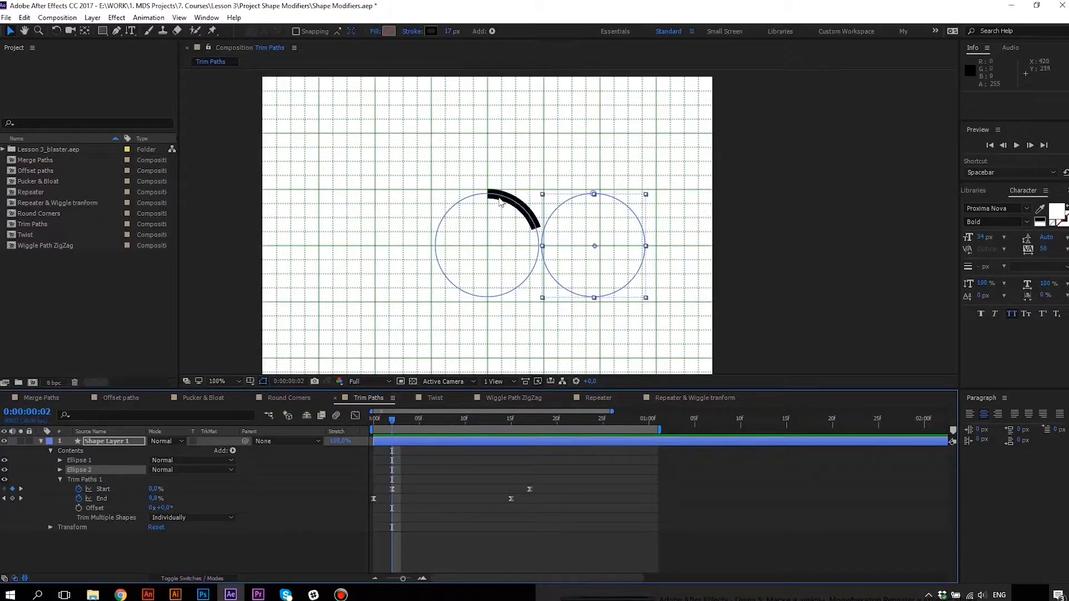
# Set the first vertex of Ellipse 1's path to the point where the two circles touch and preview the trim animation.
pyautogui.click(89, 460)
pyautogui.click(60, 460)
pyautogui.click(90, 470)
pyautogui.click(539, 243)
pyautogui.rightClick(540, 247)
pyautogui.moveTo(585, 148)
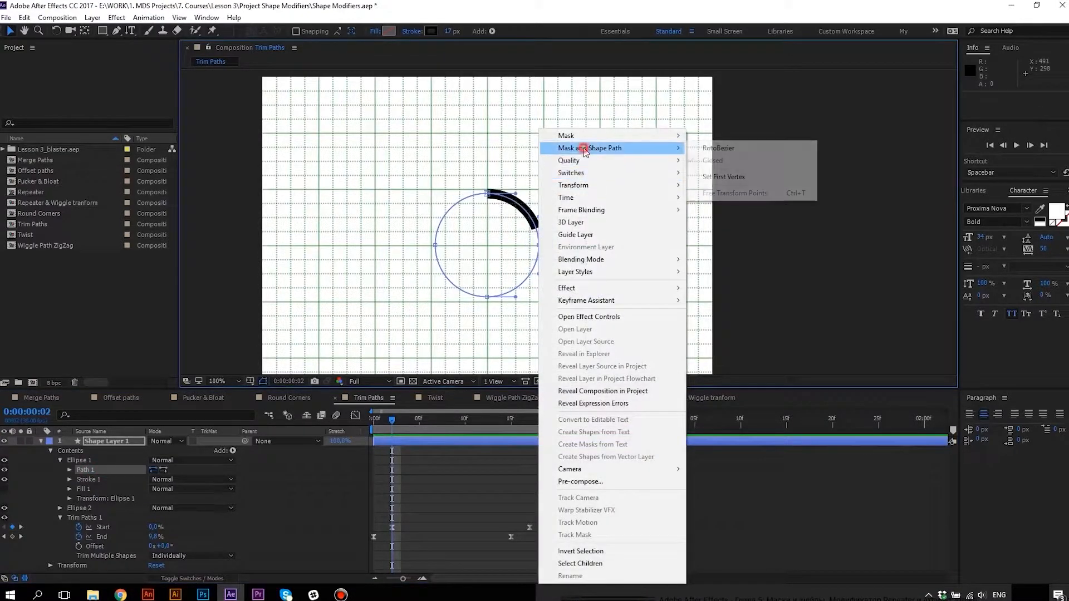
pyautogui.click(717, 178)
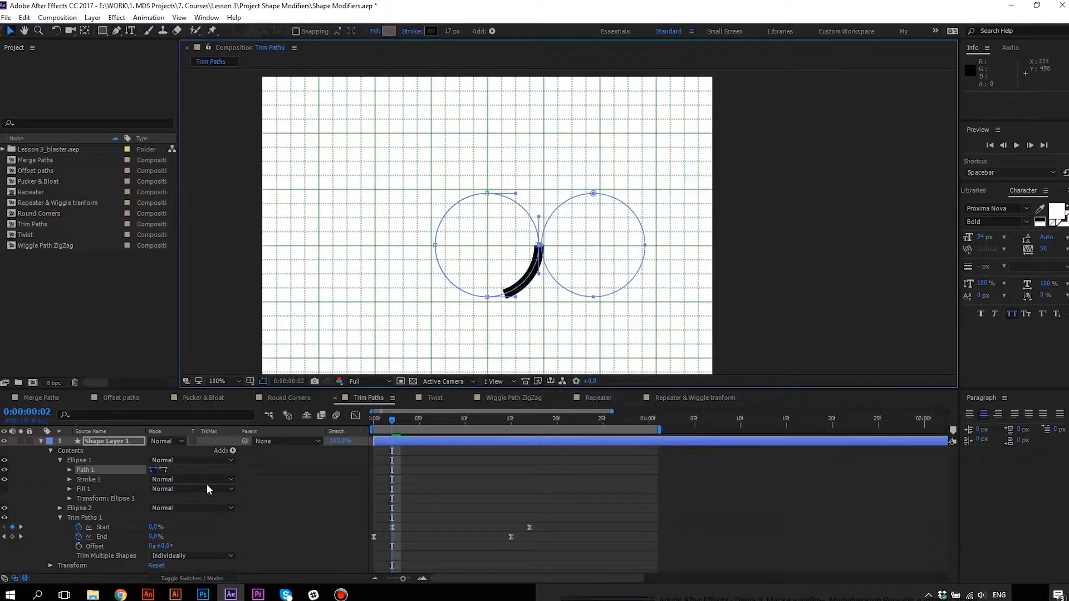
pyautogui.moveTo(392, 422)
pyautogui.mouseDown()
pyautogui.moveTo(376, 415)
pyautogui.moveTo(447, 424)
pyautogui.moveTo(374, 419)
pyautogui.moveTo(410, 418)
pyautogui.moveTo(393, 409)
pyautogui.mouseUp()
pyautogui.press('space')
pyautogui.press('space')
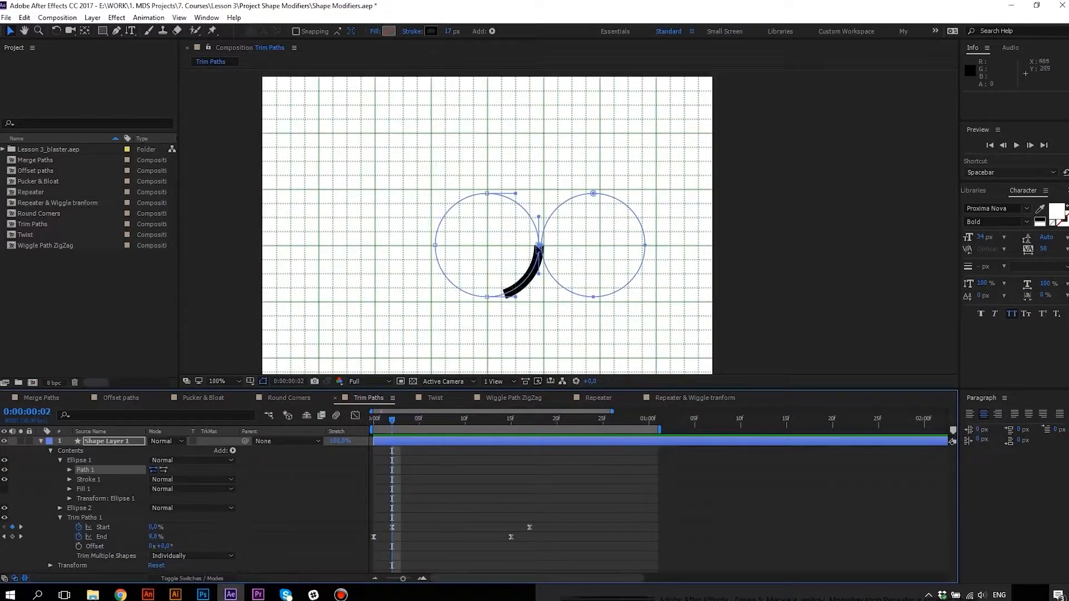
pyautogui.moveTo(405, 421); pyautogui.dragTo(419, 423)
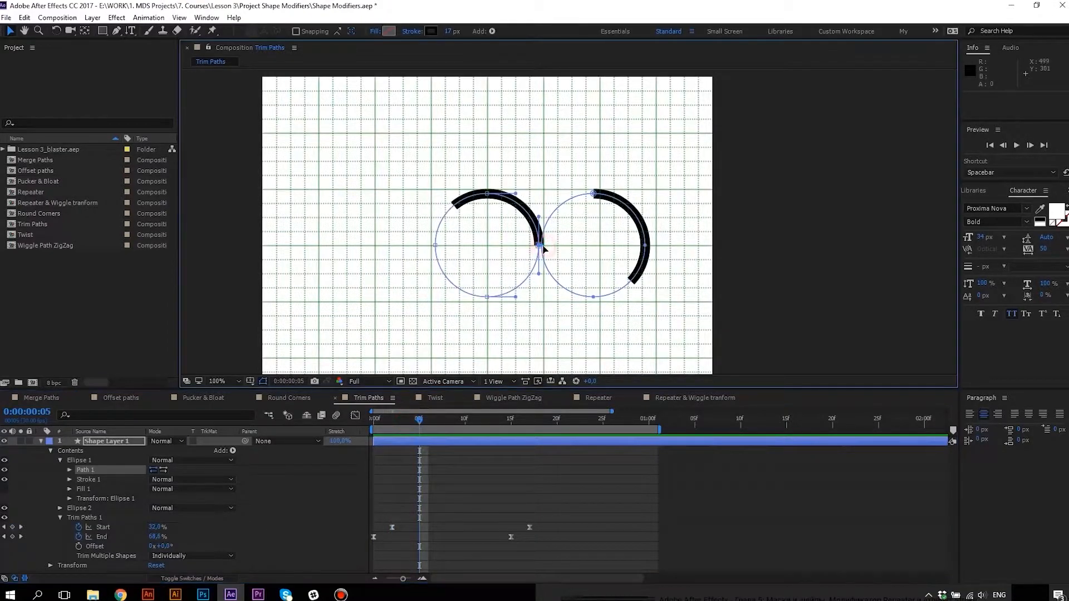
# Set the first vertex of Ellipse 2's path to the touching point between the circles and preview the animation up to frame 5.
pyautogui.scroll(1, 543, 247)
pyautogui.click(60, 508)
pyautogui.click(84, 517)
pyautogui.rightClick(537, 245)
pyautogui.moveTo(592, 150)
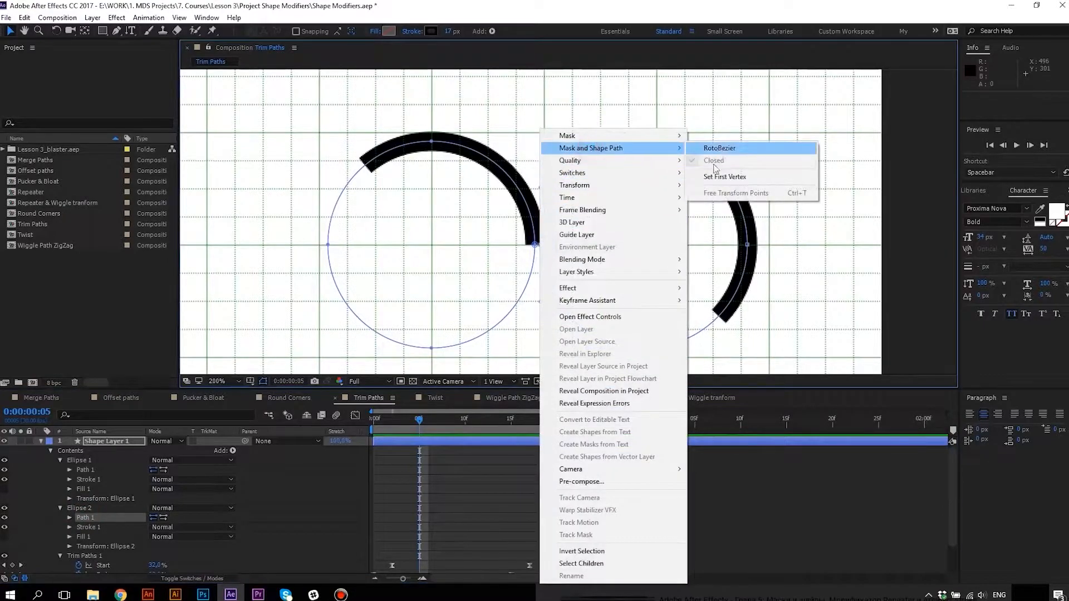
pyautogui.click(724, 174)
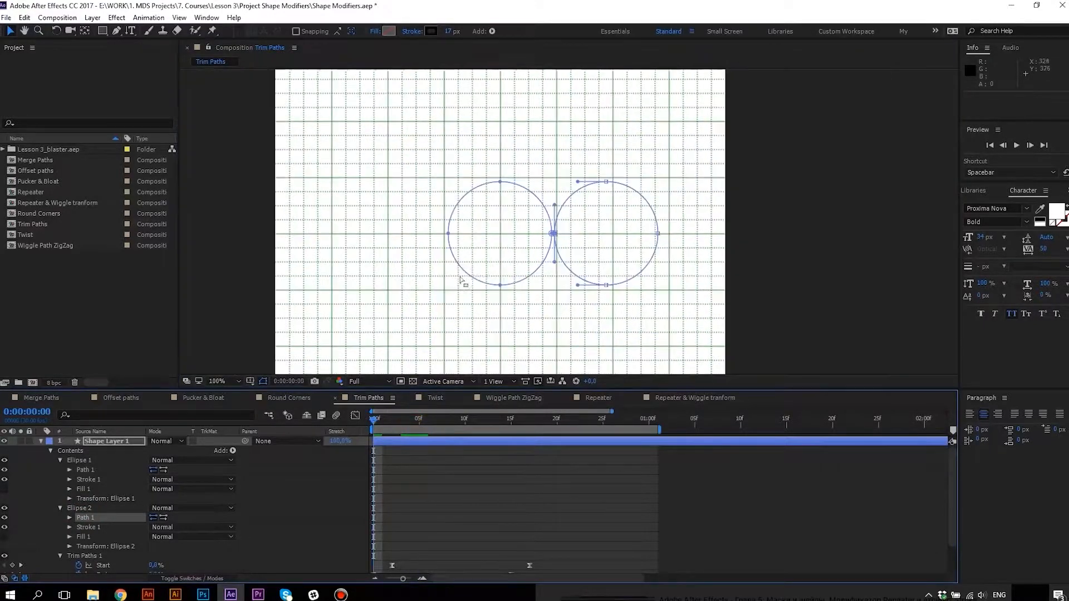
pyautogui.press('space')
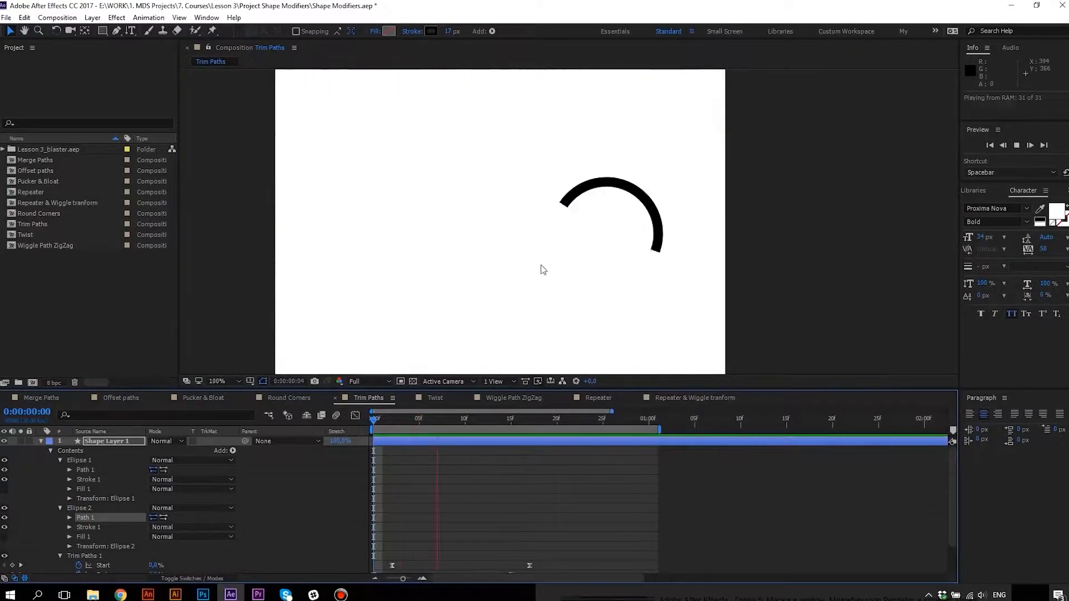
pyautogui.press('space')
pyautogui.moveTo(399, 420)
pyautogui.mouseDown()
pyautogui.moveTo(468, 420)
pyautogui.moveTo(392, 400)
pyautogui.moveTo(421, 399)
pyautogui.mouseUp()
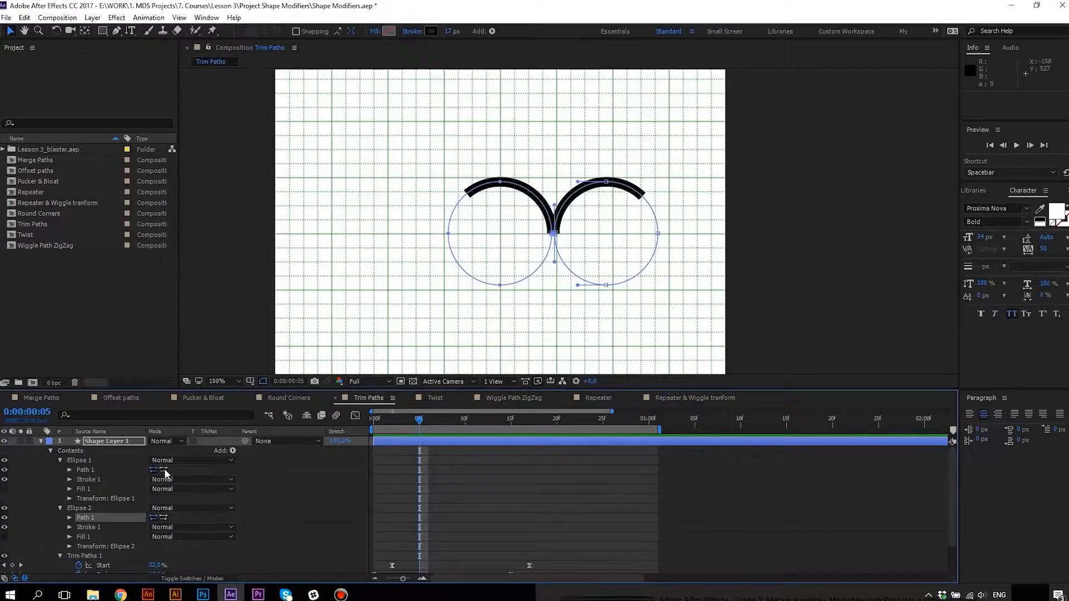
# Reveal the Trim Paths keyframes, move the final Start keyframe to frame 25 and the final End keyframe to frame 23, and preview.
pyautogui.click(92, 519)
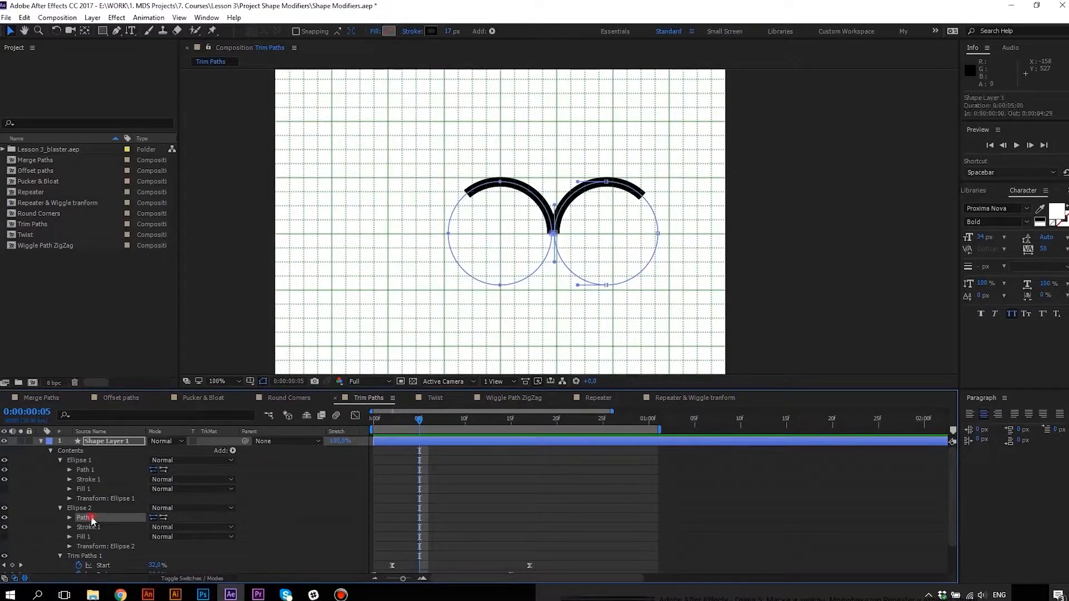
pyautogui.press('space')
pyautogui.press('u')
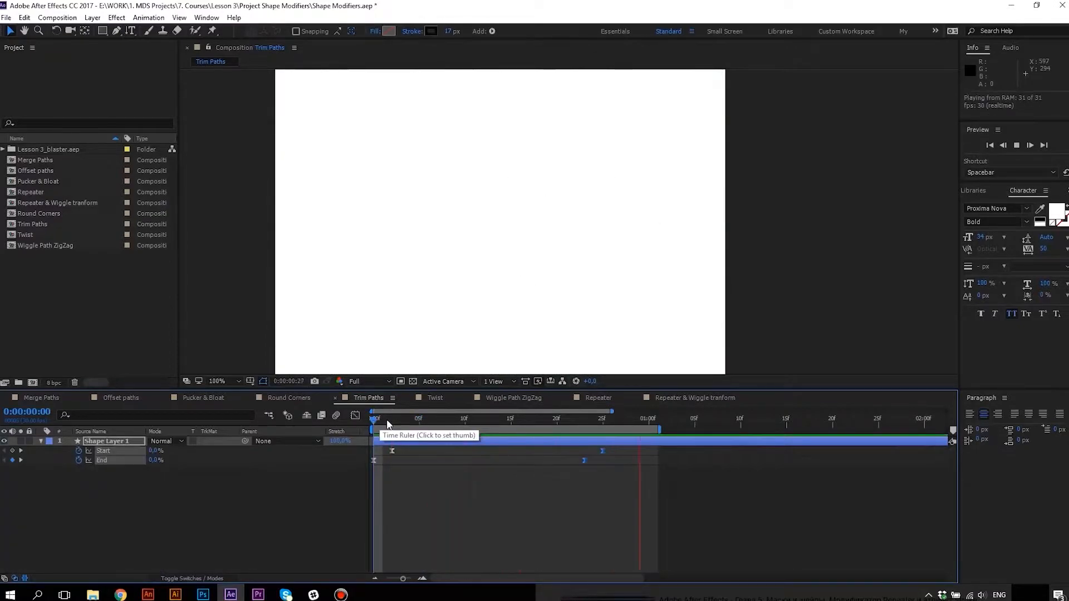
pyautogui.click(393, 422)
pyautogui.moveTo(411, 426); pyautogui.dragTo(450, 422)
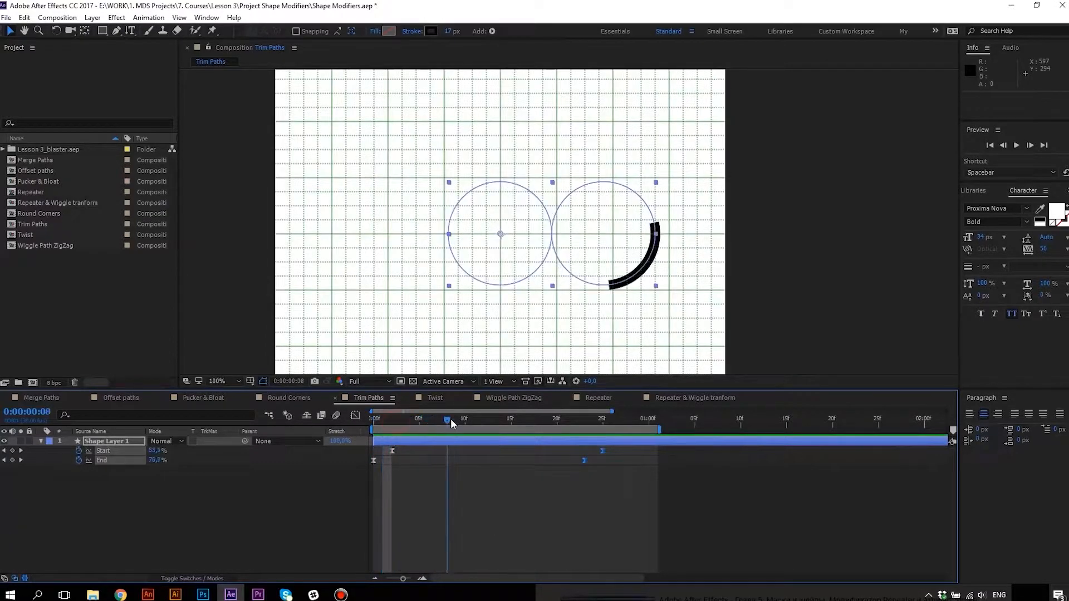
# Delete all Start and End keyframes and increase the Trim Paths Offset to about 4x+16° to slide the trimmed segment along the circles.
pyautogui.moveTo(623, 447); pyautogui.dragTo(575, 466)
pyautogui.moveTo(394, 462); pyautogui.dragTo(351, 483)
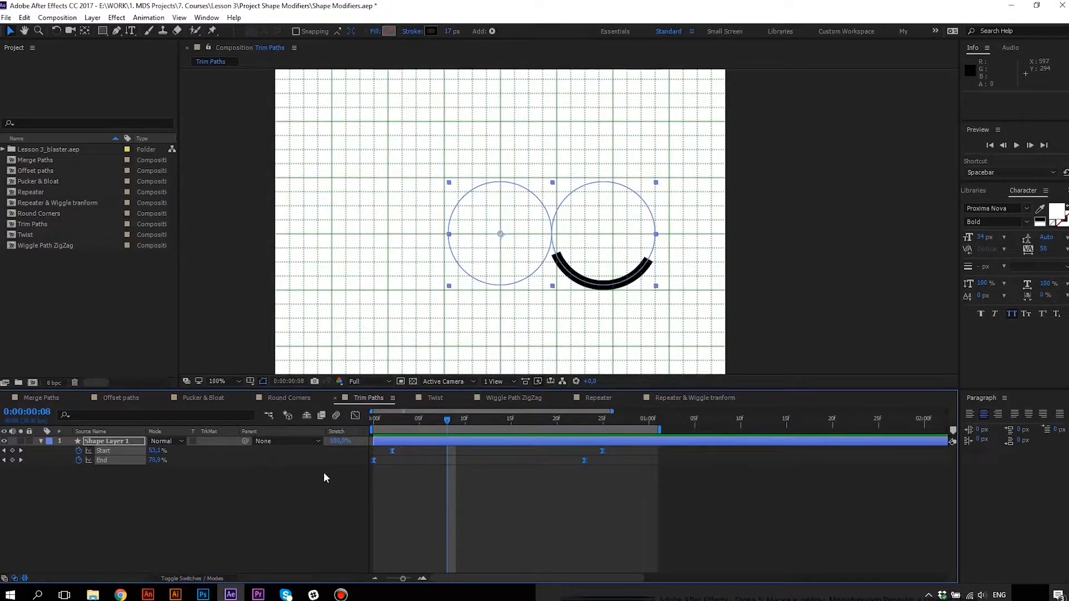
pyautogui.press('Delete')
pyautogui.doubleClick(41, 441)
pyautogui.click(72, 480)
pyautogui.moveTo(164, 509)
pyautogui.mouseDown()
pyautogui.moveTo(629, 368)
pyautogui.moveTo(668, 363)
pyautogui.moveTo(685, 390)
pyautogui.moveTo(716, 310)
pyautogui.moveTo(774, 308)
pyautogui.moveTo(741, 395)
pyautogui.mouseUp()
pyautogui.press('space')
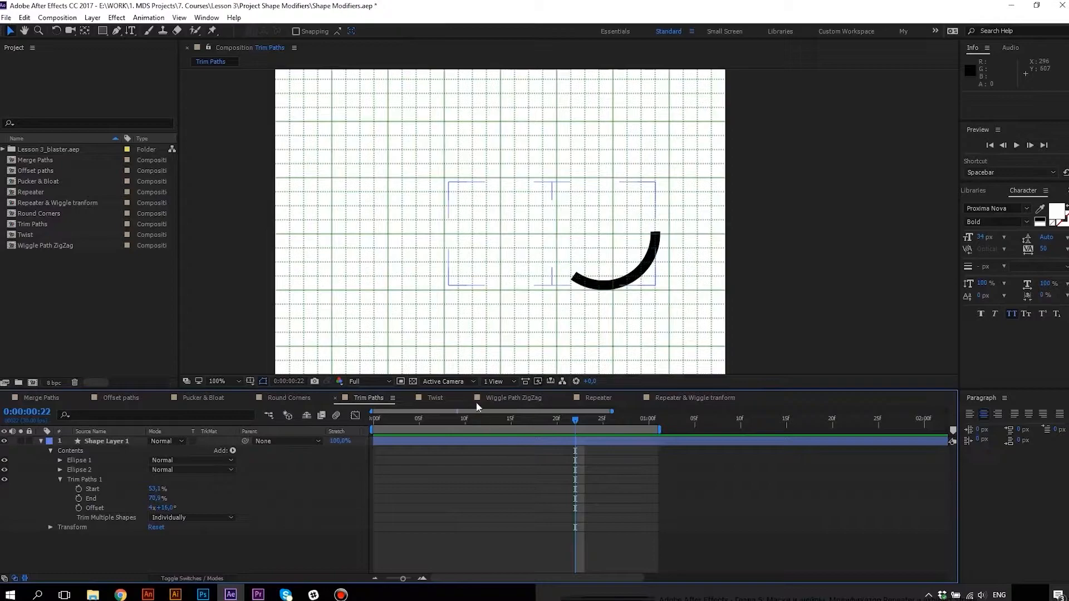
# Open the Twist composition, add a Twist modifier to the star's shape layer and expand its properties.
pyautogui.click(433, 398)
pyautogui.click(217, 451)
pyautogui.click(234, 411)
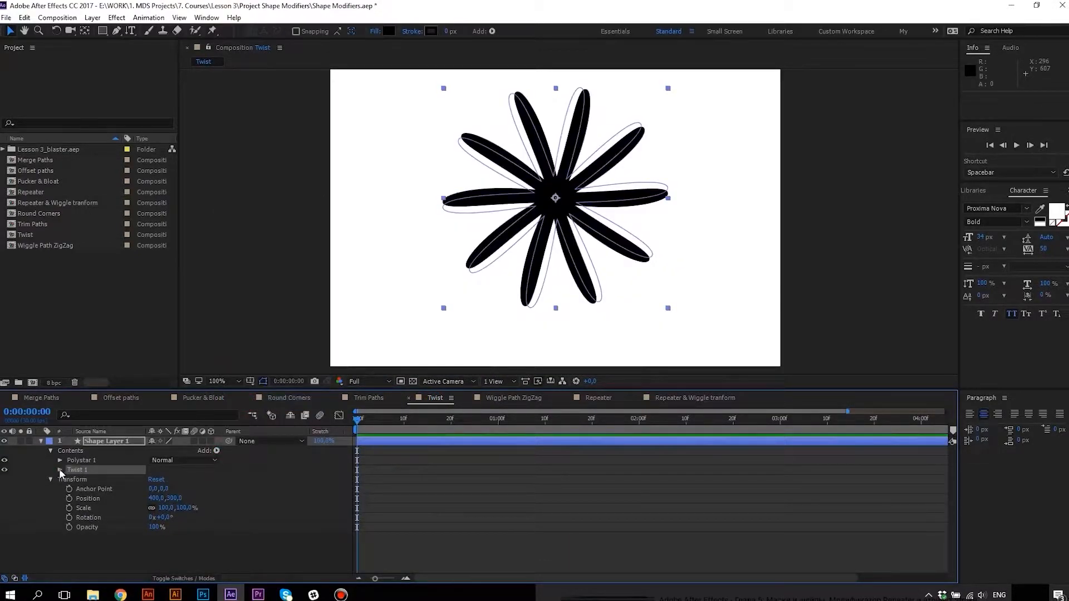
pyautogui.click(59, 470)
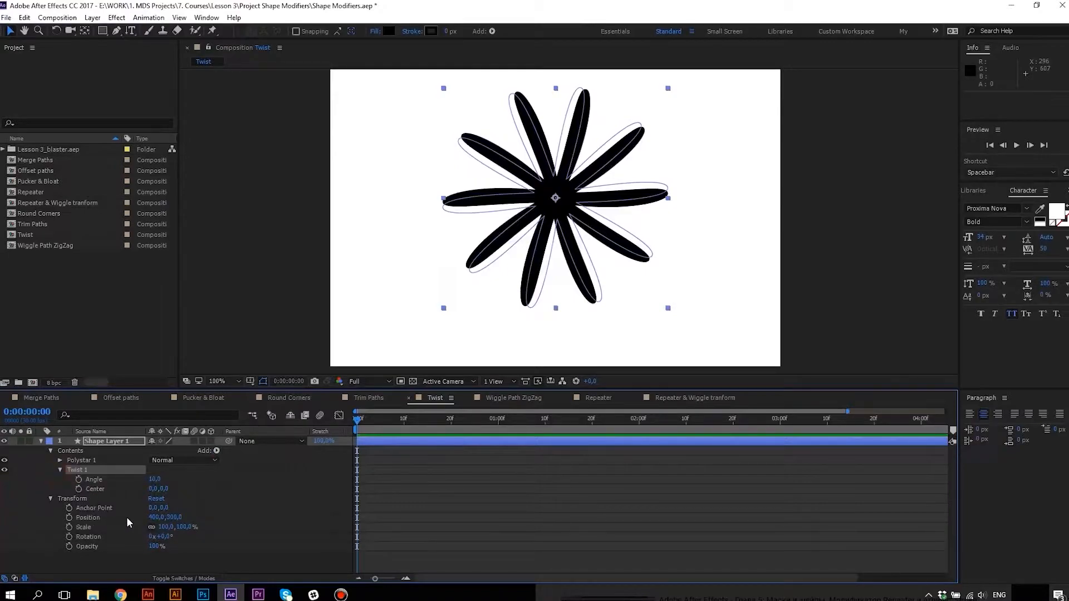
# Increase the Twist Angle until the star's rays curl into a spiral, try offsetting the Center, and undo the offset.
pyautogui.moveTo(154, 480); pyautogui.dragTo(259, 456)
pyautogui.moveTo(162, 491); pyautogui.dragTo(188, 474)
pyautogui.hotkey('ctrl', 'z')
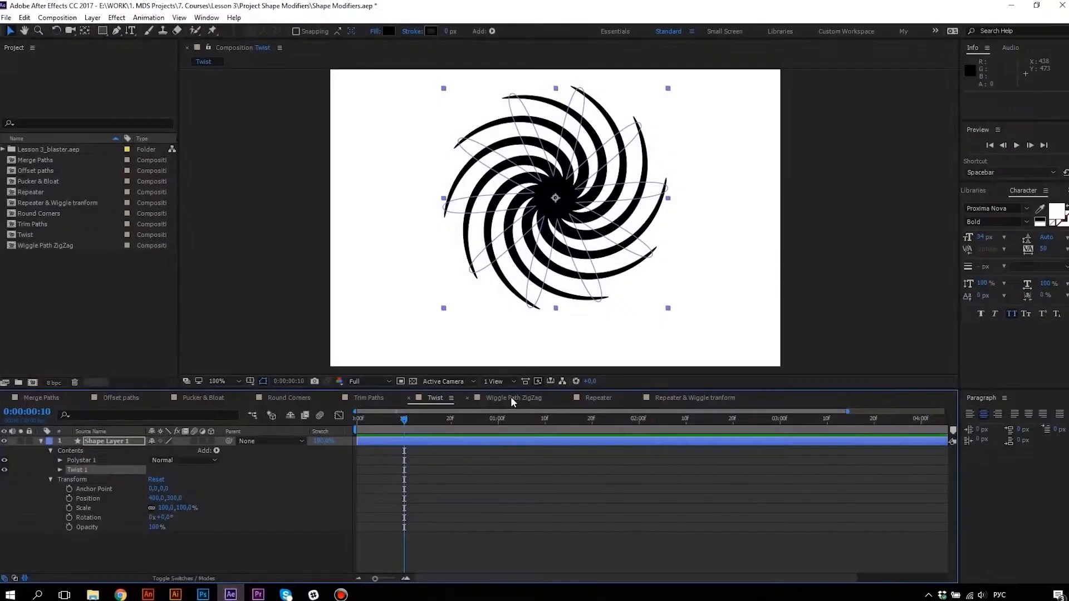
# Open the Wiggle Path ZigZag composition, preview both lines and return to the first frame.
pyautogui.click(513, 398)
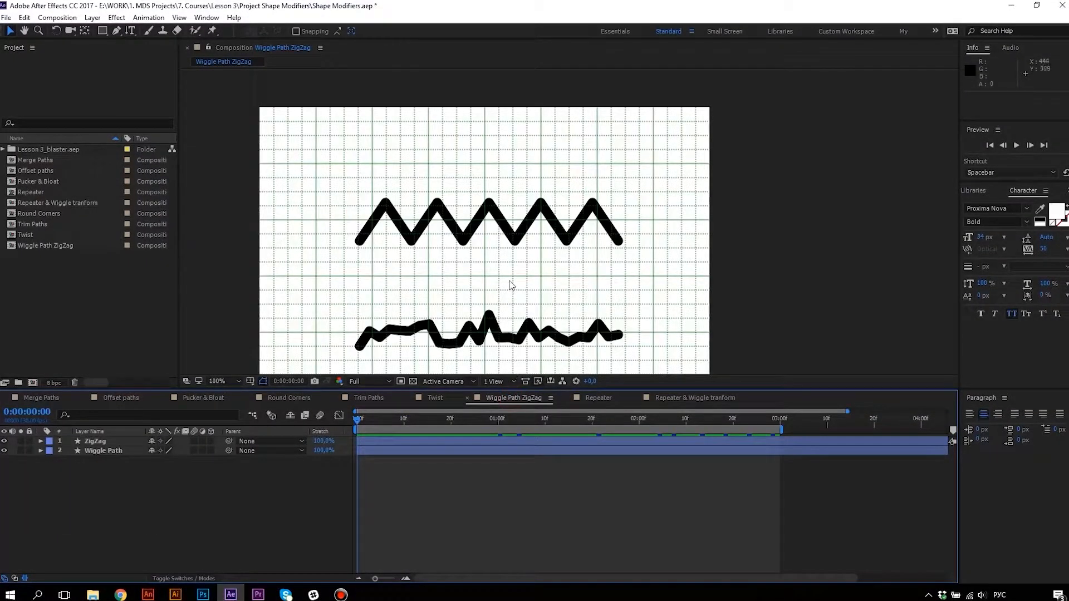
pyautogui.press('space')
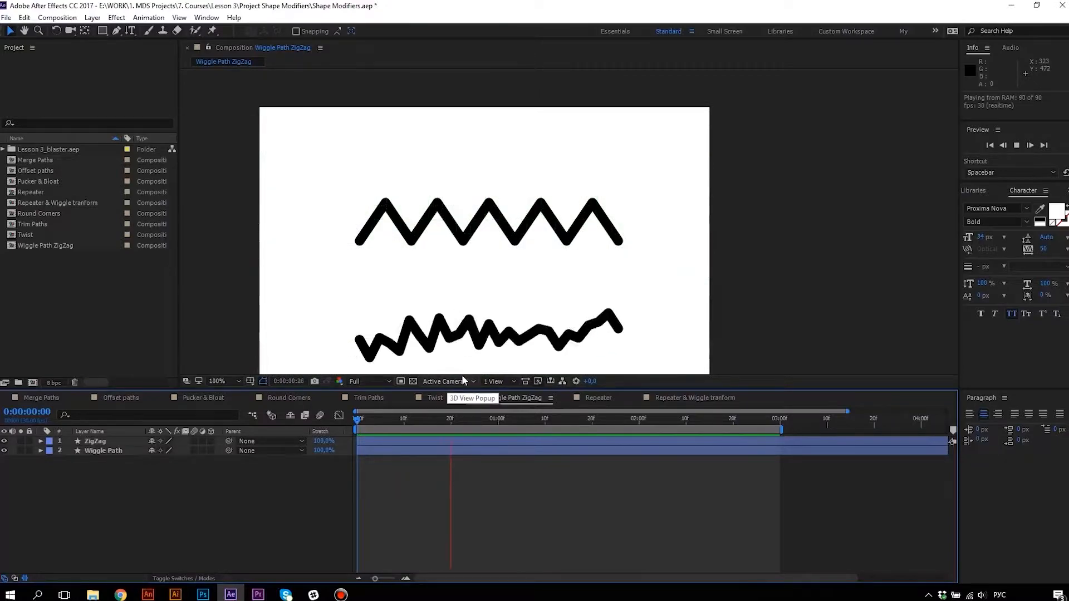
pyautogui.click(471, 419)
pyautogui.moveTo(471, 418); pyautogui.dragTo(342, 421)
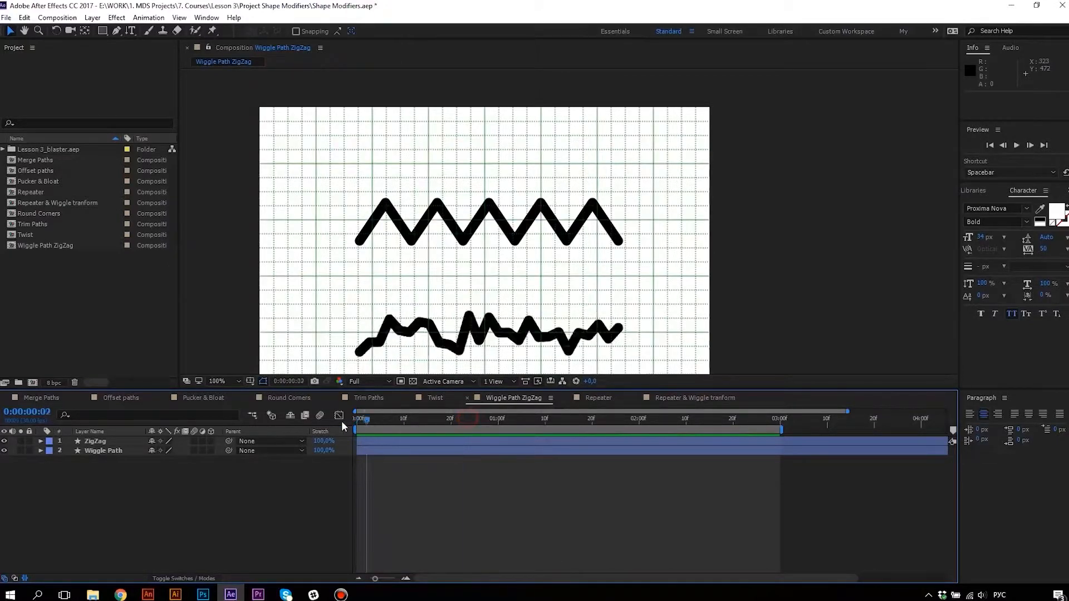
# Set the ZigZag layer's Zig Zag Size to 20, raise its ridges per segment, change Points to Smooth, and collapse the layer.
pyautogui.click(91, 443)
pyautogui.click(40, 441)
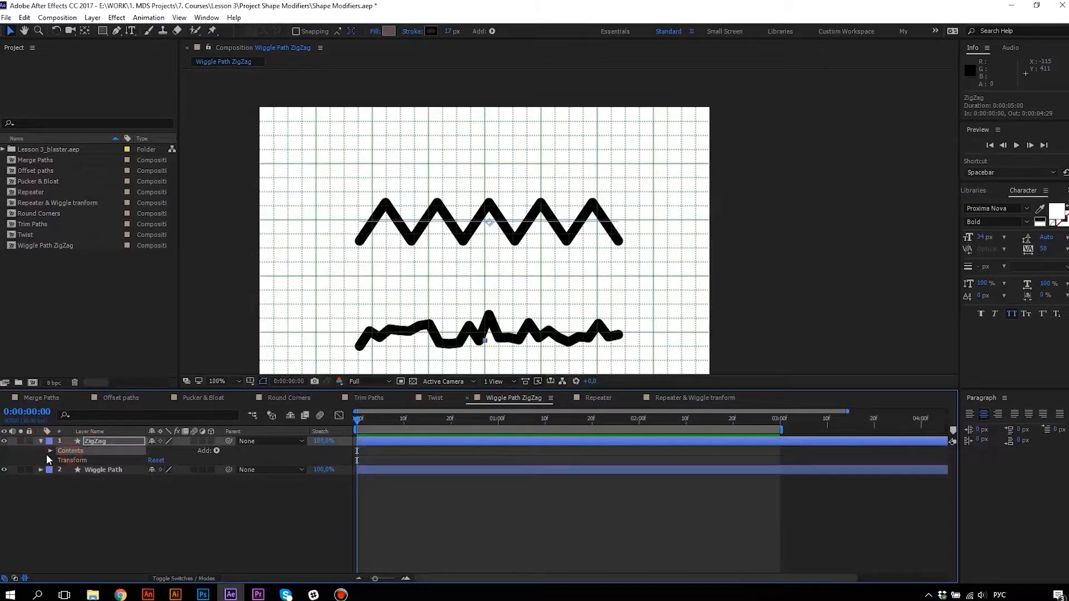
pyautogui.click(50, 451)
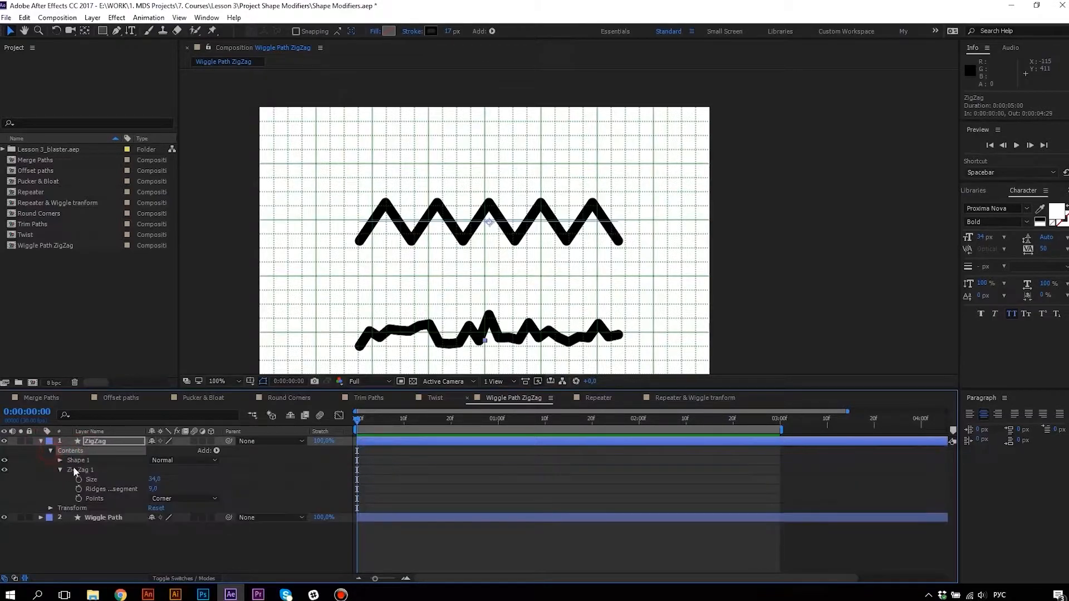
pyautogui.click(78, 471)
pyautogui.moveTo(155, 483); pyautogui.dragTo(158, 490)
pyautogui.click(184, 498)
pyautogui.click(173, 520)
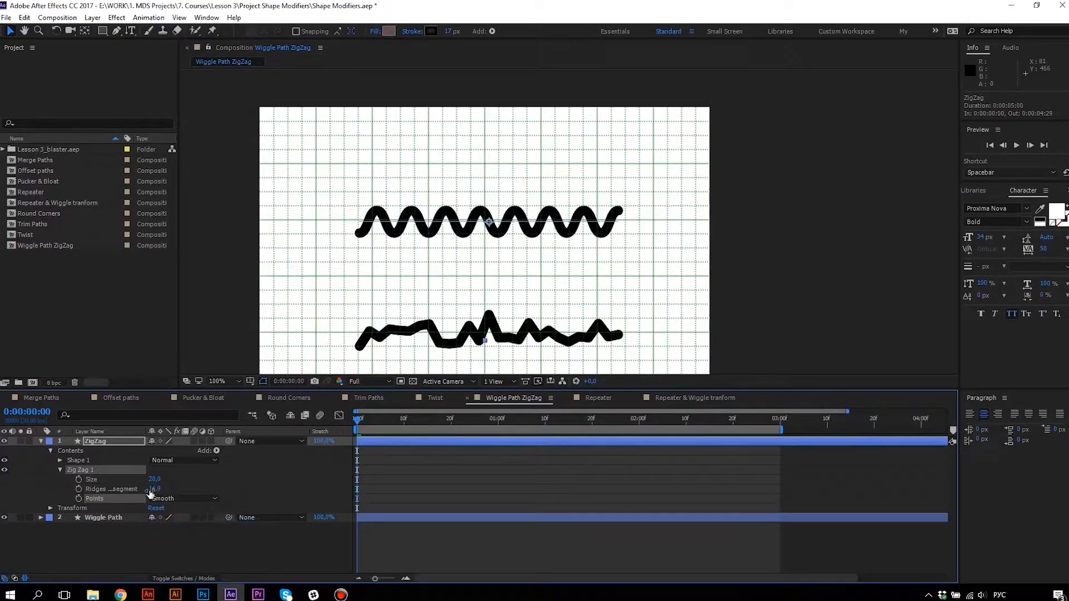
pyautogui.click(60, 470)
pyautogui.click(40, 441)
# Preview the Wiggle Path layer, then set its Wiggle Paths Size to 167 and Detail to 29.
pyautogui.click(127, 450)
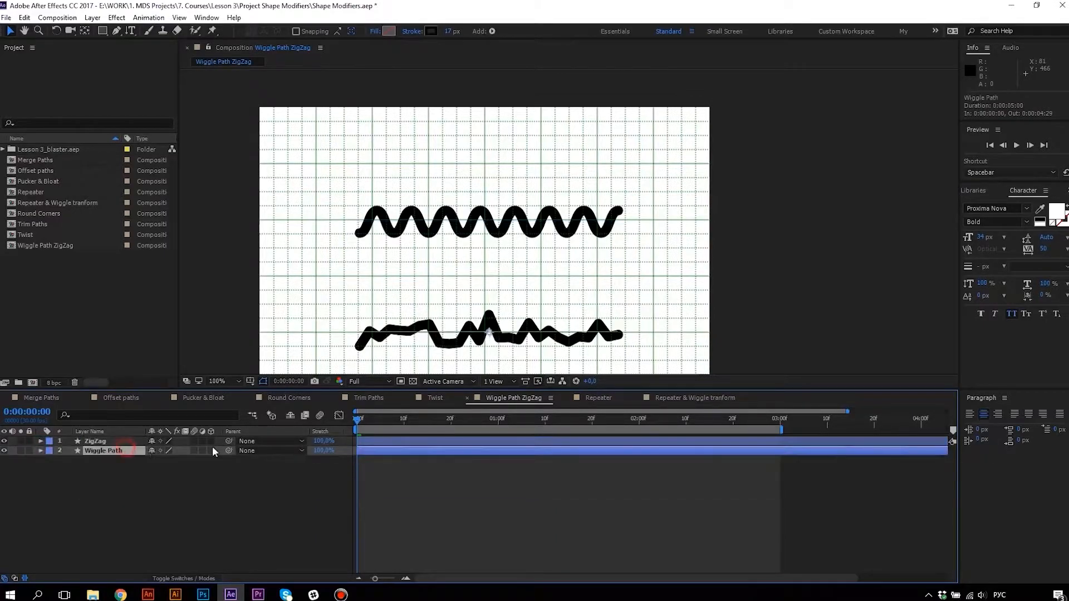
pyautogui.press('space')
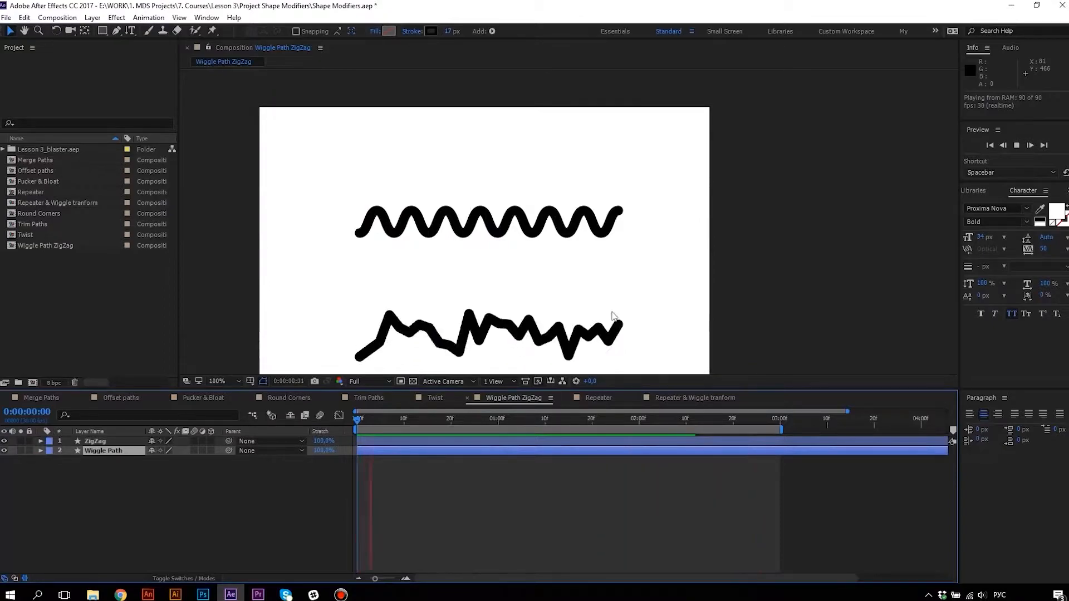
pyautogui.moveTo(398, 419); pyautogui.dragTo(355, 420)
pyautogui.click(41, 452)
pyautogui.click(88, 480)
pyautogui.moveTo(154, 490)
pyautogui.mouseDown()
pyautogui.moveTo(192, 491)
pyautogui.moveTo(158, 499)
pyautogui.mouseUp()
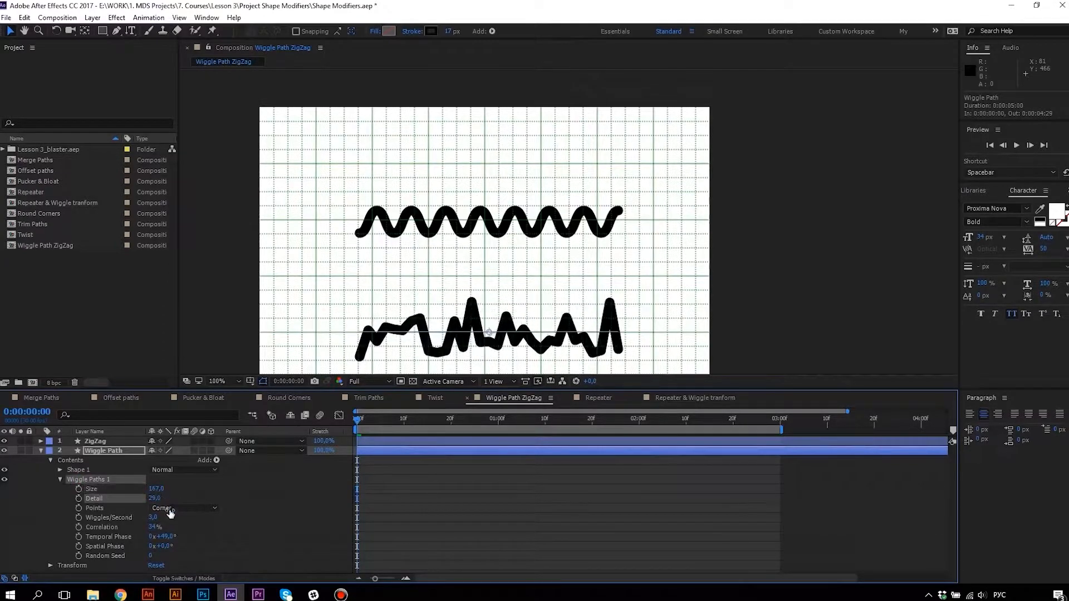
# Try Smooth points on the Wiggle Paths modifier and switch them back to Corner.
pyautogui.click(170, 509)
pyautogui.click(179, 533)
pyautogui.click(170, 509)
pyautogui.click(168, 524)
# Set Wiggles/Second of the Wiggle Paths modifier to 0 and scrub the timeline at its start.
pyautogui.click(129, 516)
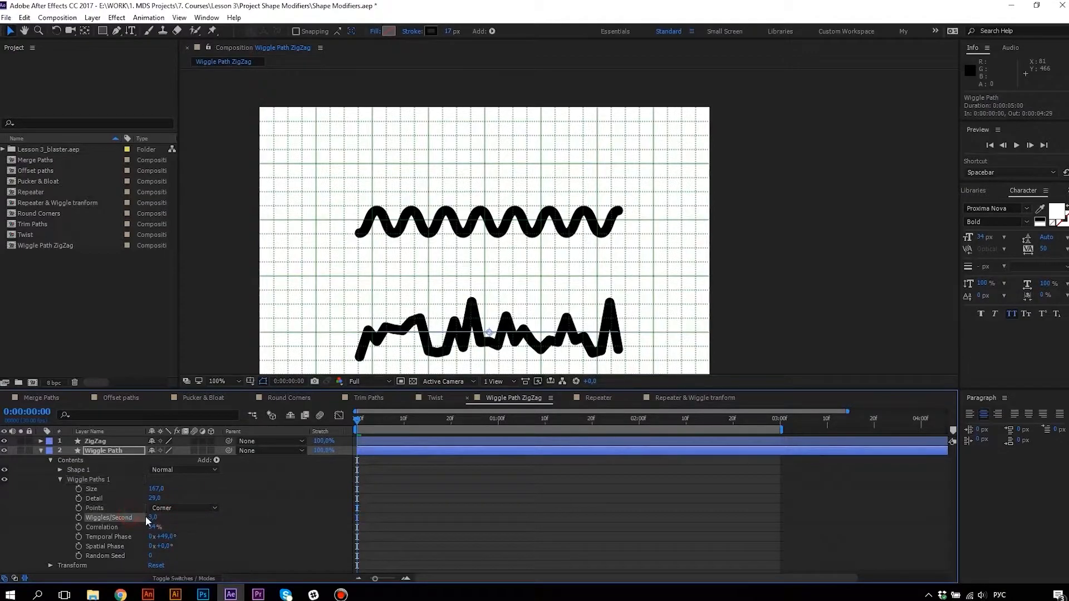
pyautogui.moveTo(152, 519); pyautogui.dragTo(154, 519)
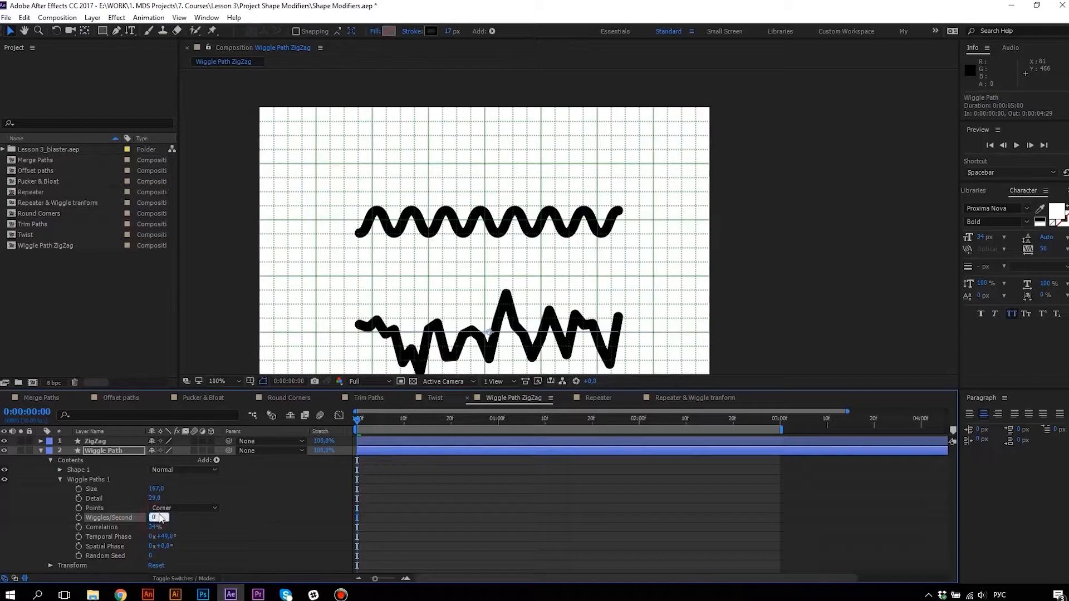
pyautogui.press('Return')
pyautogui.moveTo(361, 425); pyautogui.dragTo(315, 431)
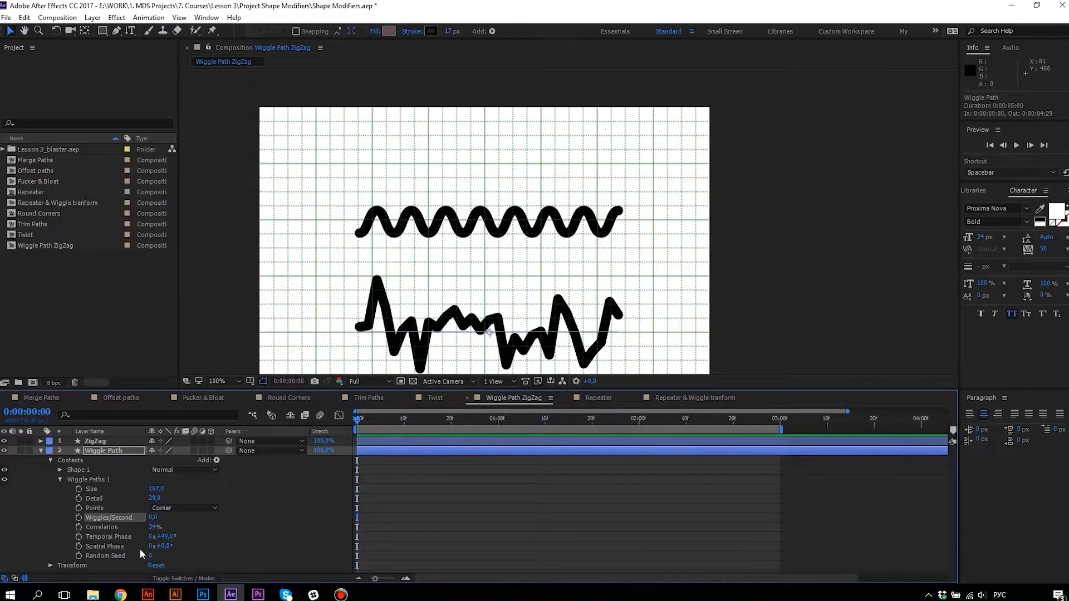
# Try different Temporal Phase, Spatial Phase and Random Seed values on the Wiggle Paths modifier and undo the last change.
pyautogui.moveTo(166, 539); pyautogui.dragTo(58, 510)
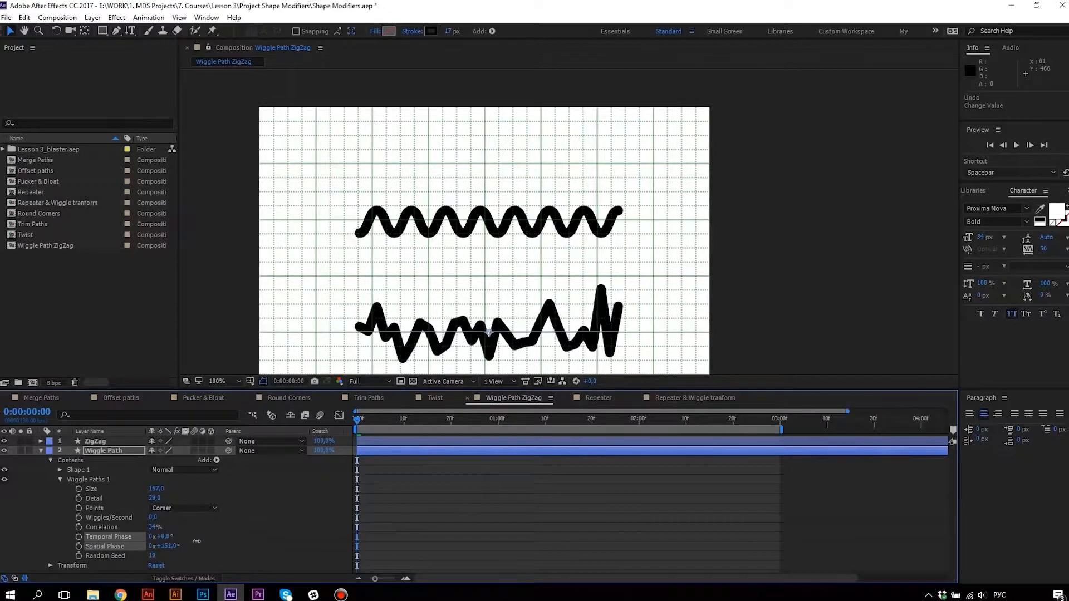
pyautogui.hotkey('ctrl', 'z')
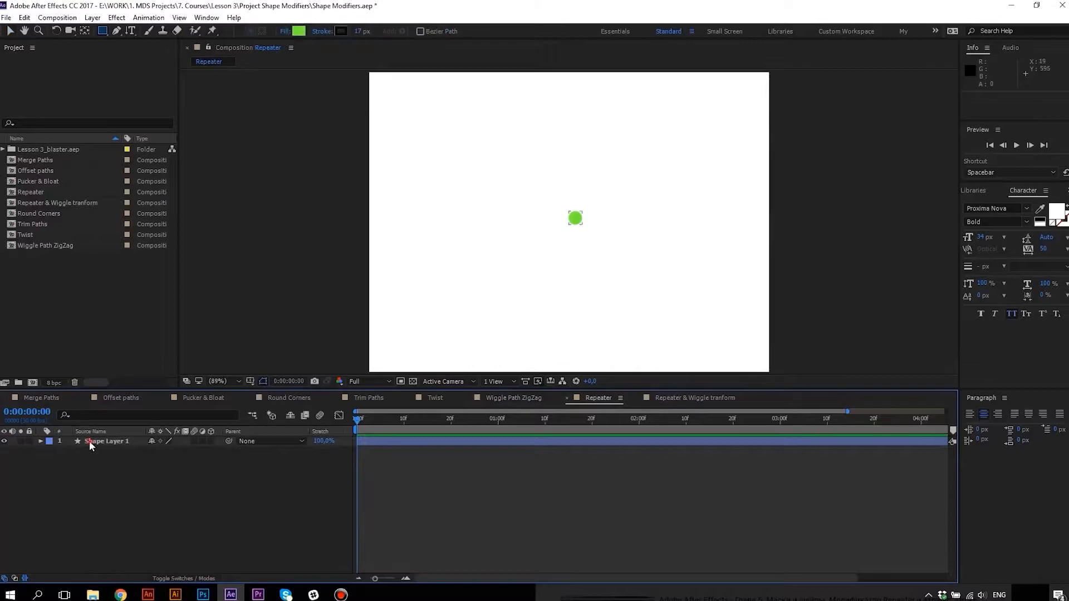
# Add a Repeater to Shape Layer 1 in the Repeater composition and expand its settings.
pyautogui.click(89, 441)
pyautogui.click(41, 441)
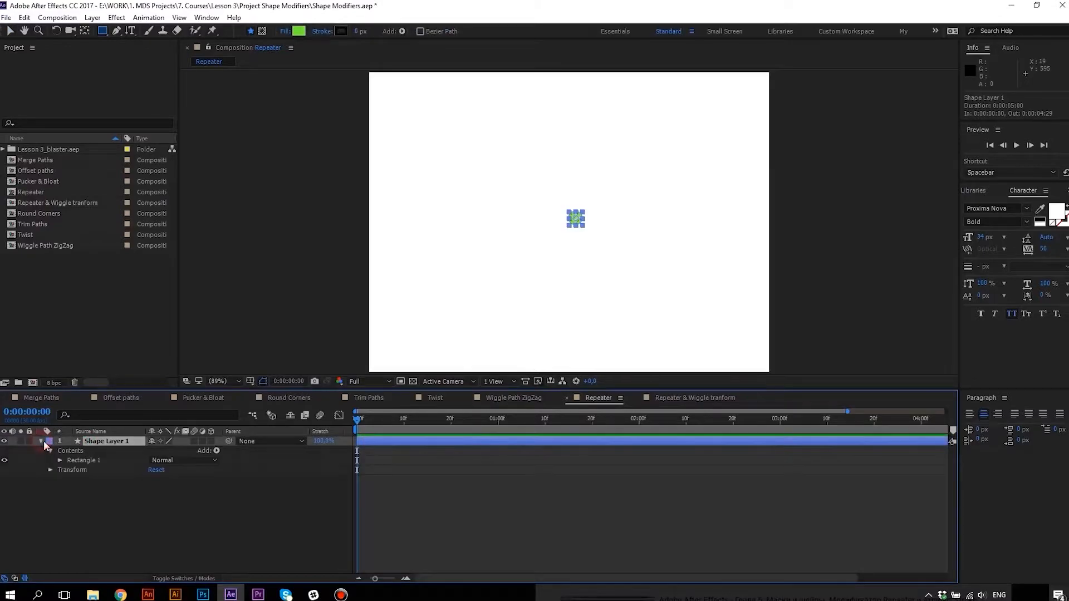
pyautogui.click(213, 451)
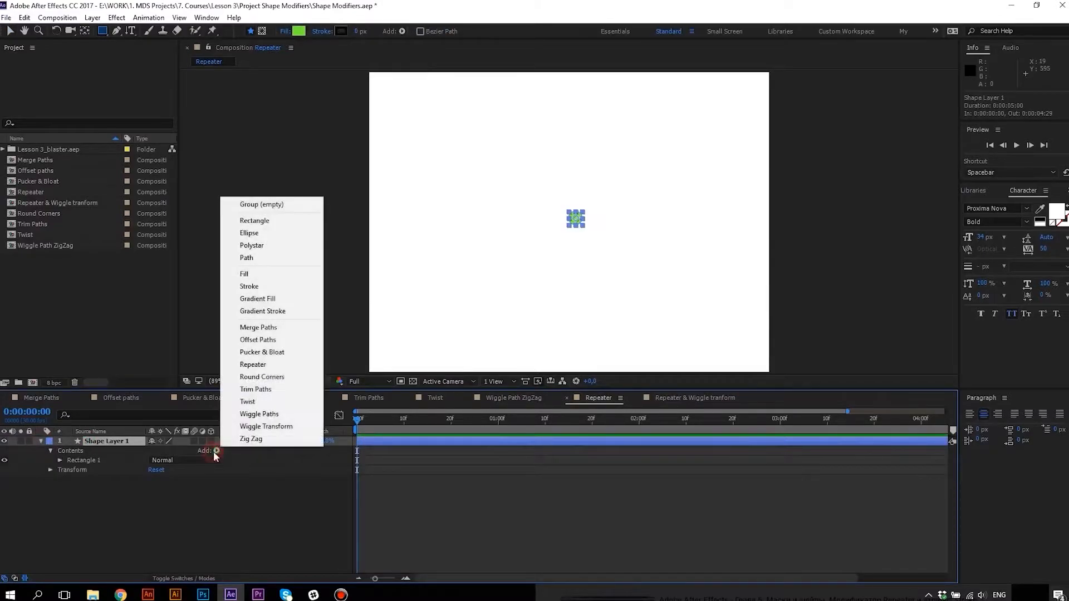
pyautogui.click(245, 366)
pyautogui.click(60, 470)
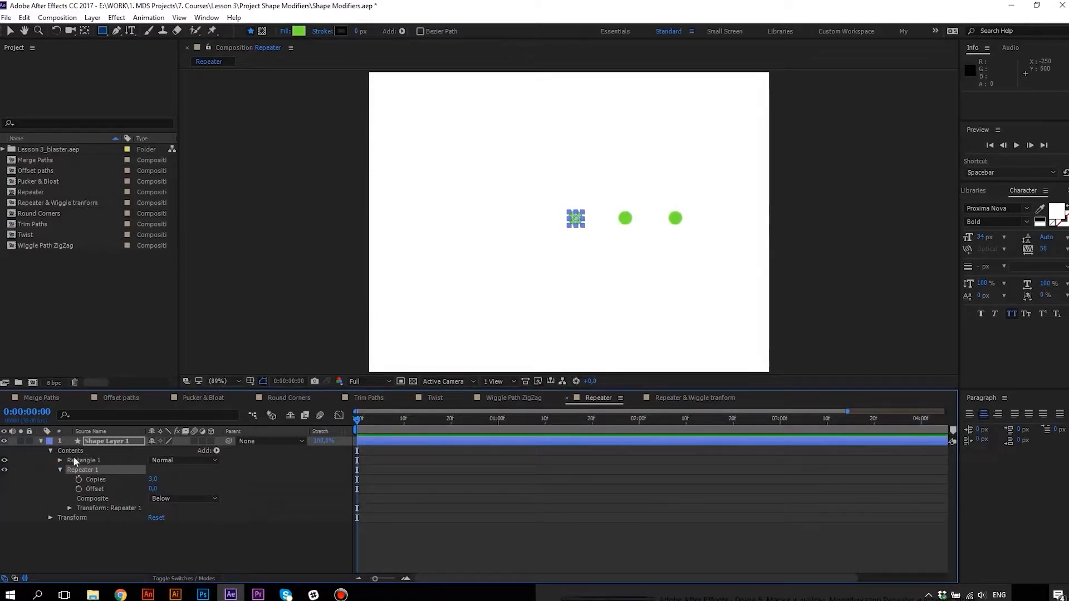
pyautogui.click(80, 461)
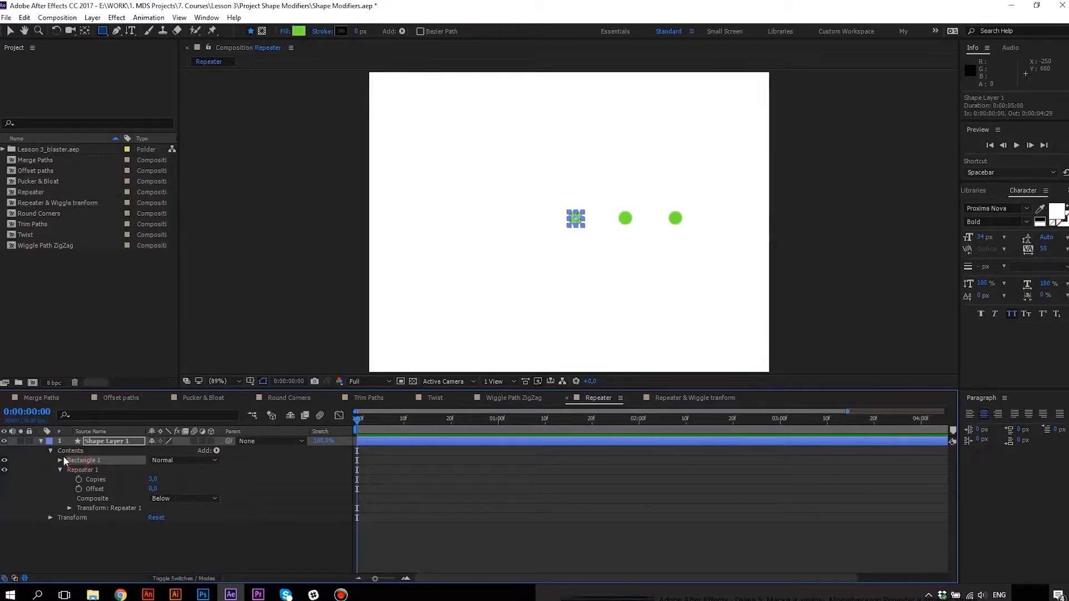
pyautogui.click(88, 468)
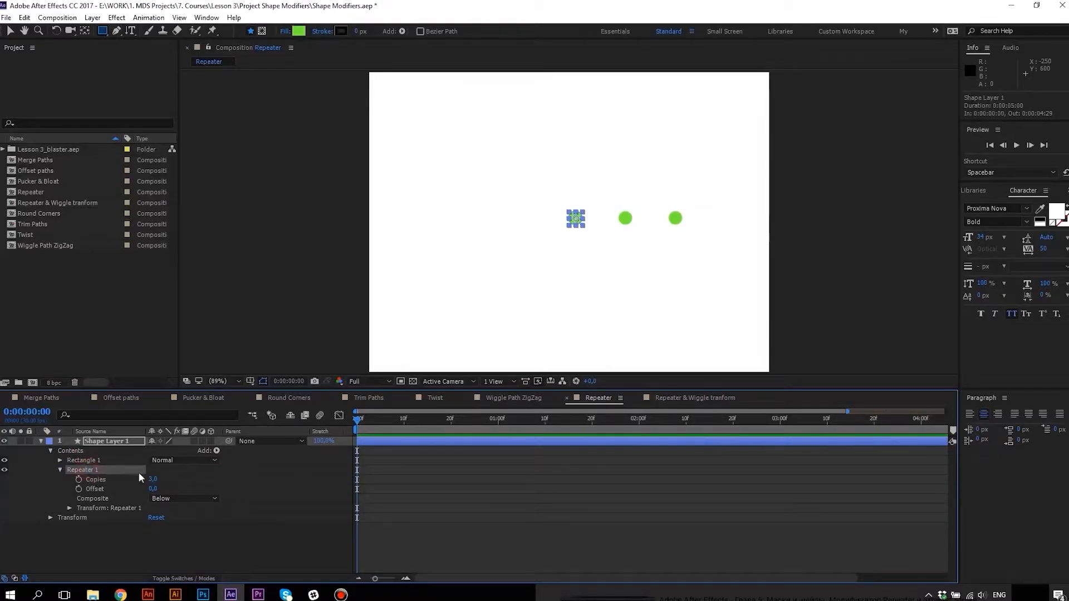
# Set the Repeater's Copies to 7, try a negative Offset, and reset the Offset to 0.
pyautogui.moveTo(151, 482); pyautogui.dragTo(153, 480)
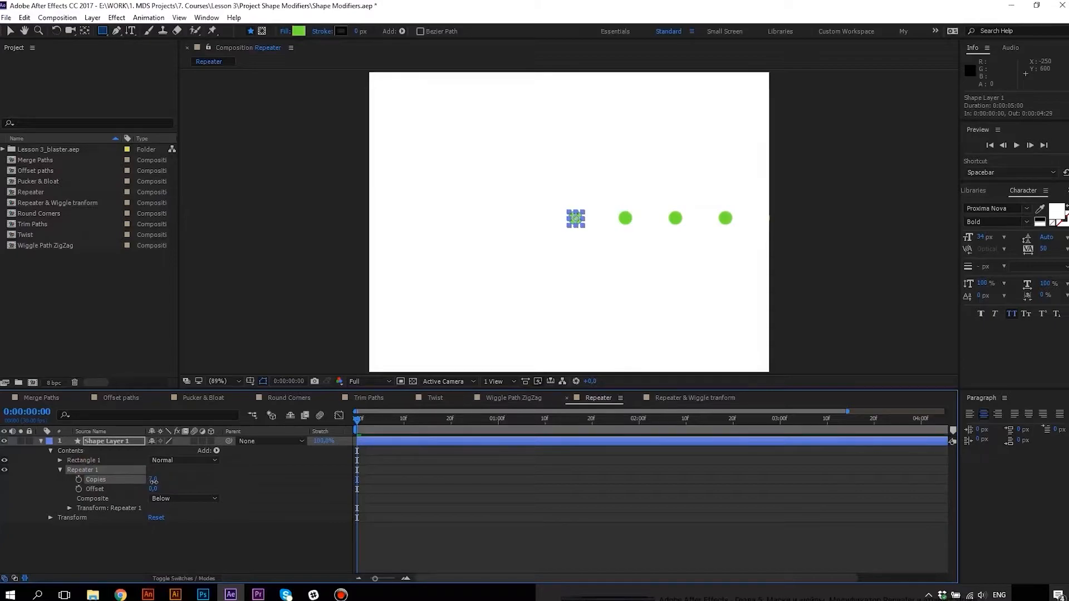
pyautogui.moveTo(152, 490); pyautogui.dragTo(149, 489)
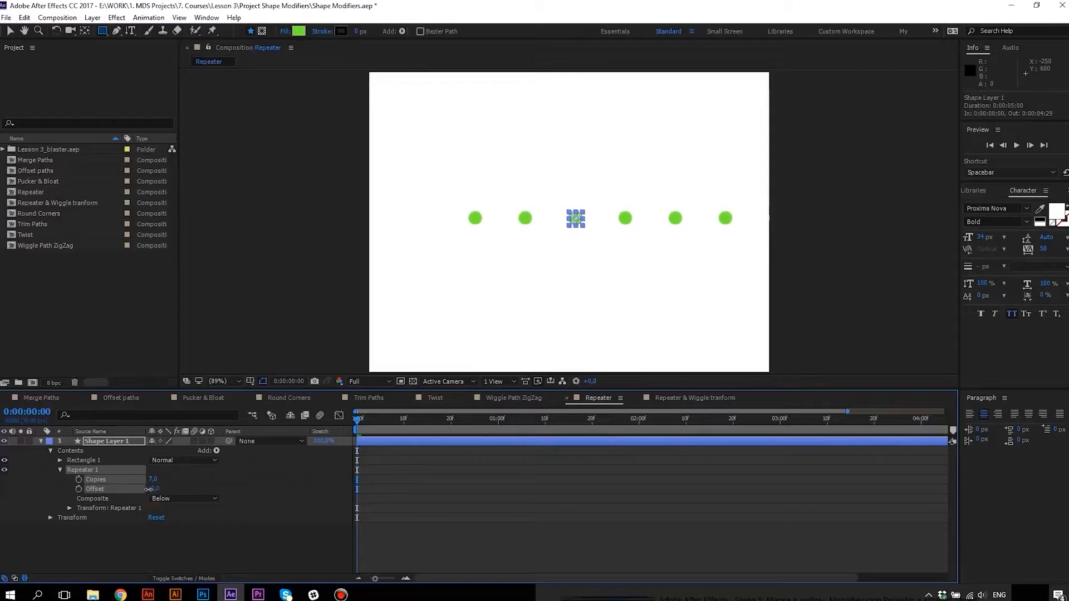
pyautogui.click(100, 509)
pyautogui.click(70, 508)
pyautogui.click(152, 490)
pyautogui.write('0')
pyautogui.press('Return')
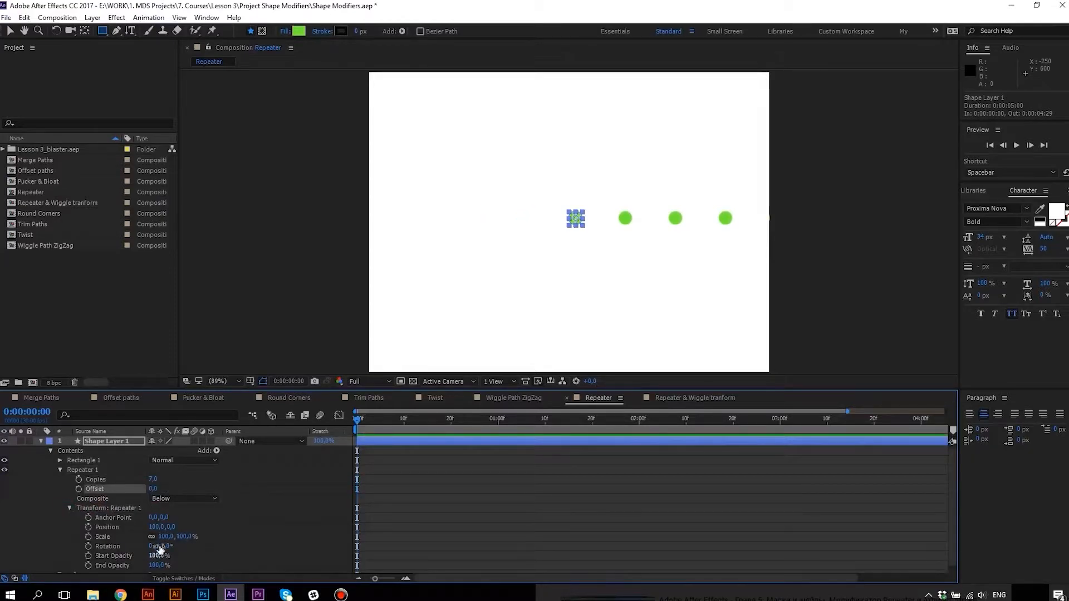
# Try different Position, Scale and Rotation values in the Repeater's transform and undo these changes.
pyautogui.moveTo(171, 527); pyautogui.dragTo(128, 528)
pyautogui.moveTo(182, 537); pyautogui.dragTo(200, 536)
pyautogui.moveTo(166, 547); pyautogui.dragTo(106, 557)
pyautogui.hotkey('ctrl', 'z')
pyautogui.hotkey('ctrl', 'z')
pyautogui.hotkey('ctrl', 'z')
pyautogui.hotkey('ctrl', 'z')
pyautogui.hotkey('ctrl', 'z')
pyautogui.hotkey('ctrl', 'z')
pyautogui.hotkey('ctrl', 'z')
pyautogui.hotkey('ctrl', 'z')
pyautogui.hotkey('ctrl', 'z')
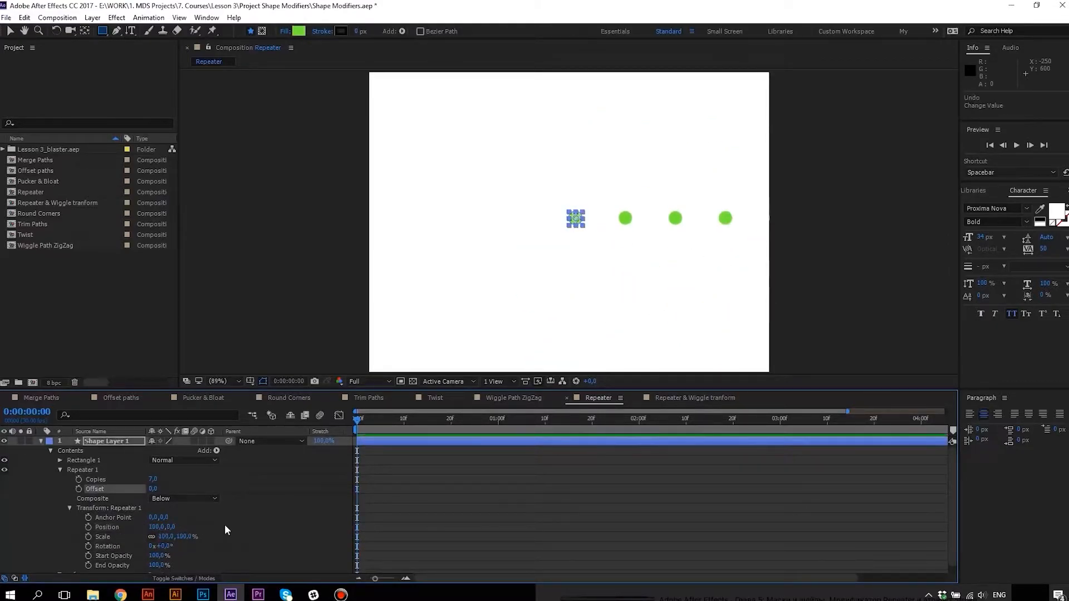
# Set the first Repeater's Copies to 6 and its transform's horizontal Position to 66.
pyautogui.click(153, 479)
pyautogui.write('6')
pyautogui.press('Return')
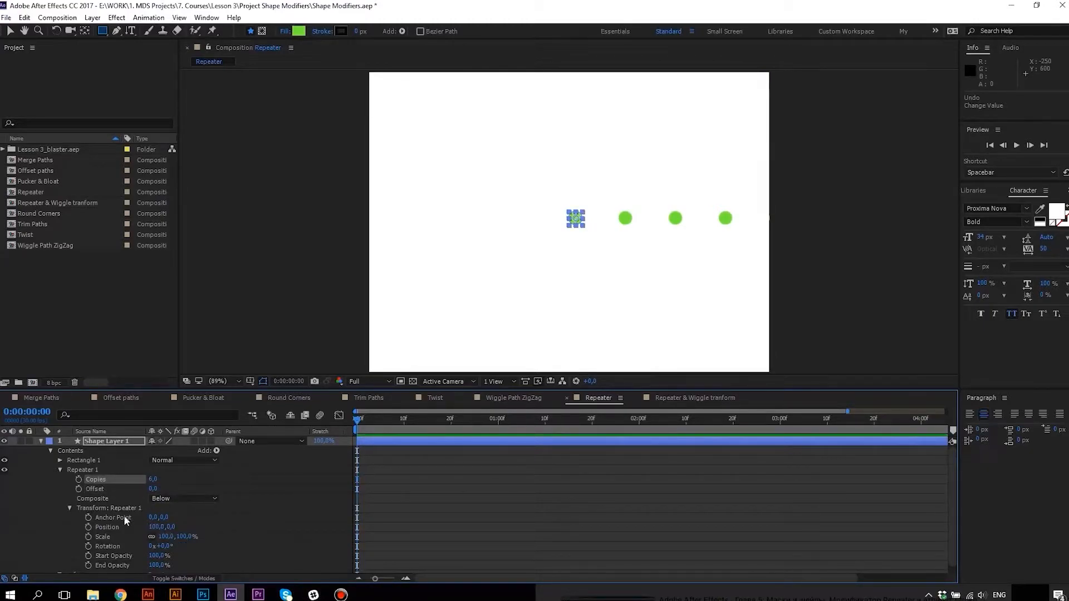
pyautogui.click(156, 527)
pyautogui.write('53')
pyautogui.press('Return')
pyautogui.moveTo(135, 528); pyautogui.dragTo(142, 527)
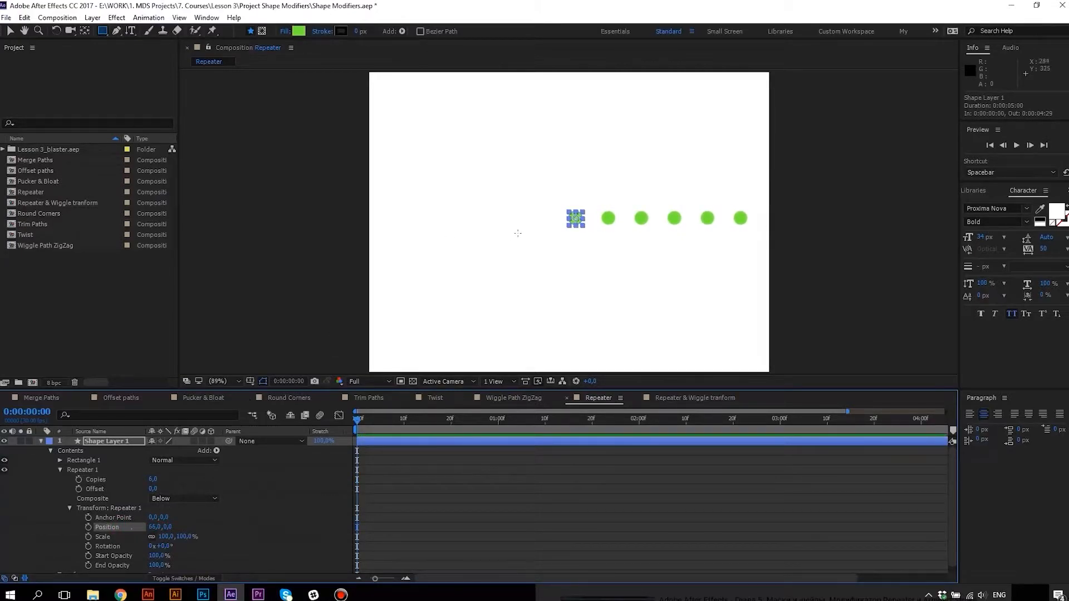
# Move the row of dots about 163 px left and 104 px up in the composition, and collapse the Repeater's settings.
pyautogui.press('v')
pyautogui.moveTo(576, 220); pyautogui.dragTo(494, 170)
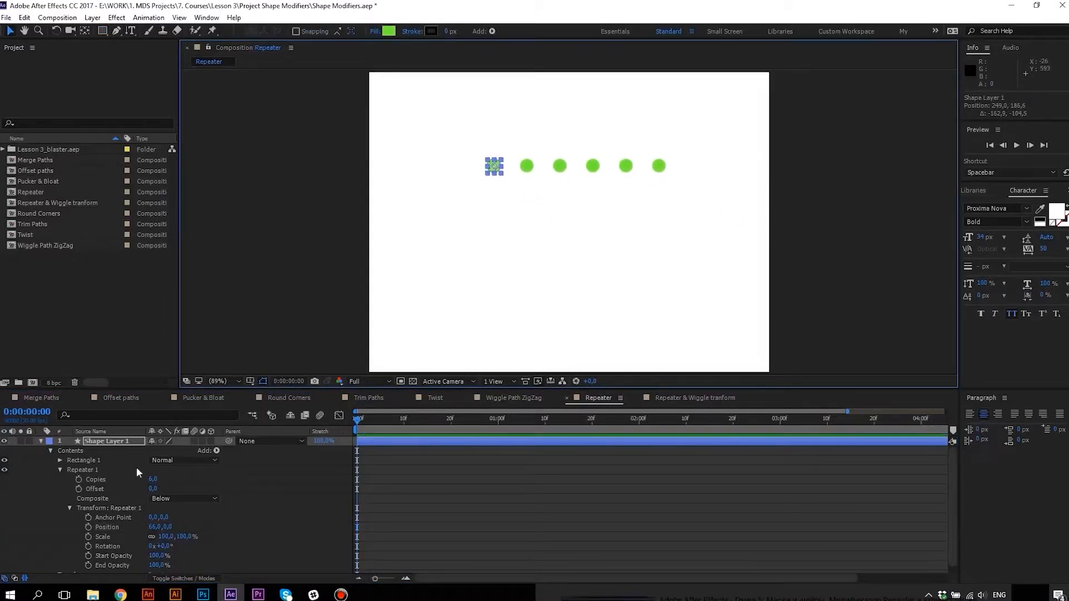
pyautogui.click(85, 471)
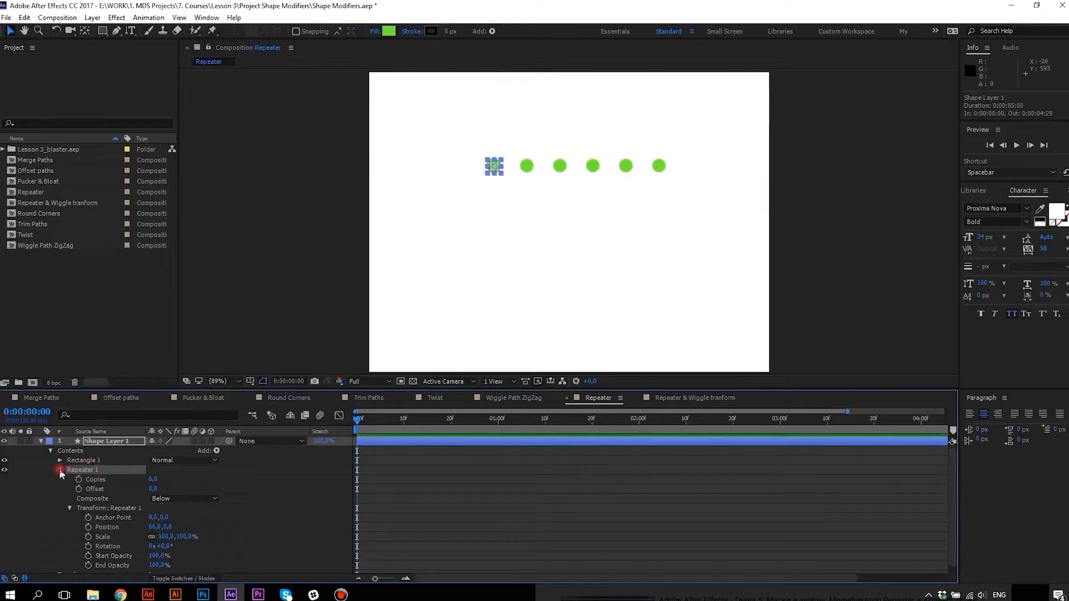
pyautogui.click(60, 470)
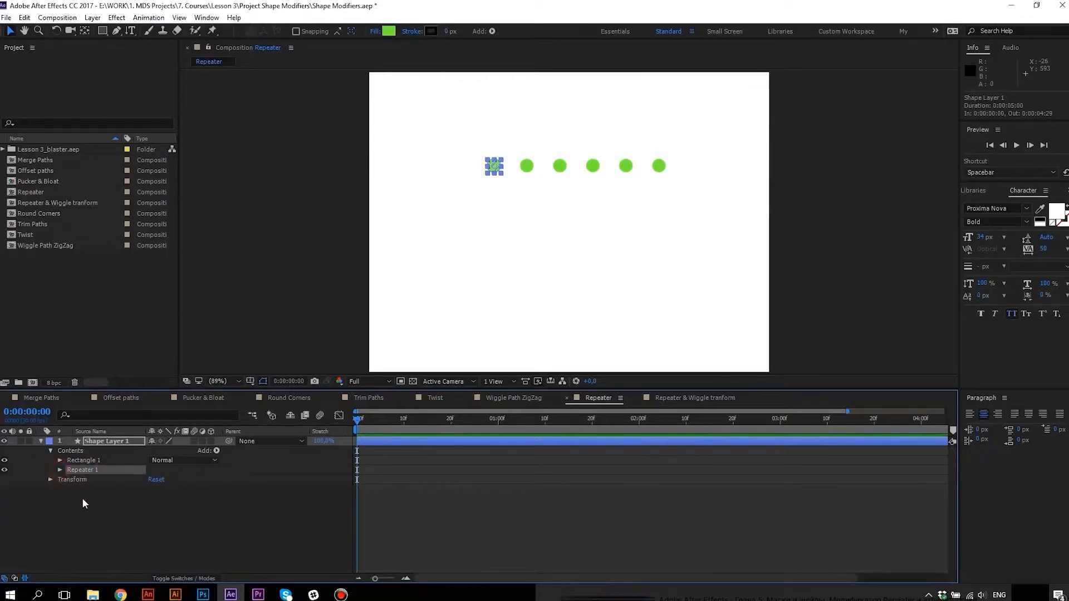
# Add a second Repeater to Shape Layer 1 and set its Copies to 6.
pyautogui.click(108, 454)
pyautogui.click(217, 450)
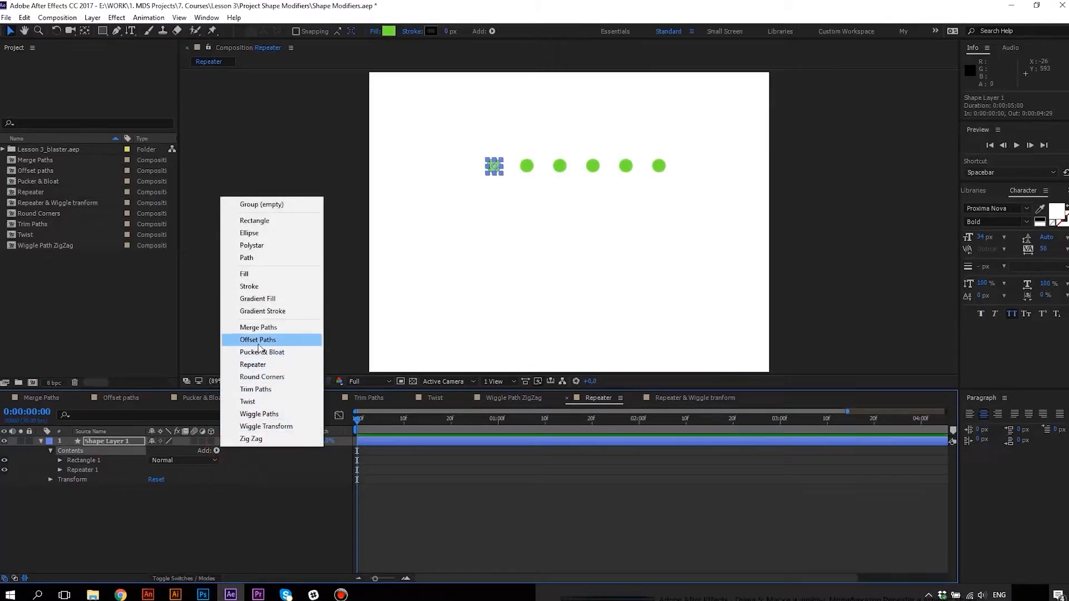
pyautogui.click(260, 364)
pyautogui.click(59, 480)
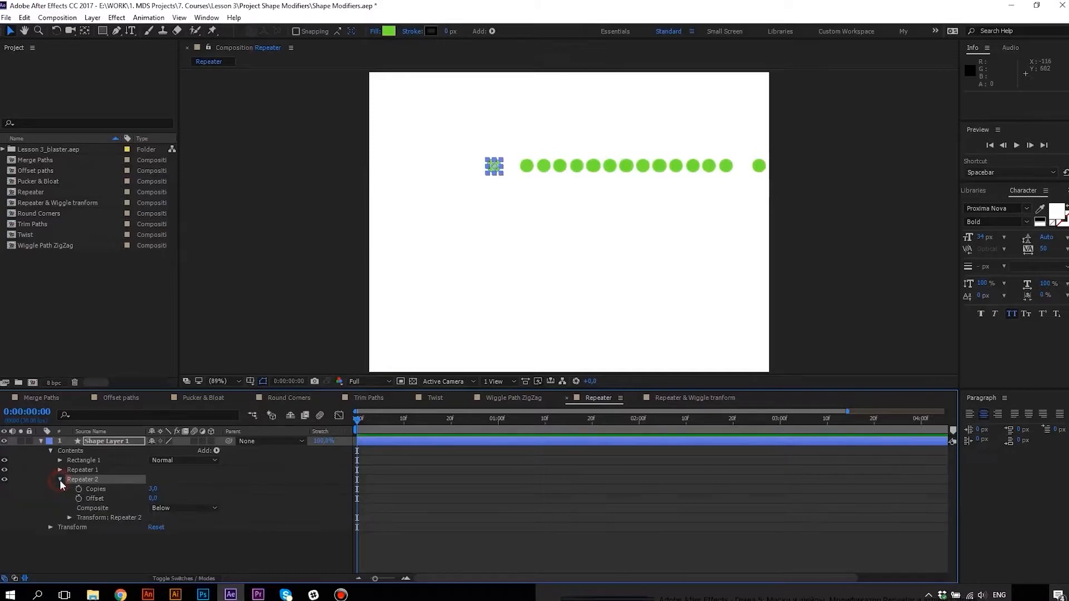
pyautogui.click(71, 516)
pyautogui.click(152, 482)
pyautogui.moveTo(152, 484); pyautogui.dragTo(154, 483)
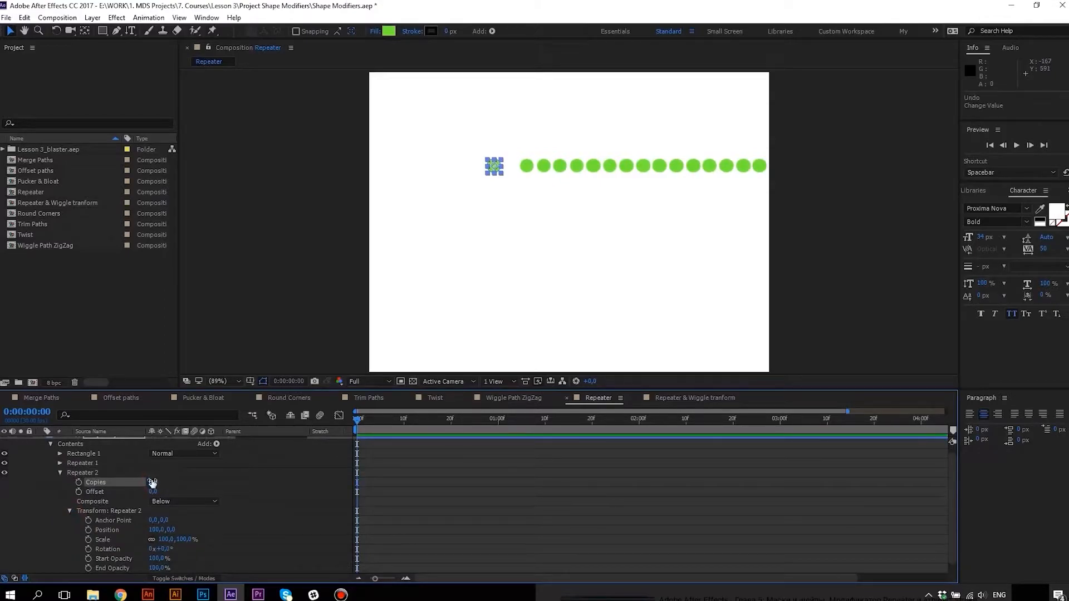
# Set the second Repeater's transform Position to 0, 57 to form a grid of dots, and collapse its settings.
pyautogui.click(154, 529)
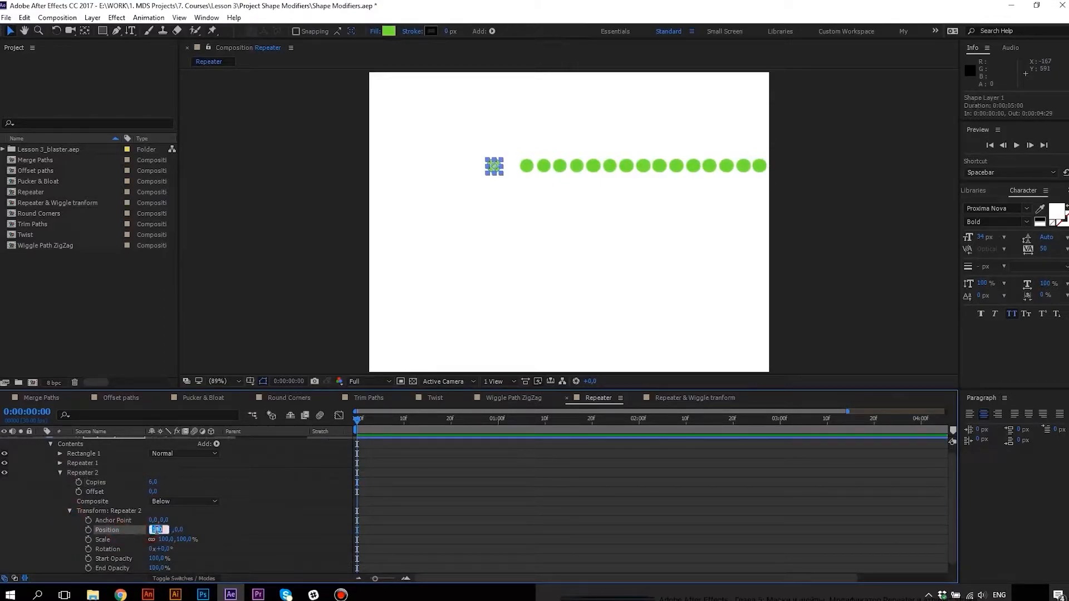
pyautogui.write('0')
pyautogui.press('Return')
pyautogui.moveTo(163, 530); pyautogui.dragTo(195, 530)
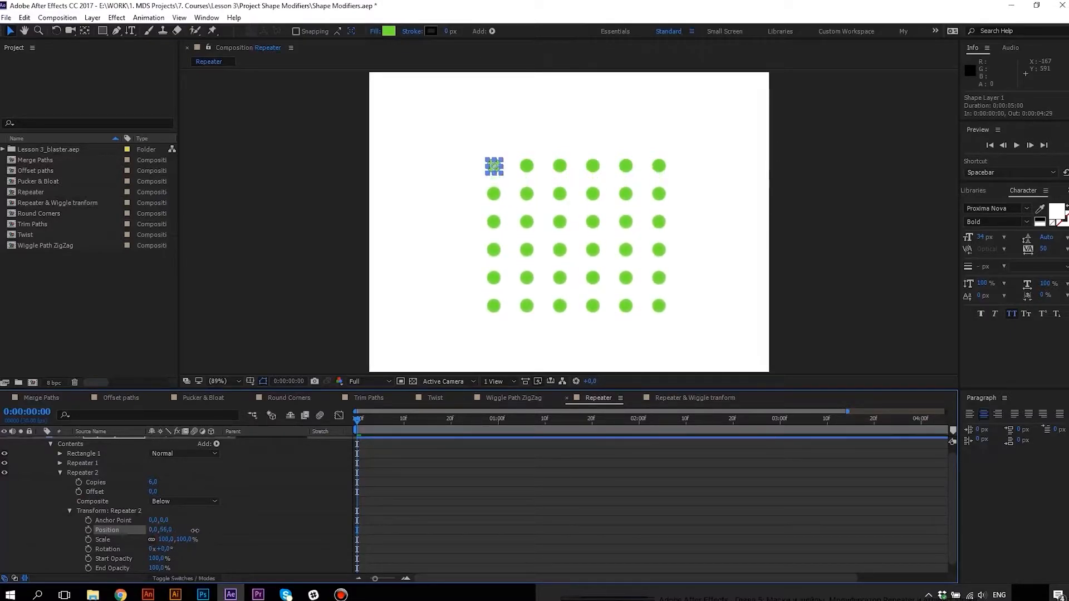
pyautogui.moveTo(195, 531); pyautogui.dragTo(196, 530)
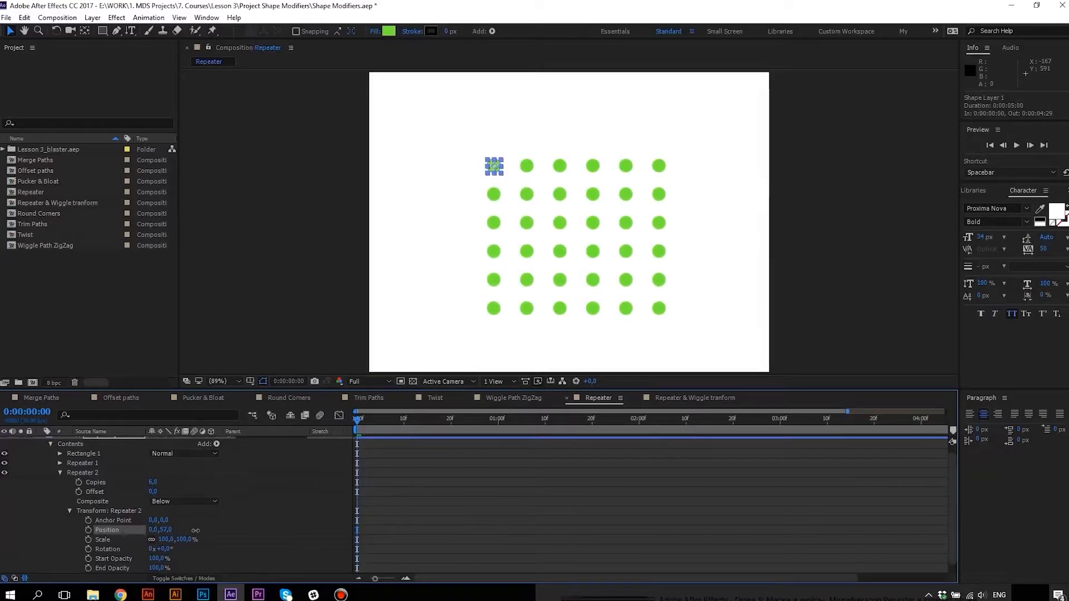
pyautogui.click(71, 511)
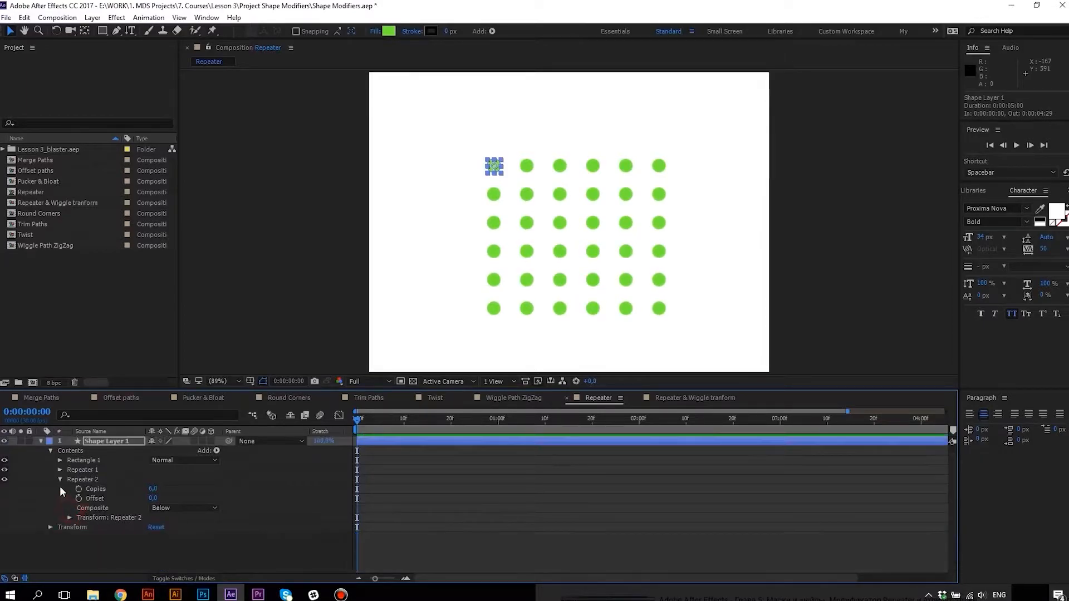
pyautogui.click(59, 480)
pyautogui.click(97, 503)
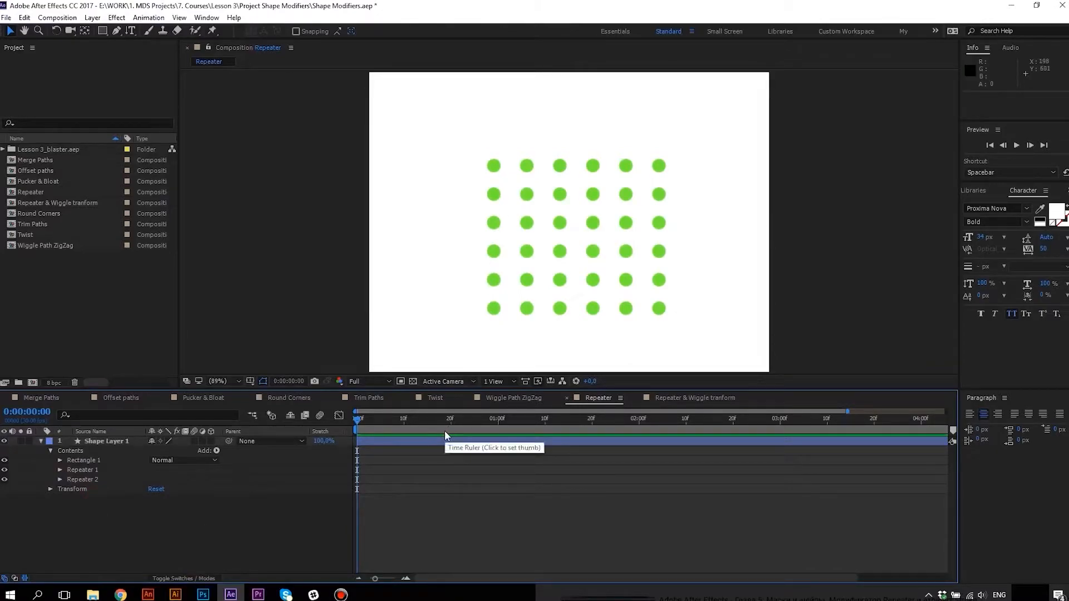
# Add a Wiggle Transform to Shape Layer 1 and place it below Repeater 2.
pyautogui.hotkey('alt', 'shift')
pyautogui.click(399, 443)
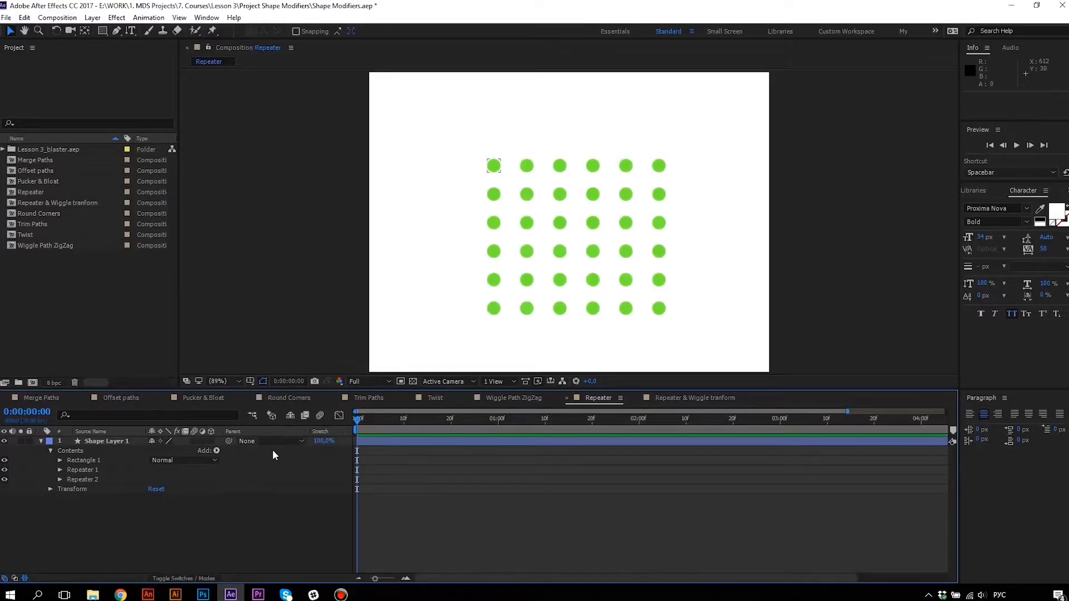
pyautogui.click(216, 450)
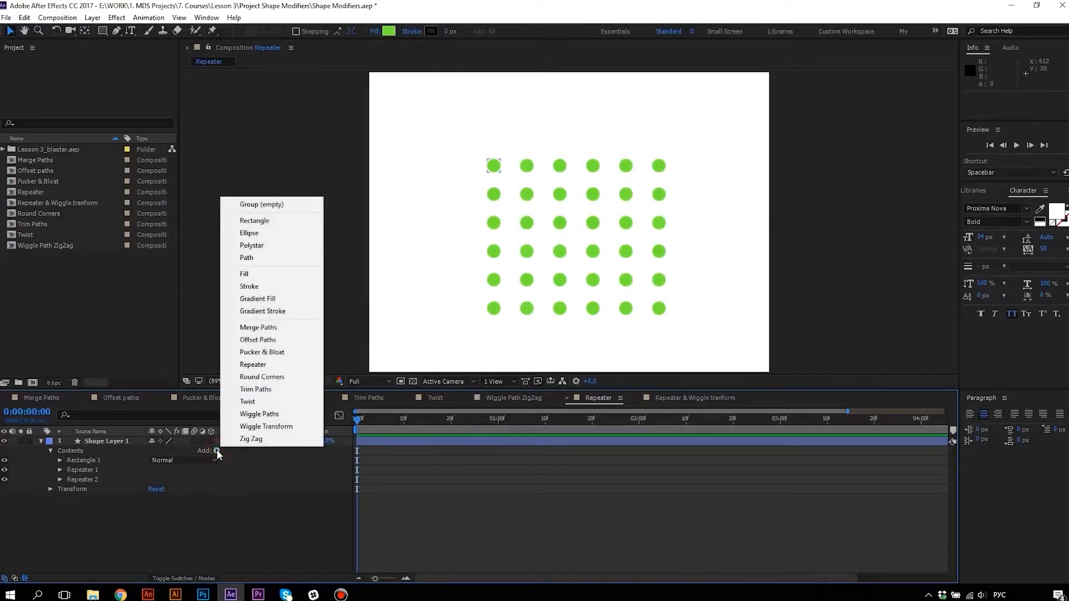
pyautogui.click(250, 430)
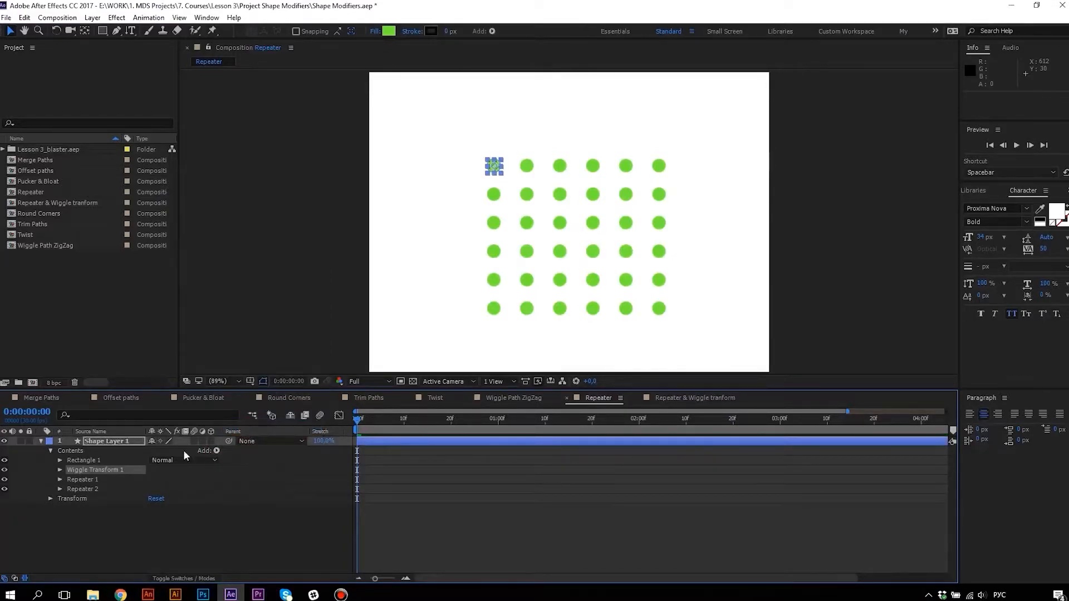
pyautogui.moveTo(108, 470); pyautogui.dragTo(110, 498)
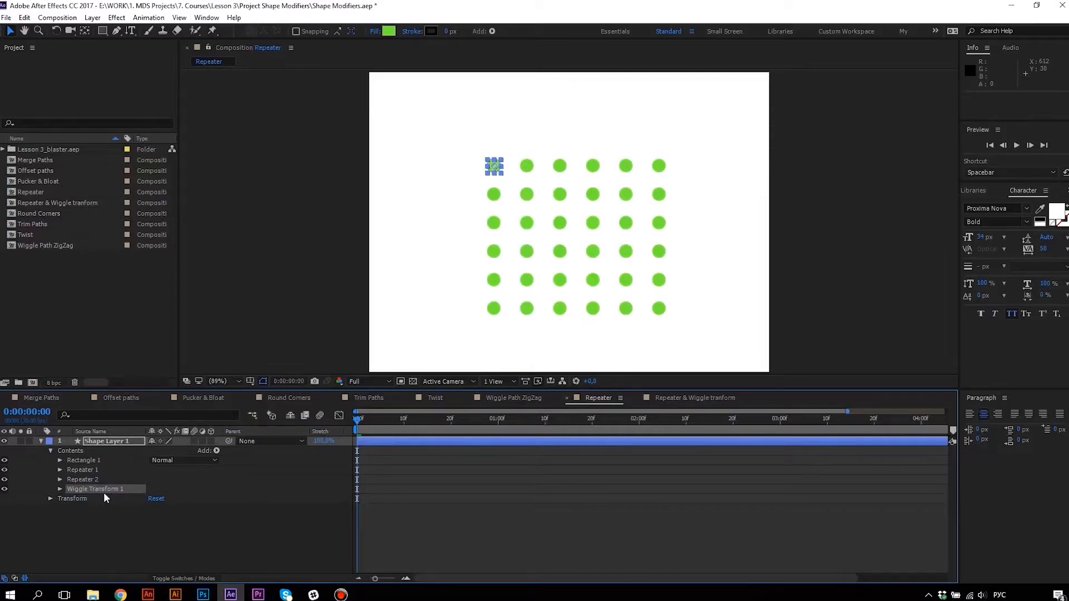
# Set the Wiggle Transform's Position to 9, 28 and its Scale to 48%.
pyautogui.click(59, 489)
pyautogui.click(93, 546)
pyautogui.click(69, 546)
pyautogui.moveTo(159, 541); pyautogui.dragTo(194, 548)
# Try a different Wiggles/Second value on the Wiggle Transform, undo it and preview the animation.
pyautogui.moveTo(154, 473); pyautogui.dragTo(209, 472)
pyautogui.hotkey('ctrl', 'z')
pyautogui.press('space')
pyautogui.press('space')
# Set the Wiggle Transform's Correlation to 100% and preview the dot grid.
pyautogui.click(137, 483)
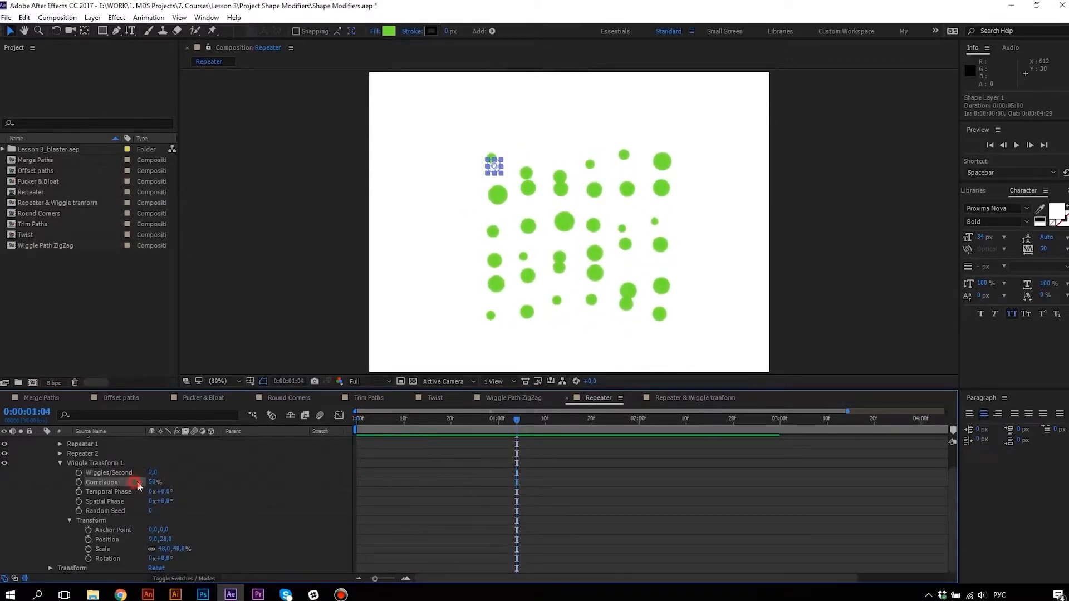
pyautogui.moveTo(154, 483); pyautogui.dragTo(188, 480)
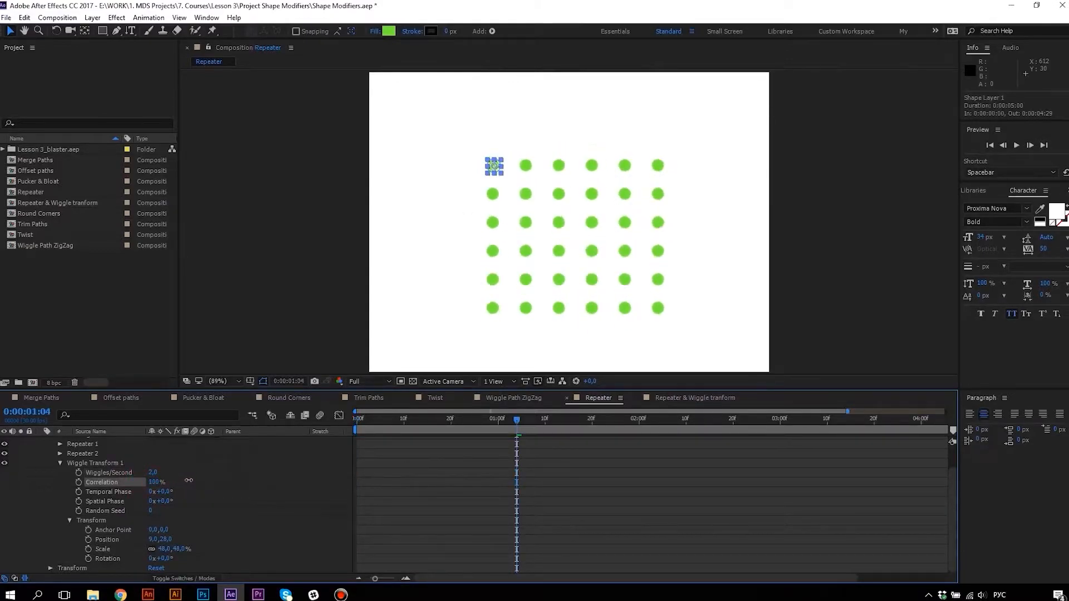
pyautogui.press('space')
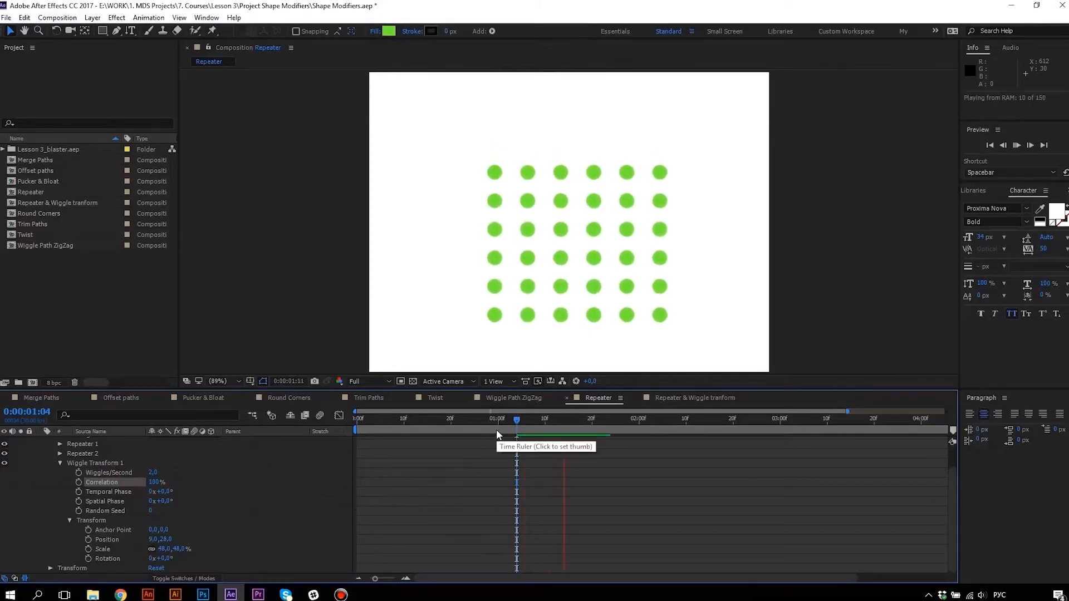
# Set the Wiggle Transform's Correlation to 0%, change its Random Seed, and preview the dots' motion.
pyautogui.moveTo(161, 483); pyautogui.dragTo(94, 478)
pyautogui.press('space')
pyautogui.press('space')
pyautogui.moveTo(389, 425); pyautogui.dragTo(409, 427)
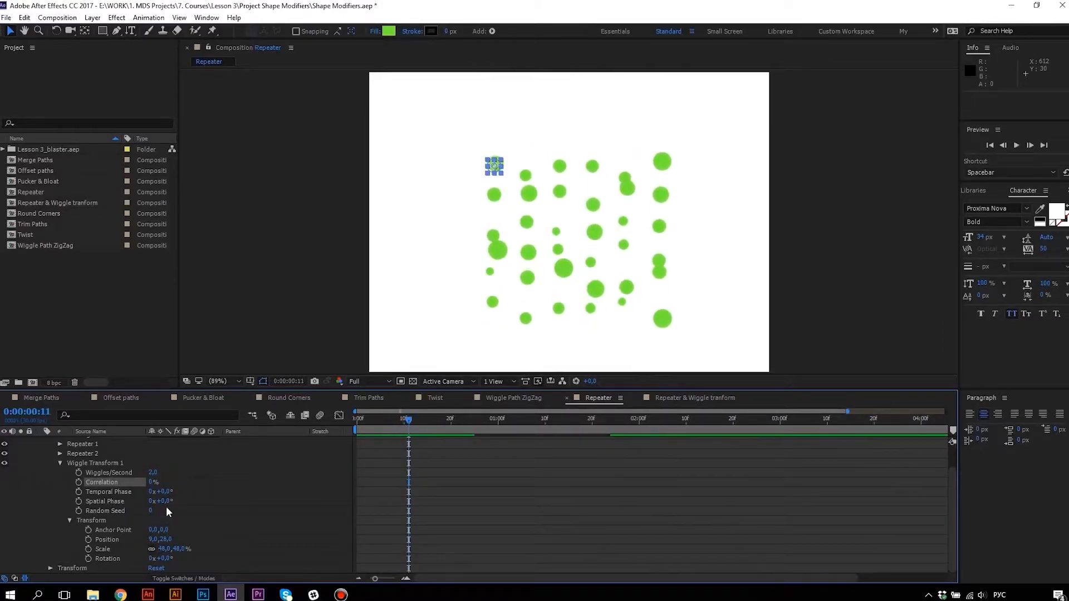
pyautogui.moveTo(148, 511); pyautogui.dragTo(158, 511)
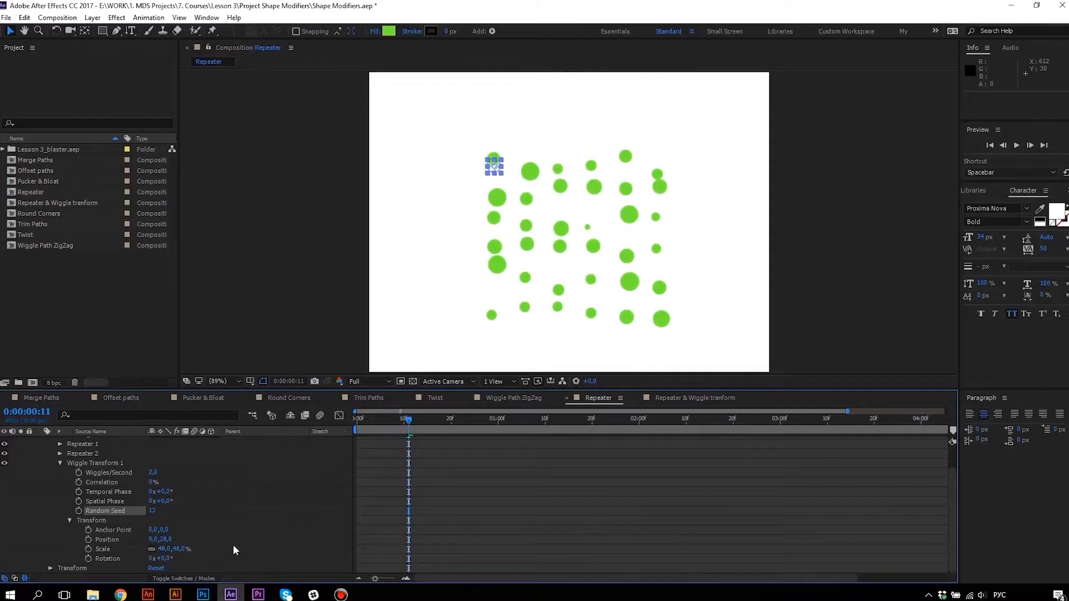
pyautogui.press('space')
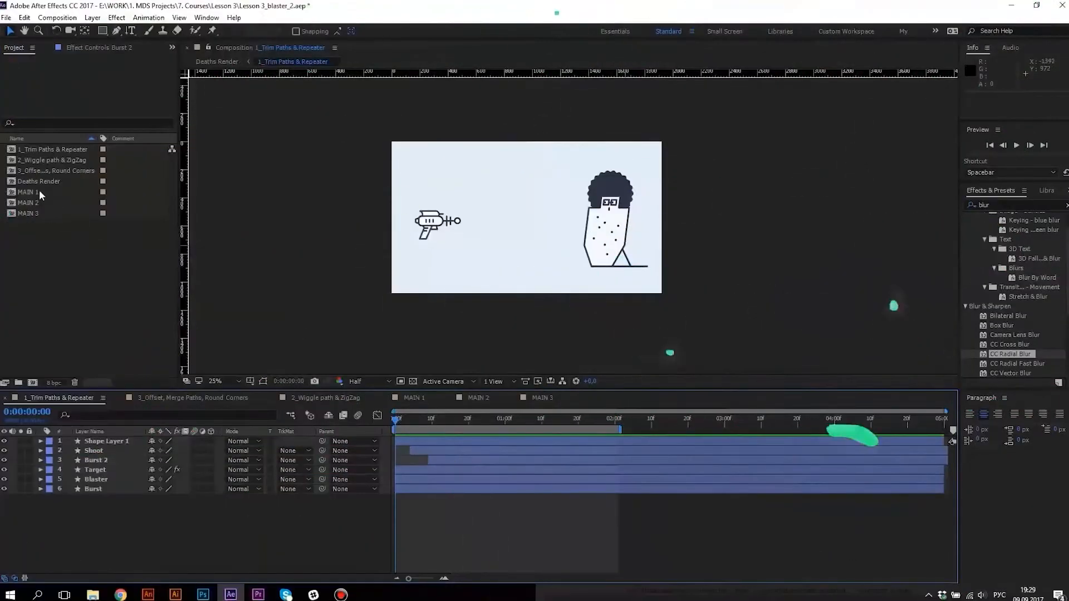
# Preview the 1_Trim Paths & Repeater composition in the Lesson 3_blaster_2 project and open the MAIN 1 composition.
pyautogui.press('space')
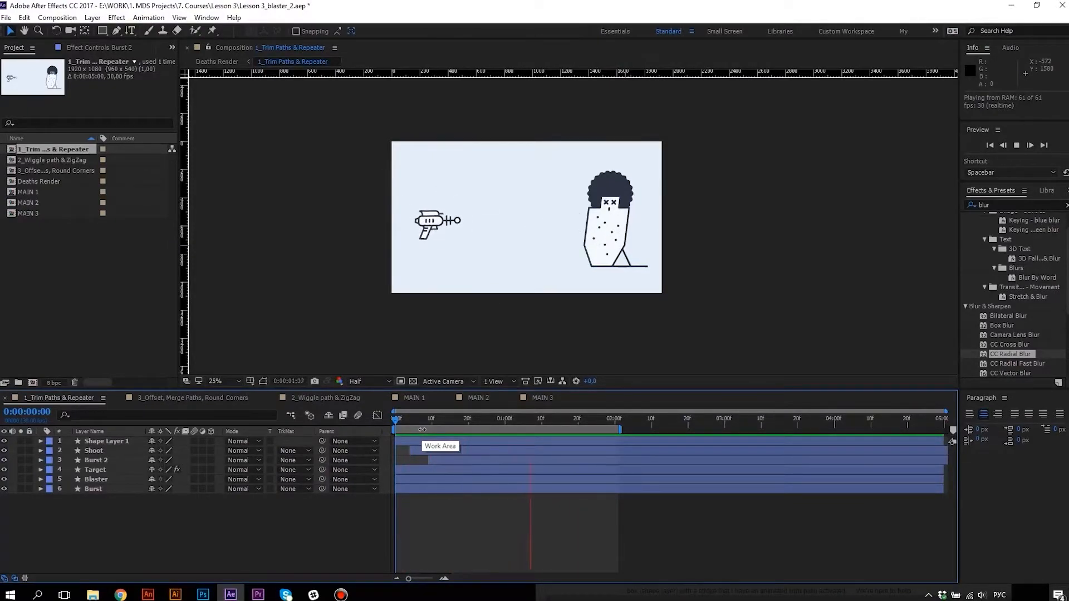
pyautogui.press('space')
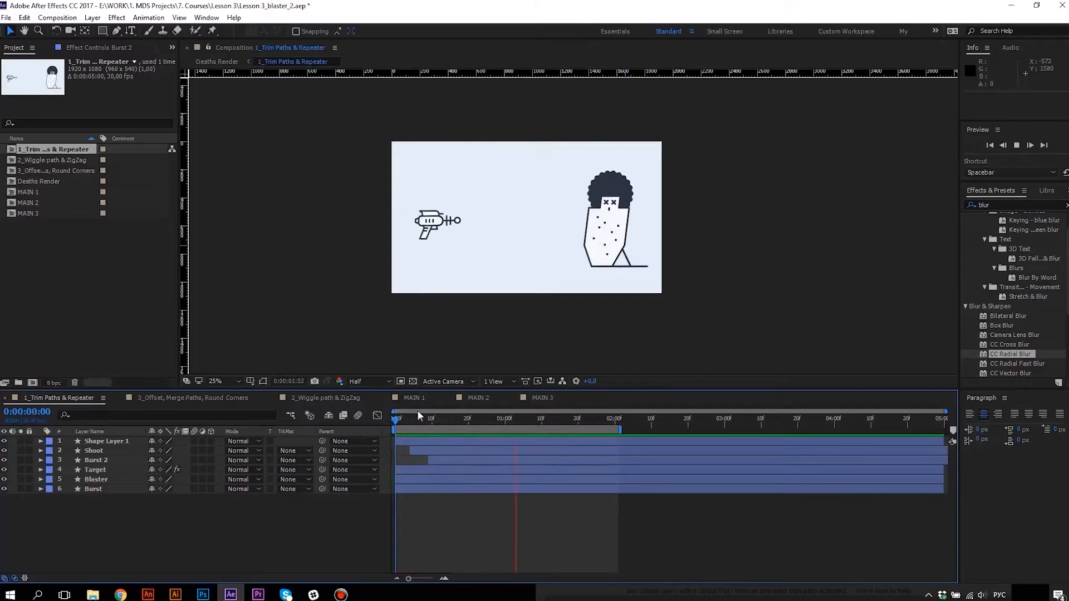
pyautogui.click(416, 397)
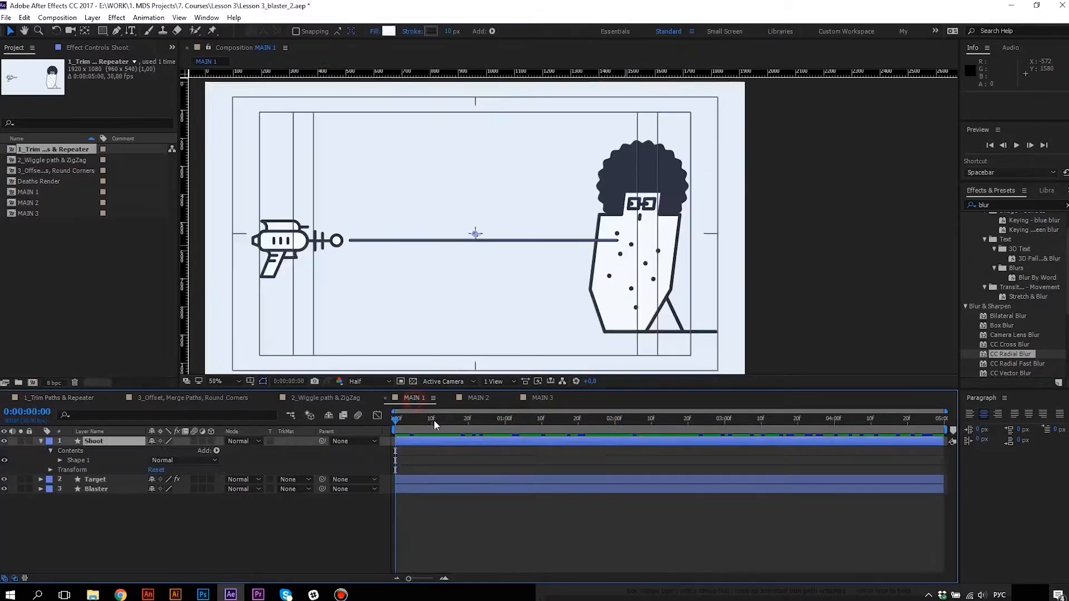
# Add Trim Paths to the Shoot layer and show its Start, End and Offset properties.
pyautogui.scroll(-2, 550, 260)
pyautogui.moveTo(515, 238)
pyautogui.mouseDown()
pyautogui.moveTo(503, 245)
pyautogui.moveTo(540, 238)
pyautogui.mouseUp()
pyautogui.scroll(2, 518, 253)
pyautogui.click(105, 441)
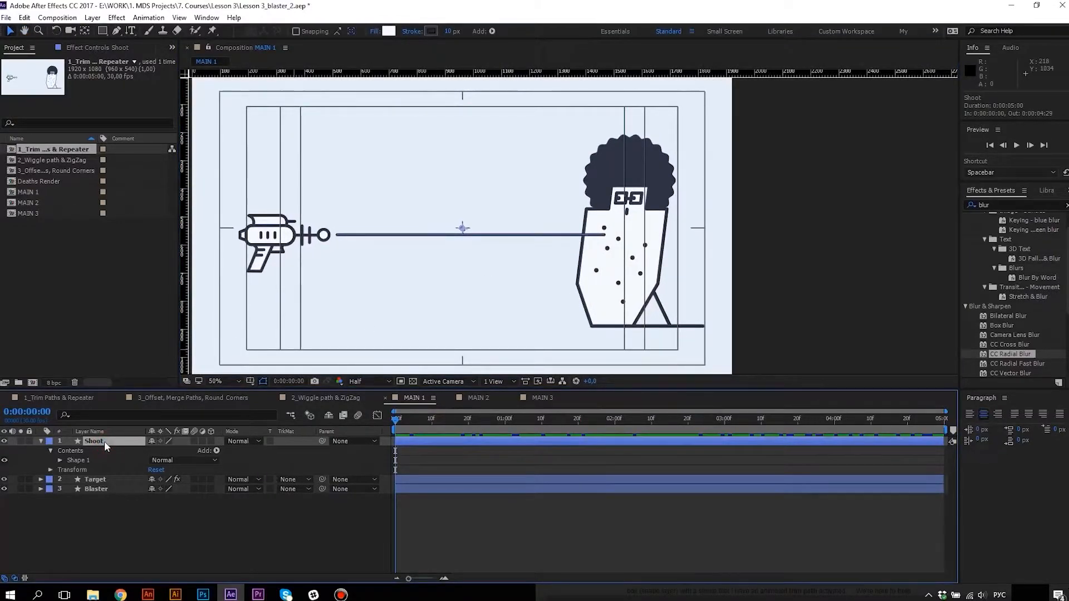
pyautogui.click(217, 453)
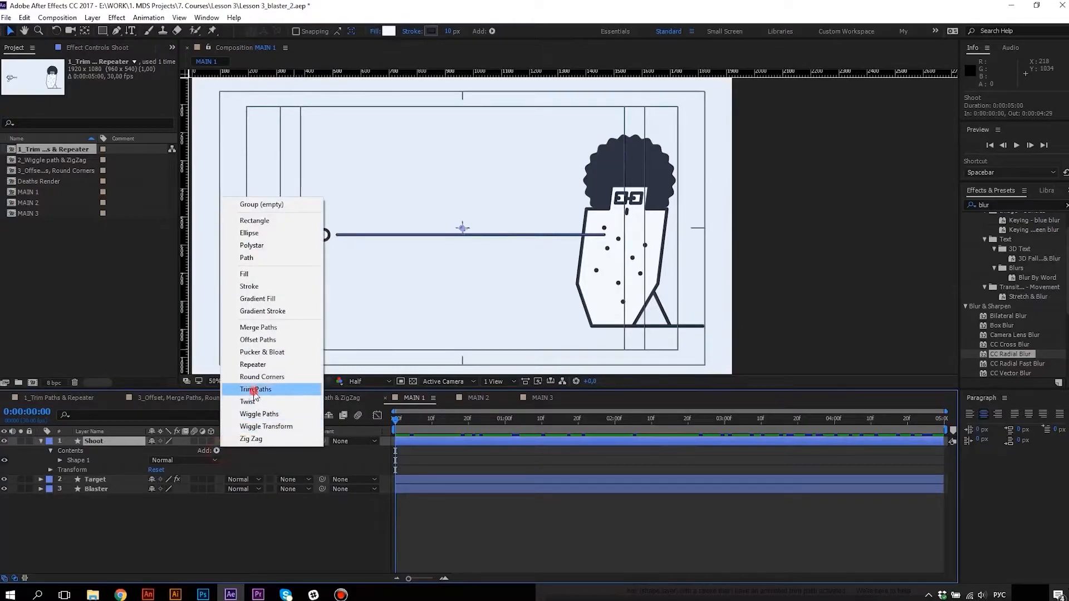
pyautogui.click(251, 385)
pyautogui.click(60, 470)
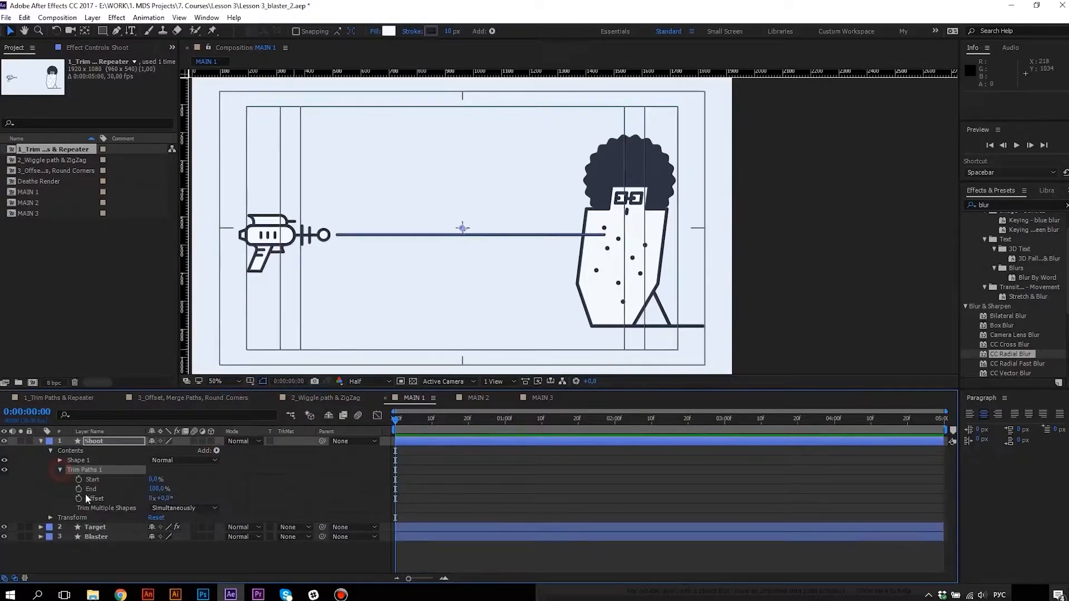
# Keyframe the Shoot line's Trim Paths End from 0% at frame 0 to 100% at frame 5, and preview it.
pyautogui.click(125, 490)
pyautogui.press('space')
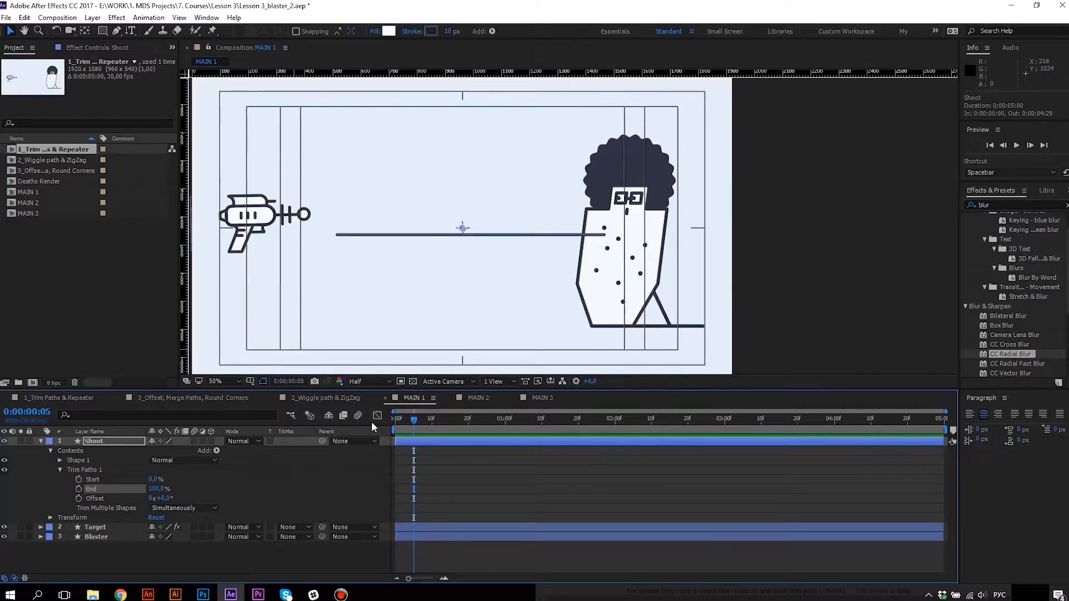
pyautogui.click(78, 489)
pyautogui.moveTo(414, 422); pyautogui.dragTo(396, 422)
pyautogui.click(155, 488)
pyautogui.write('0')
pyautogui.press('Return')
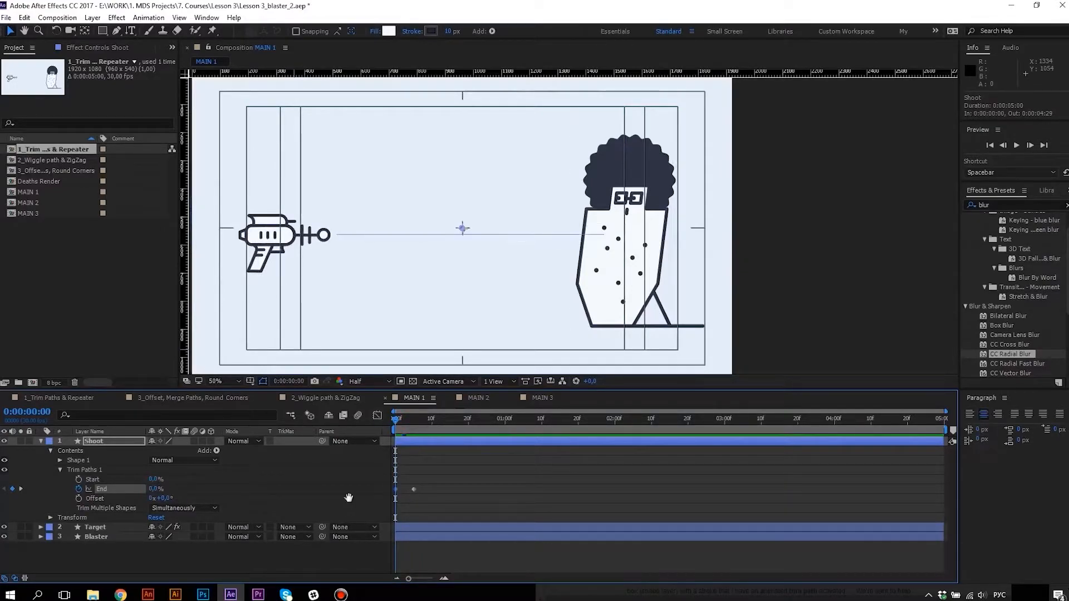
pyautogui.press('space')
pyautogui.press('space')
# Copy the End keyframes to the Shoot line's Trim Paths Start, delayed by two frames, and preview the shot.
pyautogui.click(415, 489)
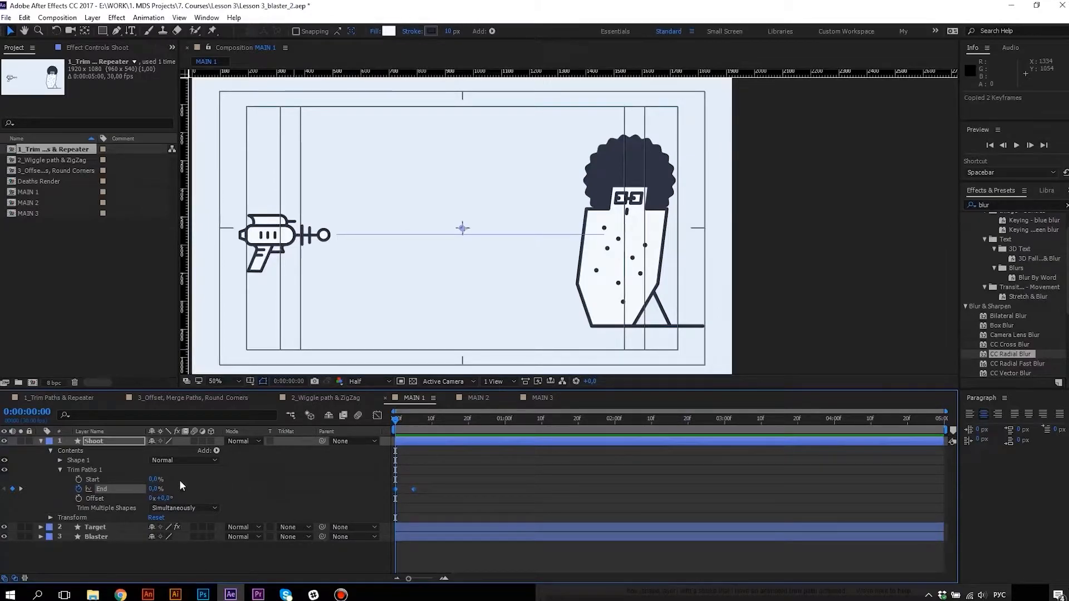
pyautogui.click(104, 480)
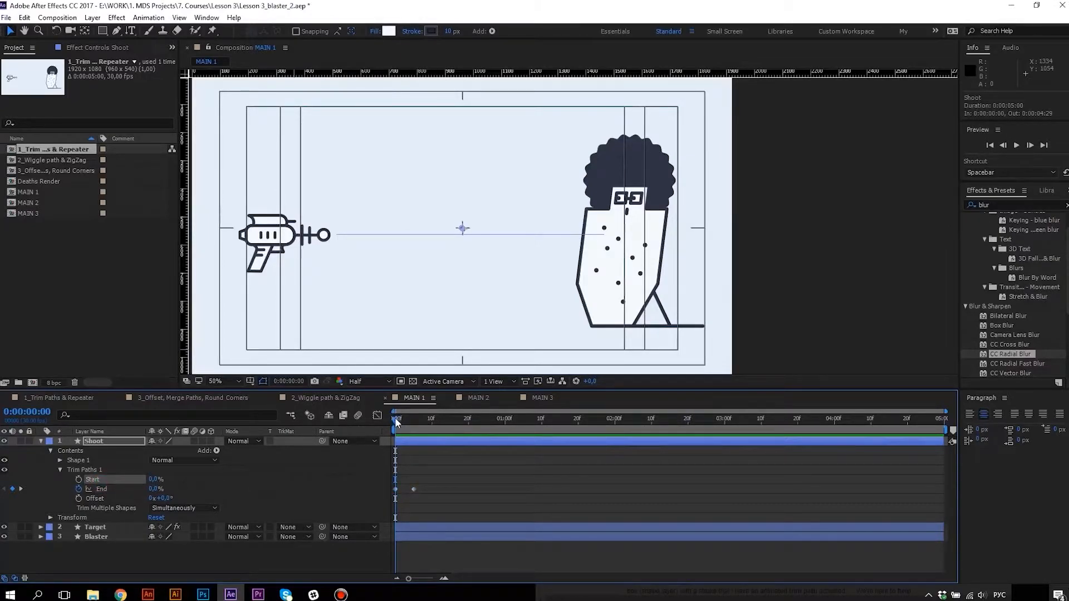
pyautogui.hotkey('ctrl', 'v')
pyautogui.moveTo(413, 480); pyautogui.dragTo(420, 479)
pyautogui.press('space')
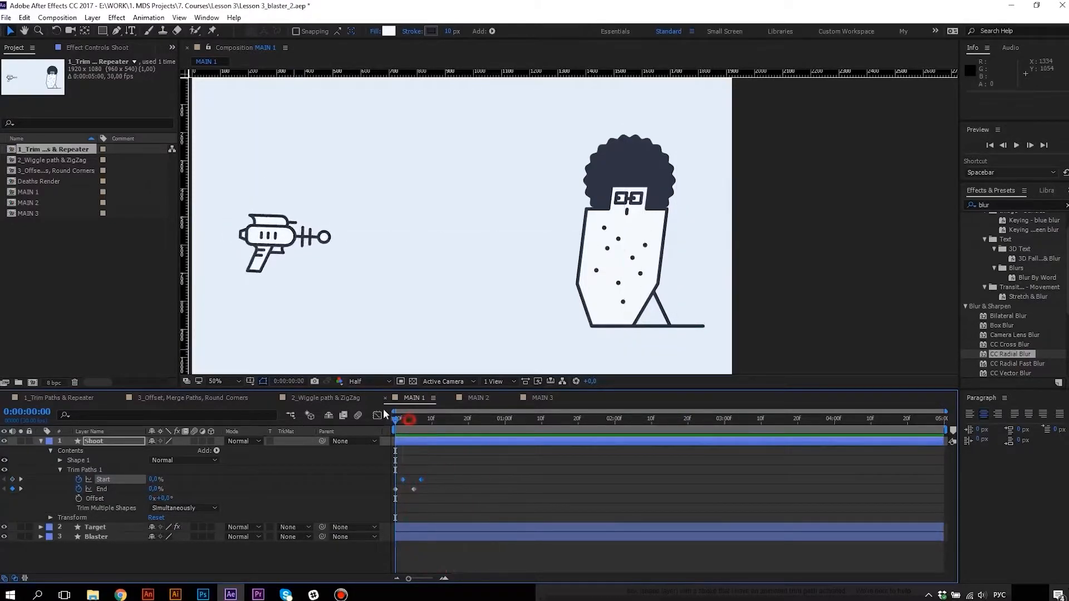
# Shift the Shoot layer to start at frame 3, preview its timing against the blaster's recoil, and collapse its properties.
pyautogui.click(403, 424)
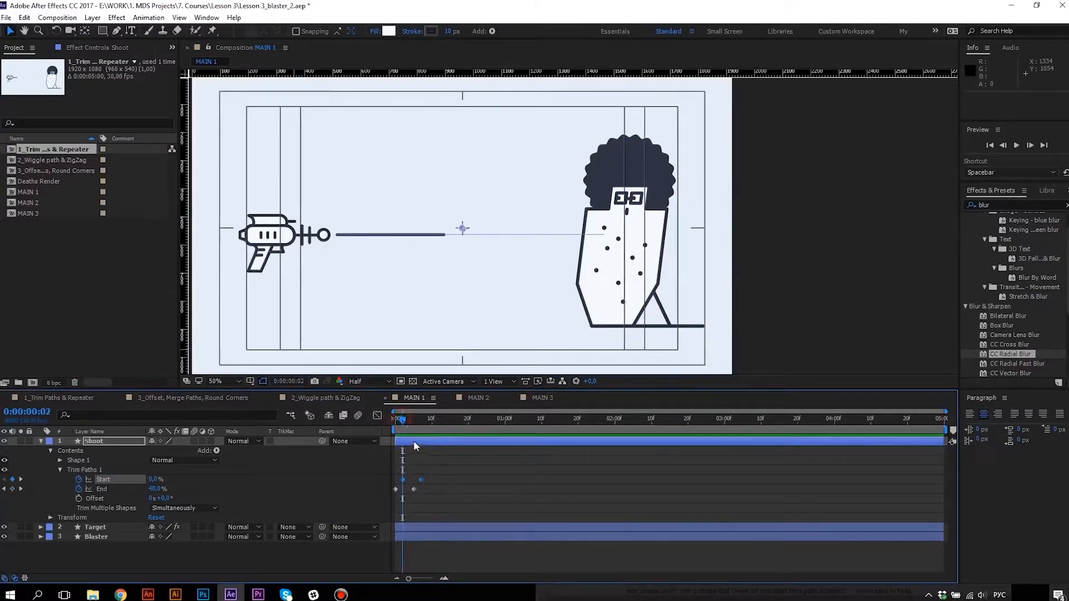
pyautogui.moveTo(414, 440); pyautogui.dragTo(425, 443)
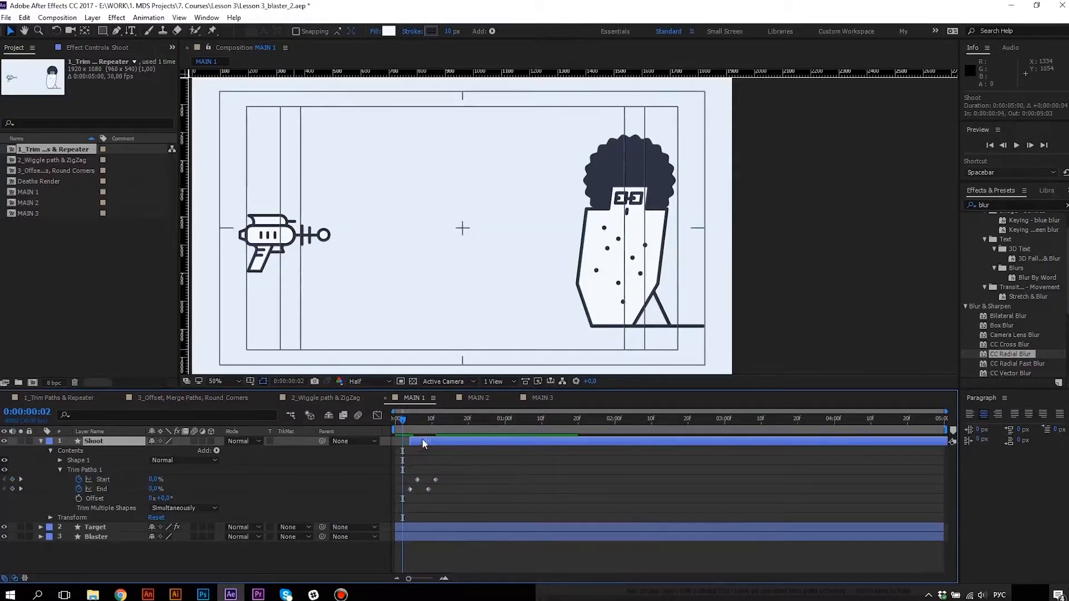
pyautogui.click(413, 426)
pyautogui.moveTo(433, 440); pyautogui.dragTo(428, 439)
pyautogui.click(395, 420)
pyautogui.press('space')
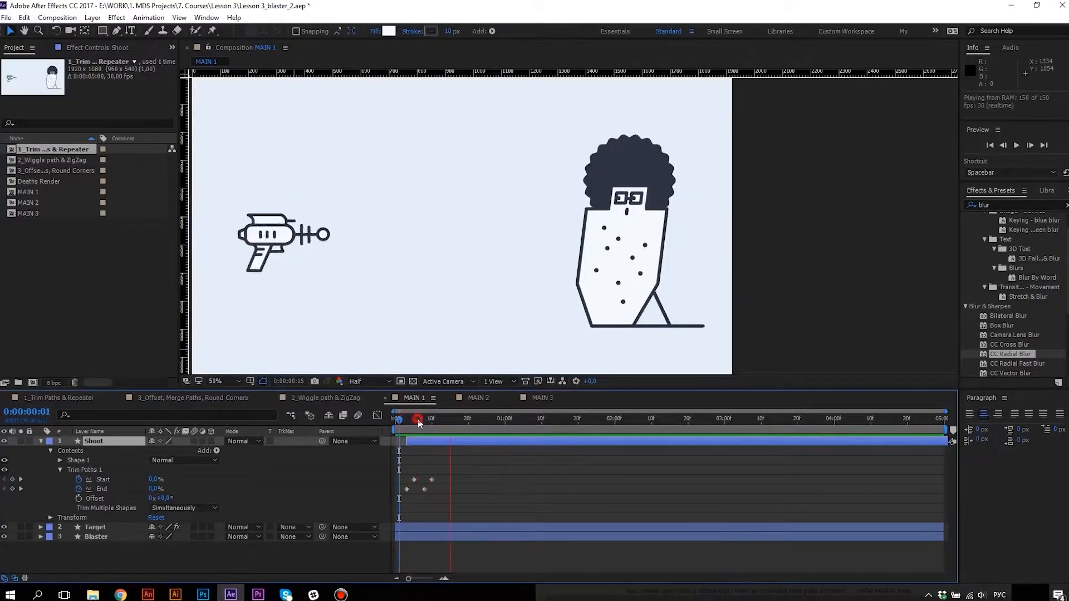
pyautogui.click(418, 419)
pyautogui.click(41, 441)
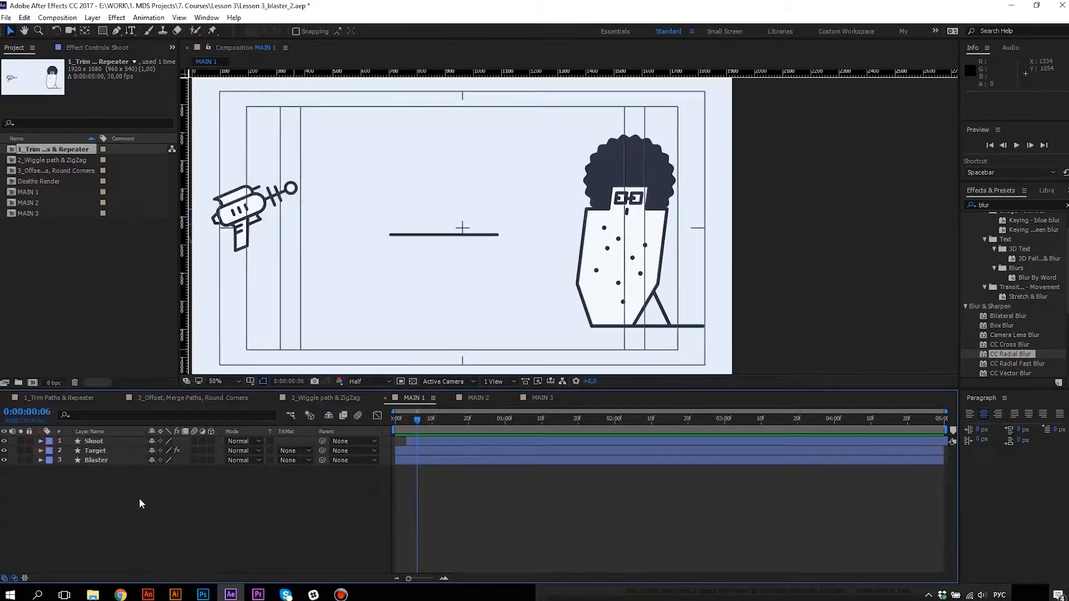
# At frame 16, draw a straight vertical line upward from the composition's centre with the Pen tool and check its end points.
pyautogui.moveTo(490, 421); pyautogui.dragTo(453, 421)
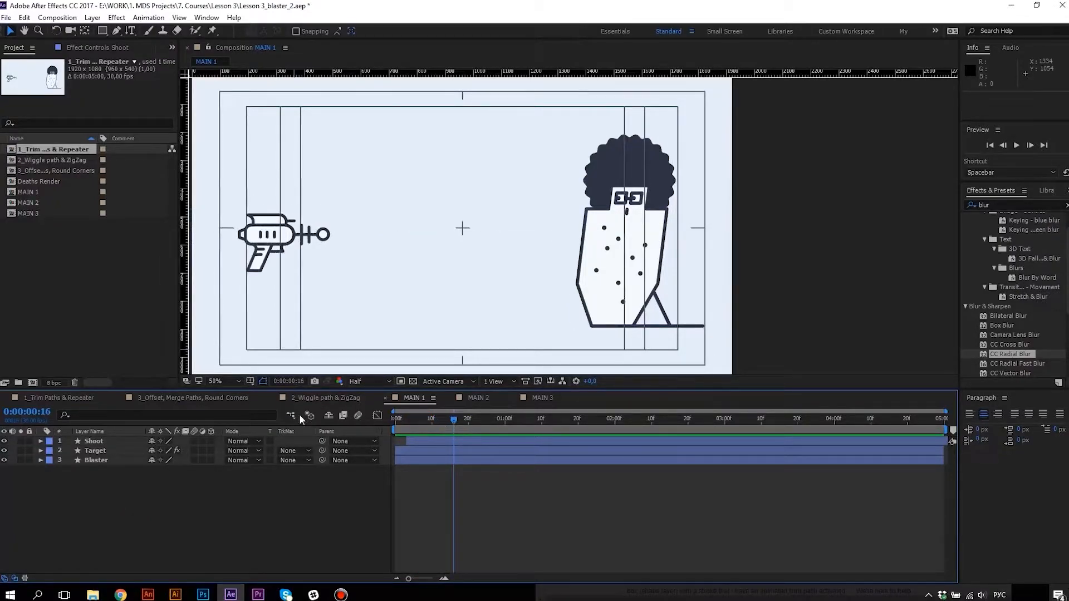
pyautogui.click(114, 33)
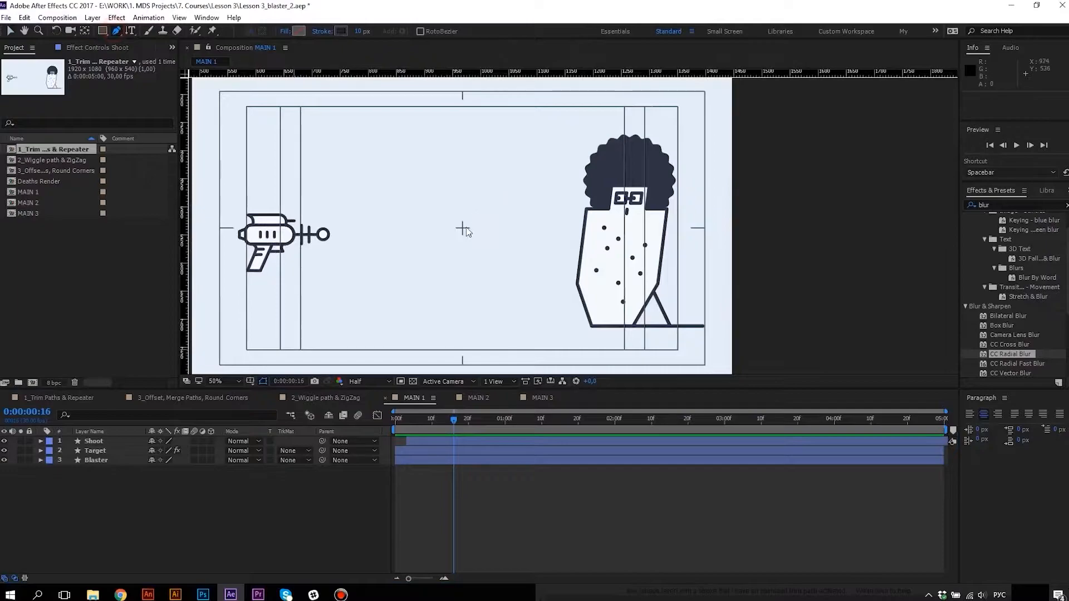
pyautogui.scroll(2, 460, 233)
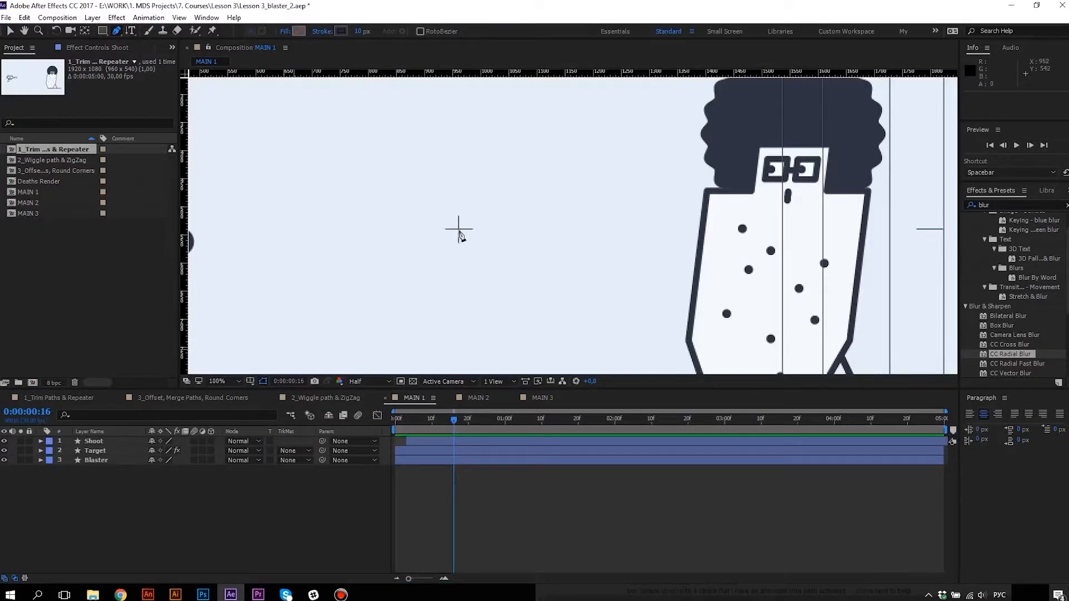
pyautogui.click(459, 229)
pyautogui.click(459, 121)
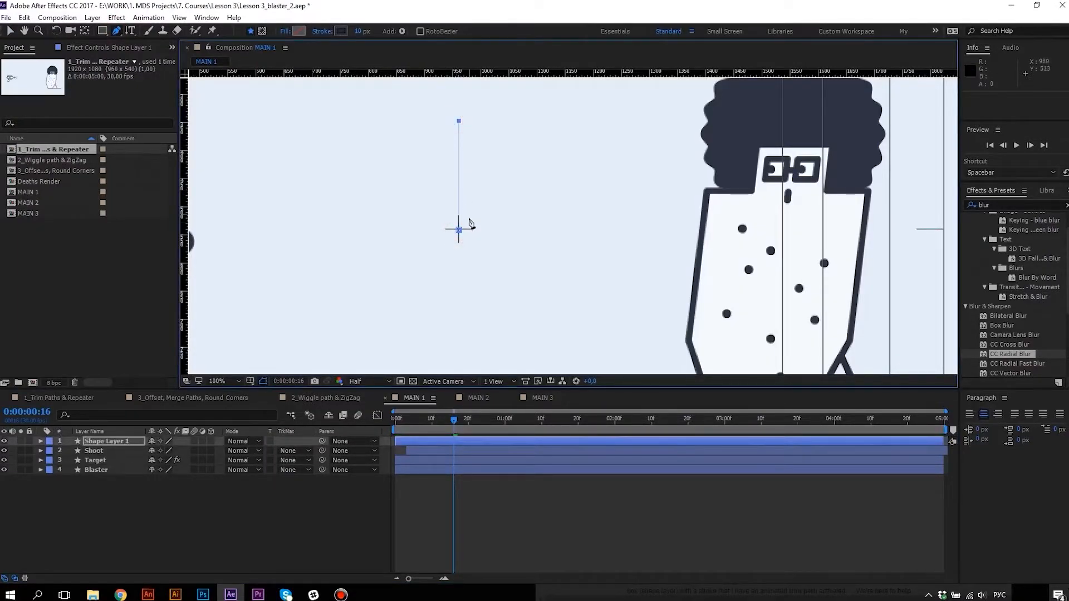
pyautogui.press('v')
pyautogui.scroll(2, 460, 232)
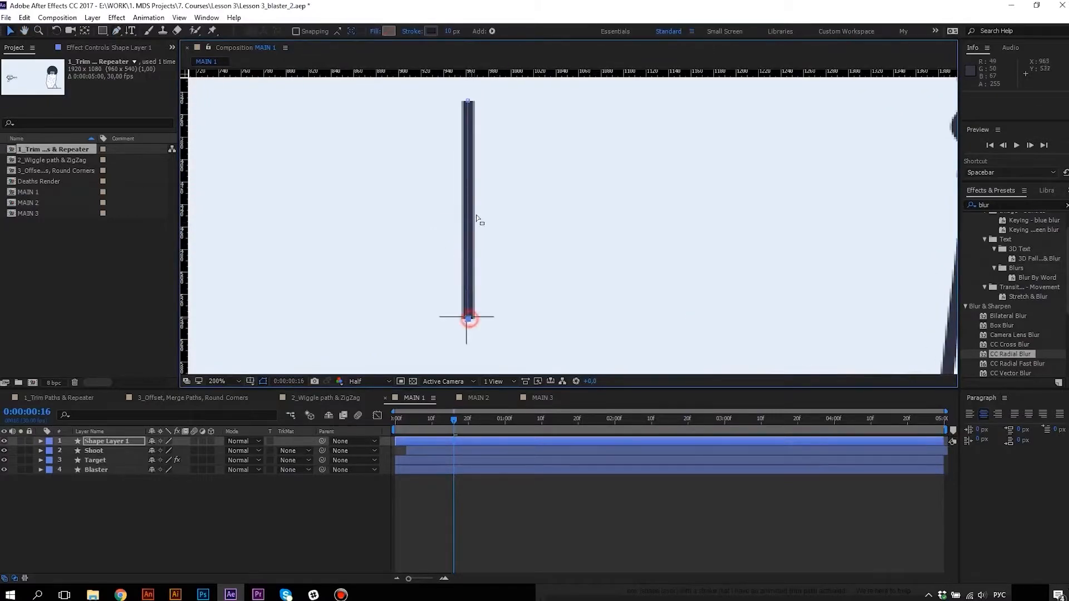
pyautogui.click(468, 102)
pyautogui.click(468, 320)
pyautogui.scroll(-2, 467, 316)
pyautogui.moveTo(497, 296); pyautogui.dragTo(491, 243)
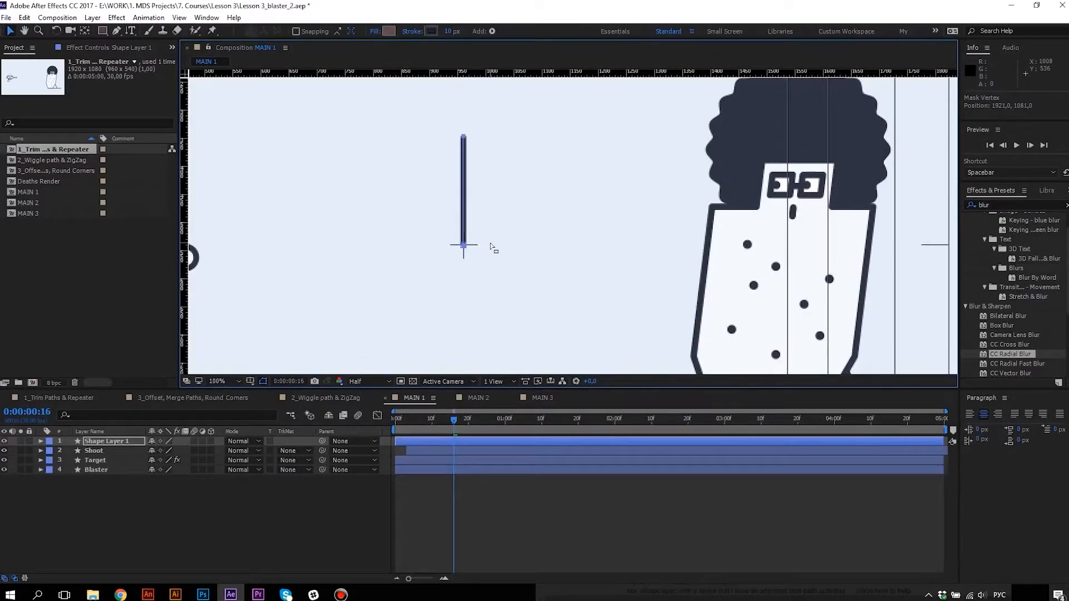
# Add Trim Paths to the new vertical line's layer and show its properties.
pyautogui.click(102, 442)
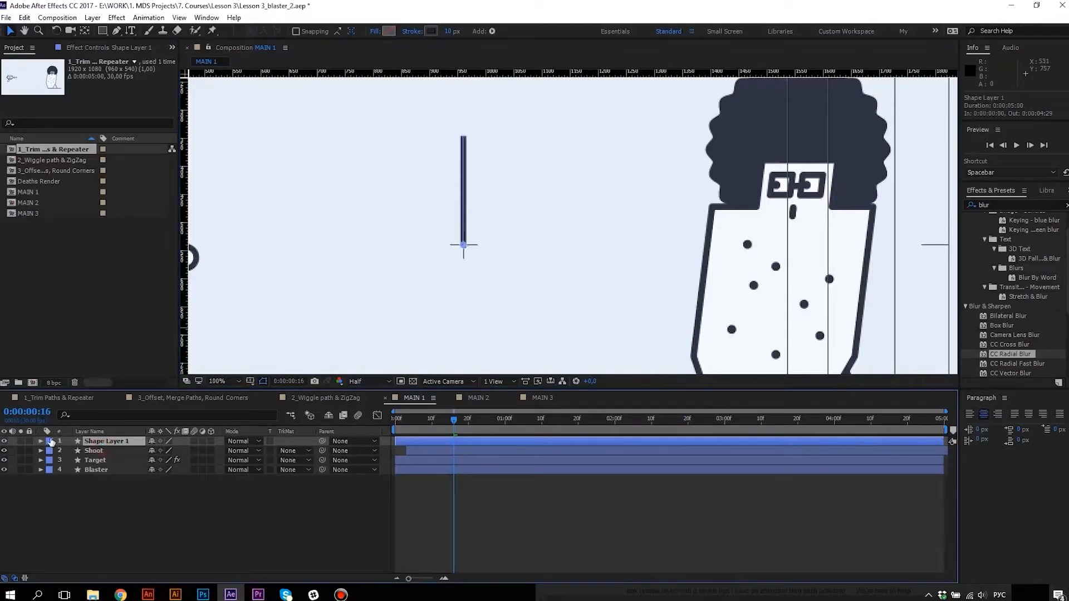
pyautogui.click(41, 441)
pyautogui.click(72, 451)
pyautogui.click(50, 452)
pyautogui.click(216, 451)
pyautogui.click(245, 396)
pyautogui.click(60, 470)
# Keyframe the vertical line's Trim Paths End from 0% at frame 0 to 100% at frame 16, and preview it.
pyautogui.click(79, 488)
pyautogui.moveTo(454, 420); pyautogui.dragTo(393, 421)
pyautogui.moveTo(154, 489); pyautogui.dragTo(16, 490)
pyautogui.press('space')
pyautogui.press('space')
# Move the vertical line's last End keyframe to frame 7, apply Easy Ease to both End keyframes, and preview the growth.
pyautogui.moveTo(454, 489); pyautogui.dragTo(421, 490)
pyautogui.press('space')
pyautogui.press('space')
pyautogui.moveTo(459, 421); pyautogui.dragTo(406, 421)
pyautogui.moveTo(434, 486); pyautogui.dragTo(395, 490)
pyautogui.press('F9')
pyautogui.click(377, 416)
pyautogui.press('space')
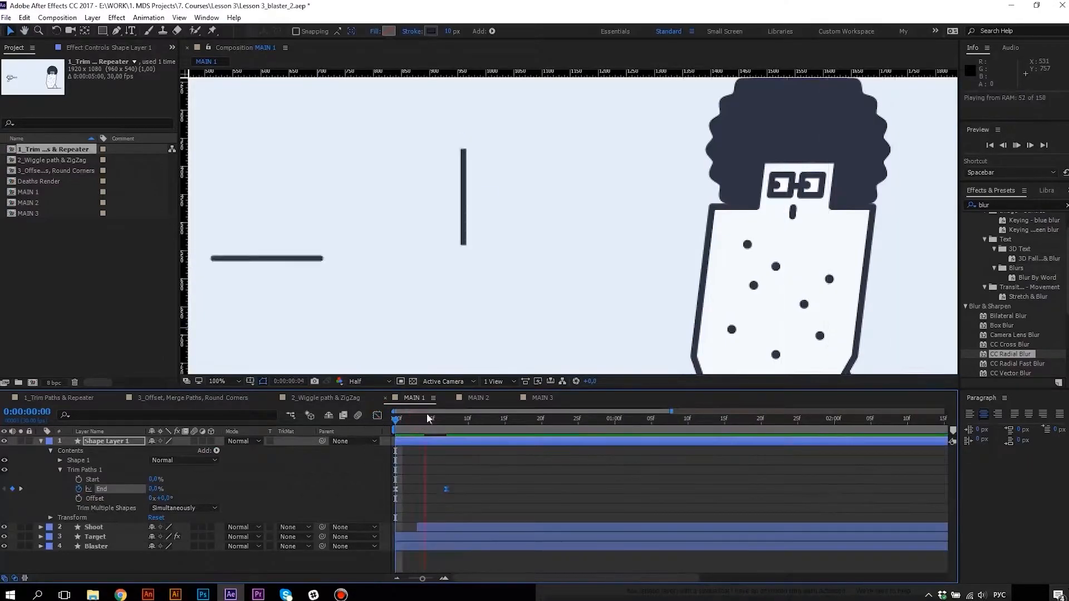
# Copy the eased End keyframes to the vertical line's Trim Paths Start, delayed by two frames, and preview the result.
pyautogui.press('space')
pyautogui.moveTo(403, 480); pyautogui.dragTo(410, 480)
pyautogui.moveTo(413, 423); pyautogui.dragTo(393, 422)
pyautogui.press('space')
pyautogui.press('space')
pyautogui.moveTo(484, 470); pyautogui.dragTo(432, 496)
pyautogui.moveTo(406, 423)
pyautogui.mouseDown()
pyautogui.moveTo(387, 425)
pyautogui.moveTo(403, 426)
pyautogui.mouseUp()
pyautogui.press('space')
pyautogui.press('space')
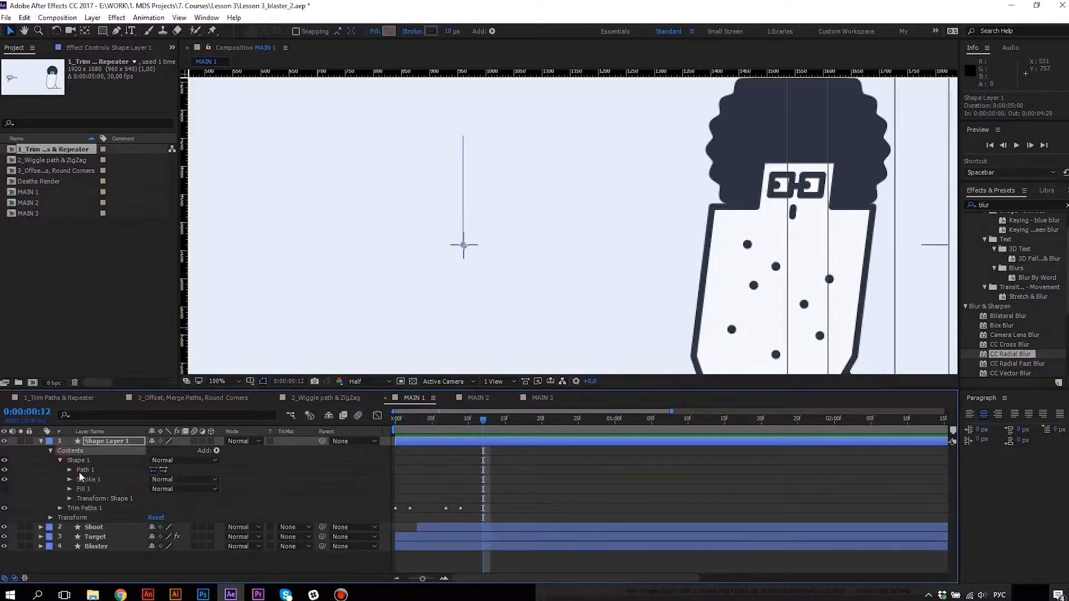
# Set the vertical line's stroke Line Cap to Round Cap and preview the animation.
pyautogui.click(70, 480)
pyautogui.click(183, 527)
pyautogui.click(182, 551)
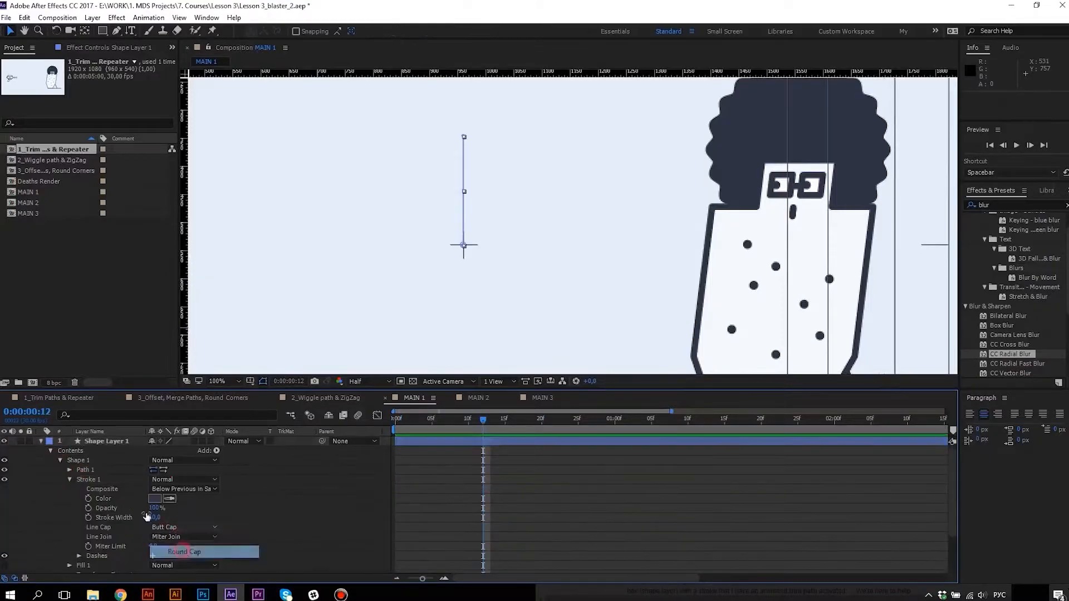
pyautogui.click(69, 479)
pyautogui.click(50, 451)
pyautogui.moveTo(416, 425); pyautogui.dragTo(197, 425)
pyautogui.press('space')
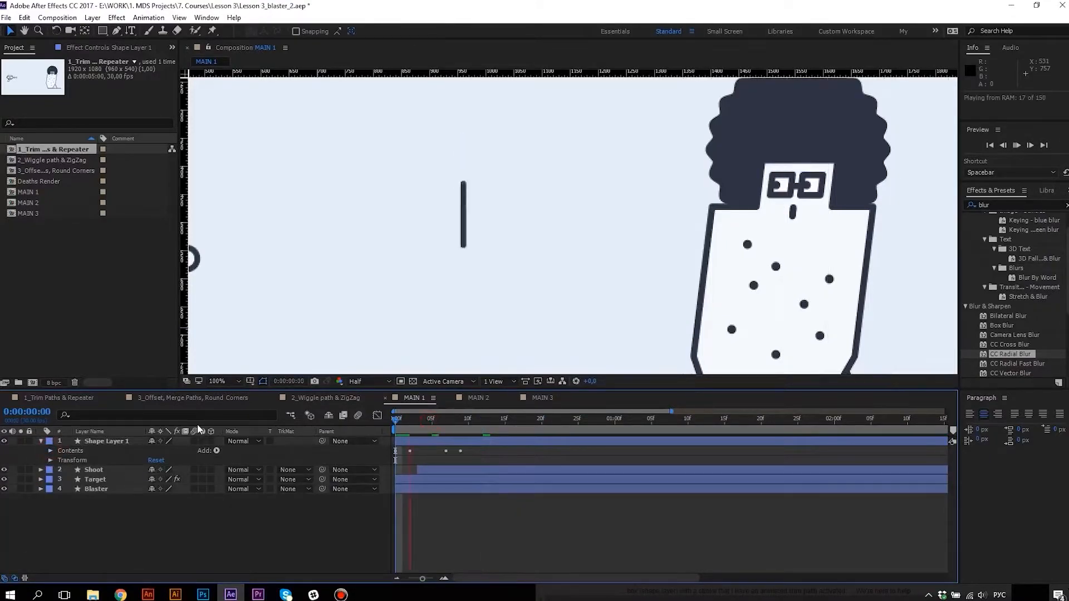
pyautogui.press('space')
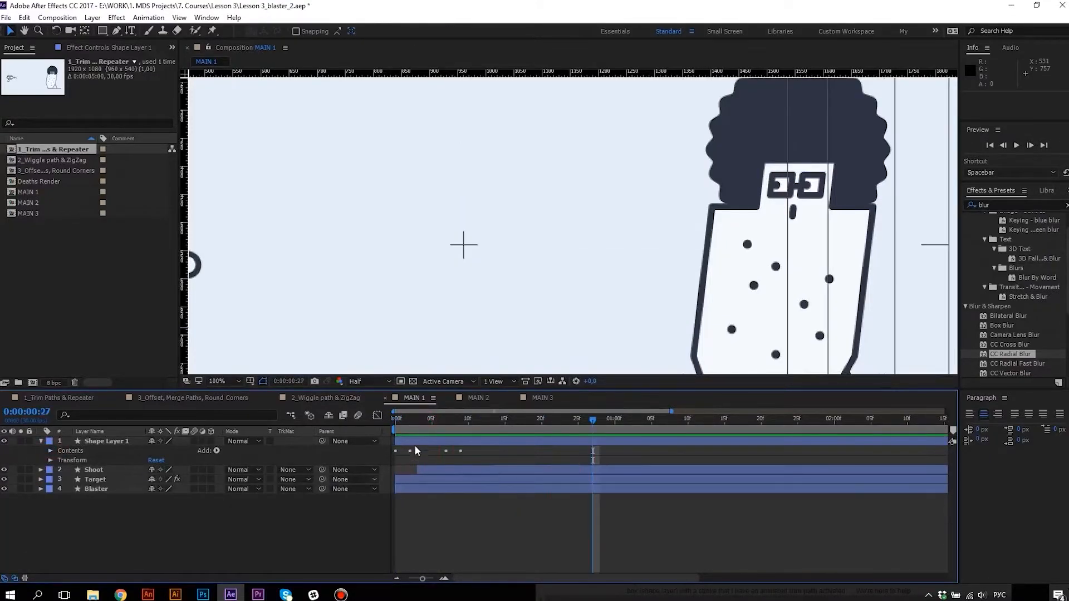
# Add a Repeater to the vertical line's layer at frame 5 and set its Copies to 6.
pyautogui.moveTo(419, 427); pyautogui.dragTo(433, 426)
pyautogui.click(51, 451)
pyautogui.click(216, 450)
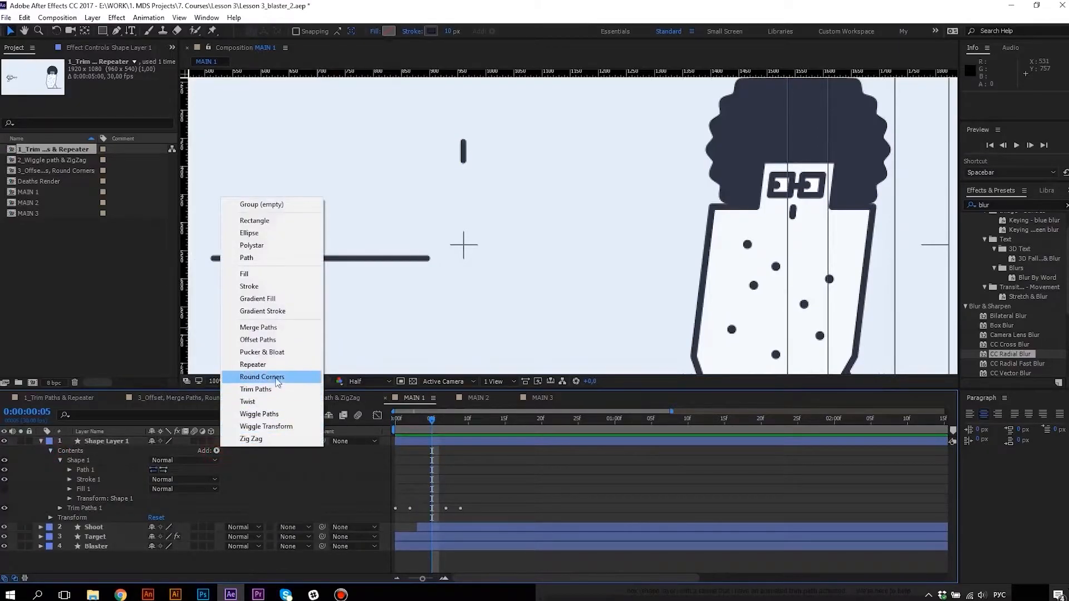
pyautogui.click(273, 364)
pyautogui.click(61, 518)
pyautogui.click(95, 528)
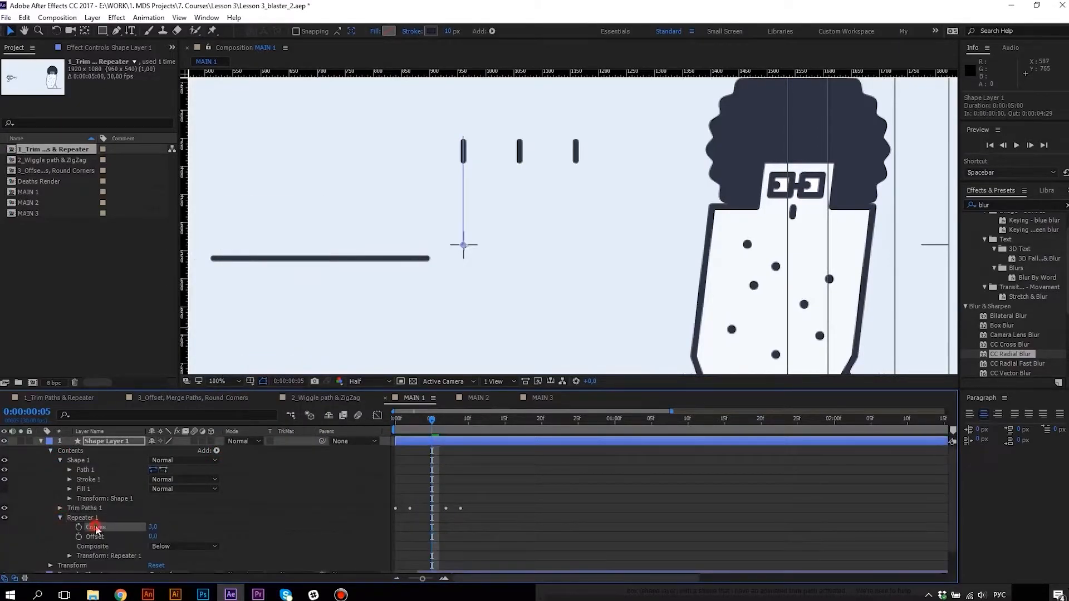
pyautogui.click(154, 527)
pyautogui.press('Return')
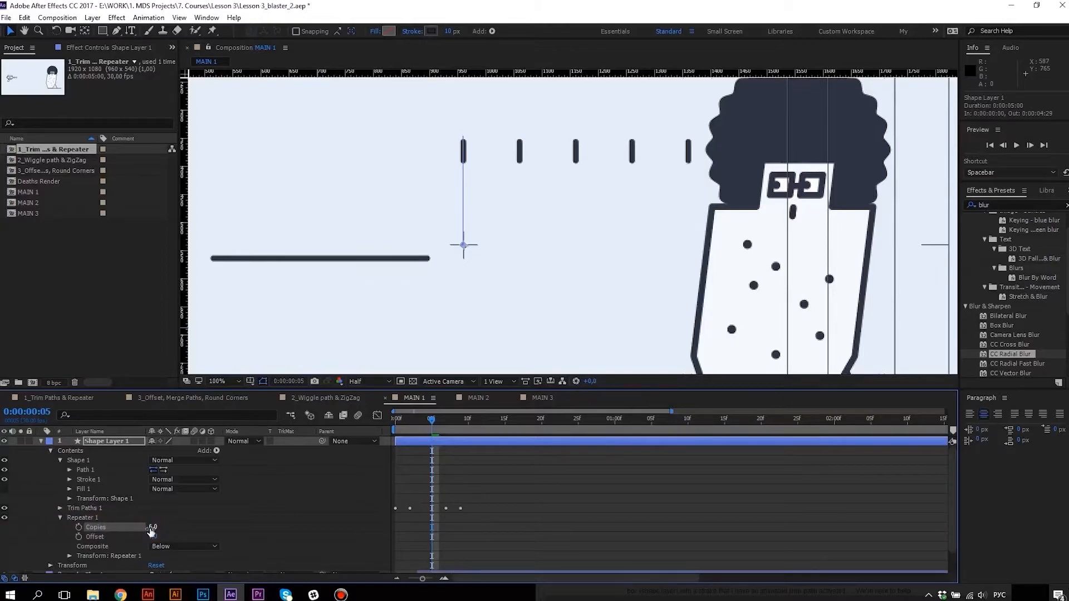
# Set the Repeater's transform Position to 0, 0 and Rotation to 60° to form a radial burst.
pyautogui.click(69, 555)
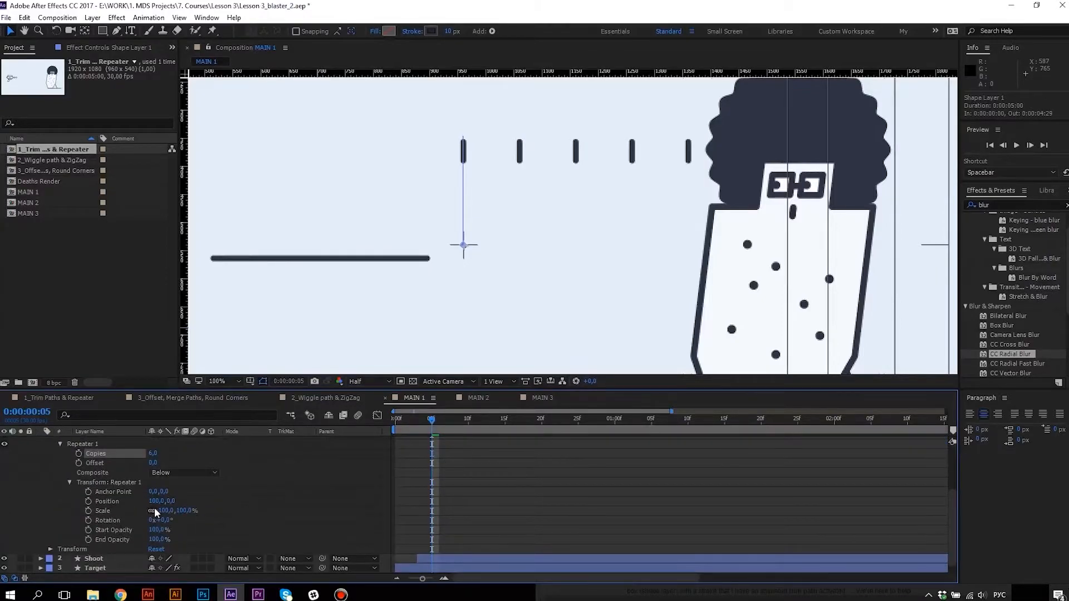
pyautogui.press('Return')
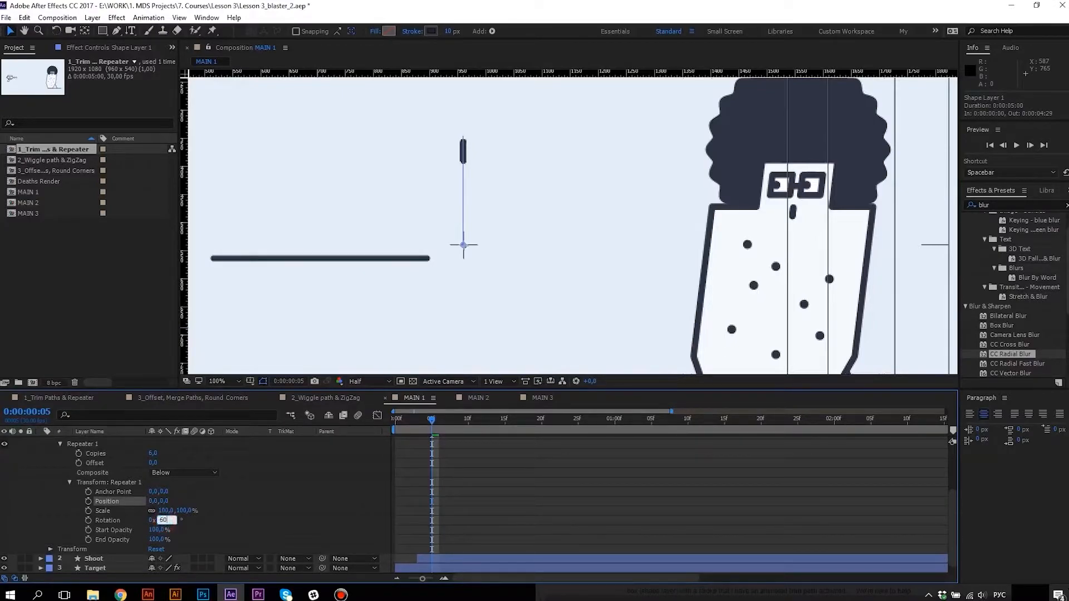
pyautogui.write('60')
pyautogui.press('Return')
# Preview the radial burst's animation from the start, up close and with the whole composition in view.
pyautogui.moveTo(431, 417); pyautogui.dragTo(215, 441)
pyautogui.press('space')
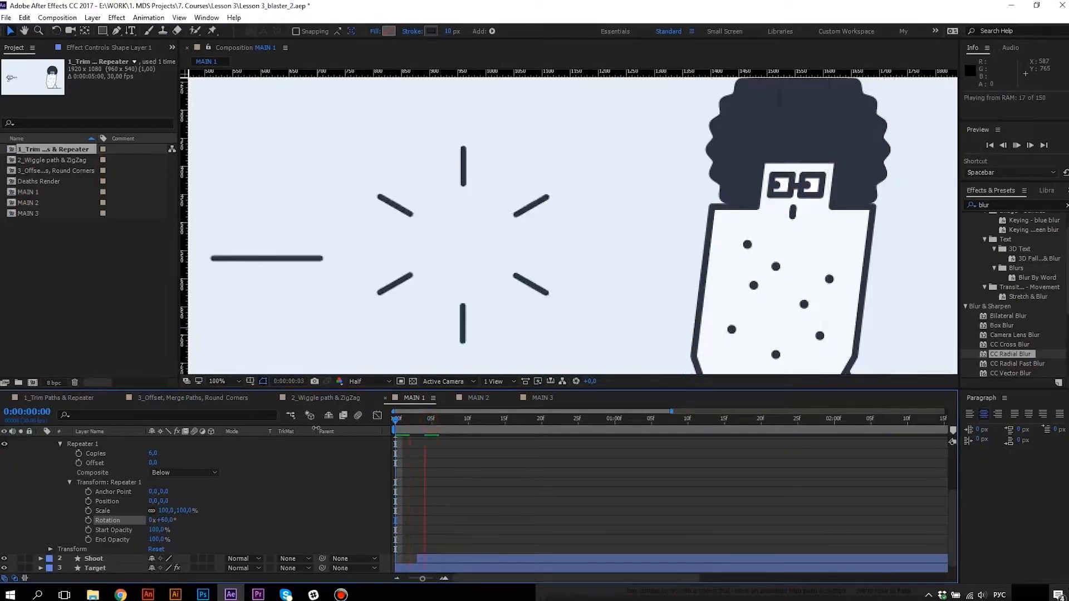
pyautogui.press('space')
pyautogui.moveTo(421, 415); pyautogui.dragTo(227, 422)
pyautogui.press('space')
pyautogui.scroll(-2, 553, 245)
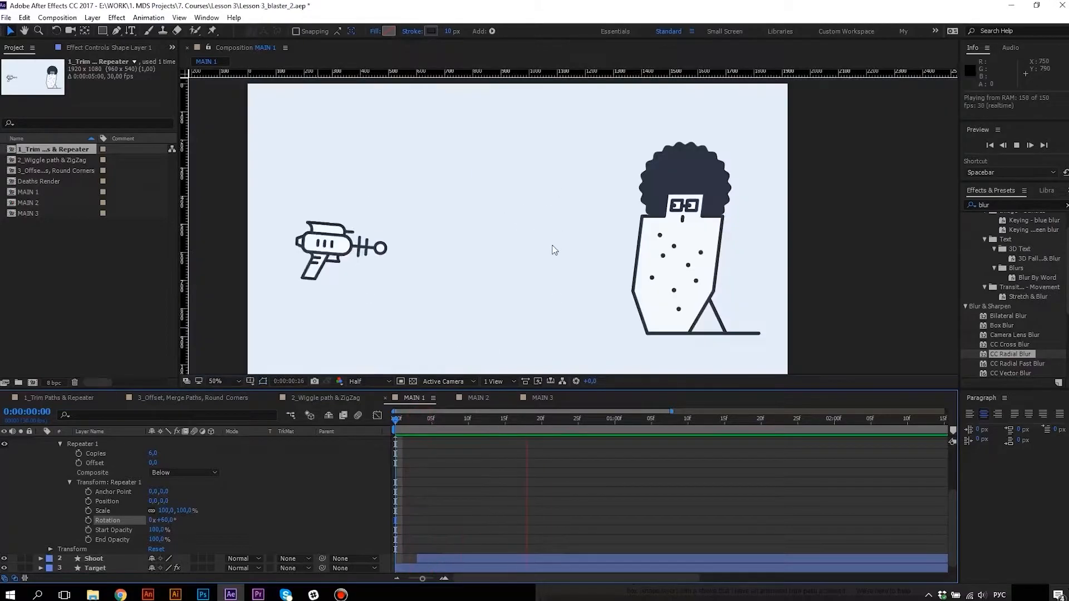
pyautogui.press('space')
pyautogui.press('space')
pyautogui.press('space')
pyautogui.press('space')
pyautogui.press('space')
# Move the burst onto the blaster's muzzle at about 468, 568 and shift its layer to start at frame 3.
pyautogui.press('u')
pyautogui.moveTo(448, 419); pyautogui.dragTo(405, 414)
pyautogui.moveTo(517, 237); pyautogui.dragTo(349, 237)
pyautogui.moveTo(411, 421); pyautogui.dragTo(418, 423)
pyautogui.moveTo(354, 236); pyautogui.dragTo(386, 245)
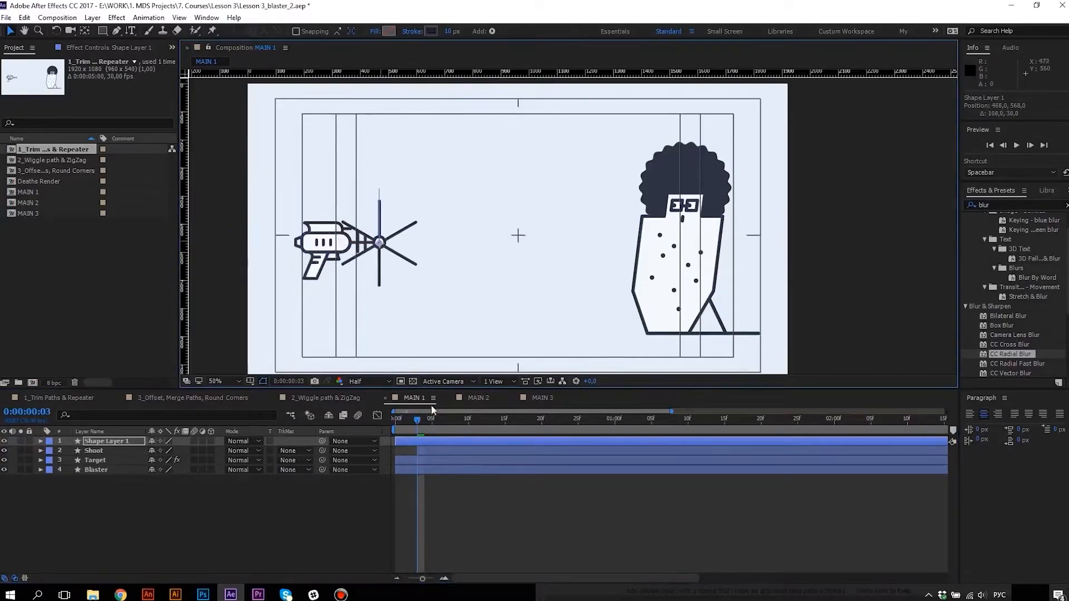
pyautogui.moveTo(414, 439); pyautogui.dragTo(436, 441)
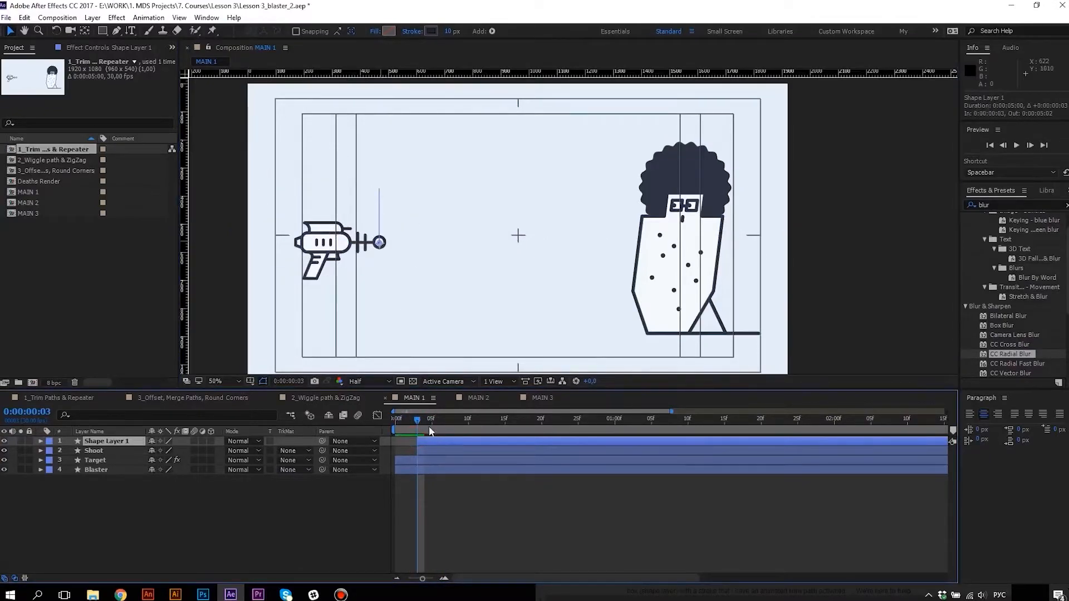
# Duplicate the burst, place the copy on the target at about 1474, 568 starting at frame 8, and preview the composition.
pyautogui.click(440, 426)
pyautogui.hotkey('ctrl', 'd')
pyautogui.moveTo(367, 260); pyautogui.dragTo(663, 259)
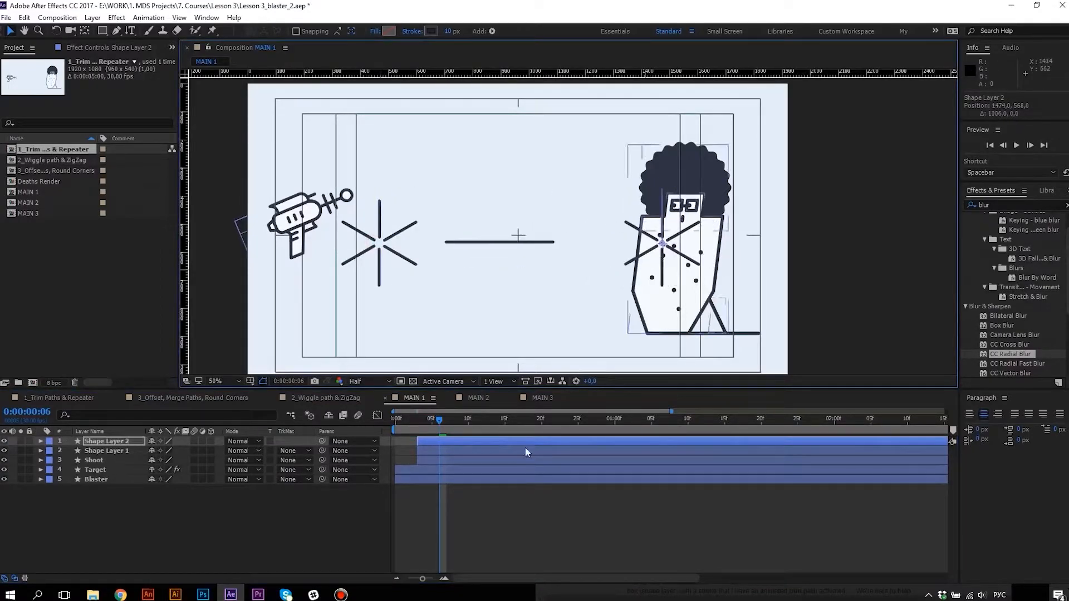
pyautogui.moveTo(446, 426); pyautogui.dragTo(393, 420)
pyautogui.press('space')
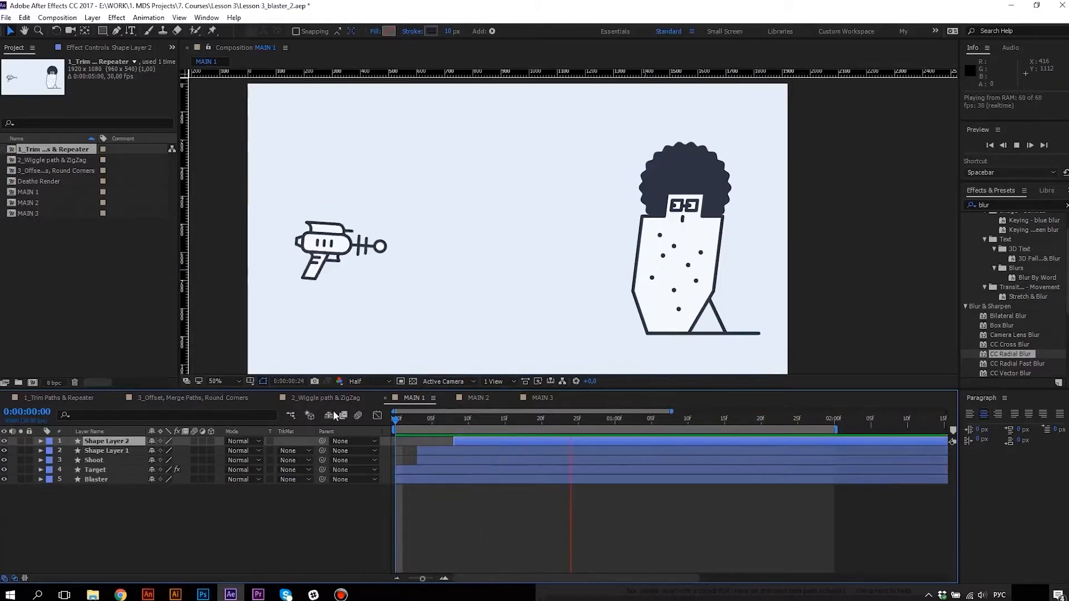
# Keyframe the Dead effect's Checkbox as Off at frame 9 on the Target layer in MAIN 1.
pyautogui.click(478, 426)
pyautogui.click(102, 450)
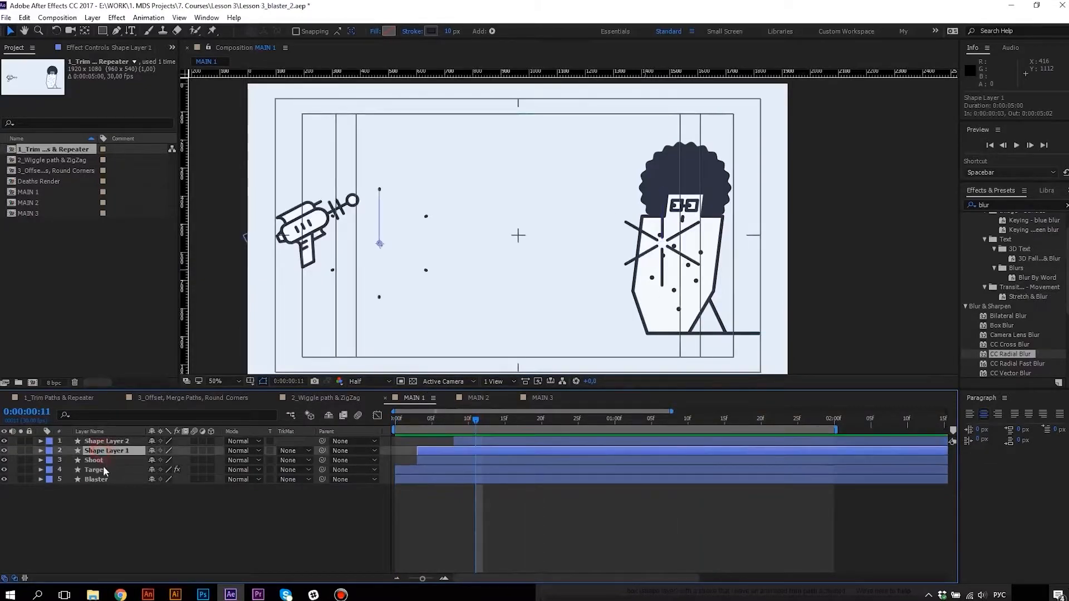
pyautogui.click(107, 471)
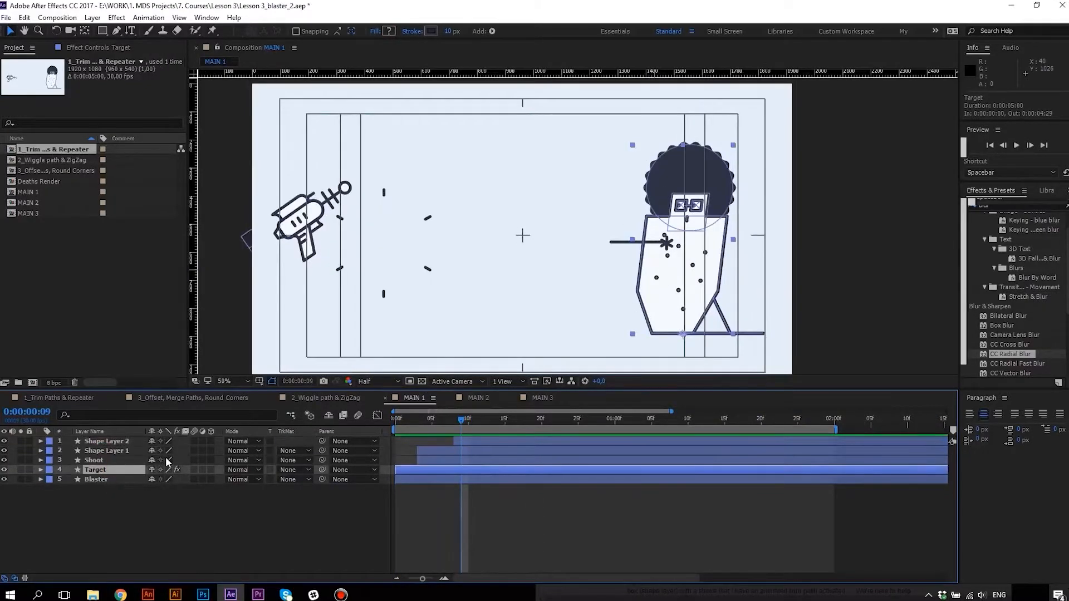
pyautogui.click(87, 471)
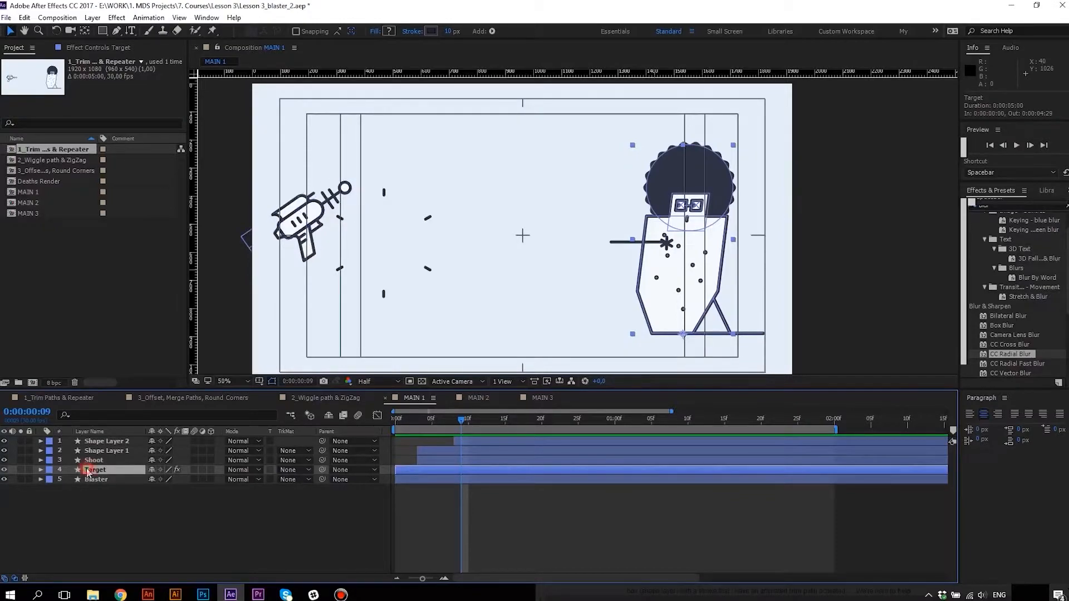
pyautogui.click(42, 471)
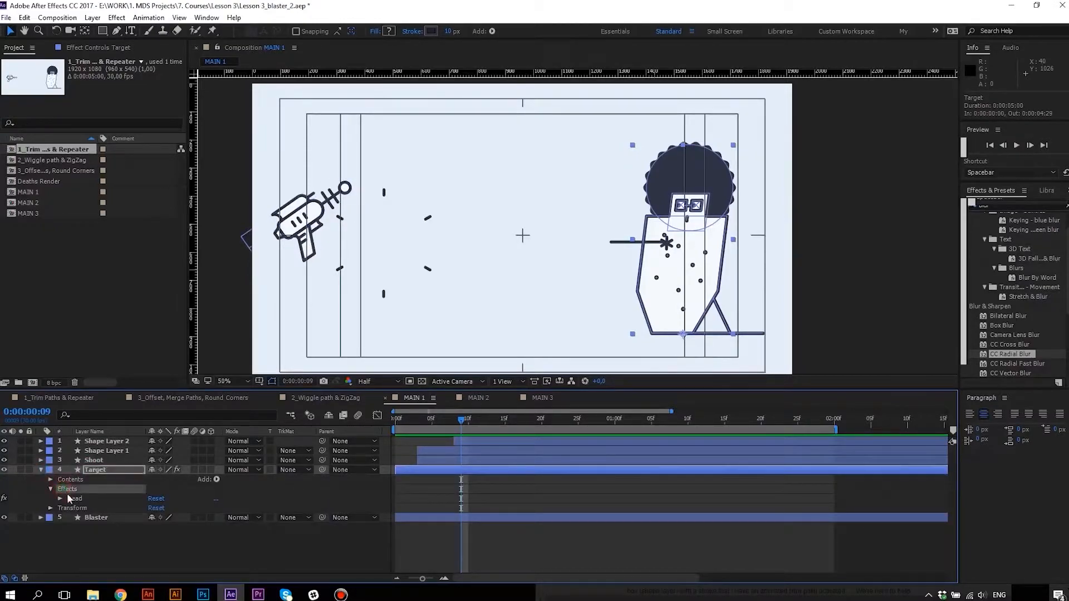
pyautogui.click(71, 499)
pyautogui.click(60, 499)
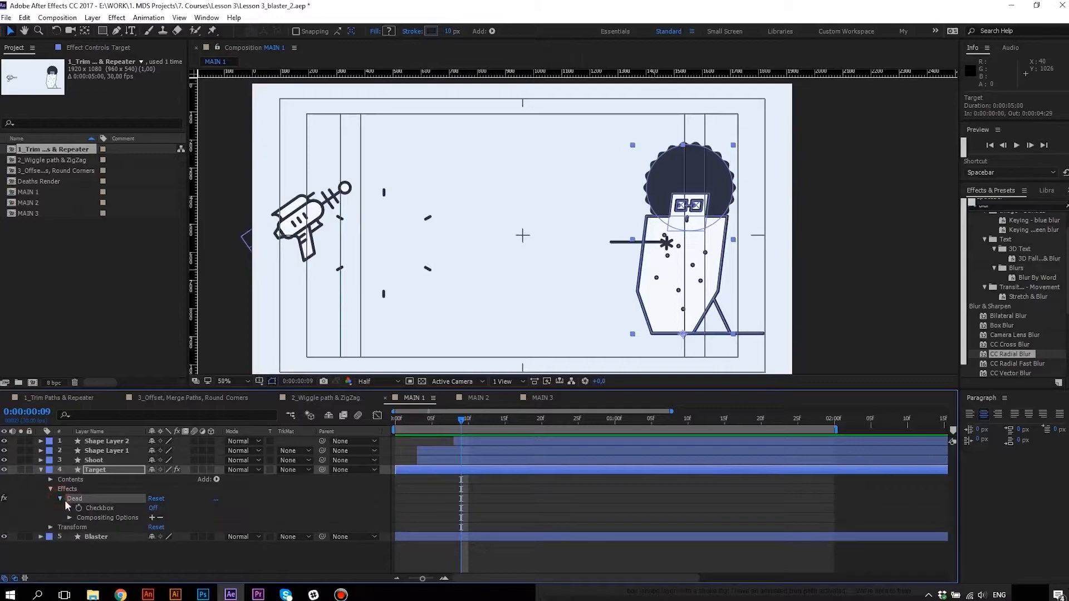
pyautogui.click(101, 509)
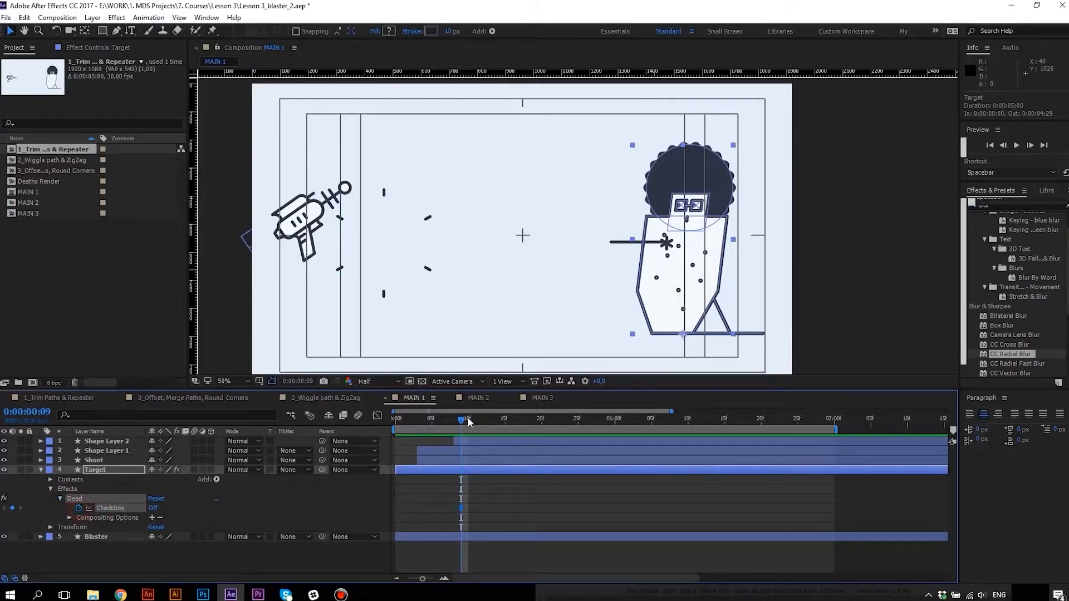
# Keyframe the Target's Dead Checkbox to On at frame 12 and preview the composition.
pyautogui.moveTo(465, 423); pyautogui.dragTo(480, 423)
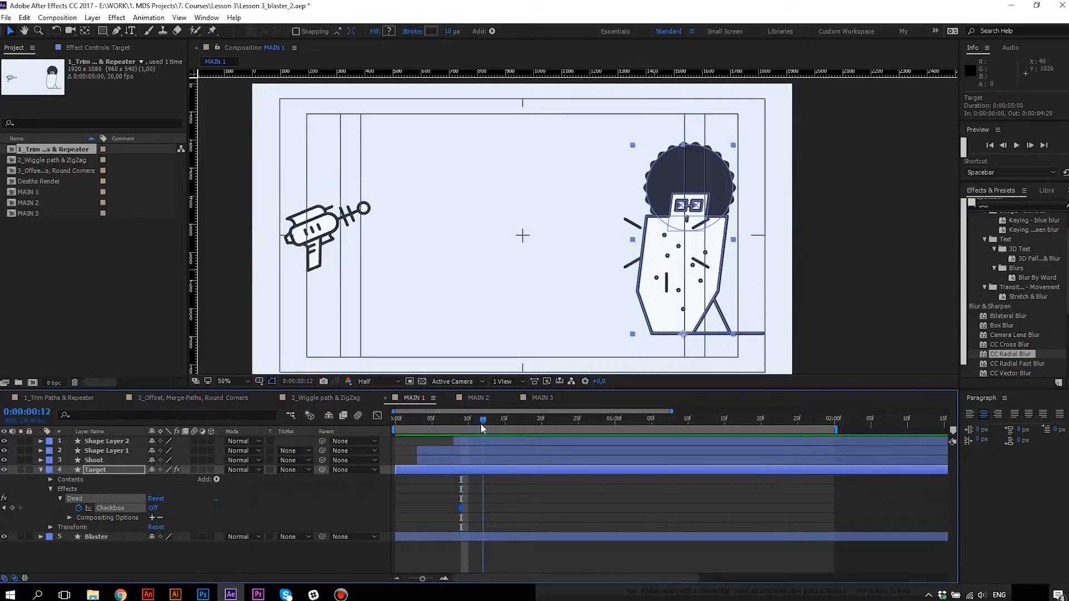
pyautogui.click(155, 510)
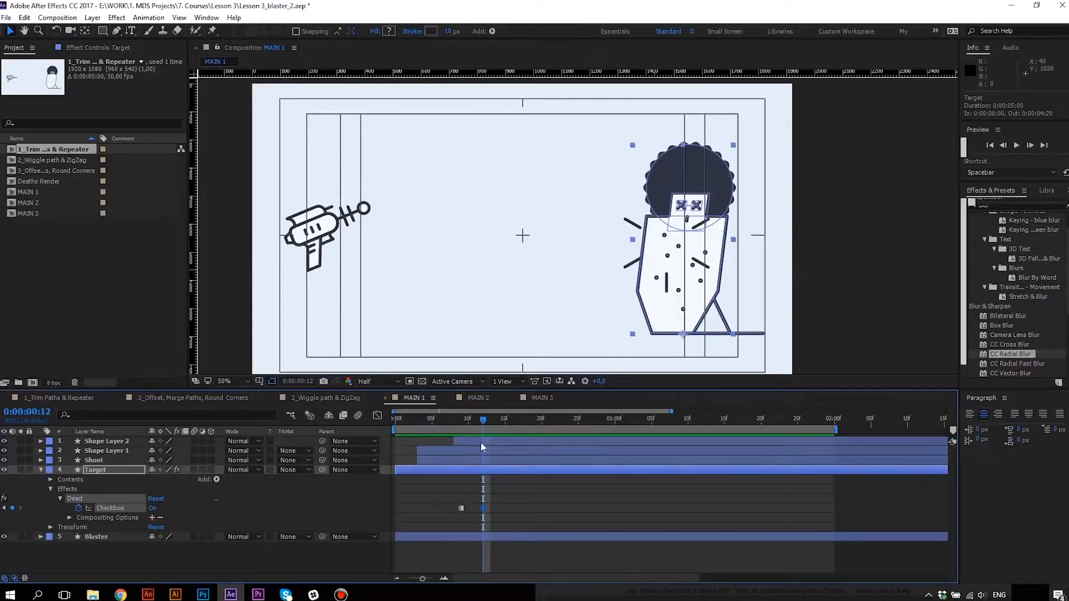
pyautogui.press('space')
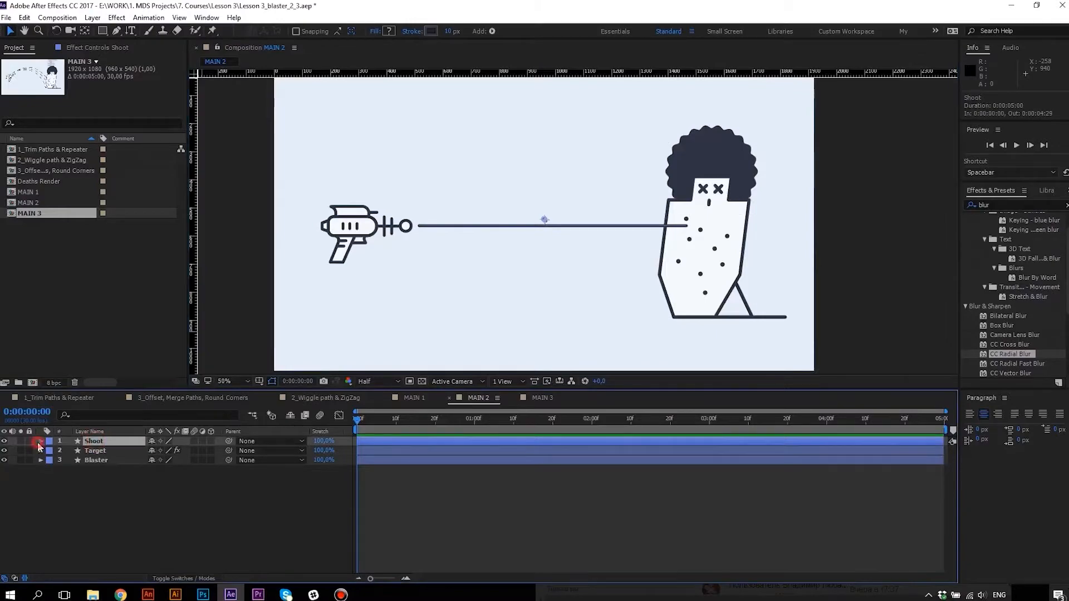
# Add a Wiggle Paths modifier to Shape 1, the straight beam, in the Shoot layer of MAIN 2.
pyautogui.click(40, 441)
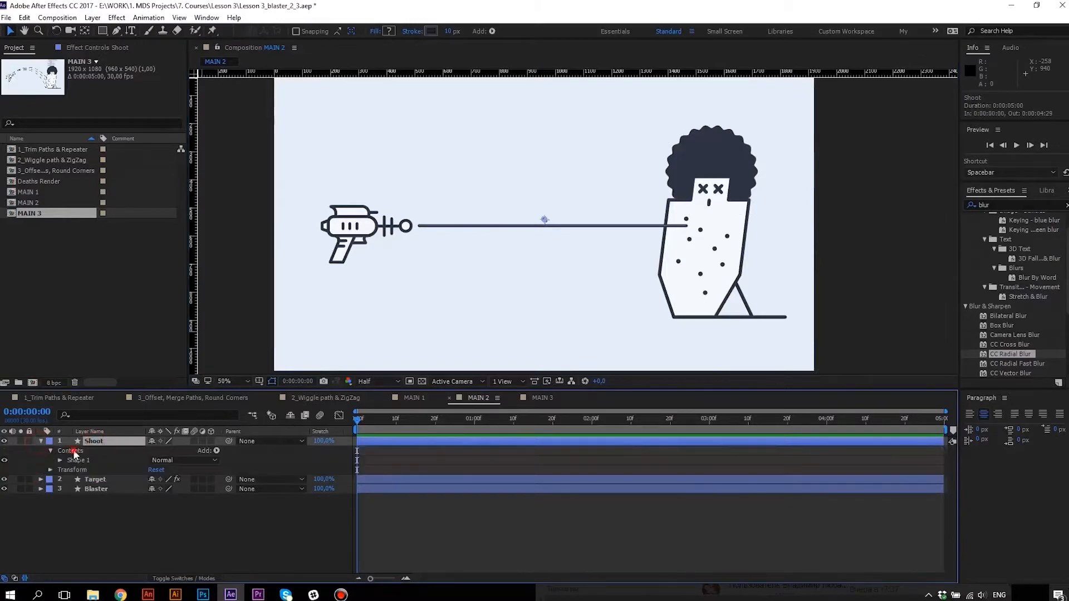
pyautogui.click(64, 461)
pyautogui.click(60, 460)
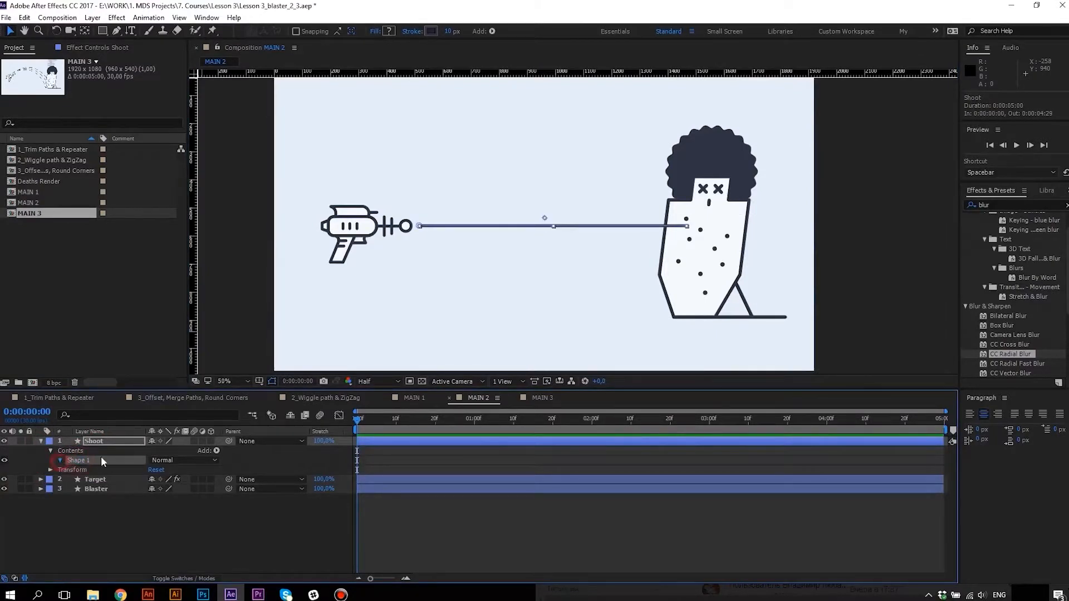
pyautogui.click(216, 451)
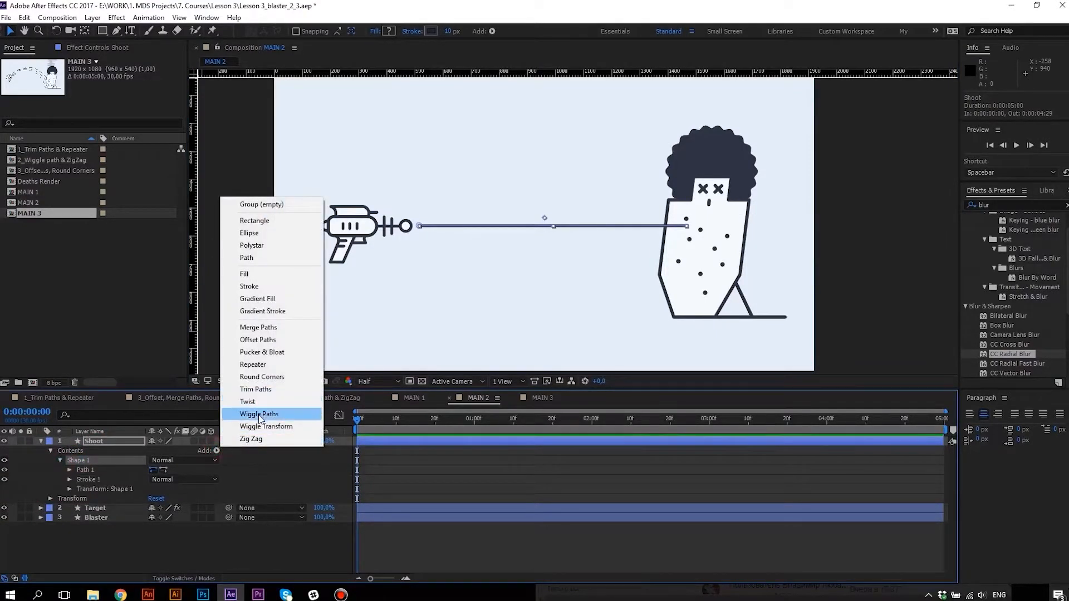
pyautogui.click(258, 414)
# Set the beam's Wiggle Paths Size to 30, Detail to 80 and Wiggles/Second to 20, and preview the motion.
pyautogui.click(69, 480)
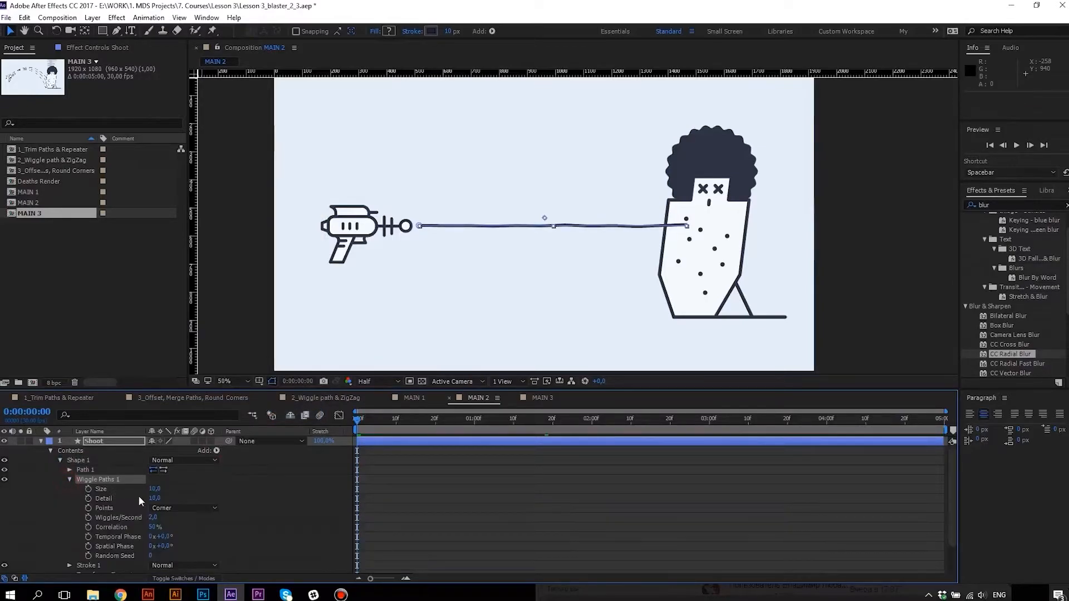
pyautogui.moveTo(154, 489); pyautogui.dragTo(153, 488)
pyautogui.write('30')
pyautogui.press('Return')
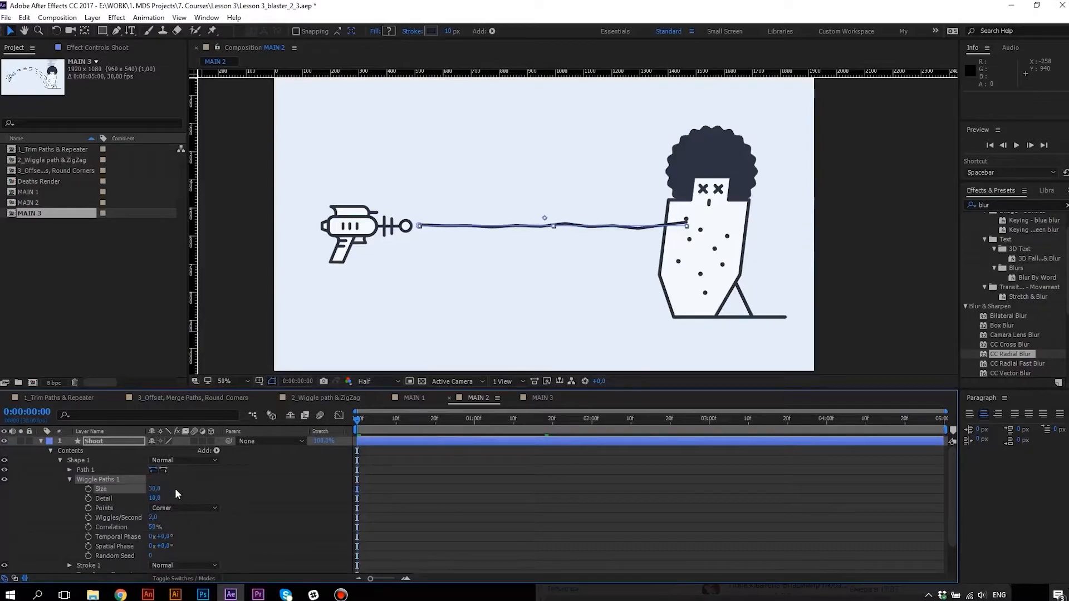
pyautogui.write('80')
pyautogui.press('Return')
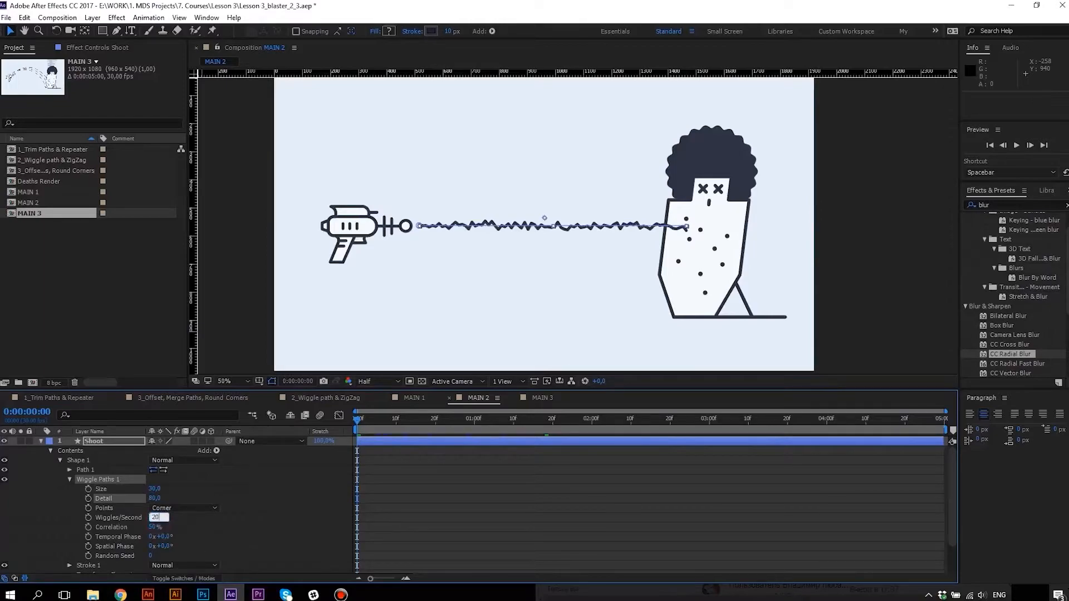
pyautogui.press('Return')
pyautogui.press('space')
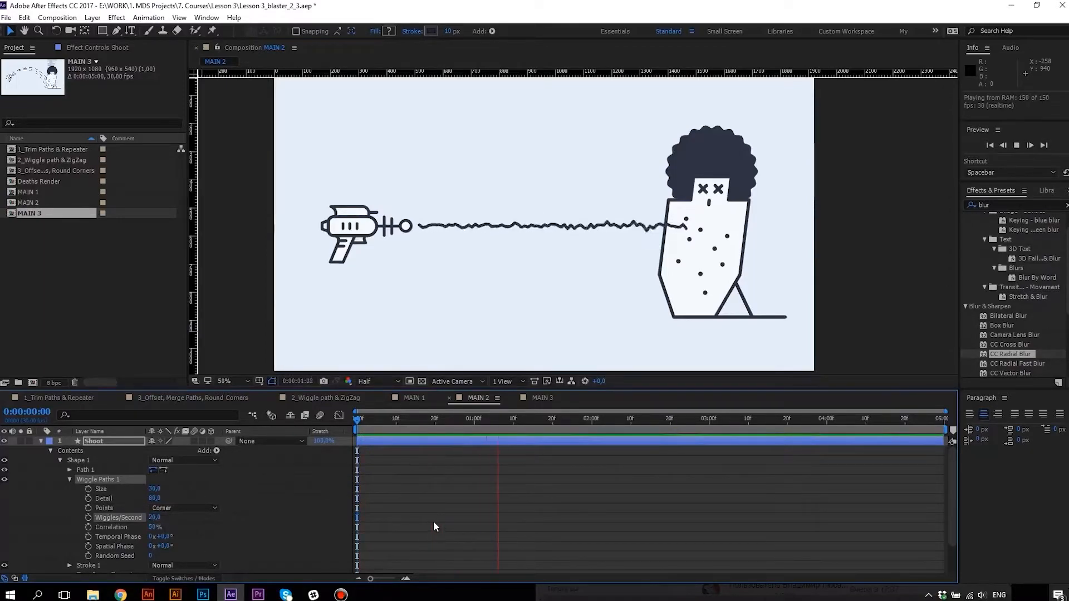
pyautogui.press('space')
# Draw a smooth open curve with the Pen tool inside the Shoot layer, arching from the ground over the target and down its other side.
pyautogui.click(69, 479)
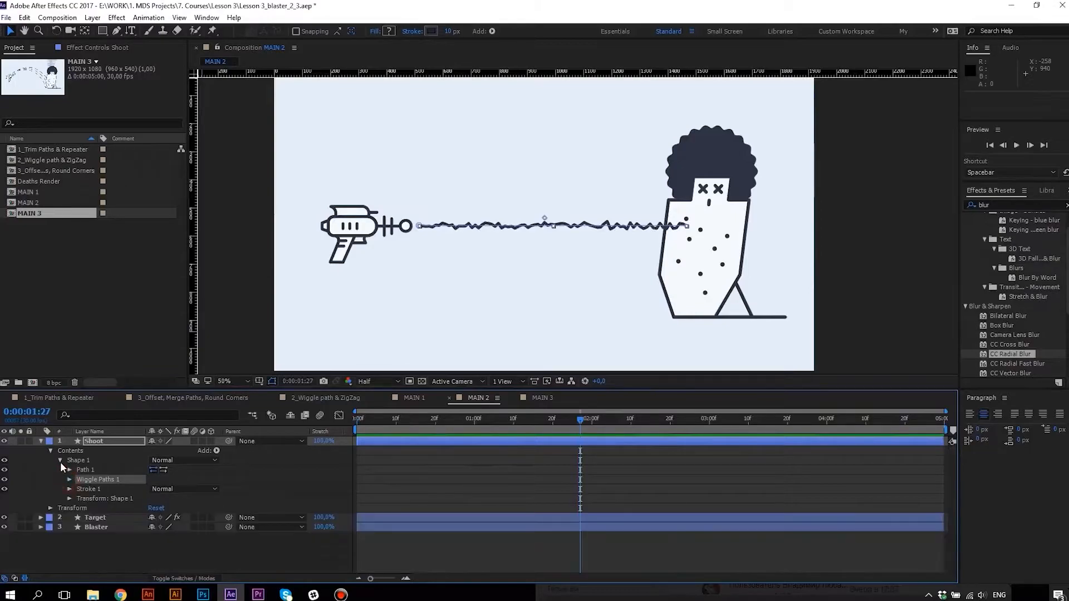
pyautogui.click(70, 455)
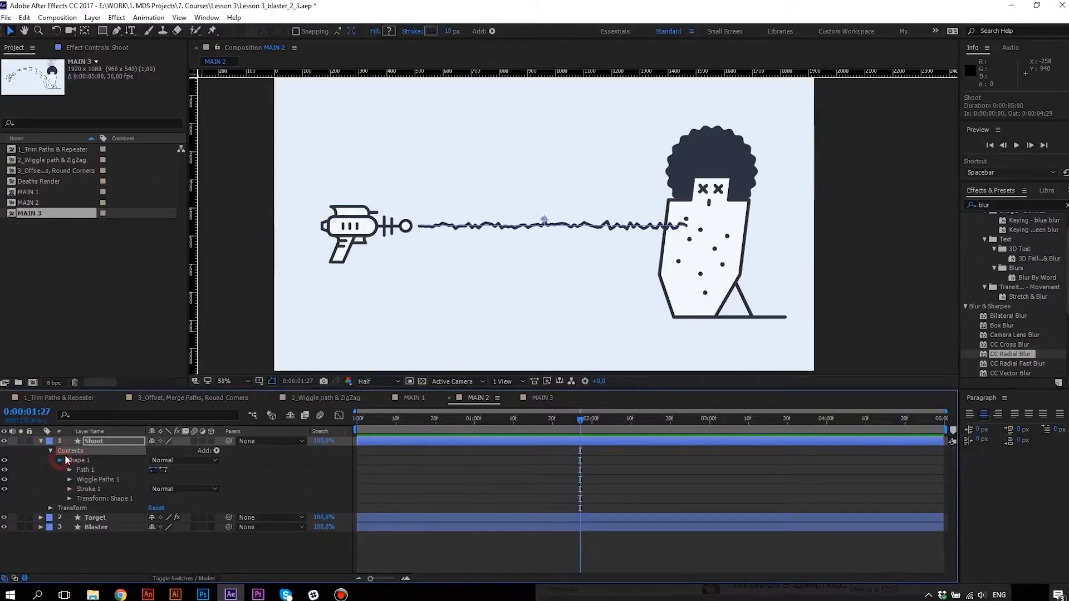
pyautogui.click(60, 460)
pyautogui.click(115, 32)
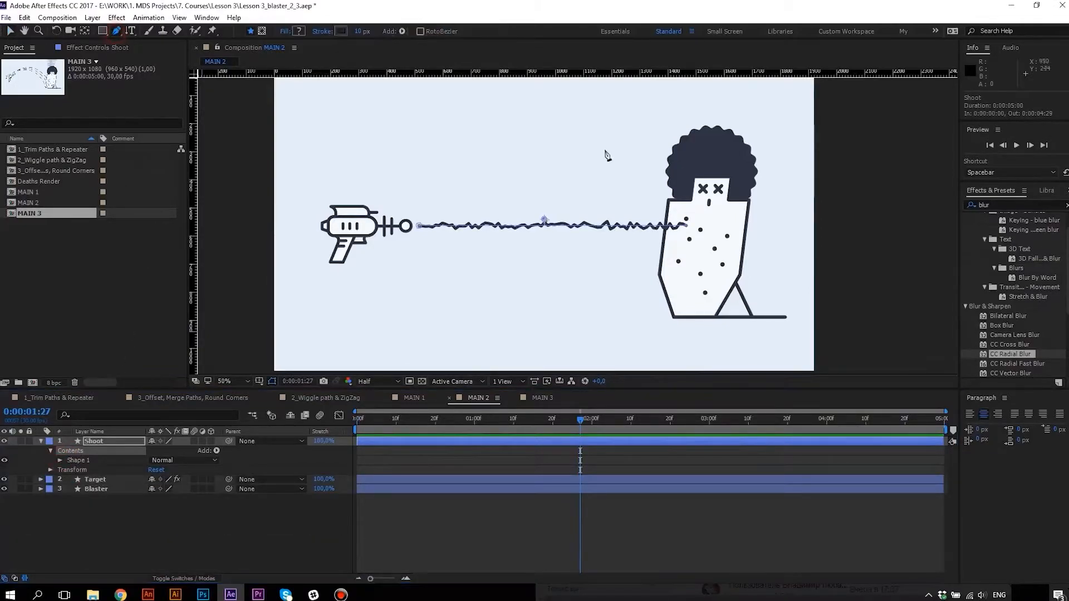
pyautogui.click(652, 318)
pyautogui.moveTo(640, 201); pyautogui.dragTo(657, 172)
pyautogui.moveTo(722, 107); pyautogui.dragTo(757, 170)
pyautogui.moveTo(760, 264); pyautogui.dragTo(749, 312)
pyautogui.moveTo(764, 356); pyautogui.dragTo(713, 261)
pyautogui.moveTo(718, 172); pyautogui.dragTo(730, 195)
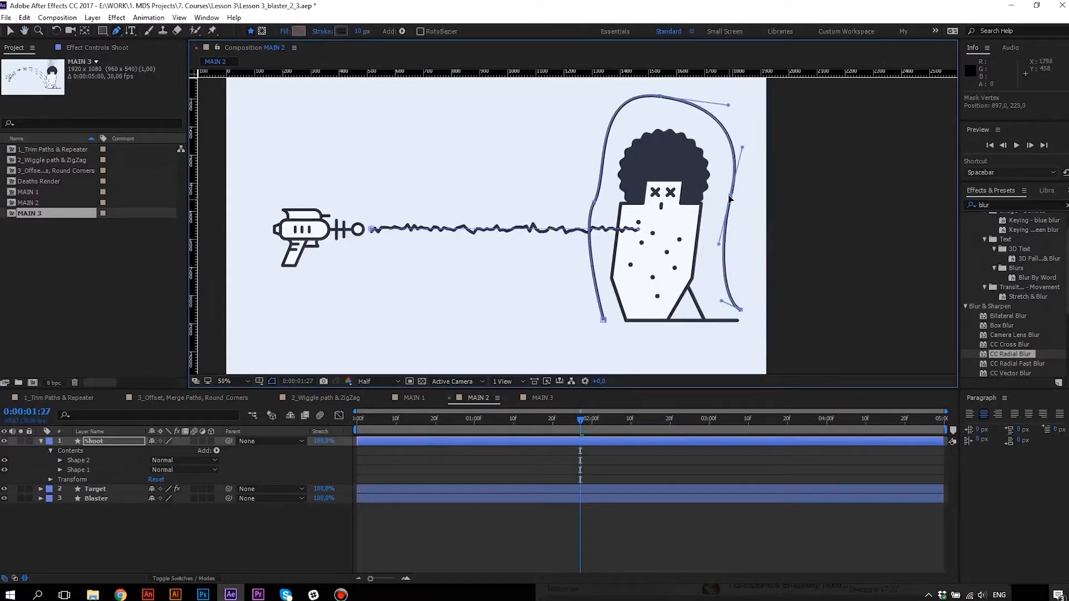
pyautogui.moveTo(742, 147); pyautogui.dragTo(742, 150)
pyautogui.moveTo(631, 215); pyautogui.dragTo(640, 232)
pyautogui.click(603, 219)
# Give the arch's Stroke 1 a Round Cap and a Round Join.
pyautogui.doubleClick(72, 461)
pyautogui.doubleClick(80, 480)
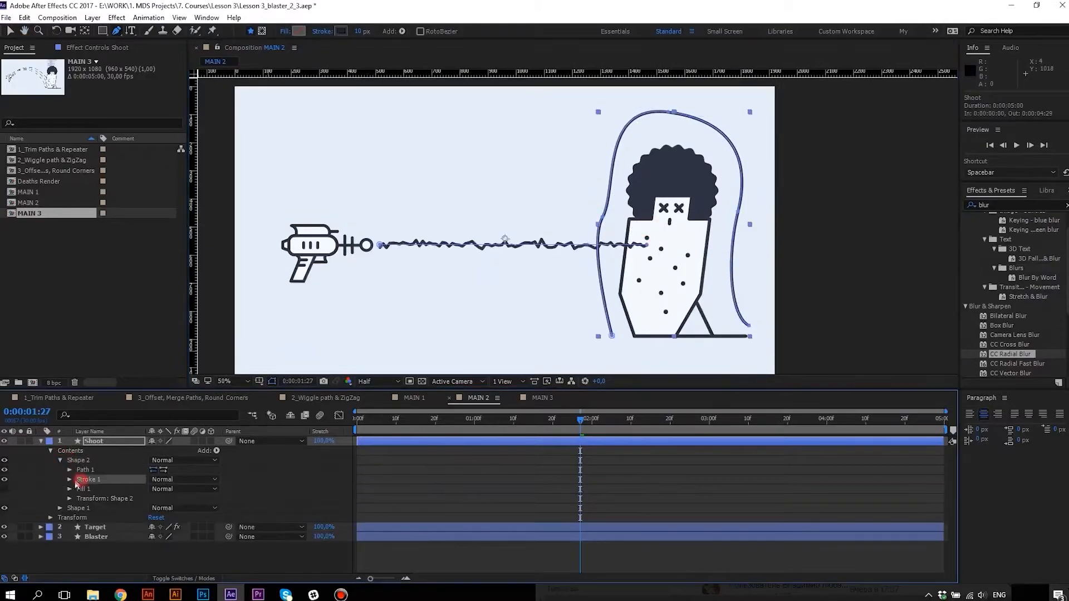
pyautogui.click(165, 528)
pyautogui.click(169, 552)
pyautogui.click(169, 536)
pyautogui.click(171, 561)
# Add dashes to the arch's stroke and set the Dash length to 220.
pyautogui.click(80, 547)
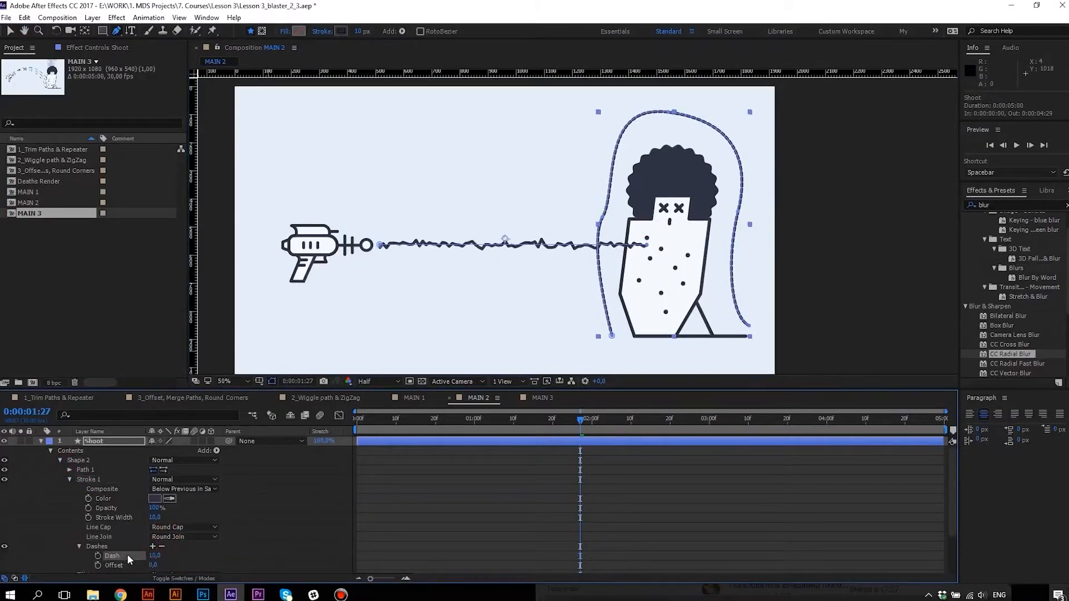
pyautogui.click(152, 546)
pyautogui.scroll(-1, 152, 529)
pyautogui.moveTo(152, 533); pyautogui.dragTo(264, 528)
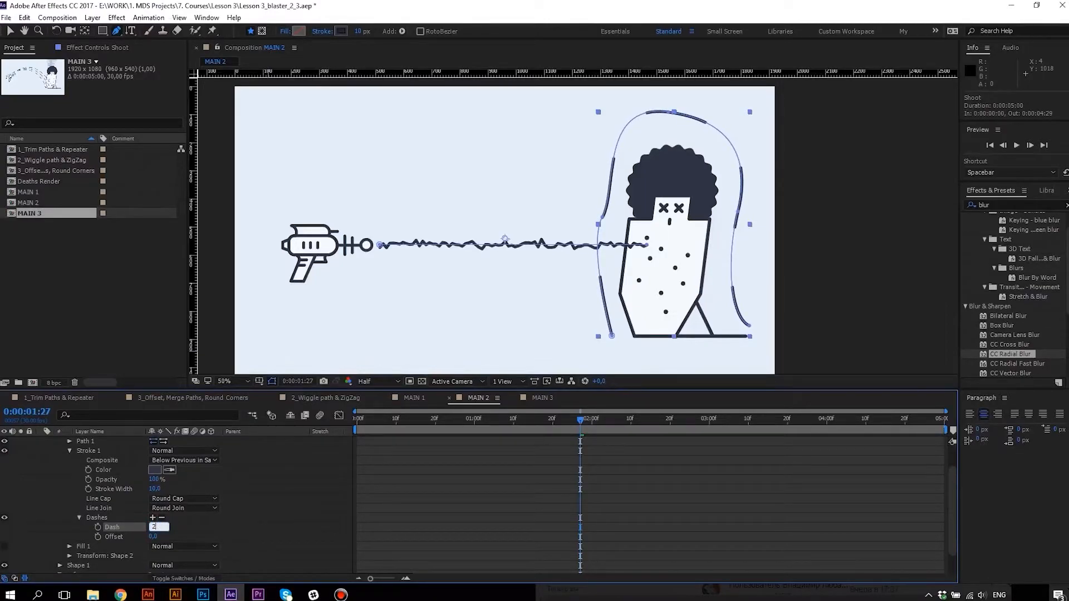
pyautogui.press('Return')
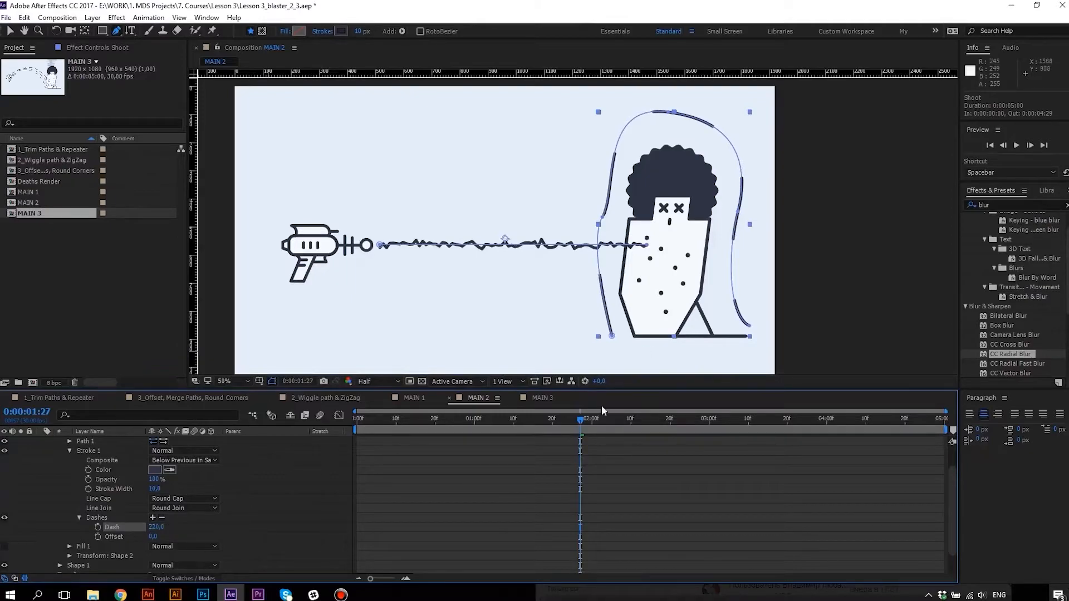
# Copy Wiggle Paths 1 from the beam's Shape 1 and paste it into the arch's Shape 2.
pyautogui.scroll(2, 75, 476)
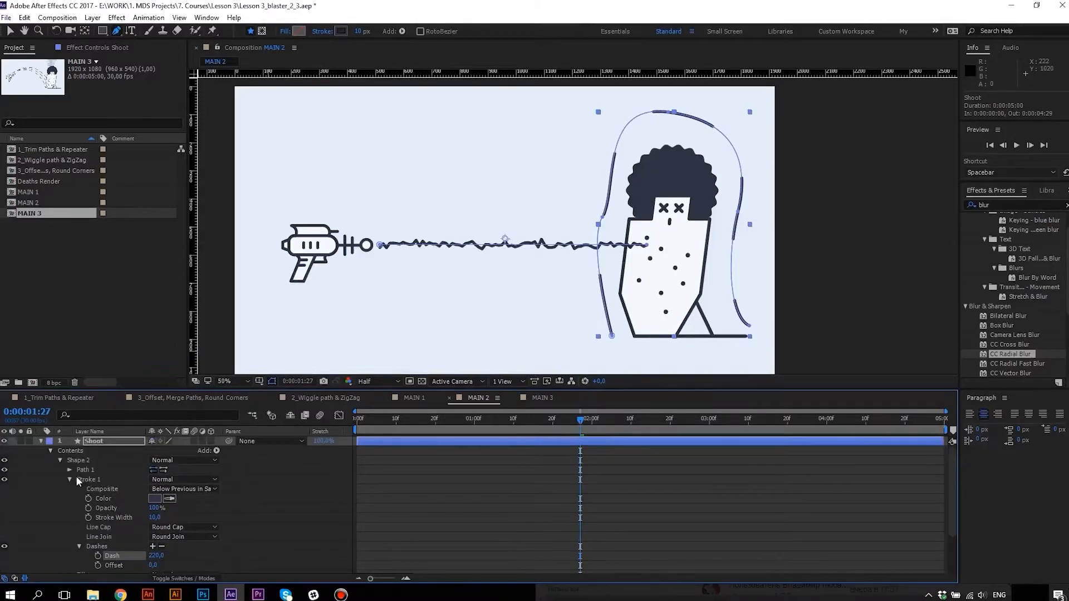
pyautogui.click(70, 479)
pyautogui.click(60, 508)
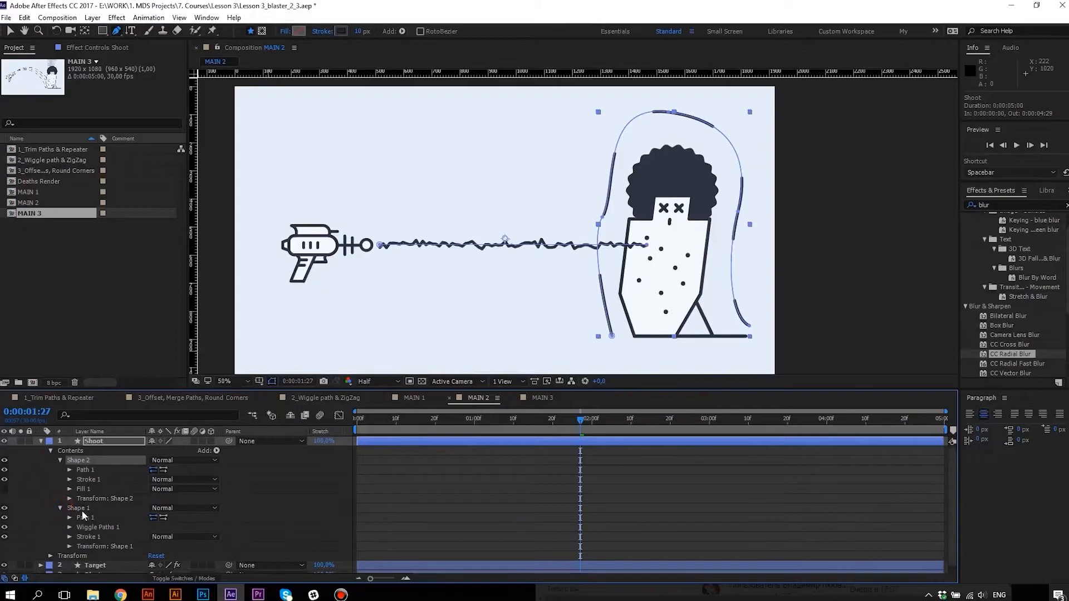
pyautogui.click(92, 527)
pyautogui.click(85, 470)
pyautogui.hotkey('ctrl', 'v')
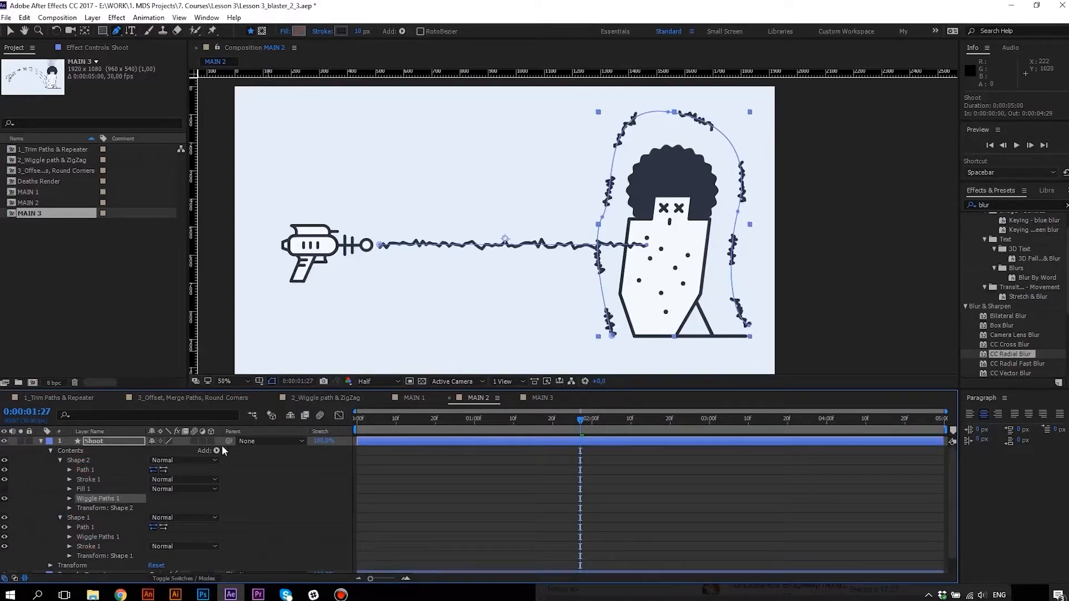
pyautogui.click(69, 480)
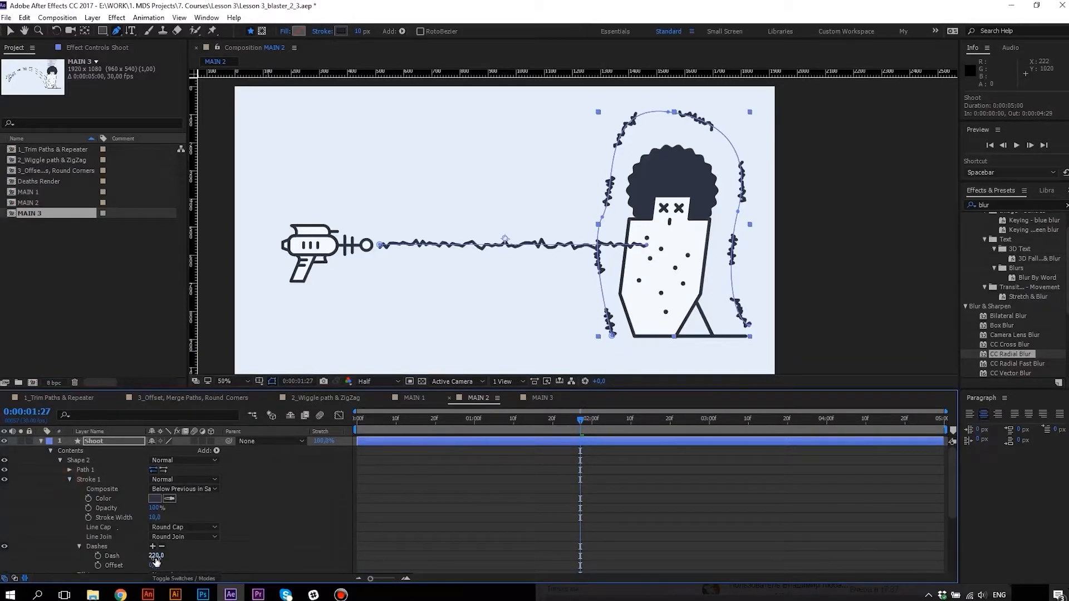
pyautogui.moveTo(155, 556); pyautogui.dragTo(85, 489)
pyautogui.click(70, 479)
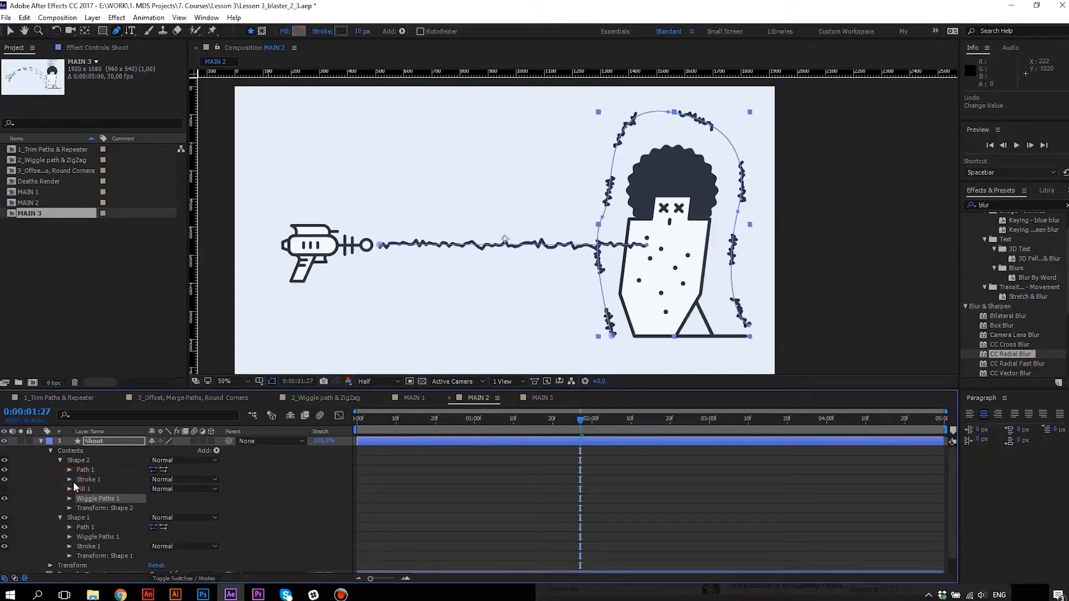
# Set the Detail of the arch's Wiggle Paths to 30.
pyautogui.click(70, 499)
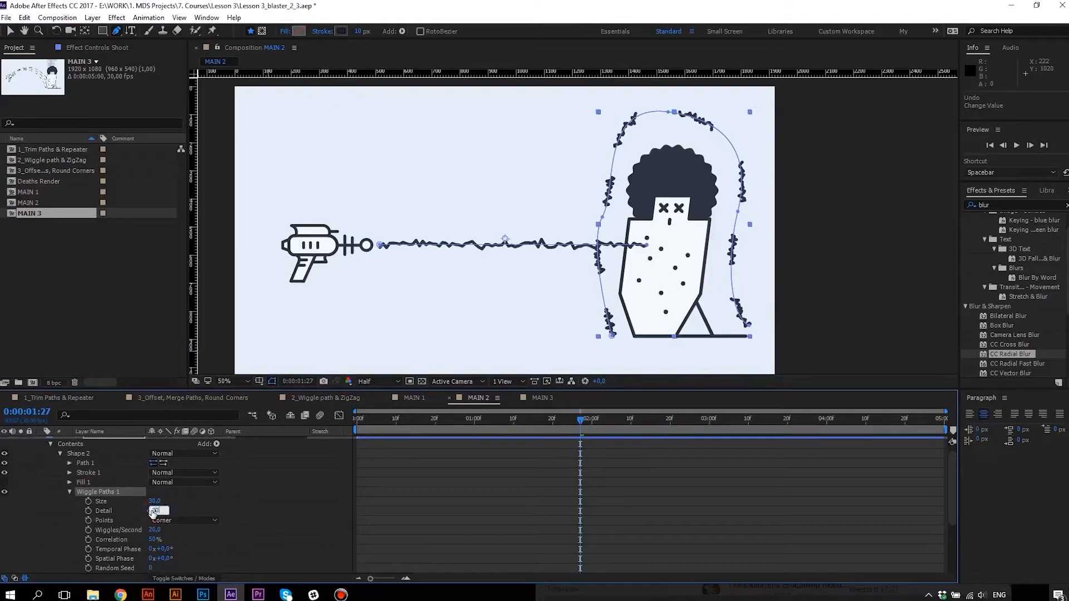
pyautogui.write('3')
pyautogui.press('Return')
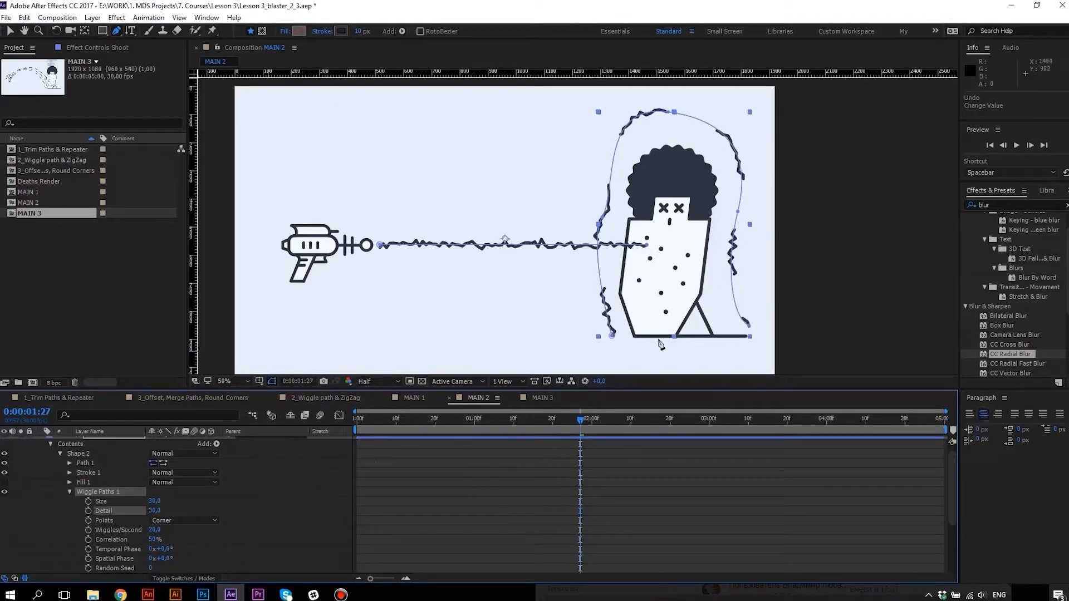
pyautogui.click(70, 491)
# Set the arch's dash Offset to -85 to redistribute the dashes around the target, and preview the animation.
pyautogui.click(79, 474)
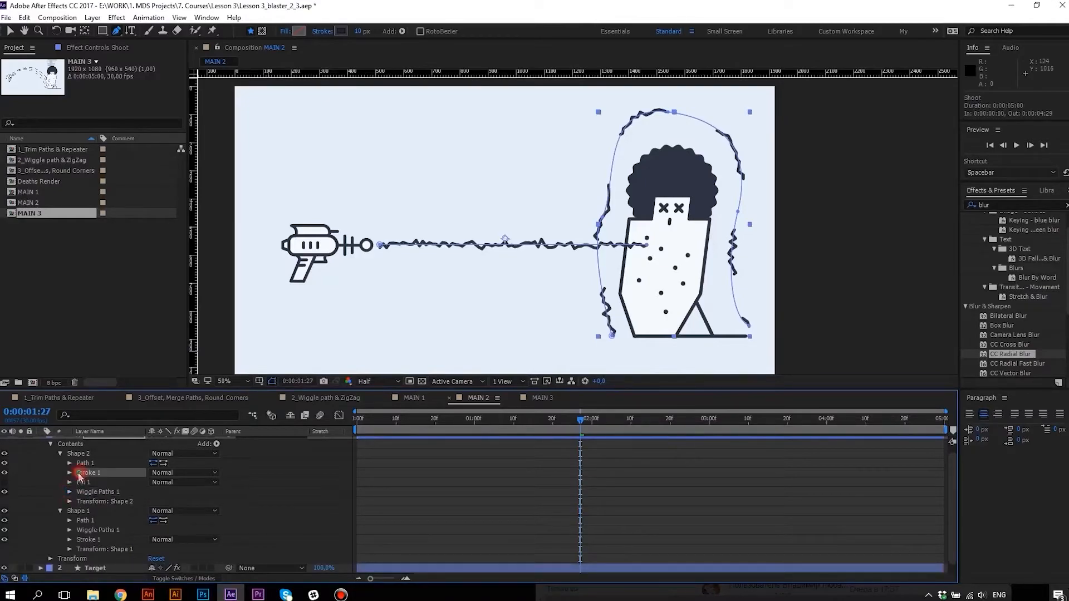
pyautogui.click(70, 473)
pyautogui.moveTo(153, 559); pyautogui.dragTo(71, 546)
pyautogui.press('space')
pyautogui.press('space')
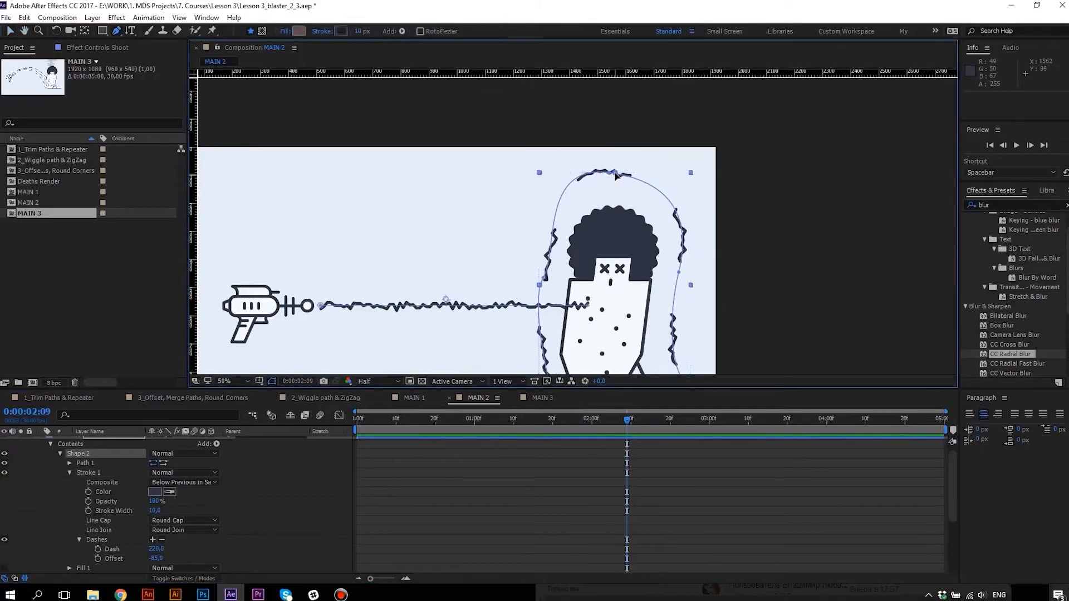
# Move the arch's topmost vertex down closer to the target's hair and preview the composition.
pyautogui.click(612, 185)
pyautogui.moveTo(612, 186); pyautogui.dragTo(612, 189)
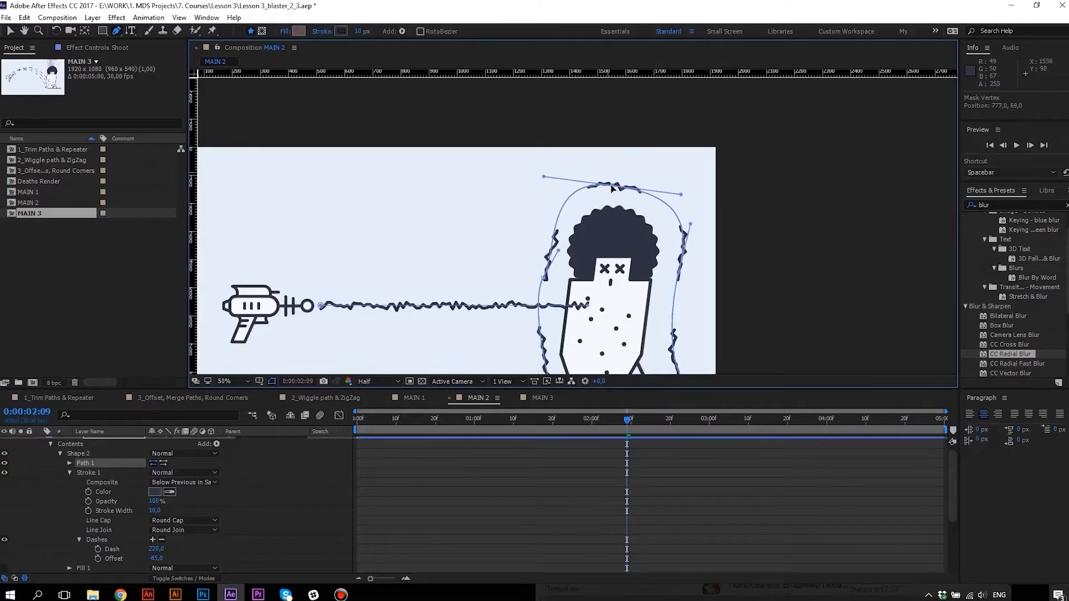
pyautogui.press('space')
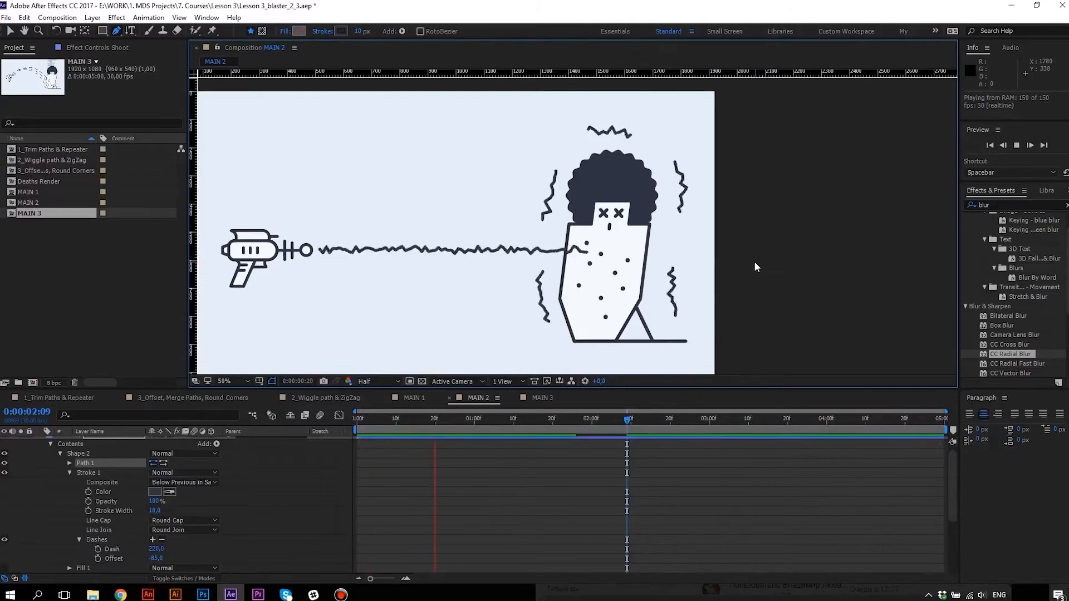
# Draw a short upward-bulging arc just above the blaster's round muzzle as a new shape on the Shoot layer.
pyautogui.press(',')
pyautogui.press(',')
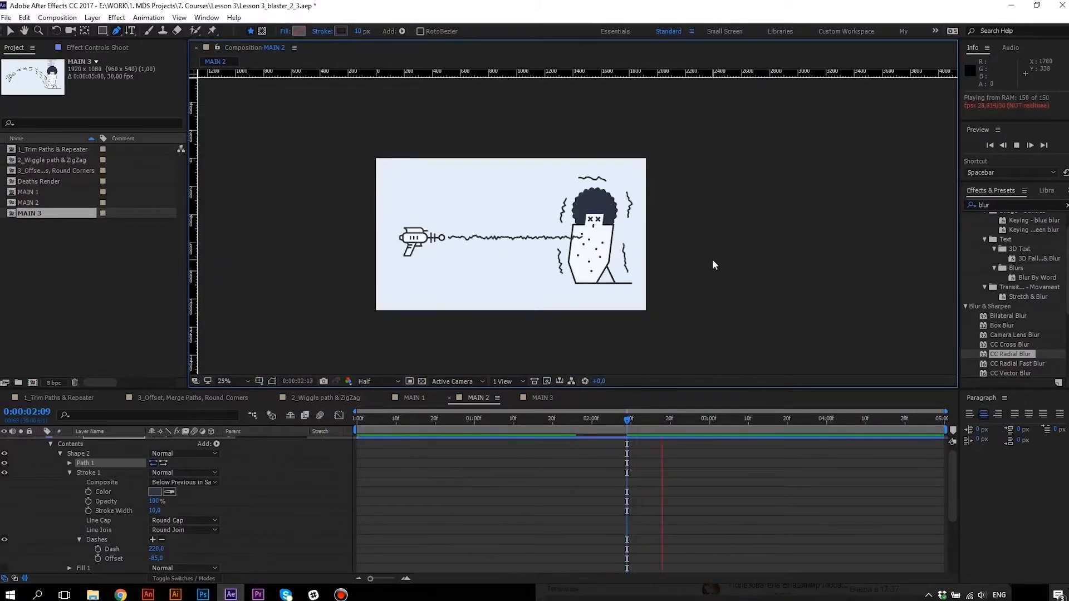
pyautogui.press('space')
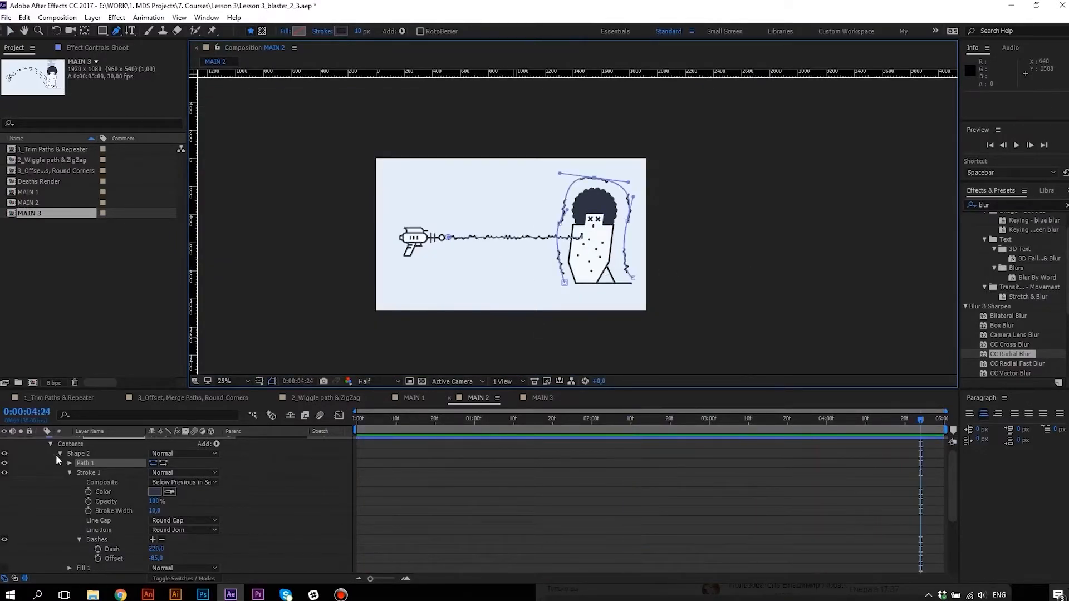
pyautogui.click(59, 454)
pyautogui.scroll(4, 424, 262)
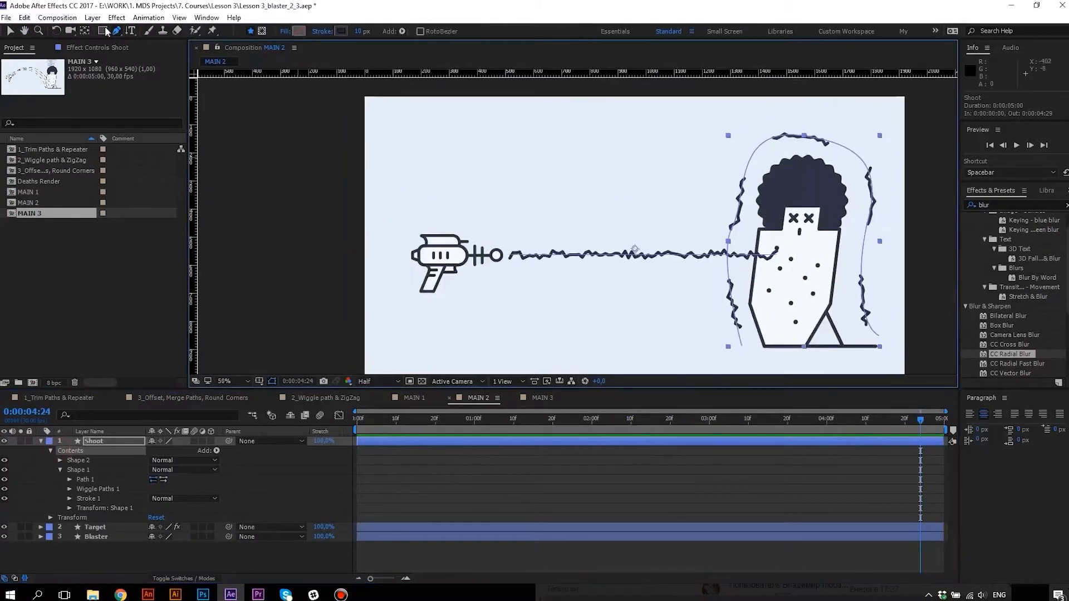
pyautogui.click(491, 242)
pyautogui.click(531, 223)
pyautogui.press('v')
pyautogui.moveTo(542, 231)
pyautogui.mouseDown()
pyautogui.moveTo(555, 242)
pyautogui.moveTo(544, 244)
pyautogui.mouseUp()
pyautogui.moveTo(522, 227); pyautogui.dragTo(517, 206)
pyautogui.click(490, 240)
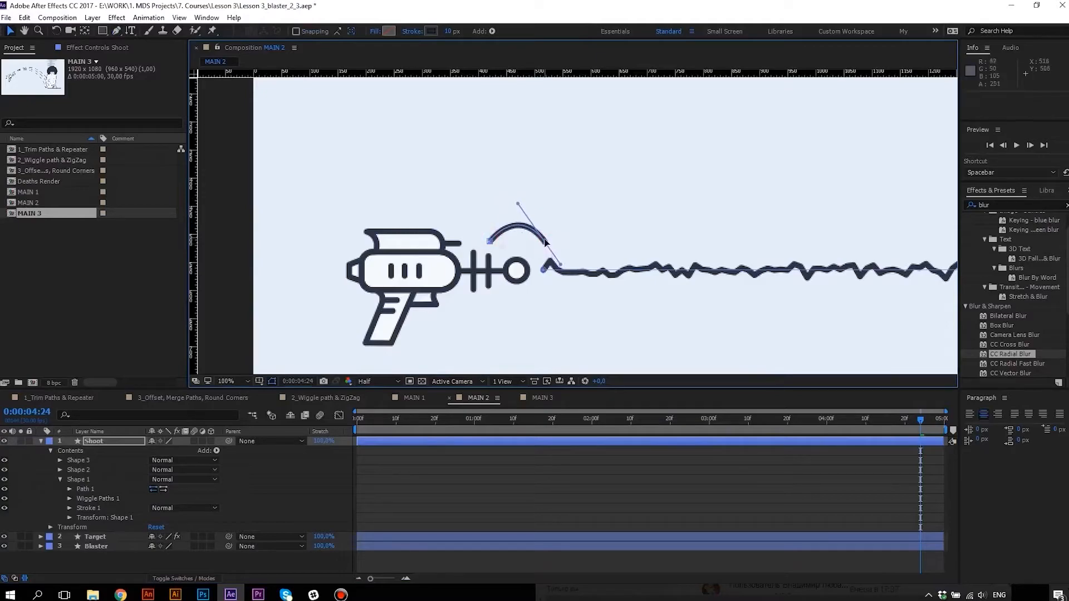
# Move the arc path in Shape 3 straight up by about 12 px above the muzzle.
pyautogui.hotkey('ctrl', 't')
pyautogui.doubleClick(79, 461)
pyautogui.doubleClick(86, 471)
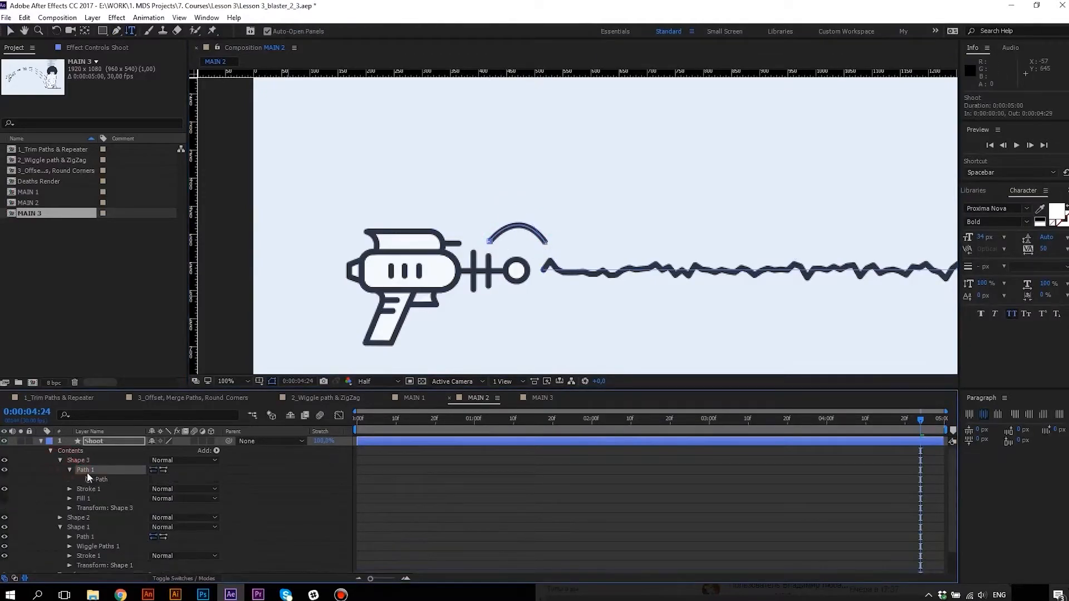
pyautogui.press('v')
pyautogui.doubleClick(546, 243)
pyautogui.moveTo(558, 254); pyautogui.dragTo(558, 247)
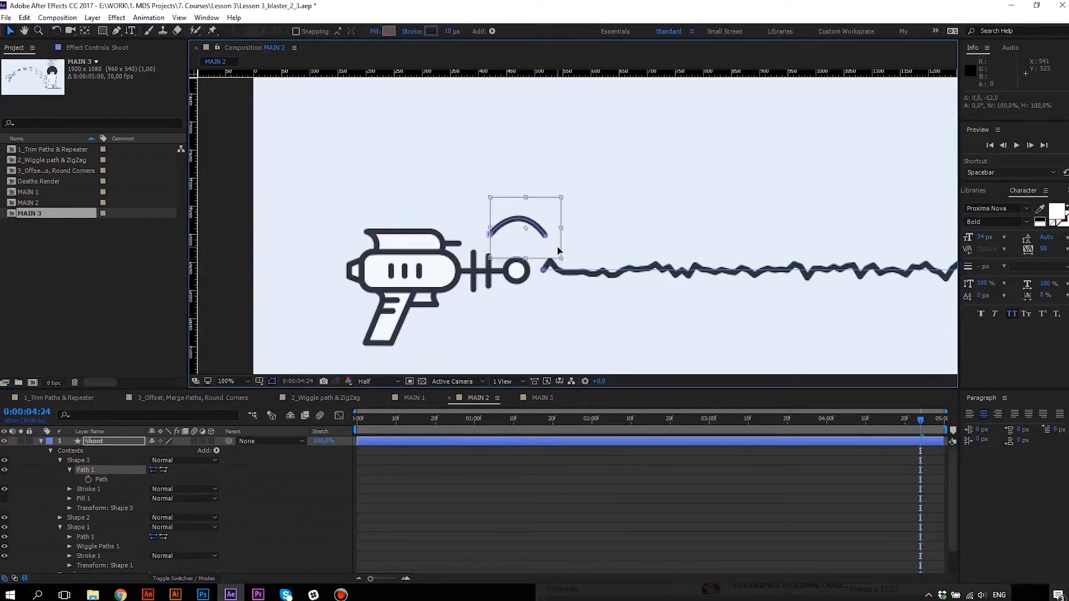
# Duplicate the arc path inside Shape 3, flip the copy over and place it below the muzzle.
pyautogui.doubleClick(87, 473)
pyautogui.click(88, 471)
pyautogui.hotkey('ctrl', 'd')
pyautogui.doubleClick(87, 480)
pyautogui.click(99, 489)
pyautogui.hotkey('ctrl', 't')
pyautogui.moveTo(565, 195); pyautogui.dragTo(484, 252)
pyautogui.moveTo(542, 230); pyautogui.dragTo(531, 317)
# Copy Wiggle Paths 1 from the beam's Shape 1 and paste it into the muzzle arcs' Shape 3.
pyautogui.click(69, 479)
pyautogui.click(94, 546)
pyautogui.hotkey('ctrl', 'c')
pyautogui.click(79, 461)
pyautogui.hotkey('ctrl', 'v')
# Tone down the Wiggle Paths distortion of the muzzle arcs and preview the composition.
pyautogui.click(69, 509)
pyautogui.moveTo(154, 510); pyautogui.dragTo(108, 511)
pyautogui.click(69, 472)
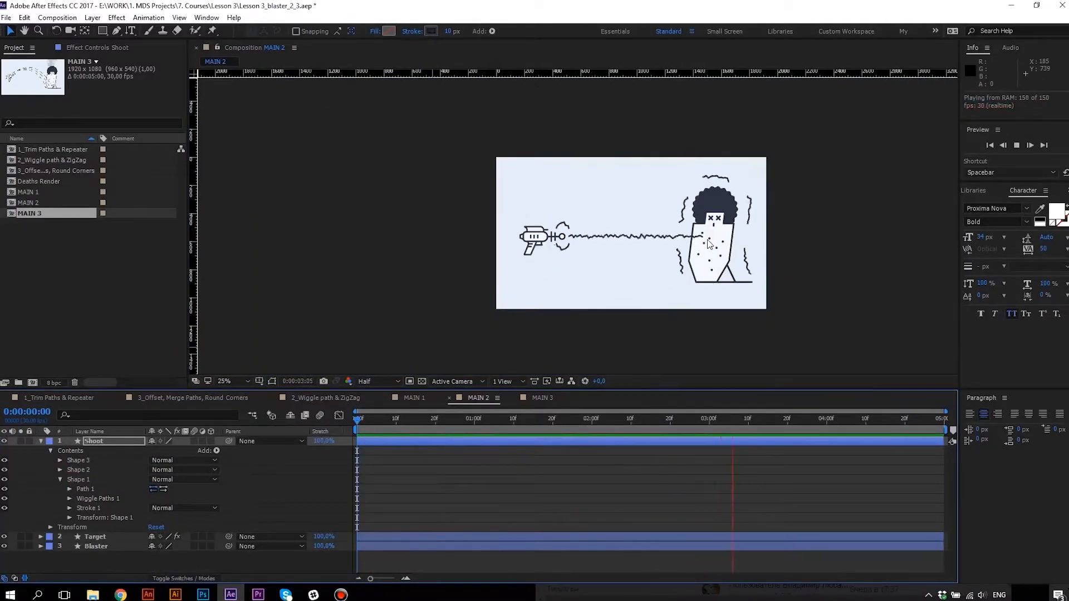
pyautogui.scroll(2, 703, 244)
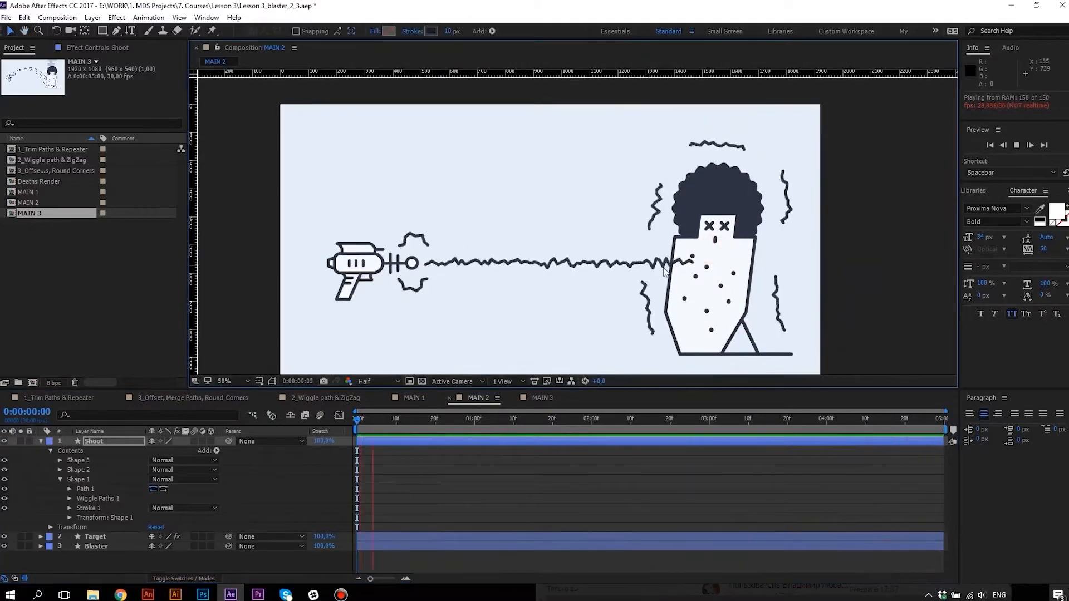
pyautogui.press('space')
# Draw a straight horizontal line above the beam on a new shape layer with a 6 px stroke.
pyautogui.press('g')
pyautogui.click(442, 237)
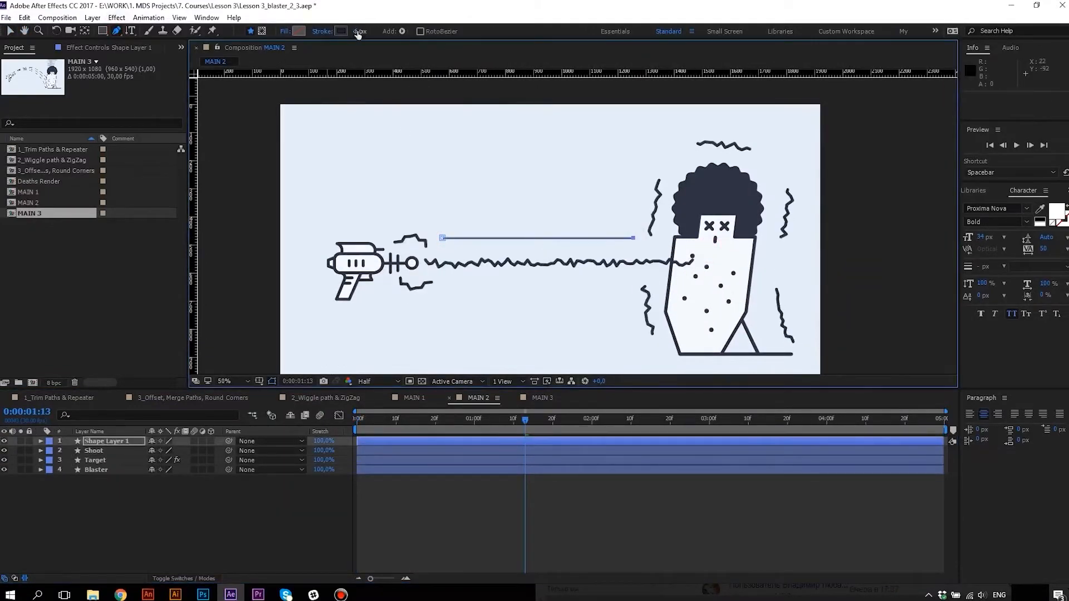
pyautogui.click(40, 441)
pyautogui.click(50, 450)
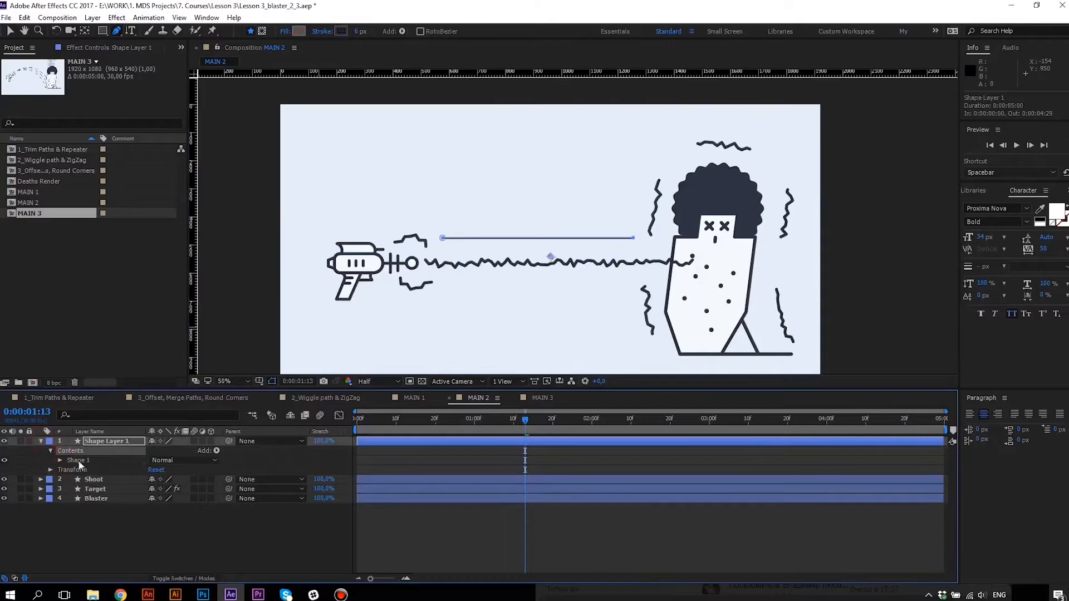
# Give the line's stroke round caps and round joins, and add dashes with a Dash value of 71.
pyautogui.click(60, 460)
pyautogui.click(69, 479)
pyautogui.click(184, 527)
pyautogui.click(167, 544)
pyautogui.click(184, 537)
pyautogui.click(167, 553)
pyautogui.click(153, 546)
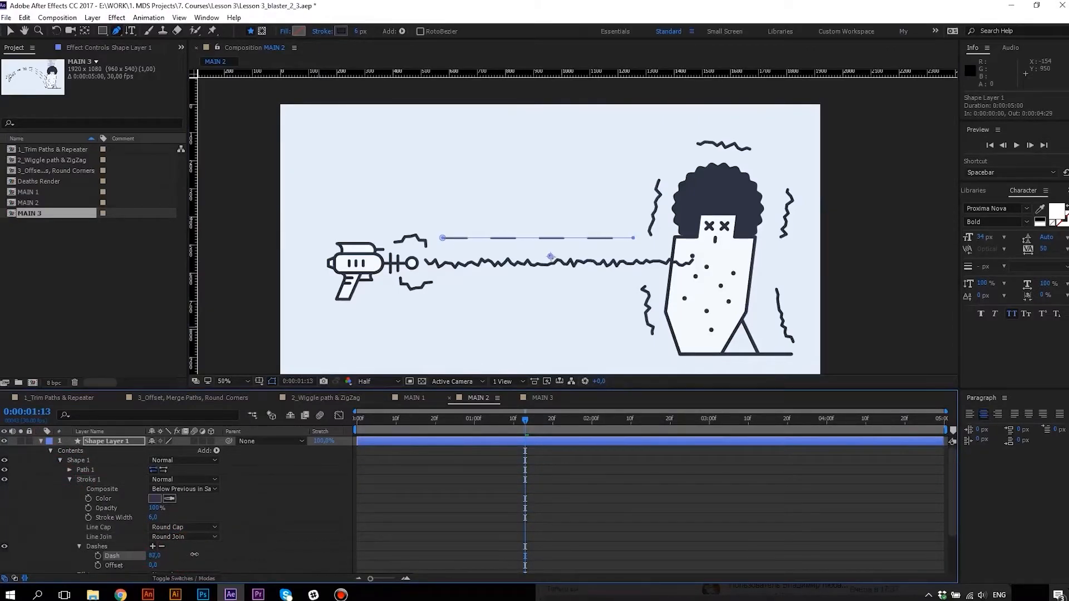
# Keyframe the line's dash Offset at the first and last frames so the dashes travel, and preview the animation.
pyautogui.press('Home')
pyautogui.click(98, 565)
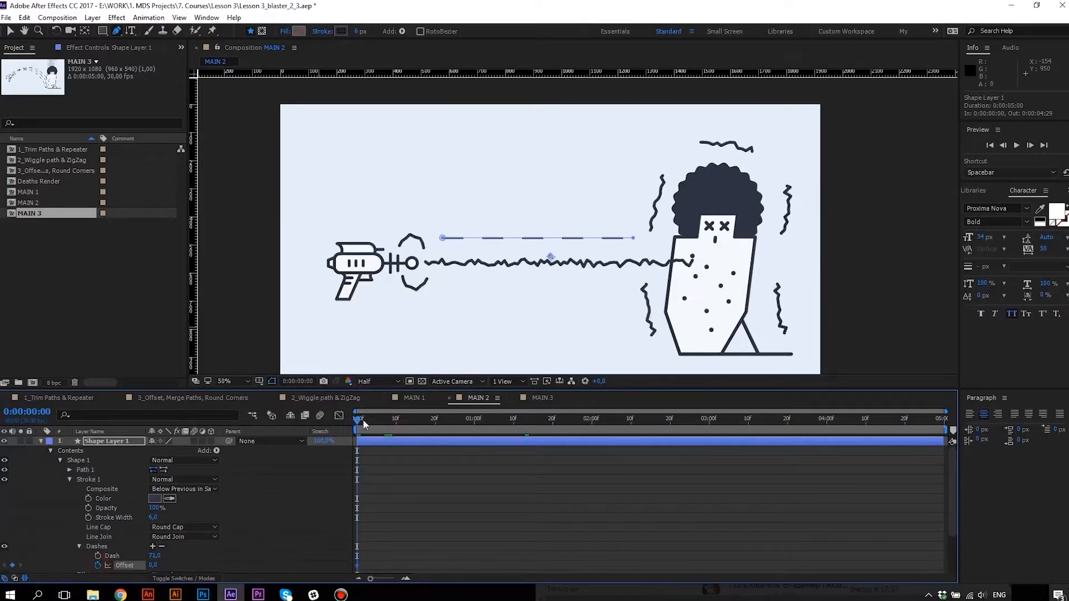
pyautogui.press('End')
pyautogui.press('space')
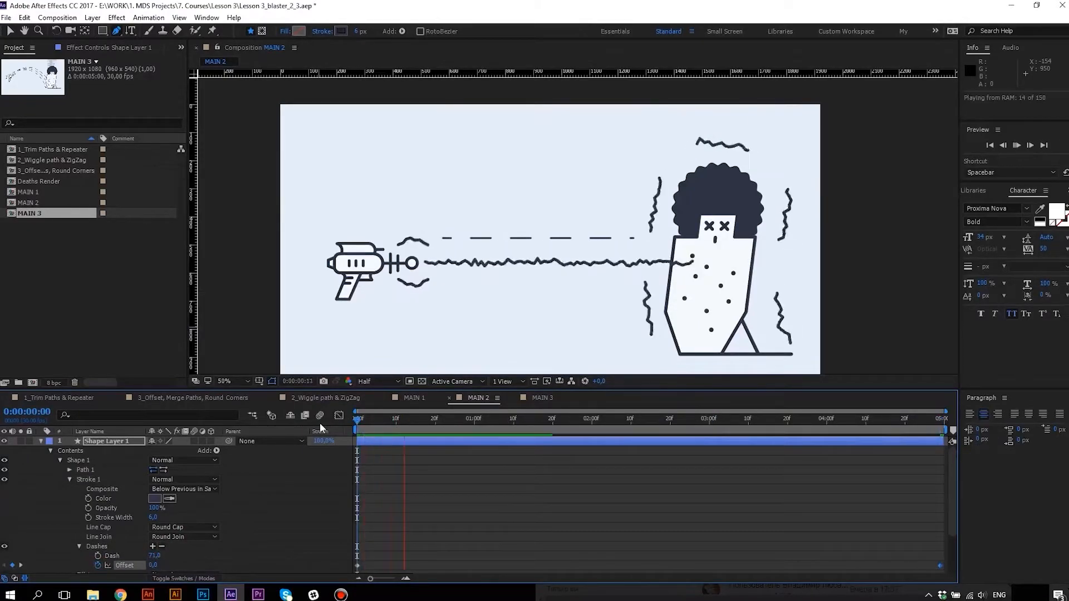
pyautogui.press('space')
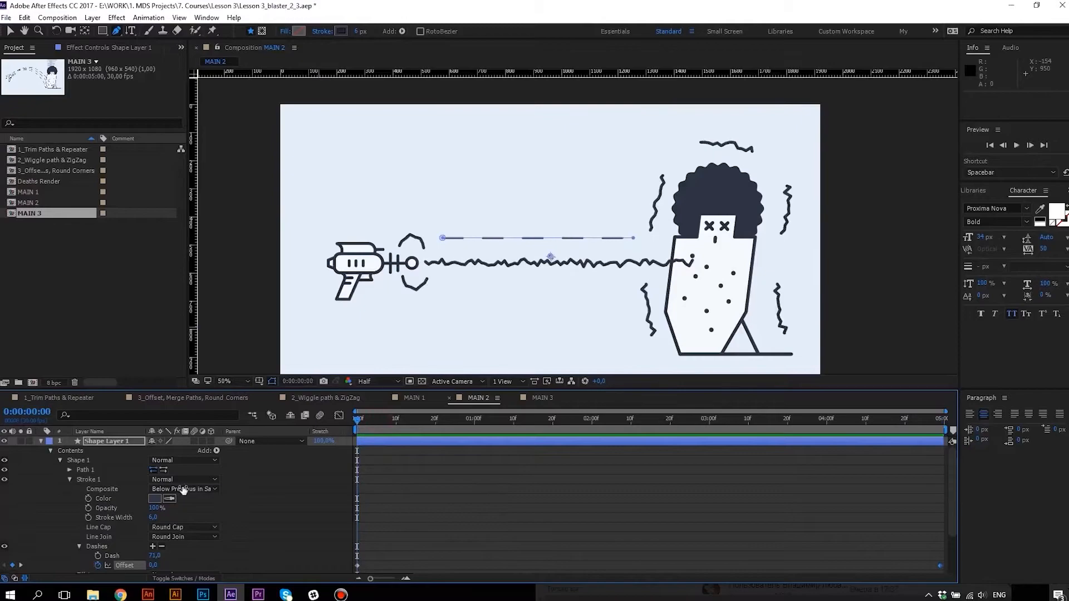
# Add a Zig Zag modifier to Shape 1 of the dashed line.
pyautogui.click(82, 480)
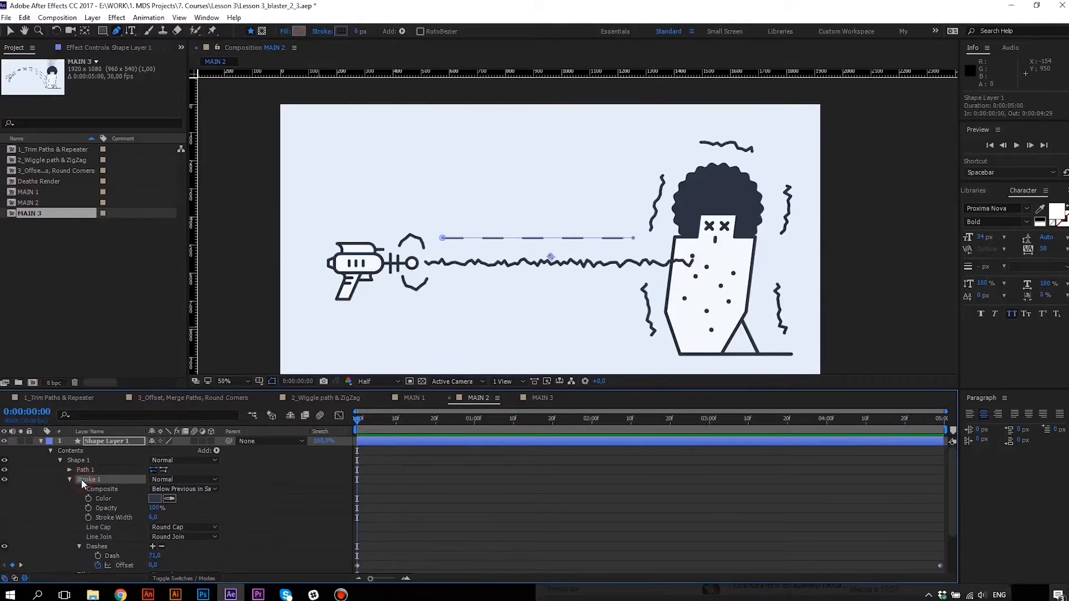
pyautogui.click(71, 479)
pyautogui.click(79, 461)
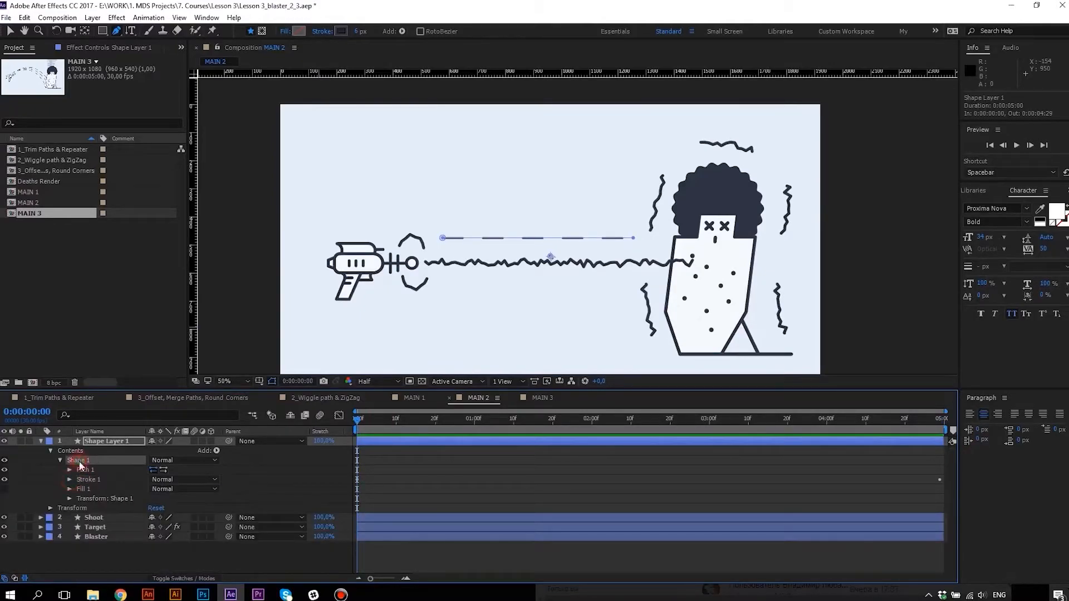
pyautogui.click(216, 450)
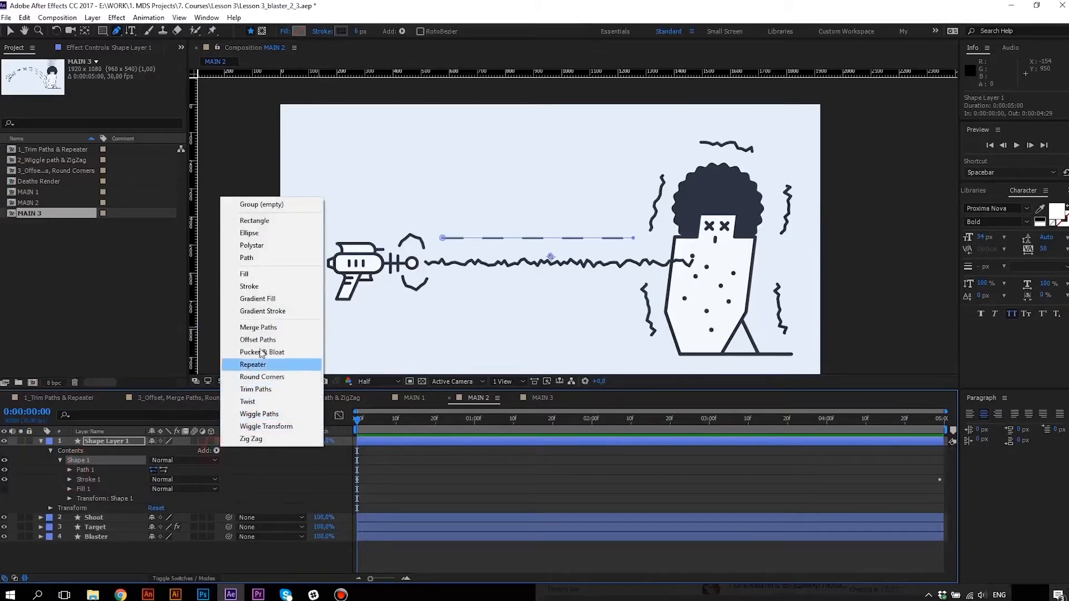
pyautogui.click(259, 440)
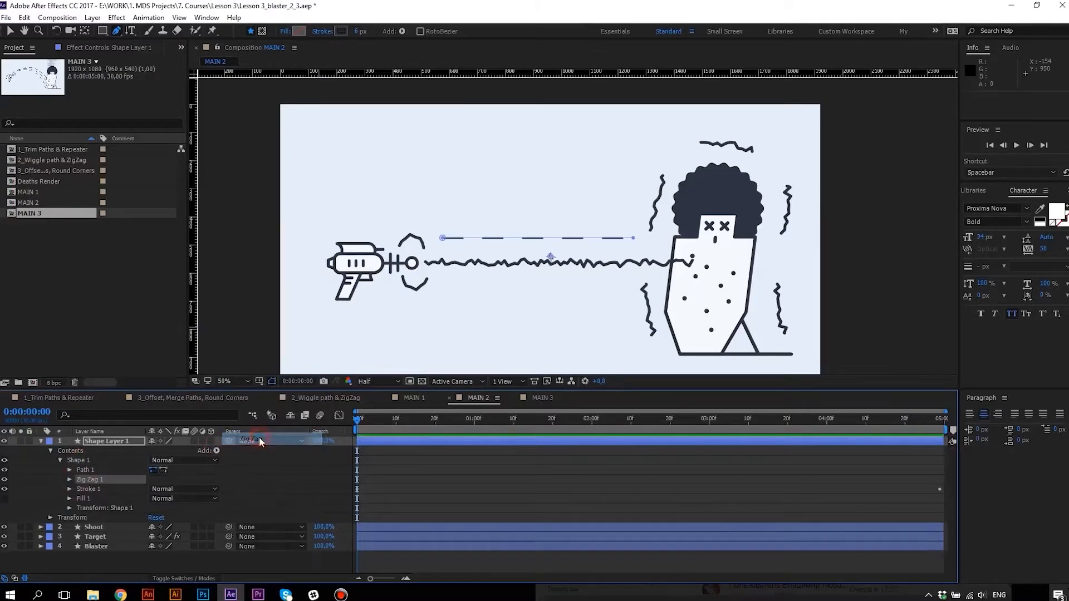
# Set the dashed line's Zig Zag to Size 5 and 35 ridges per segment, and preview the animation.
pyautogui.click(70, 479)
pyautogui.moveTo(153, 489); pyautogui.dragTo(158, 489)
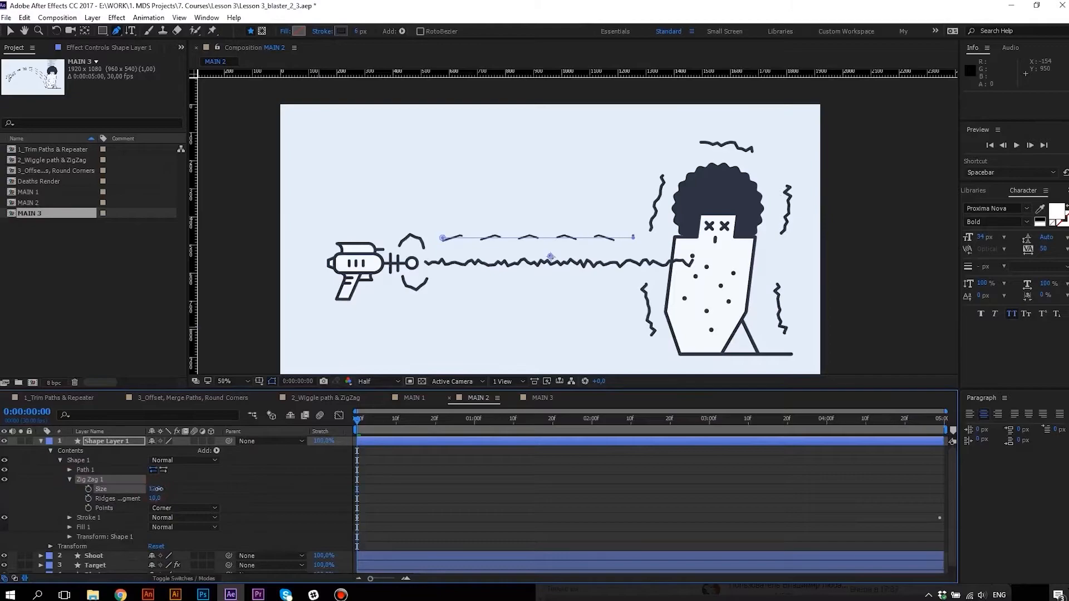
pyautogui.hotkey('ctrl', 'z')
pyautogui.click(155, 499)
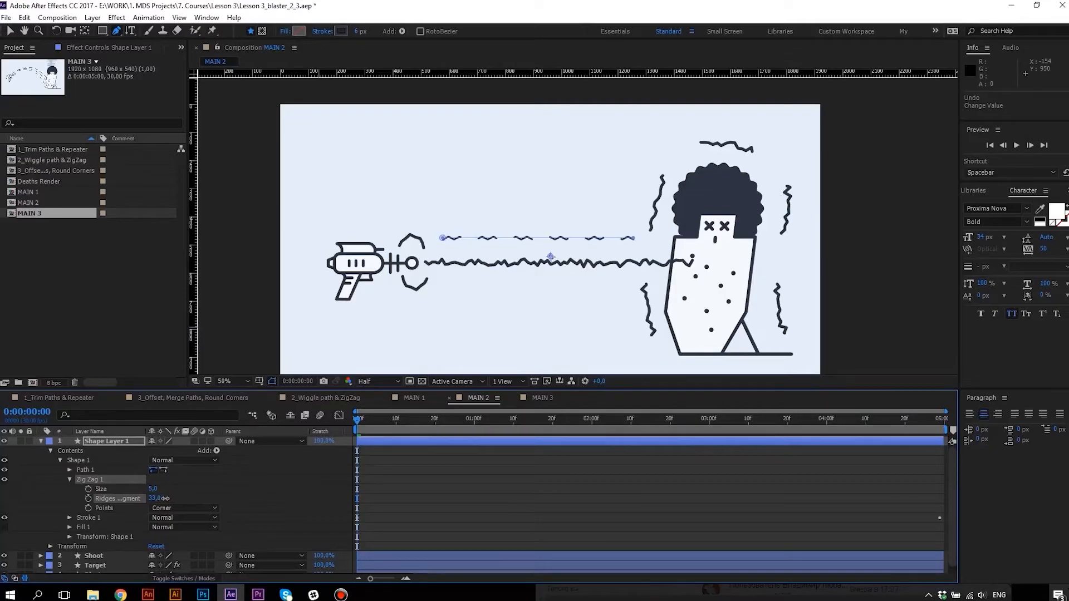
pyautogui.press('space')
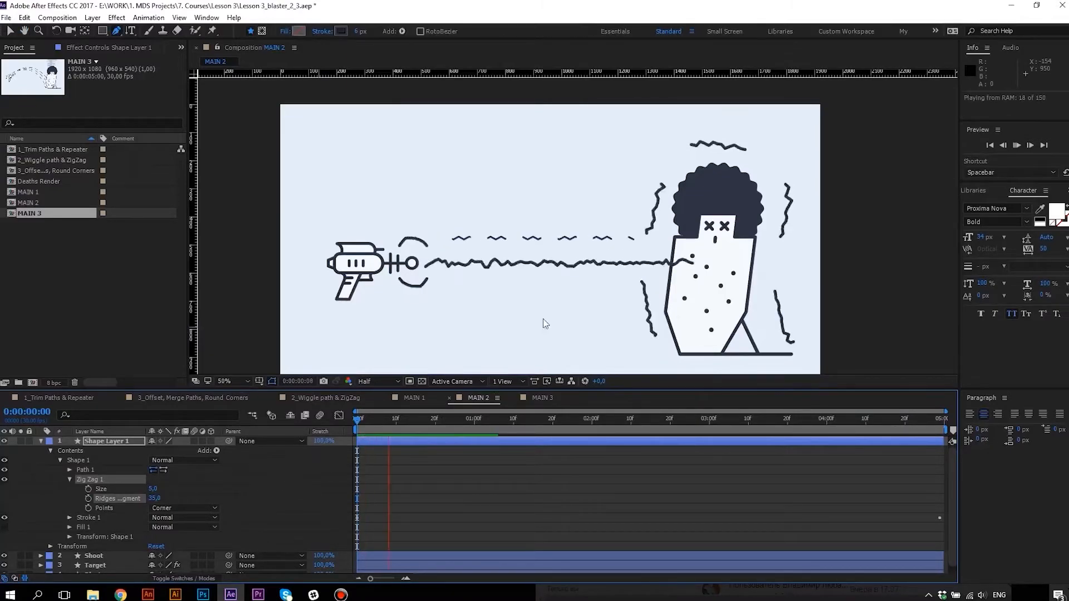
pyautogui.press('space')
# Duplicate the zigzag dashes, place the copy below the beam so the two rows flank it, and preview the composition.
pyautogui.click(60, 461)
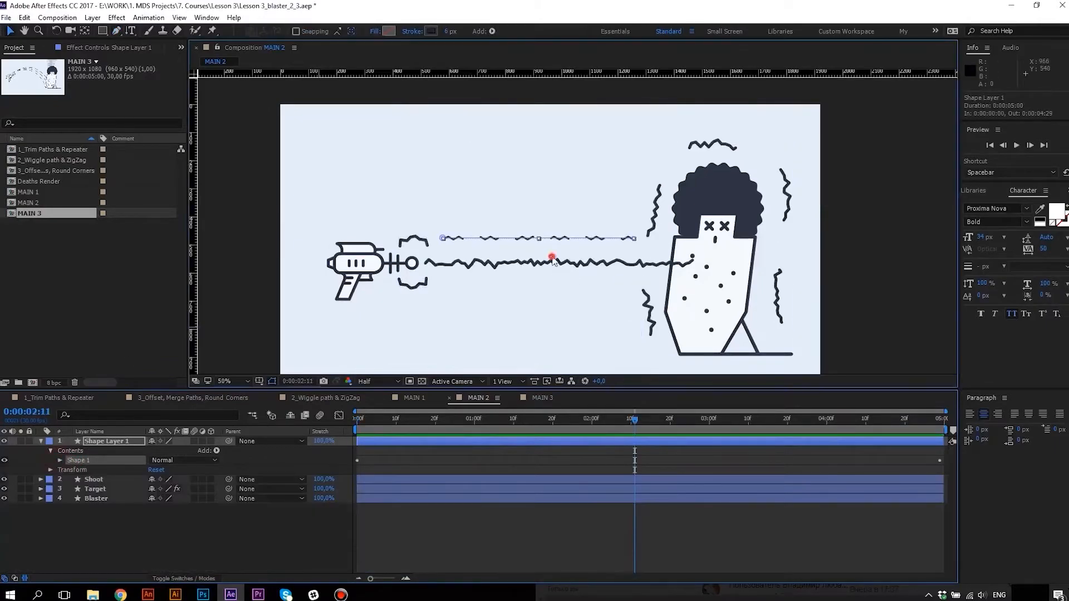
pyautogui.hotkey('ctrl', 'd')
pyautogui.moveTo(550, 259); pyautogui.dragTo(552, 303)
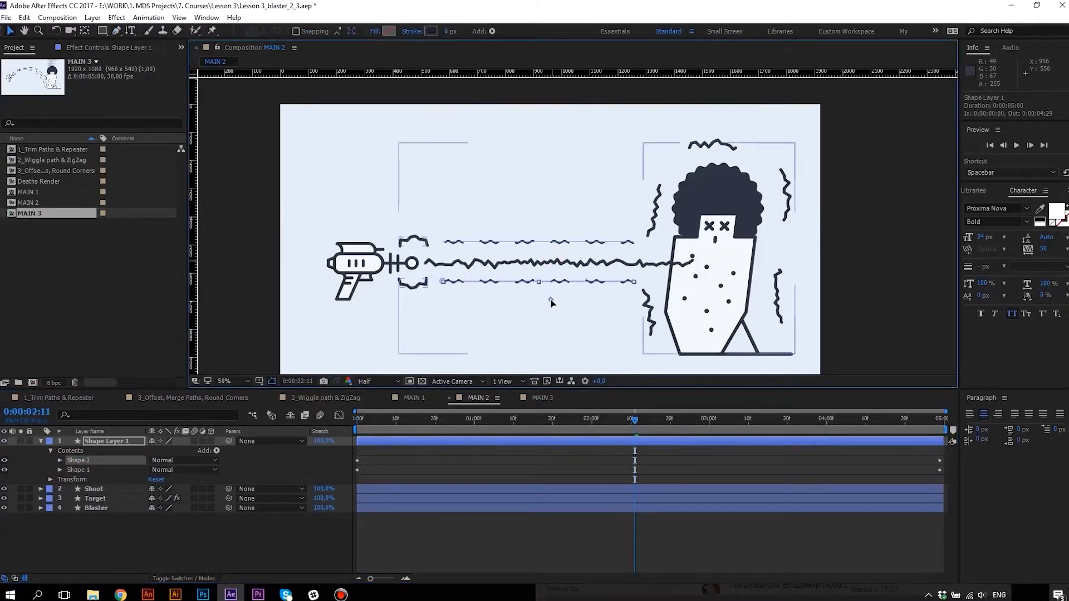
pyautogui.press('space')
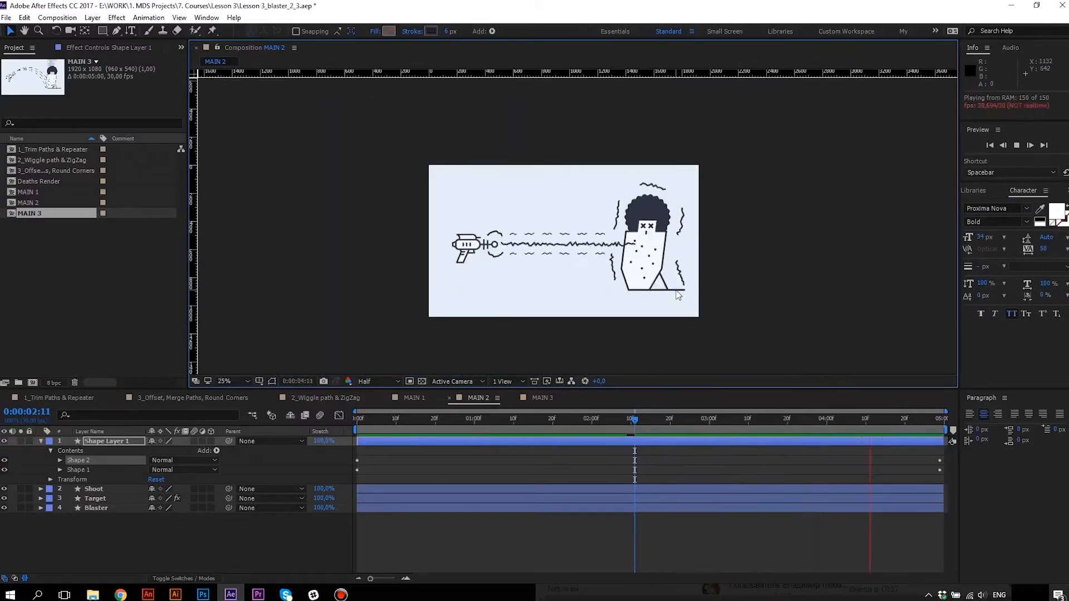
pyautogui.moveTo(653, 257); pyautogui.dragTo(636, 262)
pyautogui.press('v')
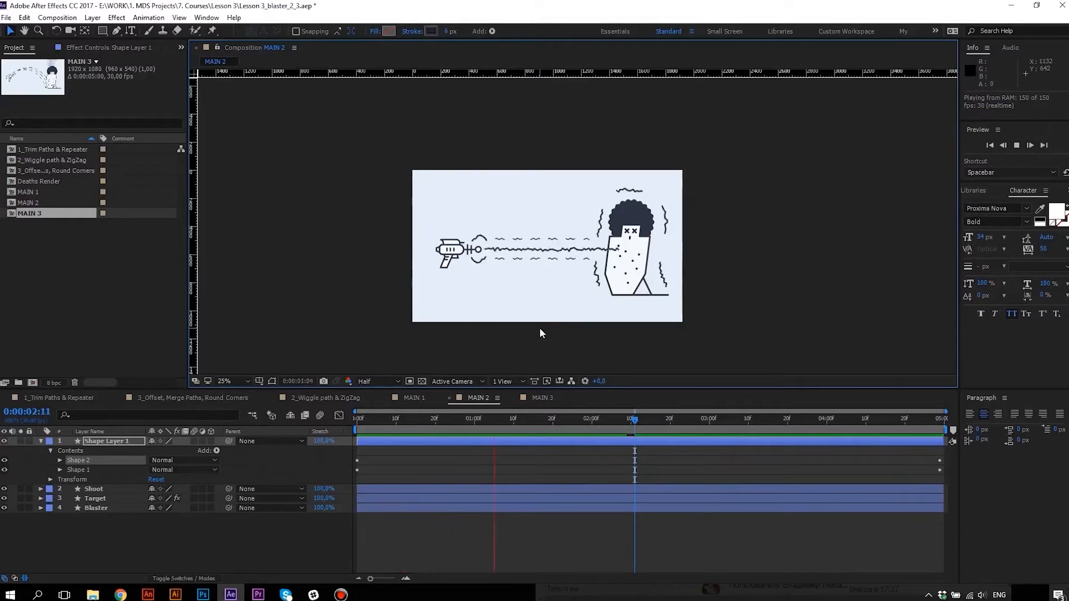
pyautogui.press('space')
# Keyframe the Target layer's Position at frame 0 and set its X position to 1538.4 at frame 2.
pyautogui.click(103, 501)
pyautogui.scroll(2, 641, 278)
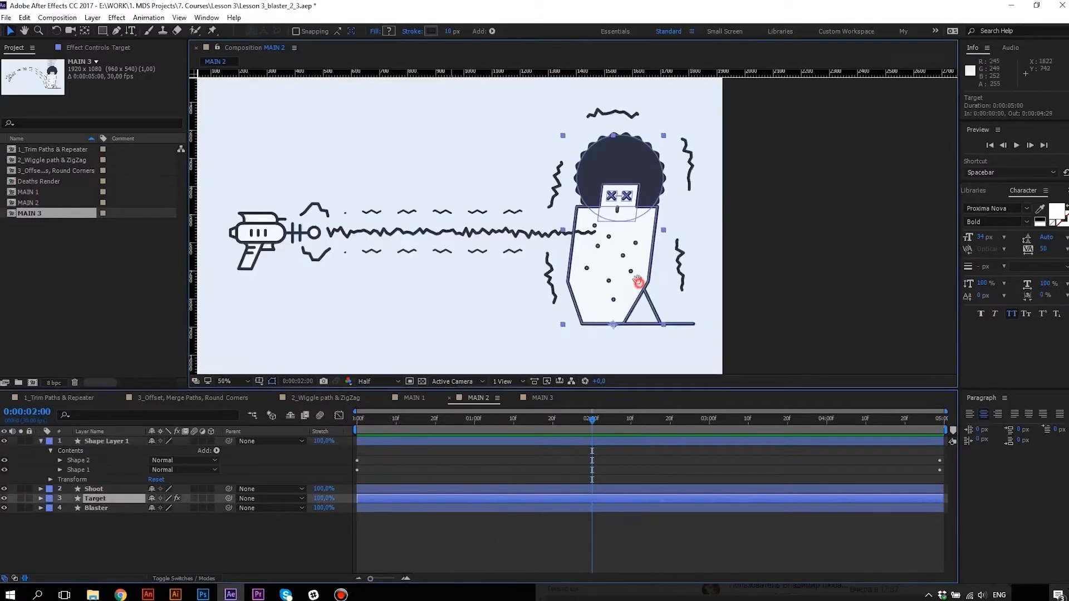
pyautogui.press('p')
pyautogui.click(358, 422)
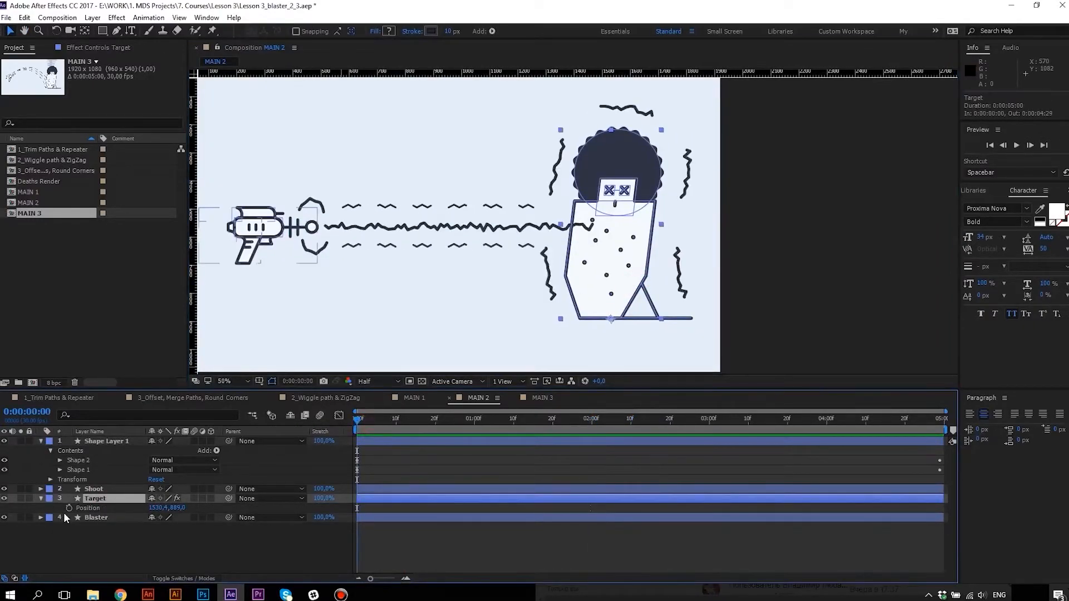
pyautogui.moveTo(358, 422); pyautogui.dragTo(367, 426)
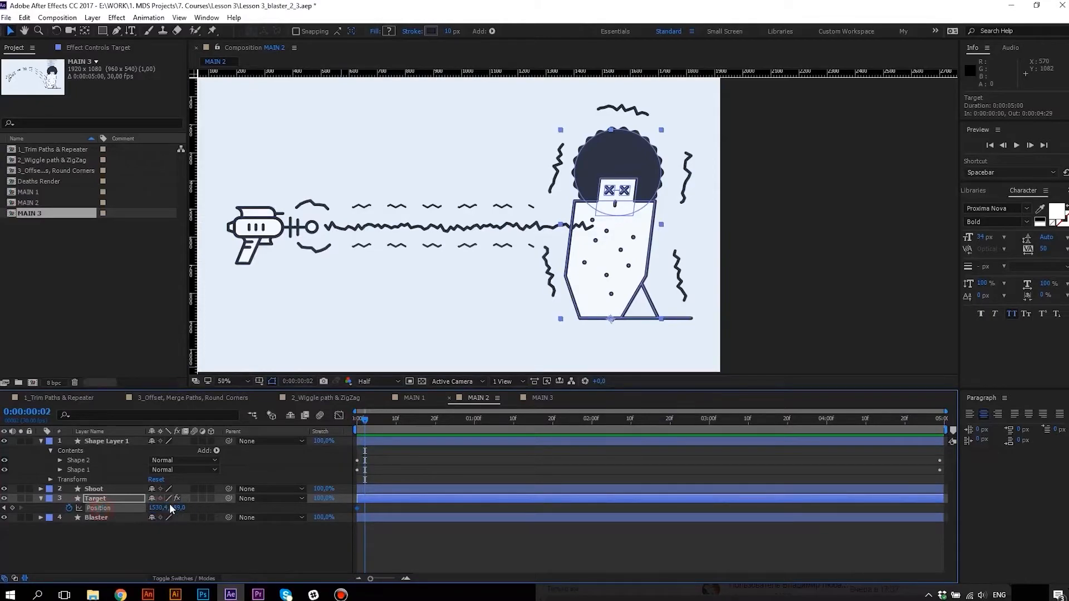
pyautogui.moveTo(171, 509); pyautogui.dragTo(175, 508)
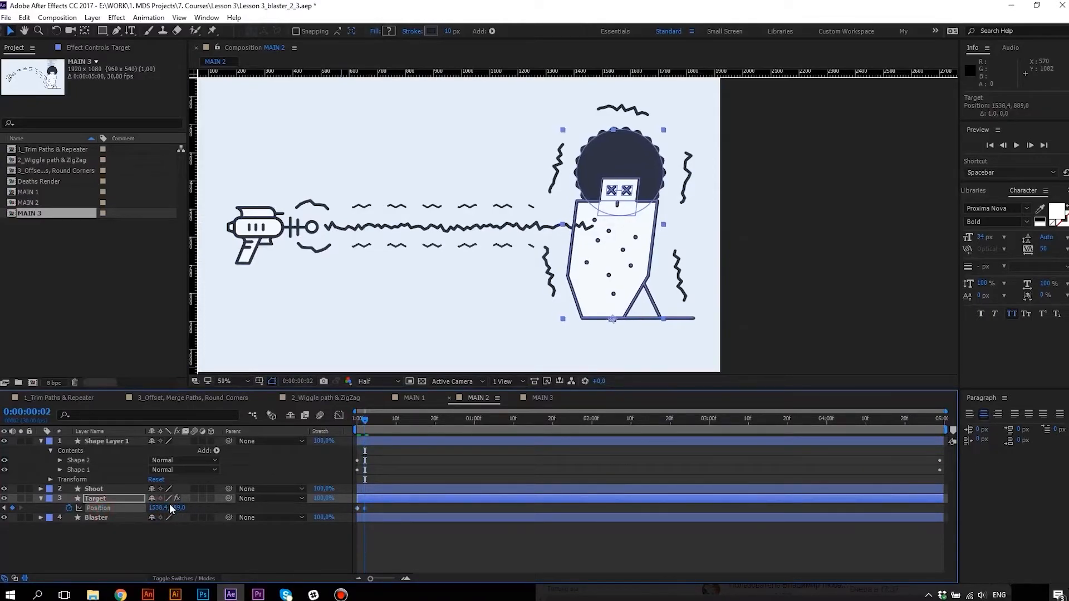
# Copy the Target's first Position keyframe and paste it at frame 4.
pyautogui.click(357, 508)
pyautogui.hotkey('ctrl', 'c')
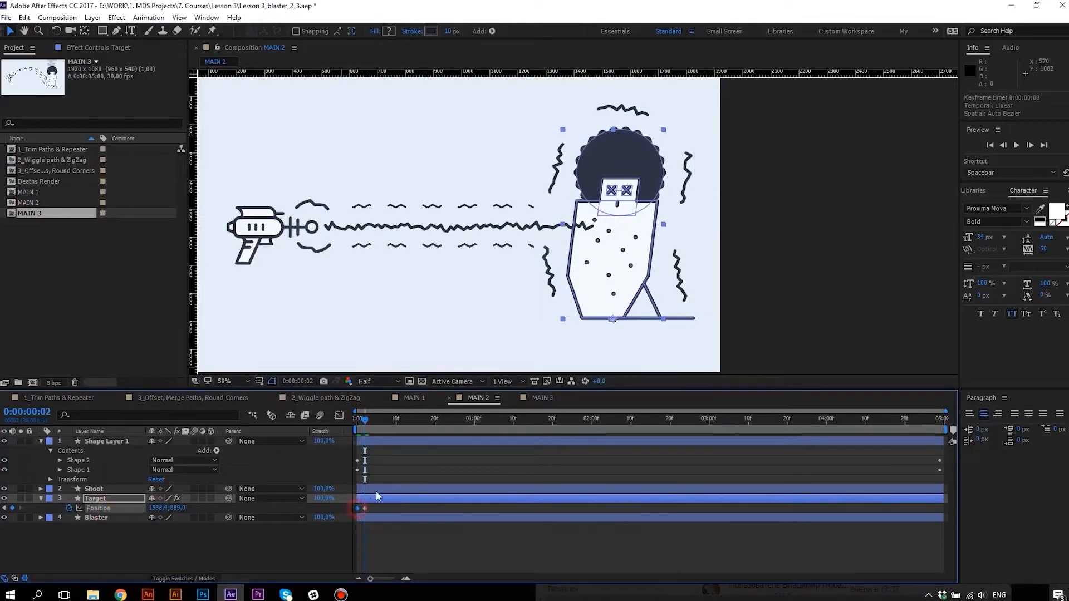
pyautogui.click(372, 426)
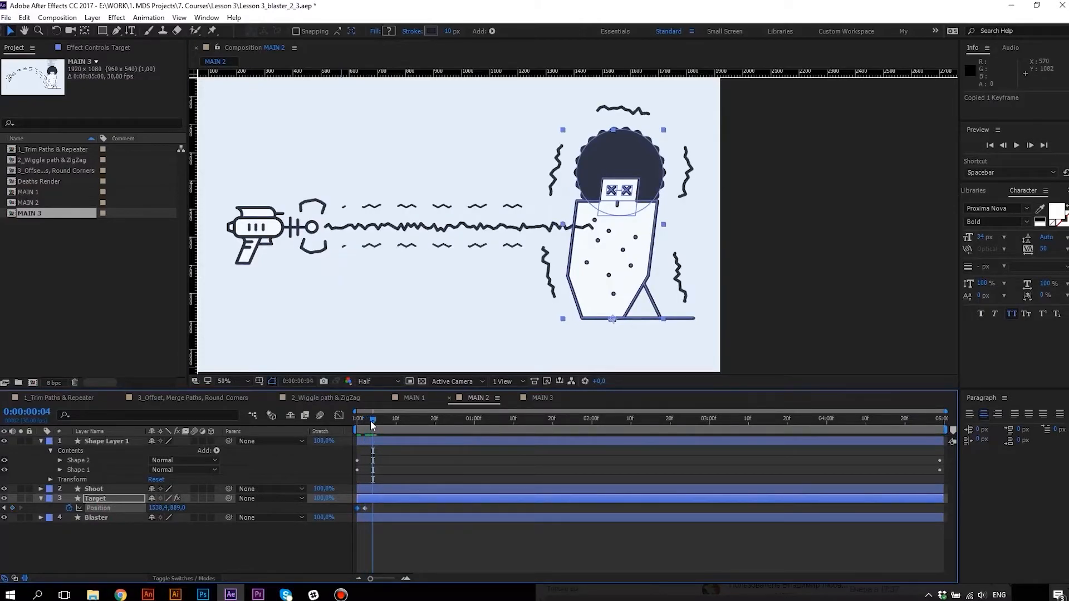
pyautogui.hotkey('ctrl', 'v')
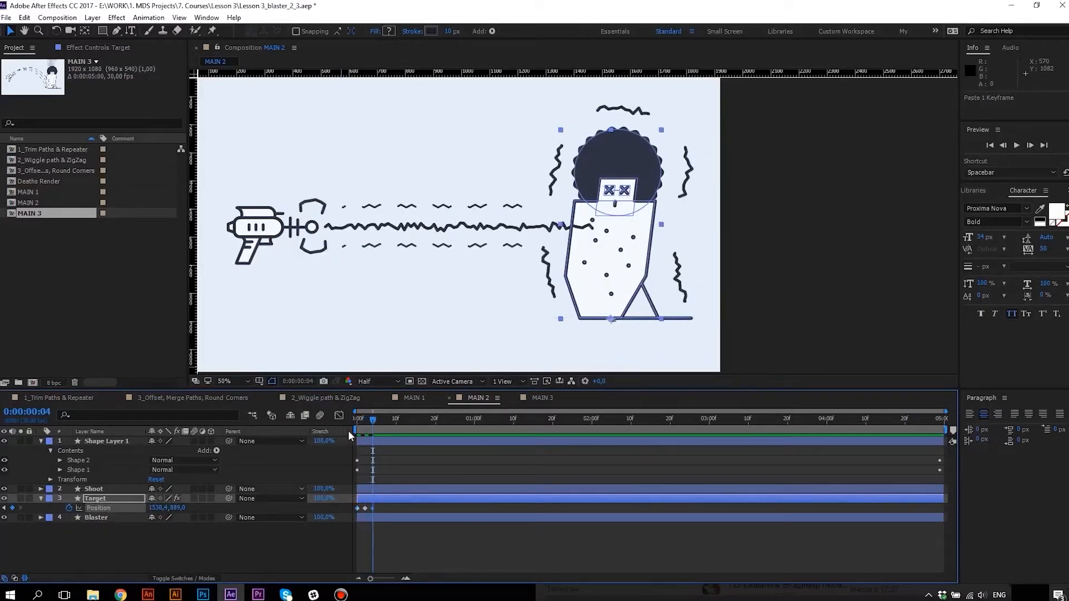
# Add the expression loopOut(); to the Target layer's Position to repeat the shake.
pyautogui.click(356, 414)
pyautogui.moveTo(358, 419)
pyautogui.mouseDown()
pyautogui.moveTo(341, 418)
pyautogui.moveTo(376, 425)
pyautogui.mouseUp()
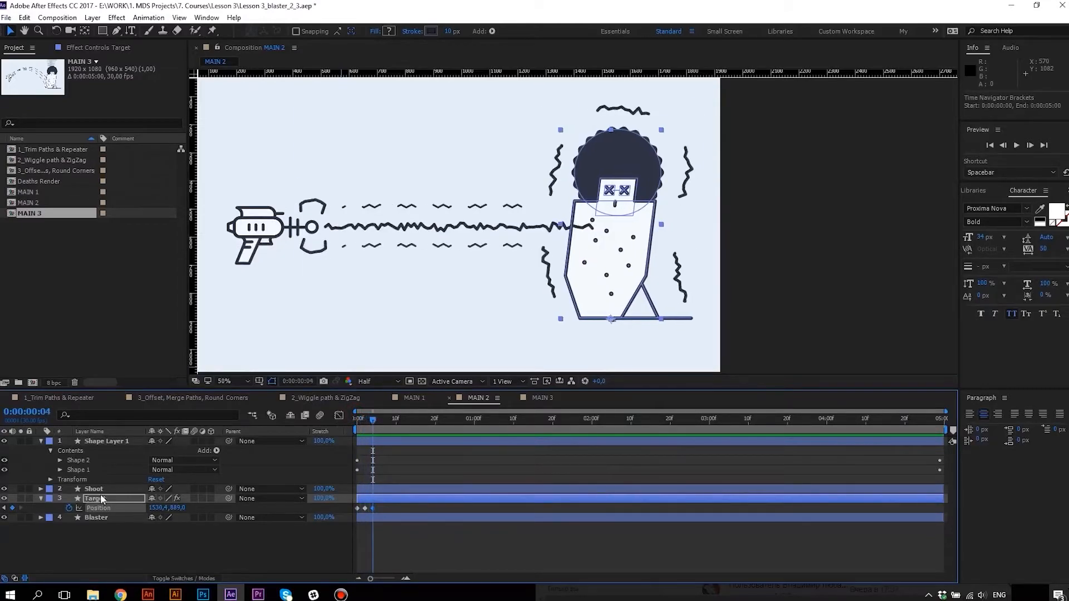
pyautogui.keyDown('alt'); pyautogui.click(69, 508); pyautogui.keyUp('alt')
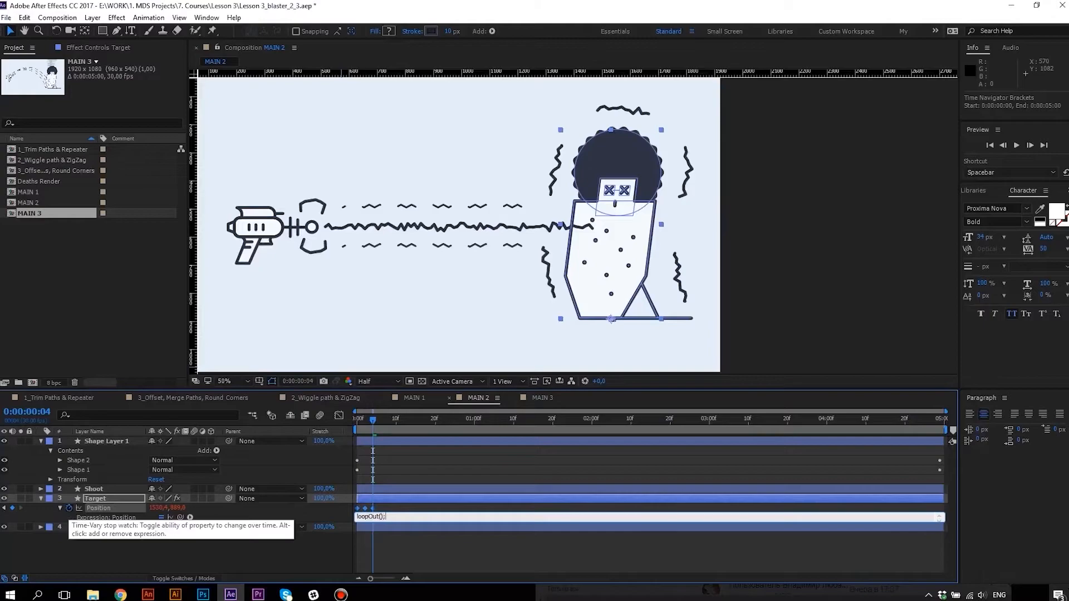
pyautogui.click(281, 551)
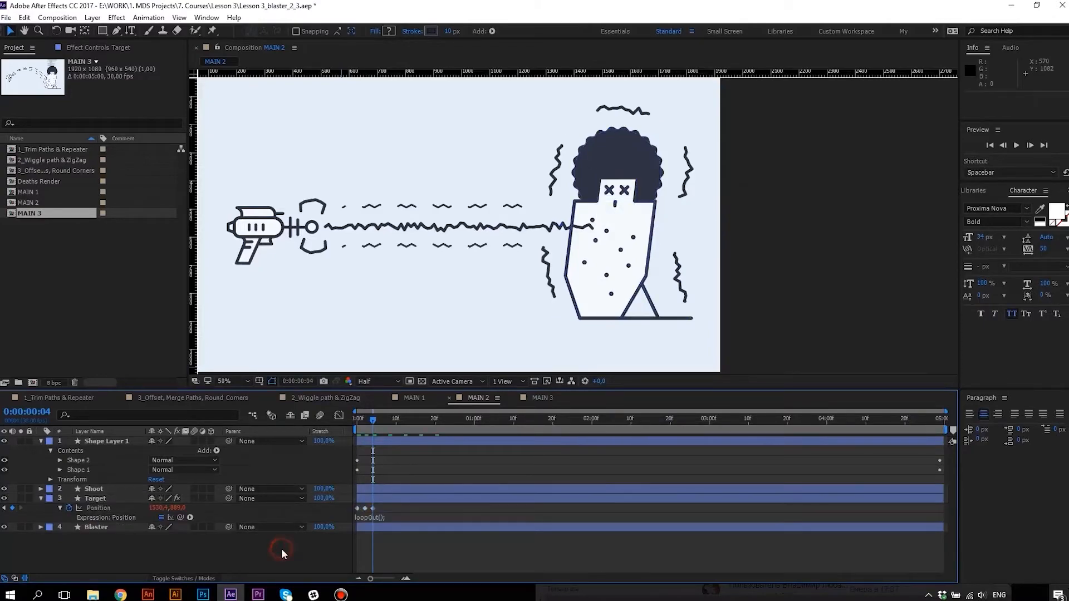
# Preview MAIN 2 to check the looping shake of the target.
pyautogui.press('space')
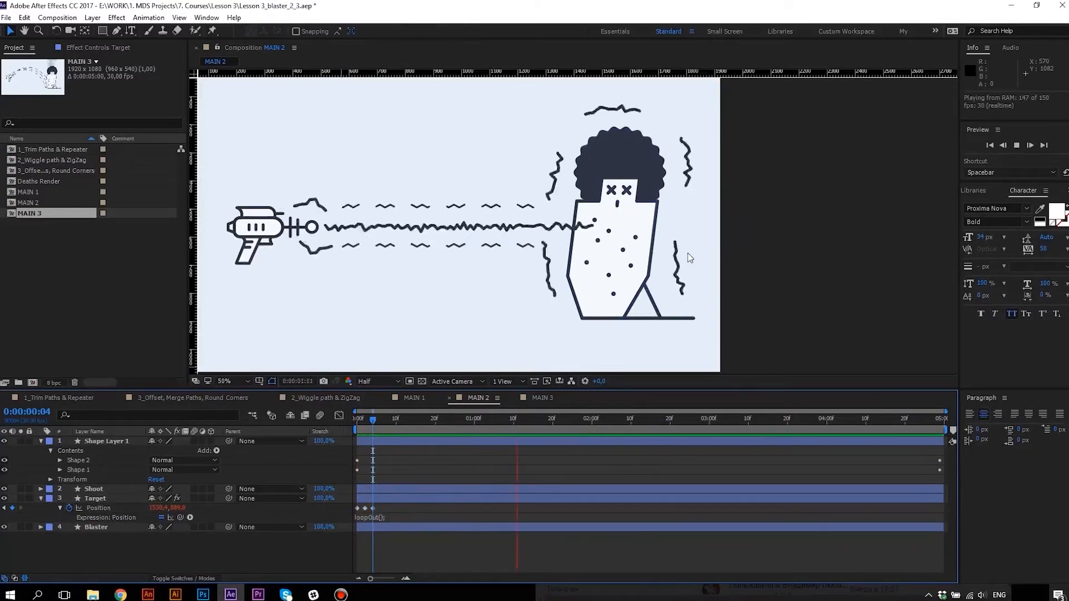
pyautogui.scroll(-1, 687, 252)
pyautogui.scroll(1, 568, 223)
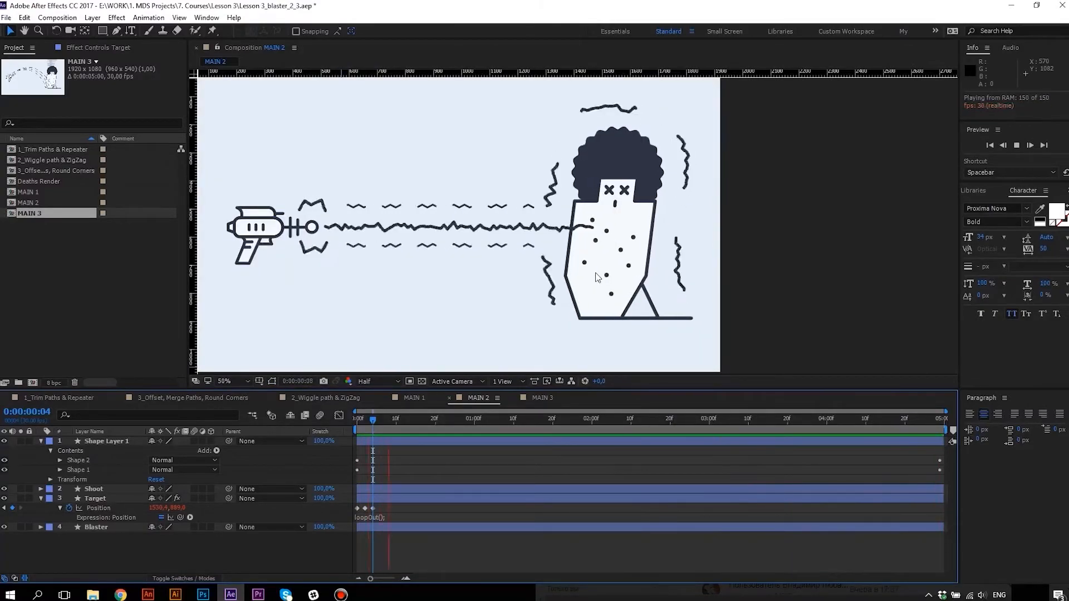
# Keyframe the Blaster layer's Rotation at frame 0 and set it to 3° at frame 2.
pyautogui.moveTo(360, 421)
pyautogui.mouseDown()
pyautogui.moveTo(351, 423)
pyautogui.moveTo(374, 422)
pyautogui.mouseUp()
pyautogui.click(101, 528)
pyautogui.press('r')
pyautogui.click(69, 537)
pyautogui.click(166, 538)
pyautogui.write('3')
pyautogui.press('Return')
# Copy the Blaster's first Rotation keyframe and paste it at frame 4.
pyautogui.click(357, 537)
pyautogui.hotkey('ctrl', 'c')
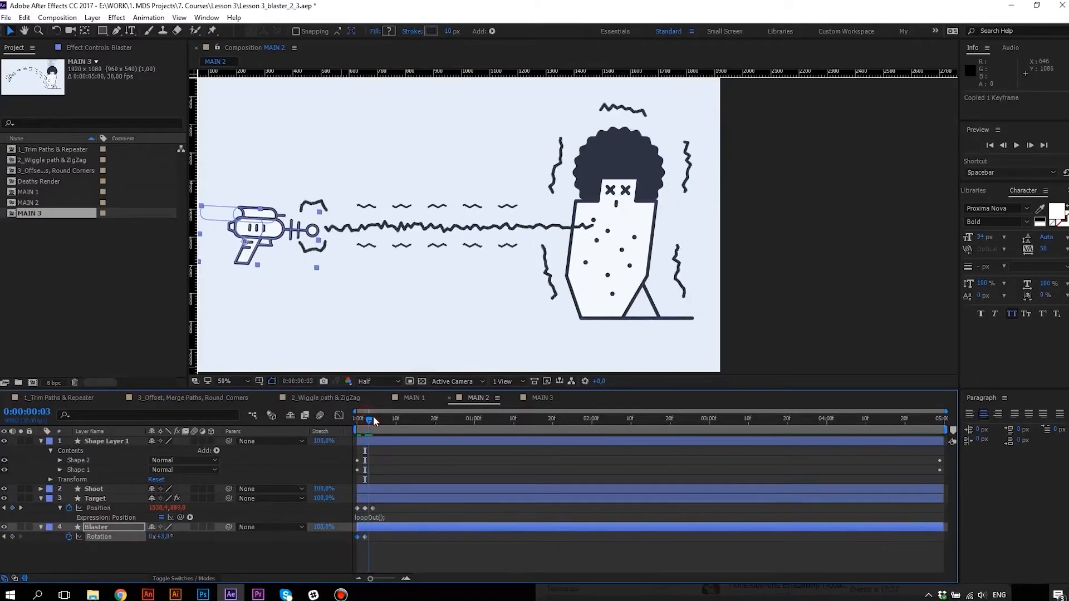
pyautogui.hotkey('ctrl', 'v')
# Add the Target's loopOut(); expression to the Blaster's Rotation and preview the composition.
pyautogui.click(370, 518)
pyautogui.keyDown('alt'); pyautogui.click(69, 538); pyautogui.keyUp('alt')
pyautogui.hotkey('ctrl', 'v')
pyautogui.press('space')
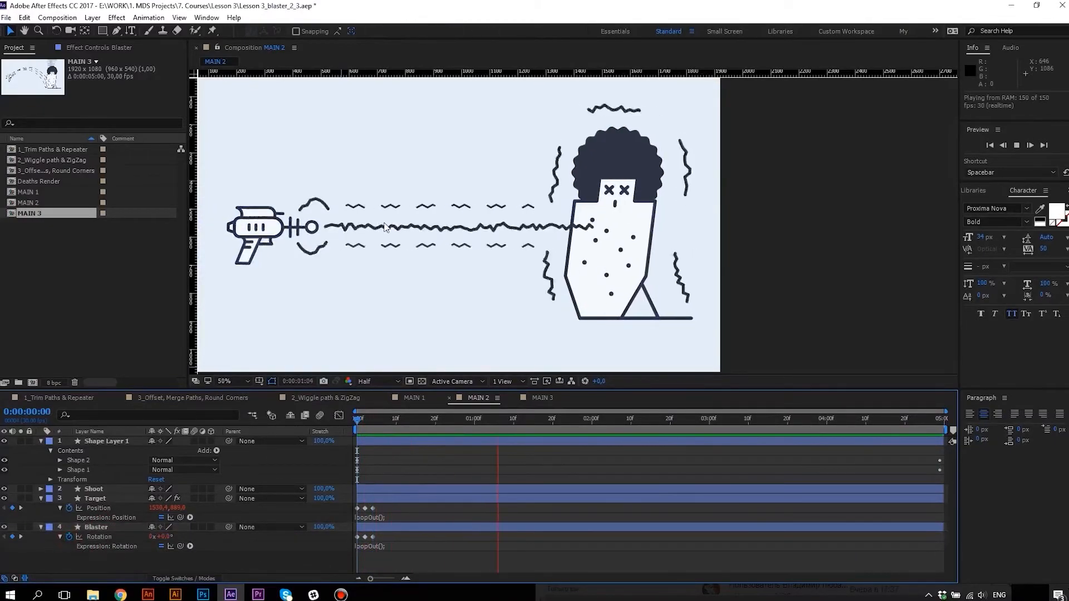
pyautogui.press(',')
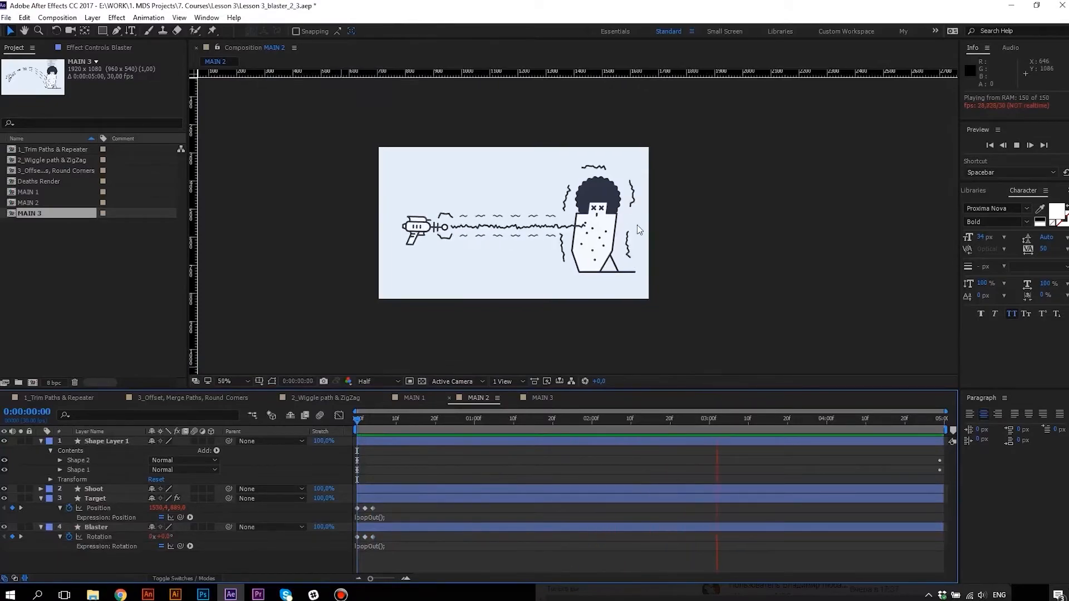
pyautogui.scroll(1, 640, 229)
pyautogui.press('space')
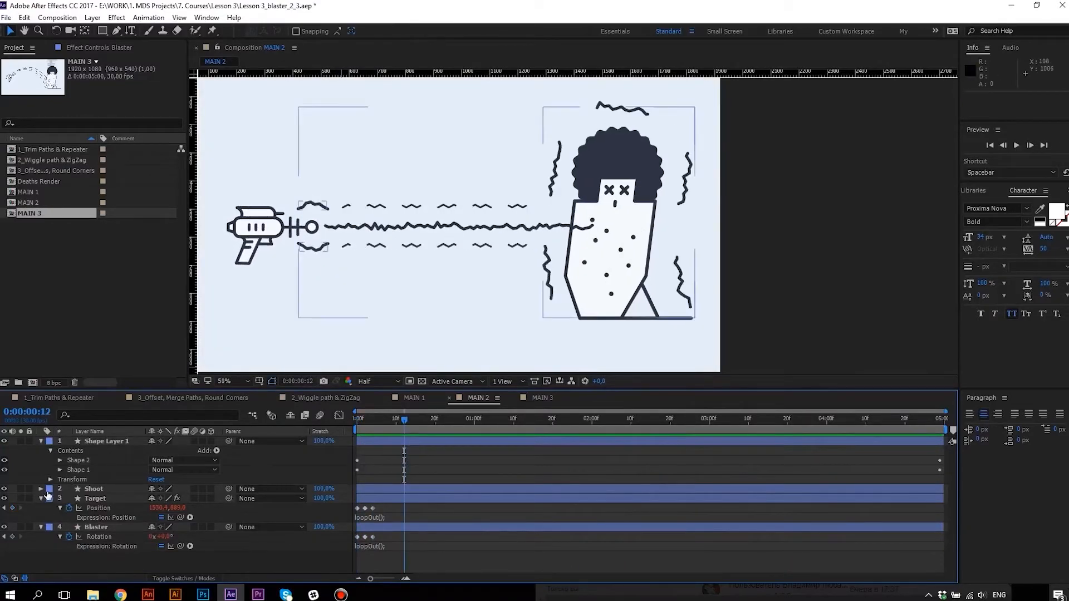
# Collapse Shape Layer 1 and Blaster, and display the Target layer's main property groups.
pyautogui.click(41, 441)
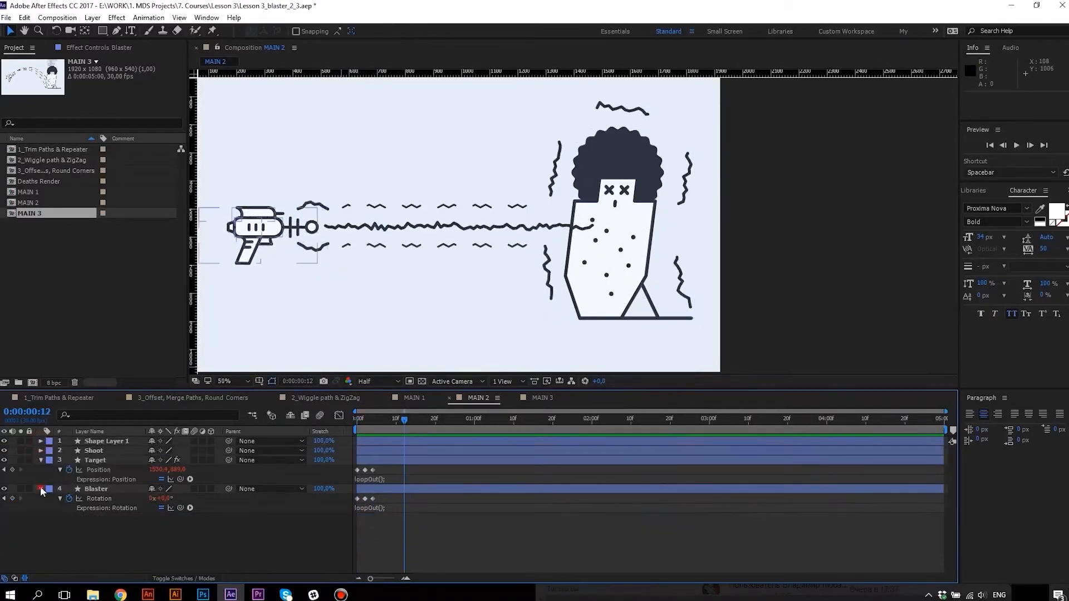
pyautogui.click(41, 489)
pyautogui.click(42, 462)
pyautogui.click(41, 461)
pyautogui.click(41, 461)
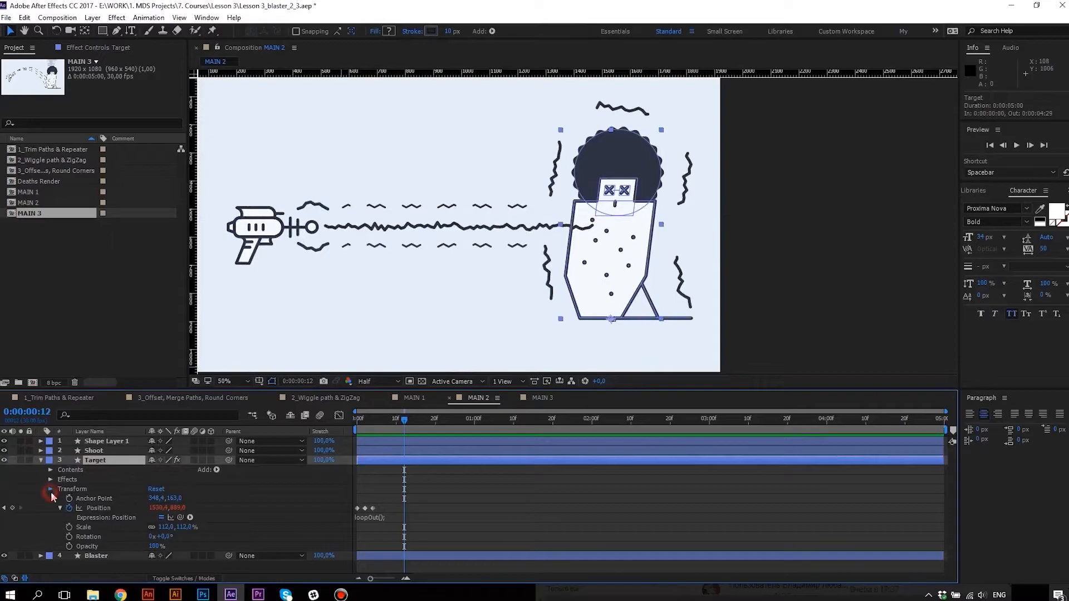
pyautogui.click(50, 490)
pyautogui.click(68, 473)
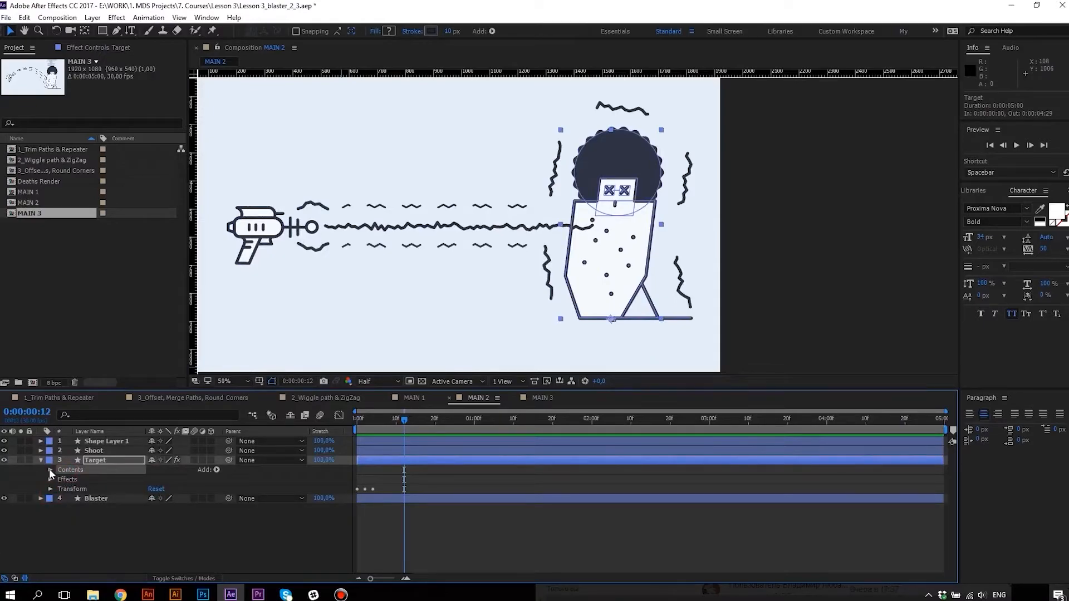
# Set the points of the Zig Zag on the Target layer's Hair group to Corner.
pyautogui.click(51, 470)
pyautogui.click(75, 518)
pyautogui.click(60, 518)
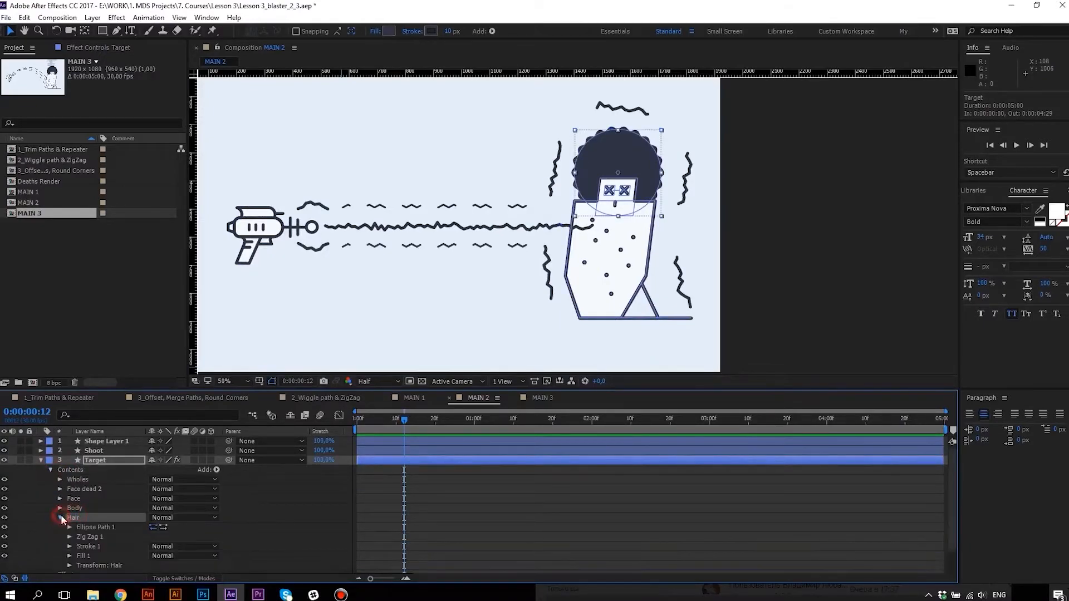
pyautogui.click(93, 537)
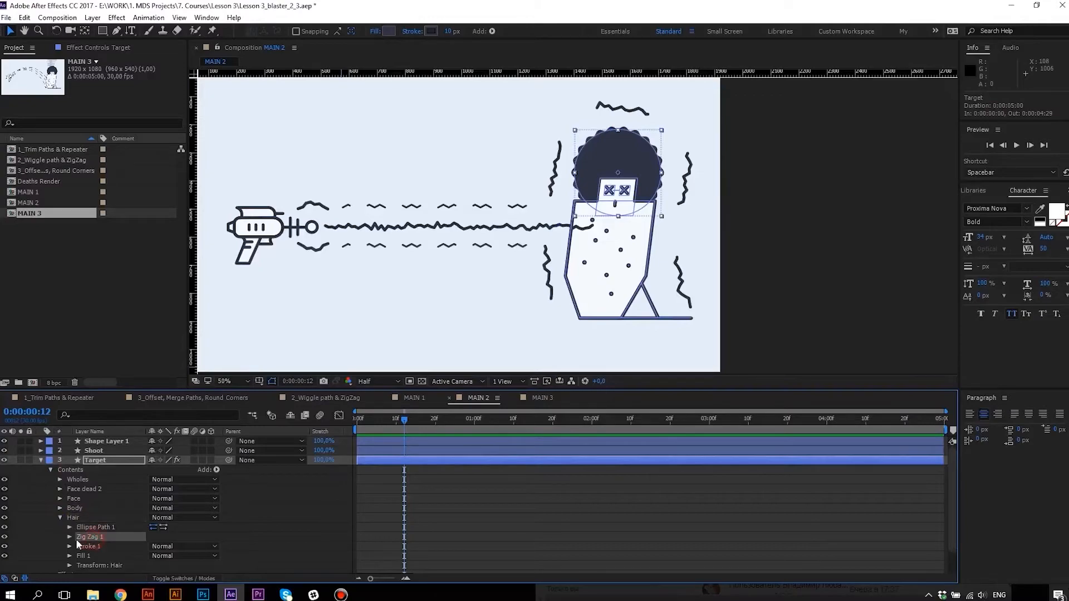
pyautogui.click(70, 538)
pyautogui.moveTo(368, 419); pyautogui.dragTo(345, 424)
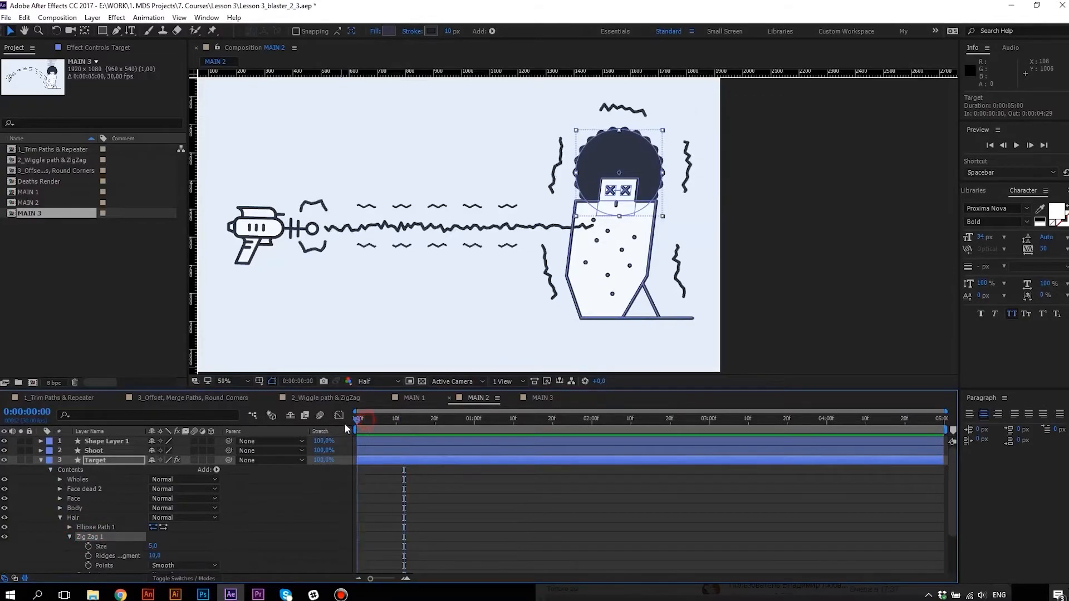
pyautogui.click(158, 565)
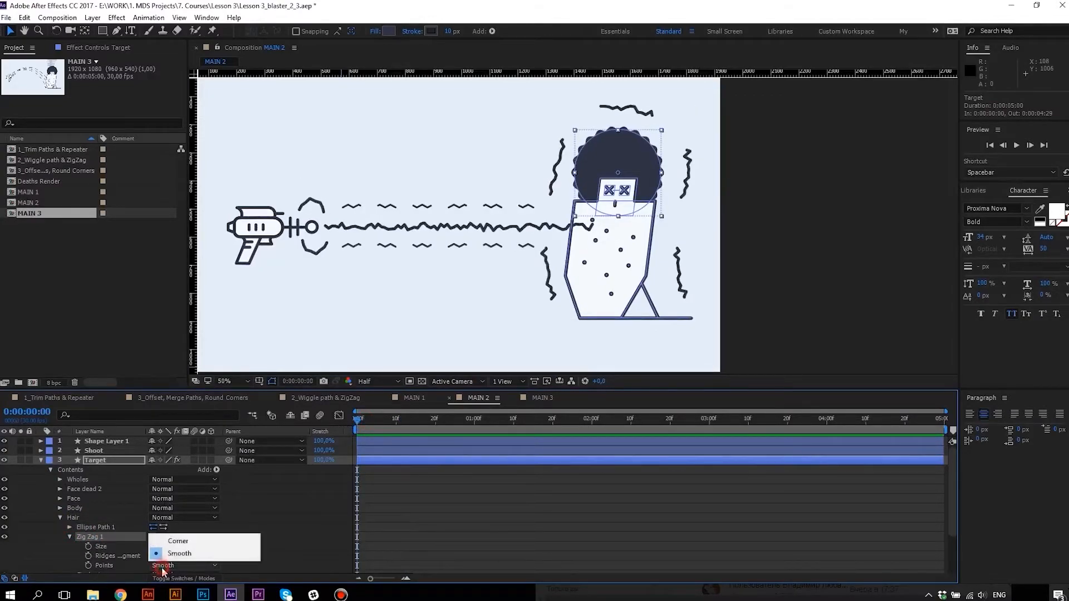
pyautogui.click(177, 538)
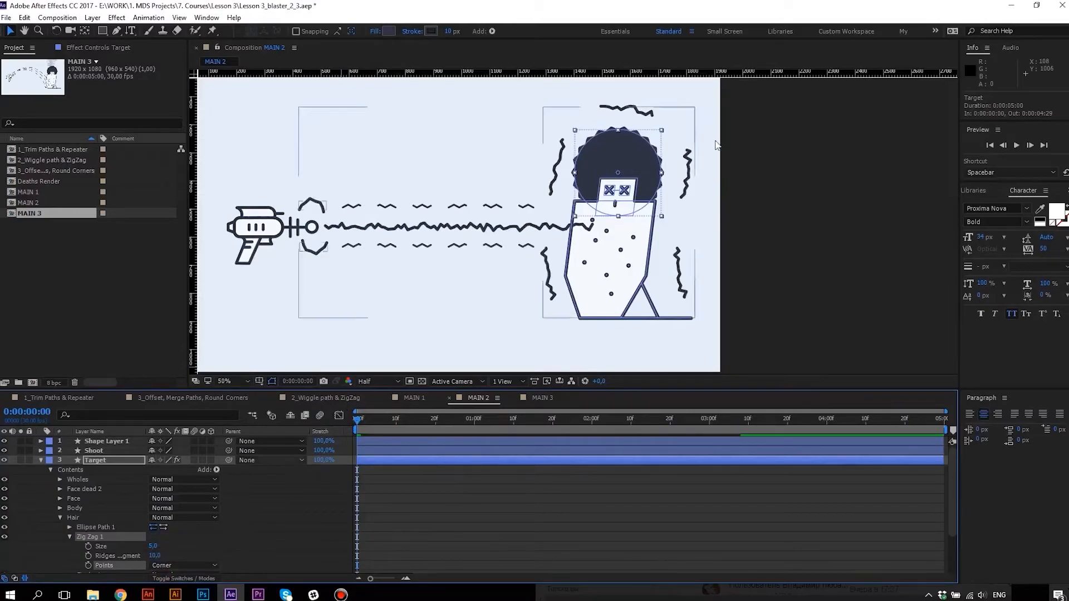
# Keyframe the hair Zig Zag's Size at frame 0 and set it to 20 at frame 2.
pyautogui.click(91, 548)
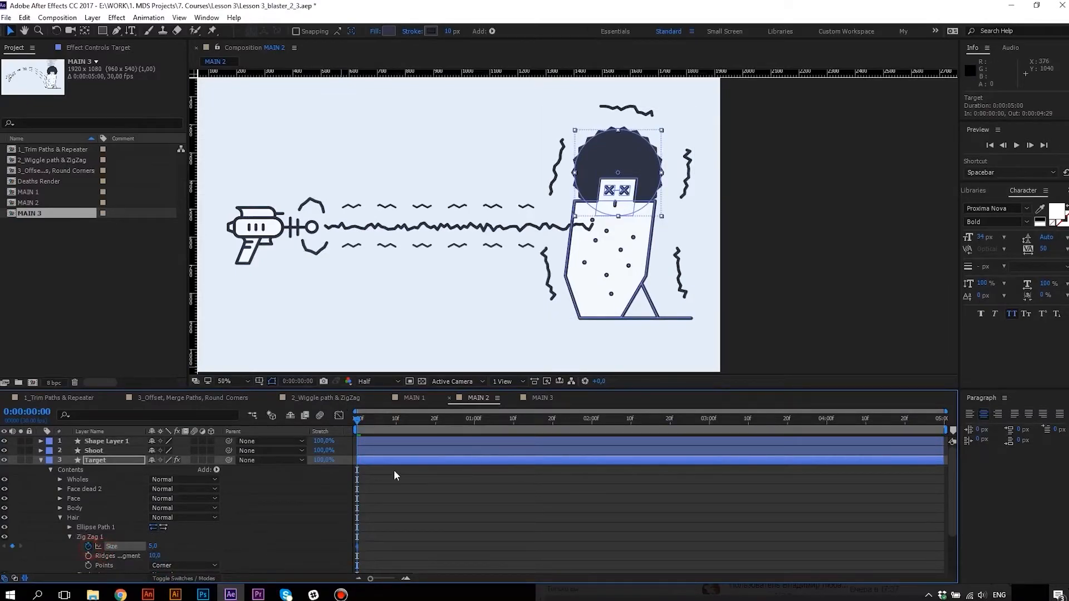
pyautogui.press('space')
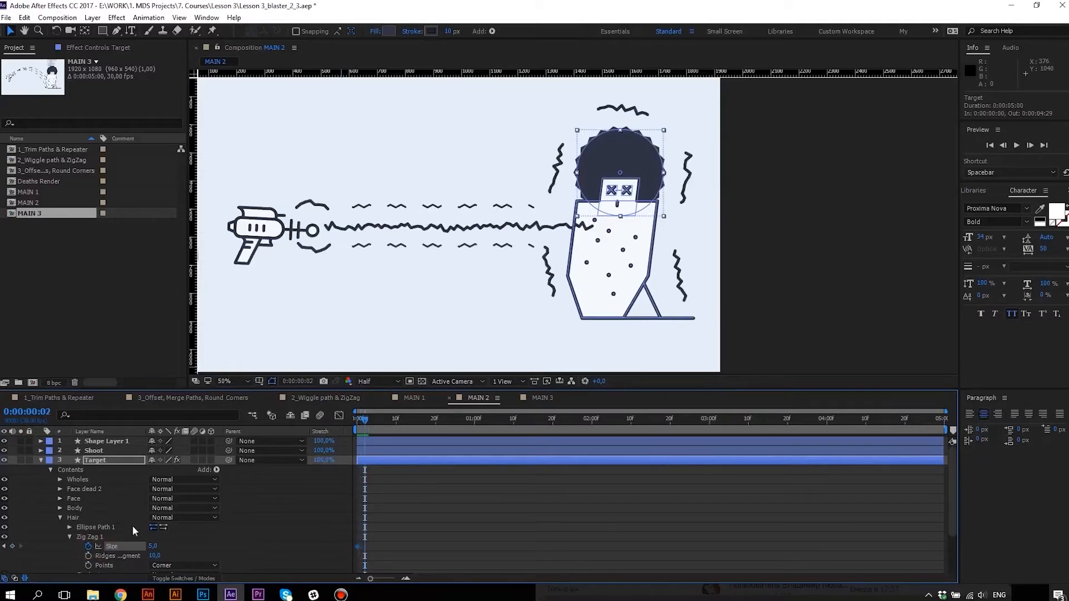
pyautogui.write('20')
pyautogui.press('Return')
# Set the hair Zig Zag's Size to 10 at frame 4 and 20 at frame 6.
pyautogui.press('pagedown')
pyautogui.press('pagedown')
pyautogui.click(154, 547)
pyautogui.write('10')
pyautogui.press('Return')
pyautogui.press('pagedown')
pyautogui.press('pagedown')
pyautogui.click(154, 546)
pyautogui.write('20')
pyautogui.press('Home')
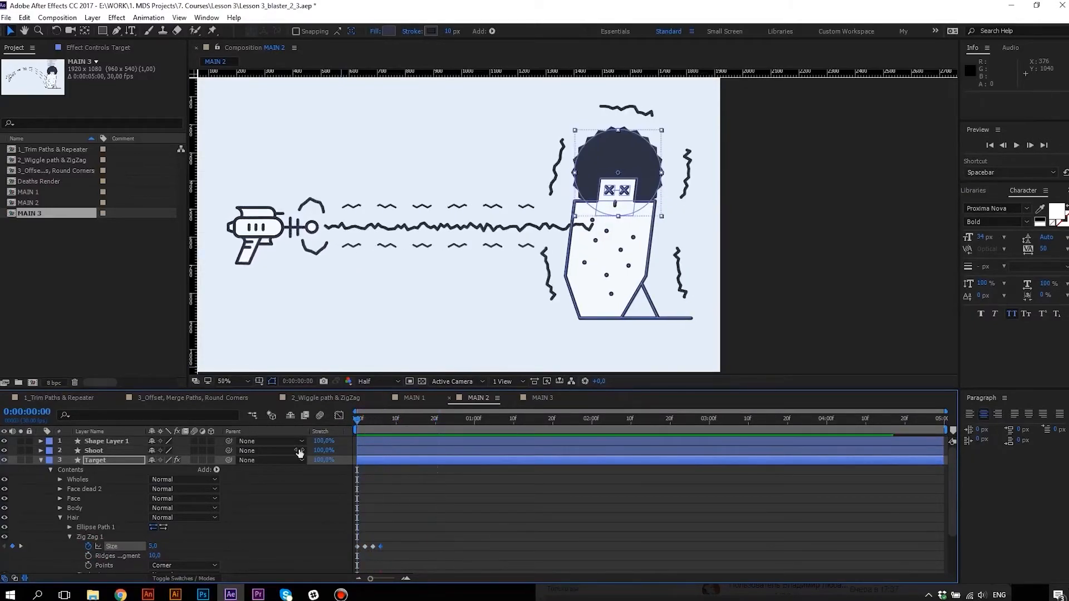
# Add the expression loopOut(); to the hair Zig Zag's Size and preview the animation in an enlarged viewer.
pyautogui.hotkey('alt', 'shift', '=')
pyautogui.write('loop')
pyautogui.click(432, 500)
pyautogui.press('space')
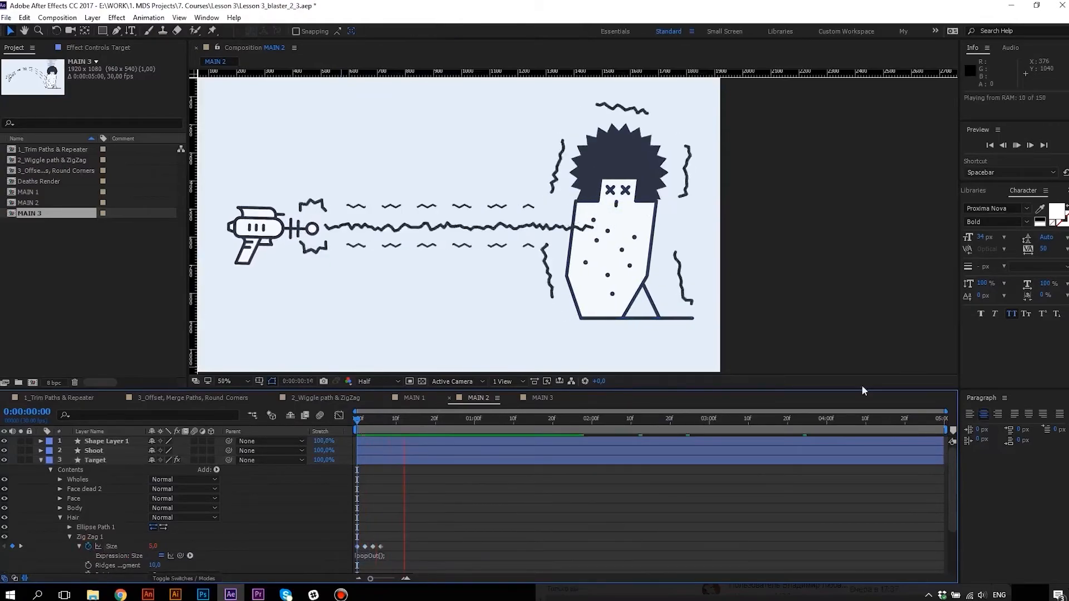
pyautogui.press('`')
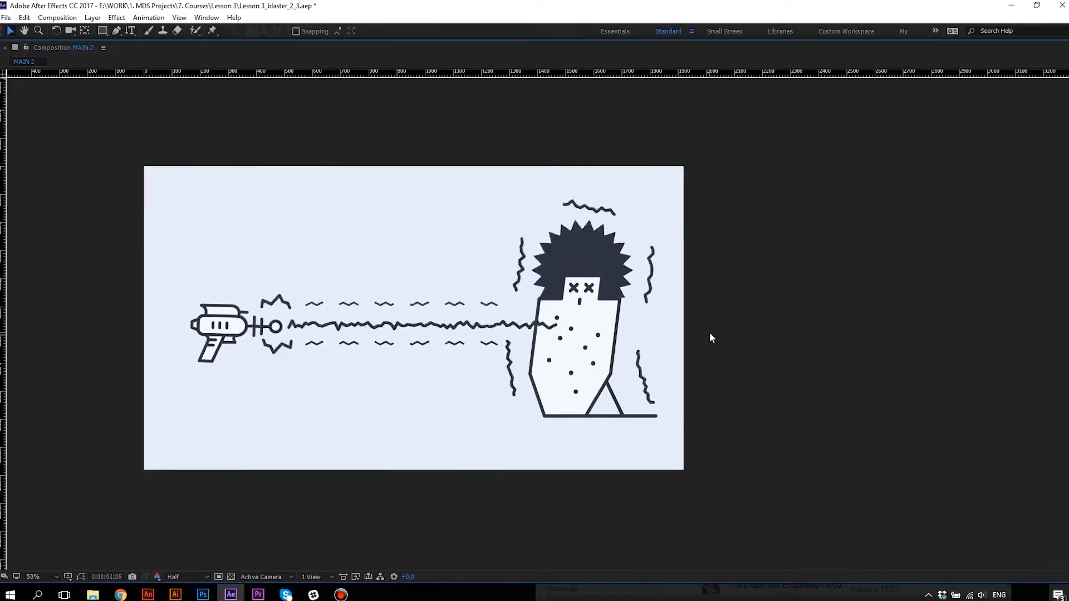
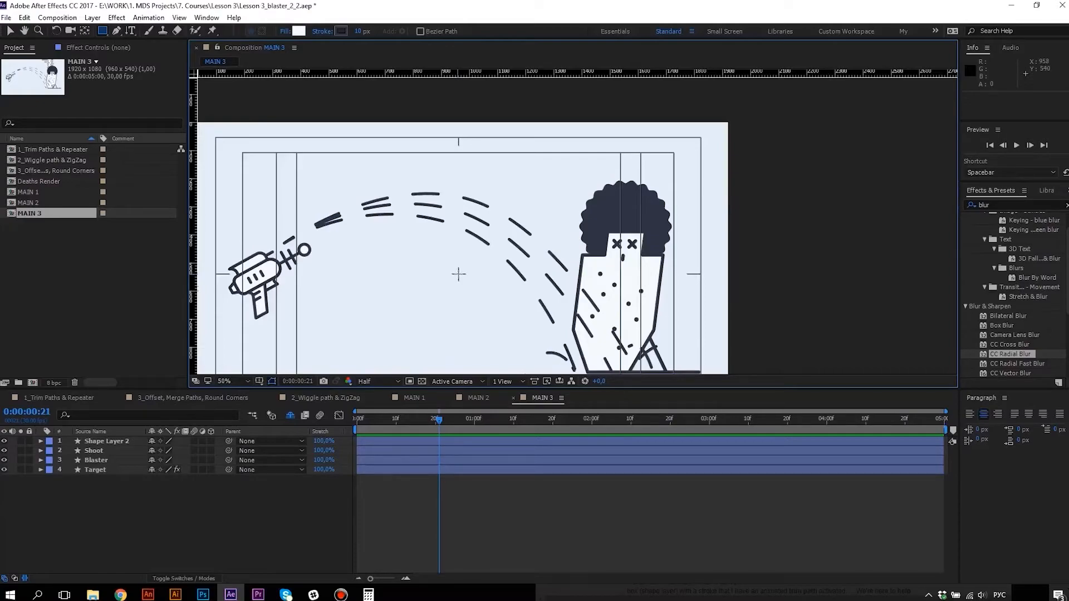
# Draw a small rectangle on a new shape layer at the centre of MAIN 3 and set its size to 150 × 30.
pyautogui.moveTo(458, 273); pyautogui.dragTo(469, 284)
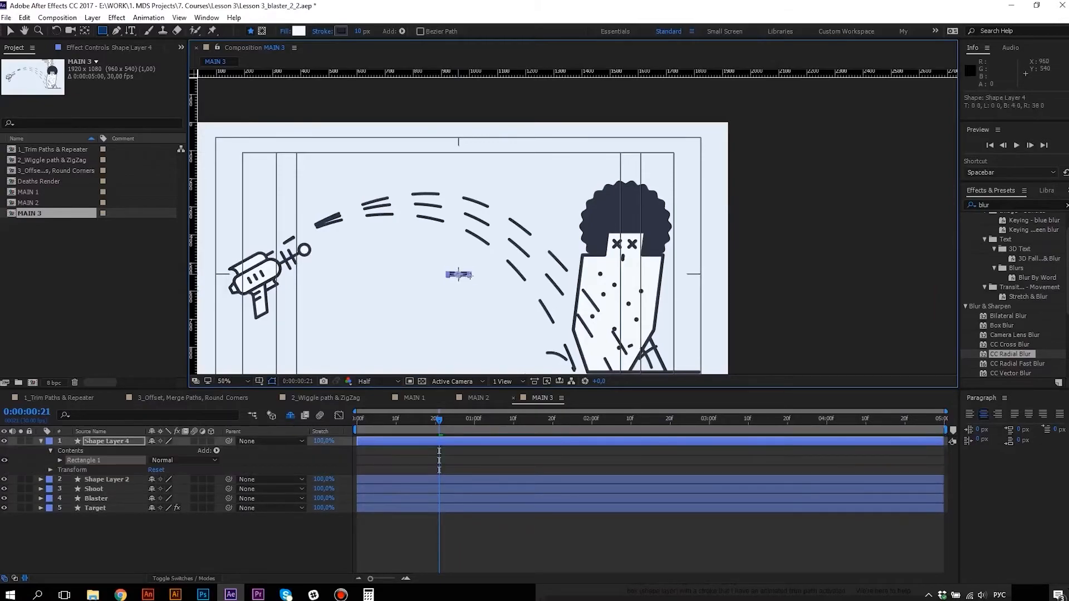
pyautogui.click(59, 460)
pyautogui.click(70, 469)
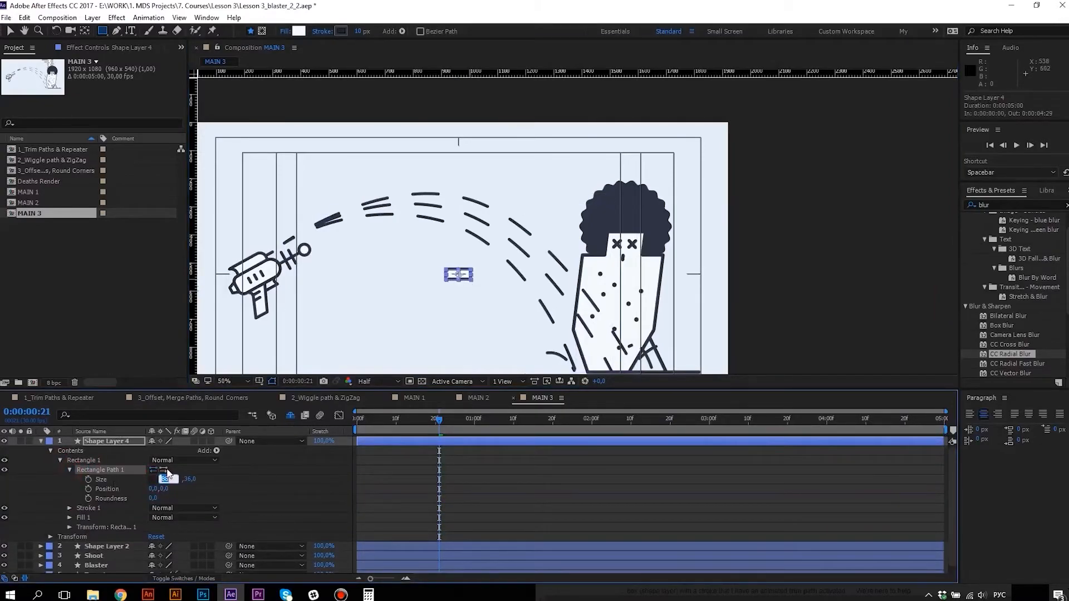
pyautogui.write('150')
pyautogui.press('Return')
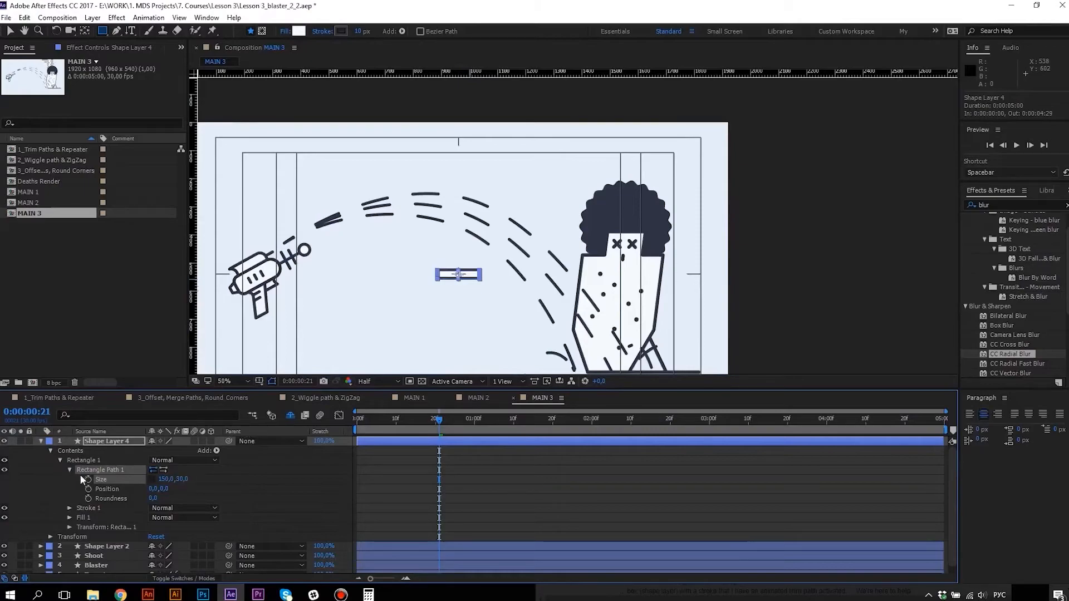
# Duplicate the rectangle within the shape layer and set the copy's size to 45 × 30.
pyautogui.click(70, 470)
pyautogui.hotkey('ctrl', 'd')
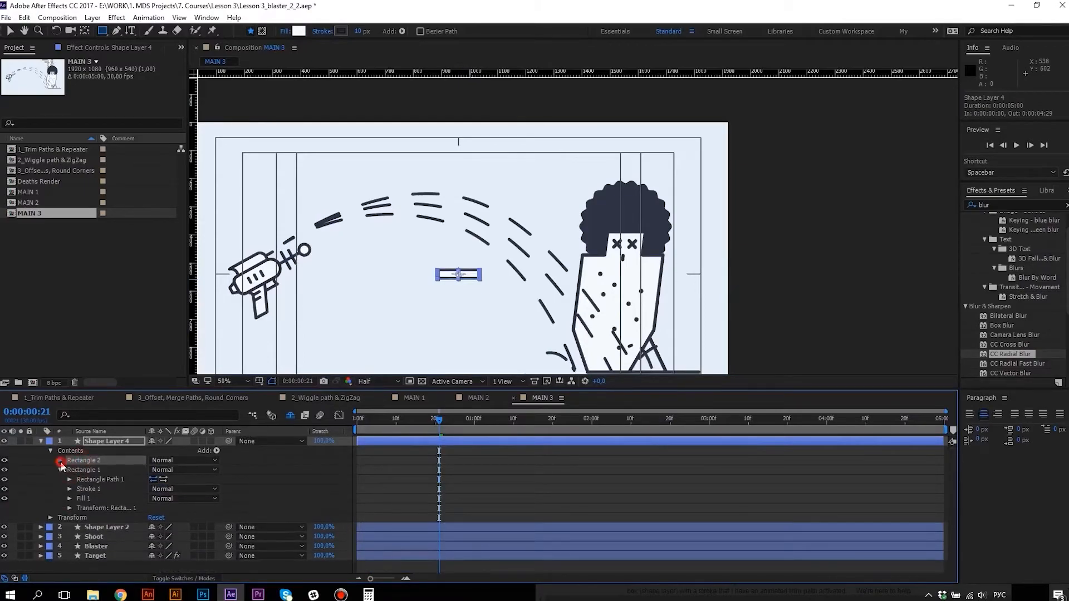
pyautogui.click(59, 460)
pyautogui.click(69, 471)
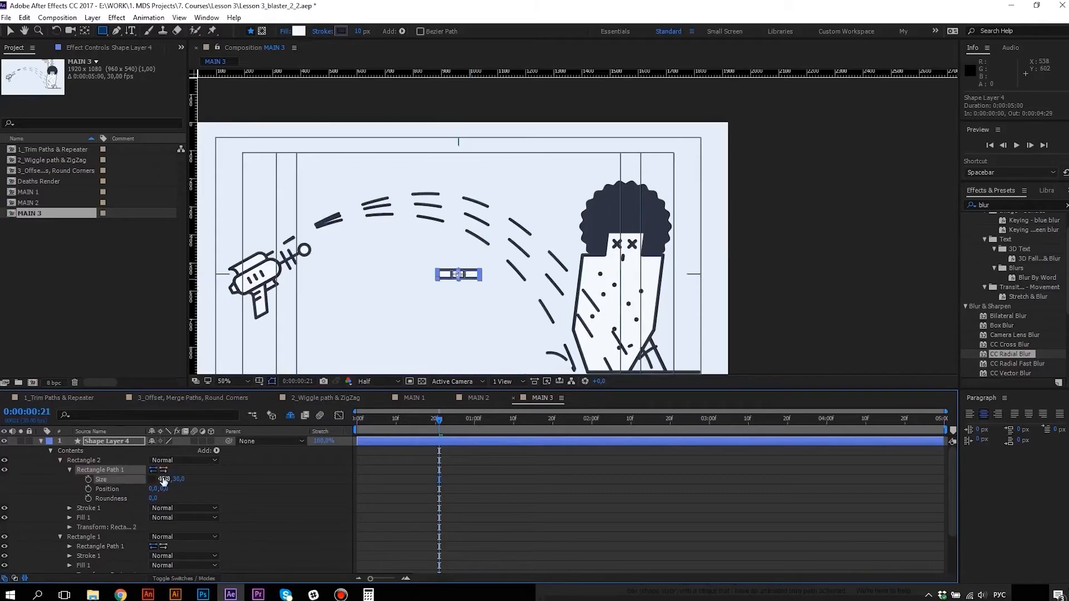
# Set the smaller rectangle's path position to 0, -29 so it sits on top of the wide one.
pyautogui.write('-20')
pyautogui.press('Return')
pyautogui.scroll(1, 474, 274)
pyautogui.scroll(-1, 475, 274)
pyautogui.scroll(1, 474, 274)
pyautogui.scroll(-1, 475, 274)
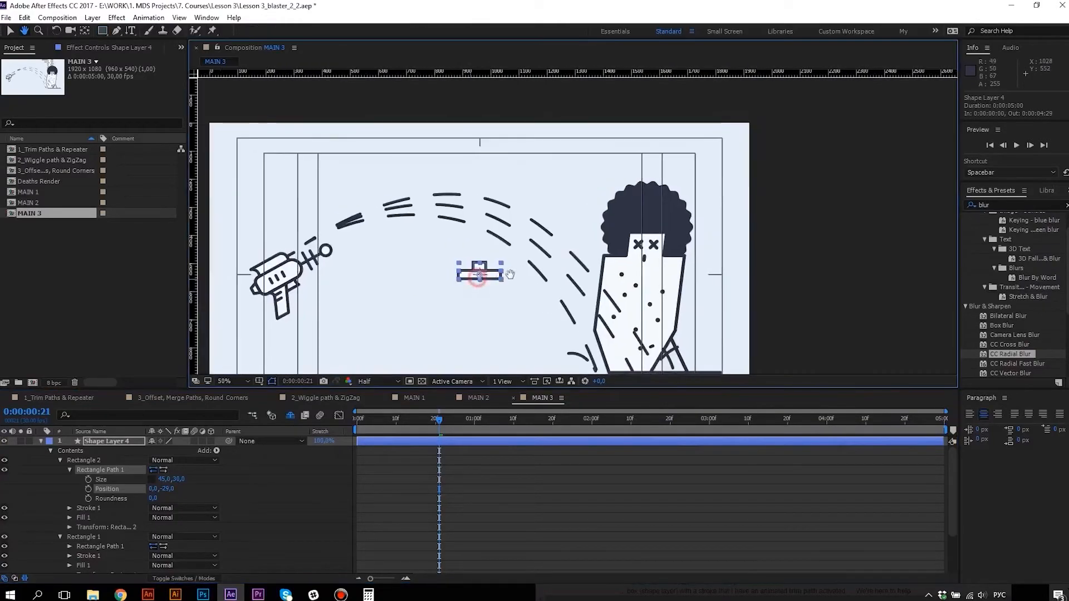
# Solo the new shape layer and collapse both of its rectangle groups.
pyautogui.click(40, 441)
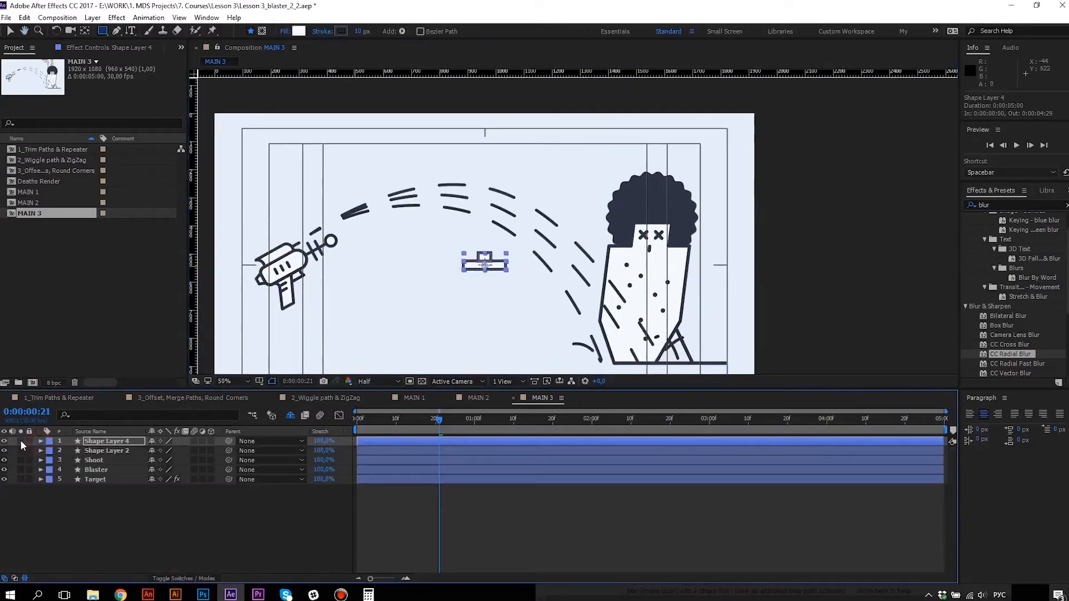
pyautogui.click(21, 441)
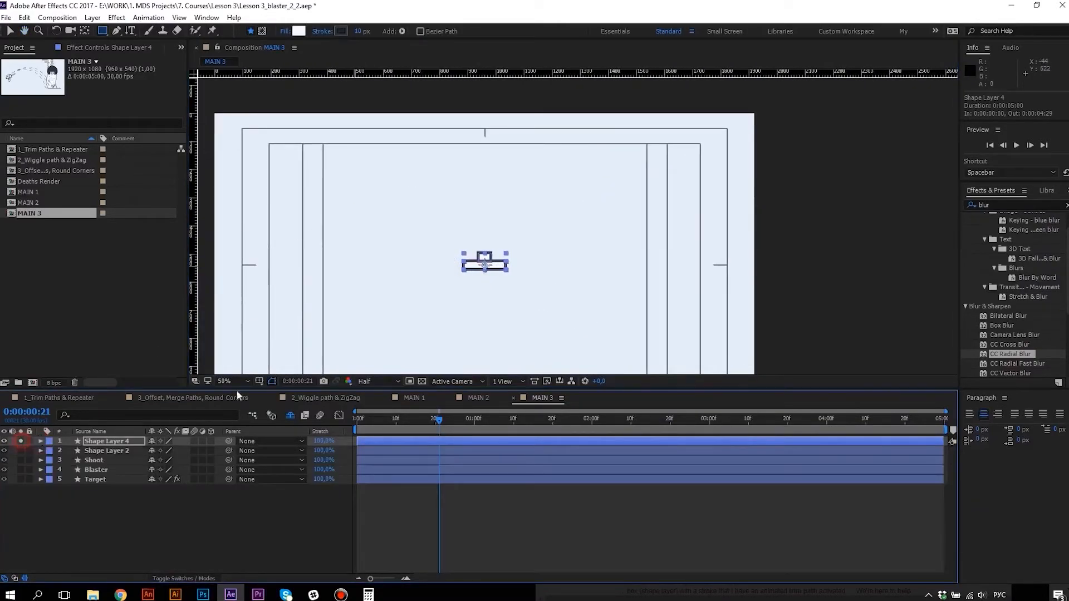
pyautogui.click(41, 441)
pyautogui.click(61, 461)
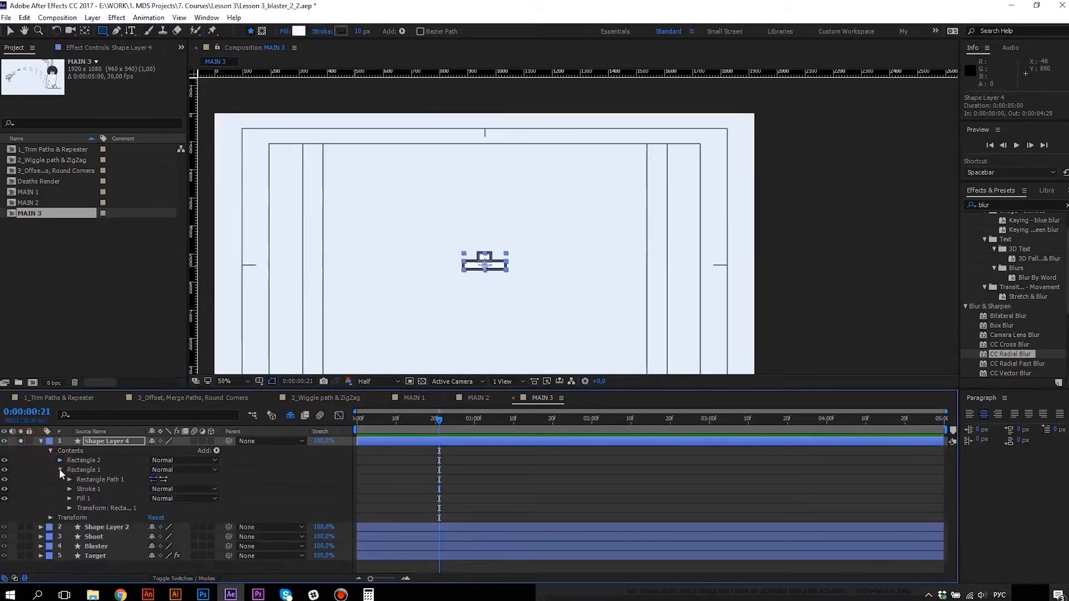
pyautogui.click(60, 469)
# Add a Repeater to the shape layer below both rectangles and set its copies to 60.
pyautogui.click(216, 451)
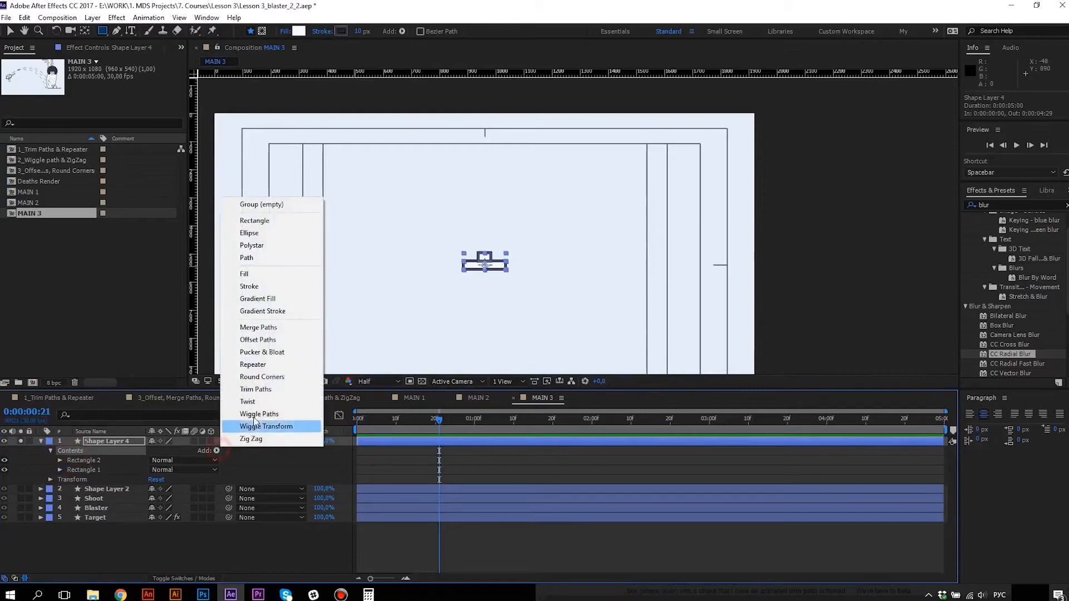
pyautogui.click(252, 365)
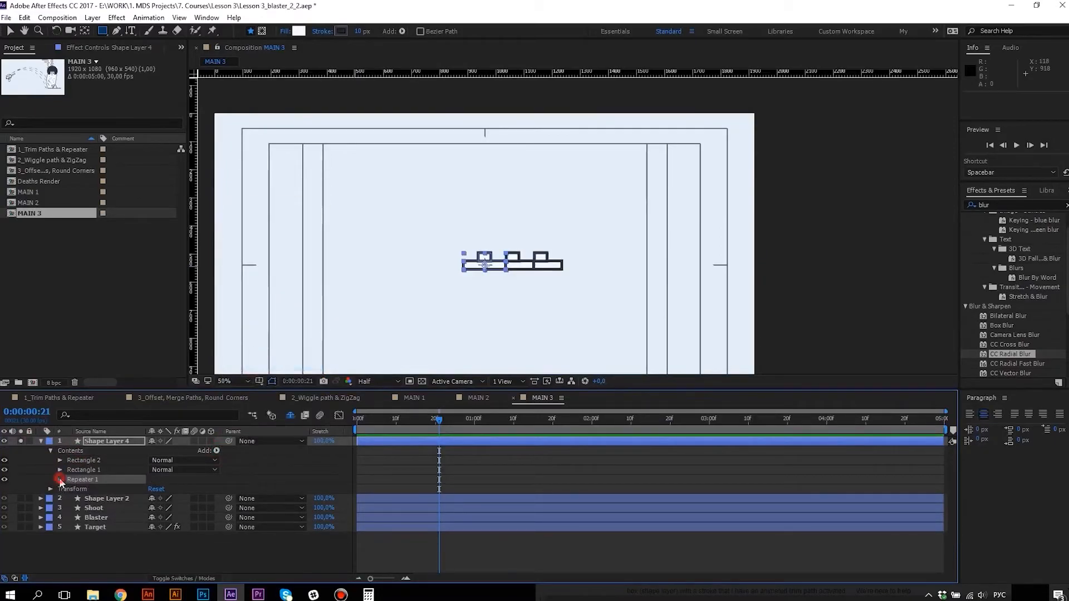
pyautogui.click(59, 478)
pyautogui.click(99, 490)
pyautogui.write('60')
pyautogui.press('Return')
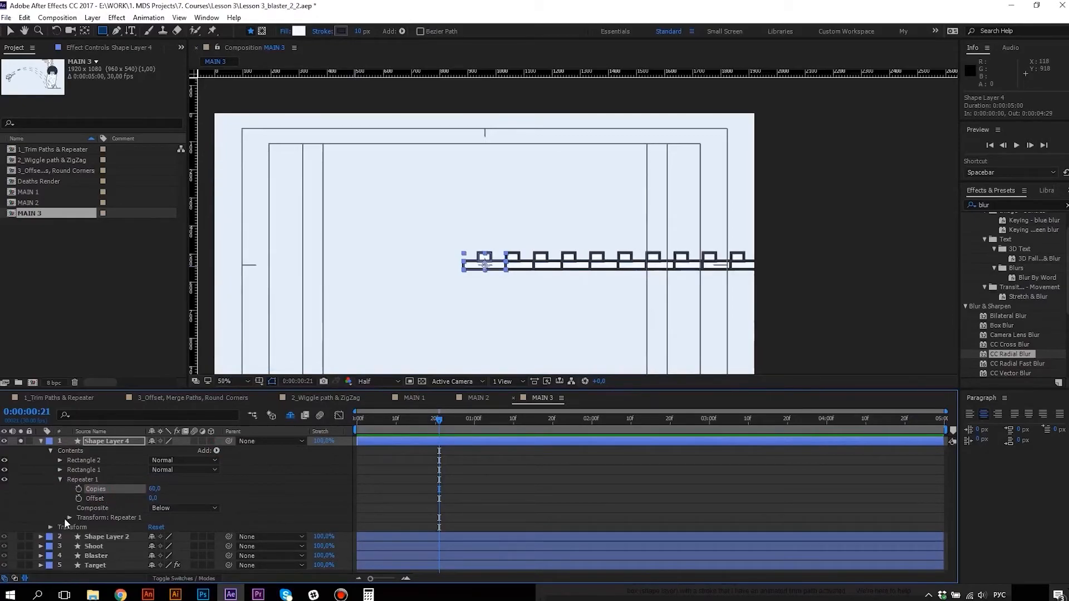
# Set the Repeater's transform position to 0, -59 to stack the copies upward.
pyautogui.click(67, 518)
pyautogui.click(156, 529)
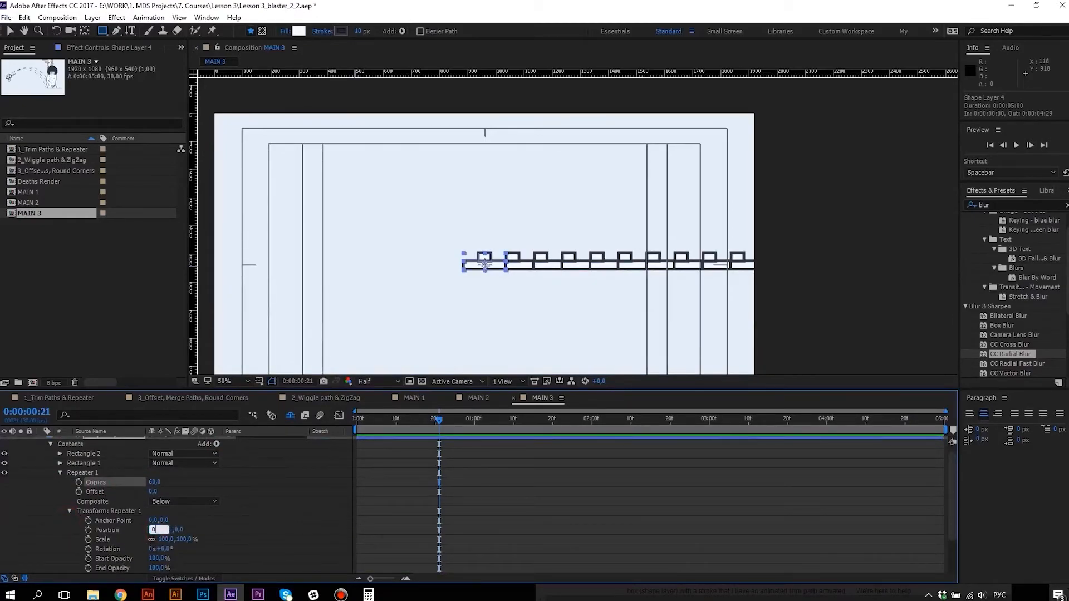
pyautogui.write('0')
pyautogui.press('Return')
pyautogui.click(163, 530)
pyautogui.write('-59')
pyautogui.press('Return')
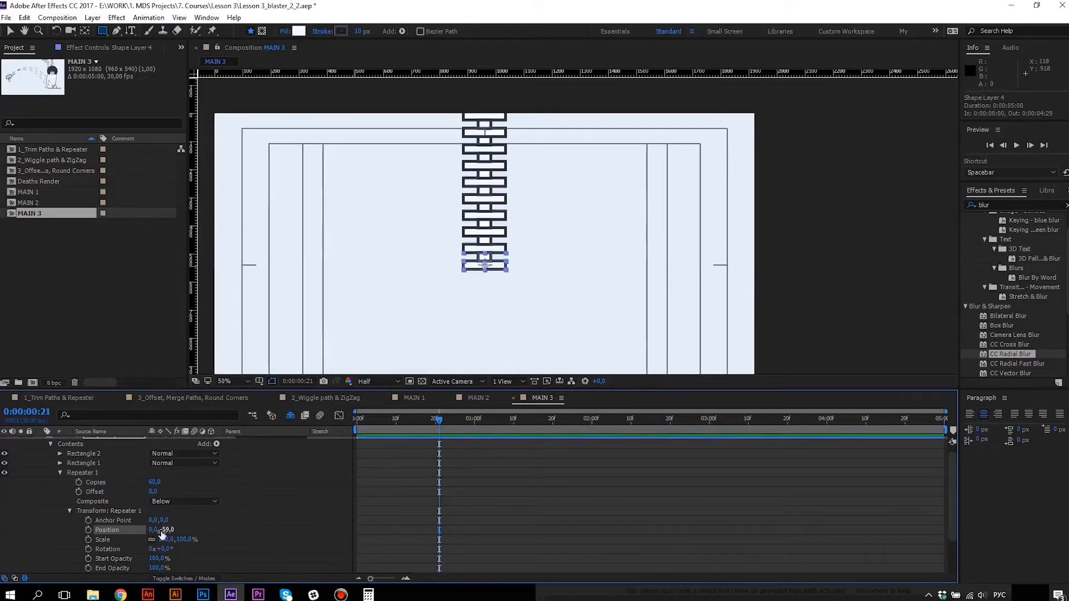
# Unlink the Repeater's scale and set the horizontal value to 112%, leaving the vertical at 100%.
pyautogui.moveTo(164, 539); pyautogui.dragTo(169, 540)
pyautogui.click(165, 540)
pyautogui.write('112')
pyautogui.press('Return')
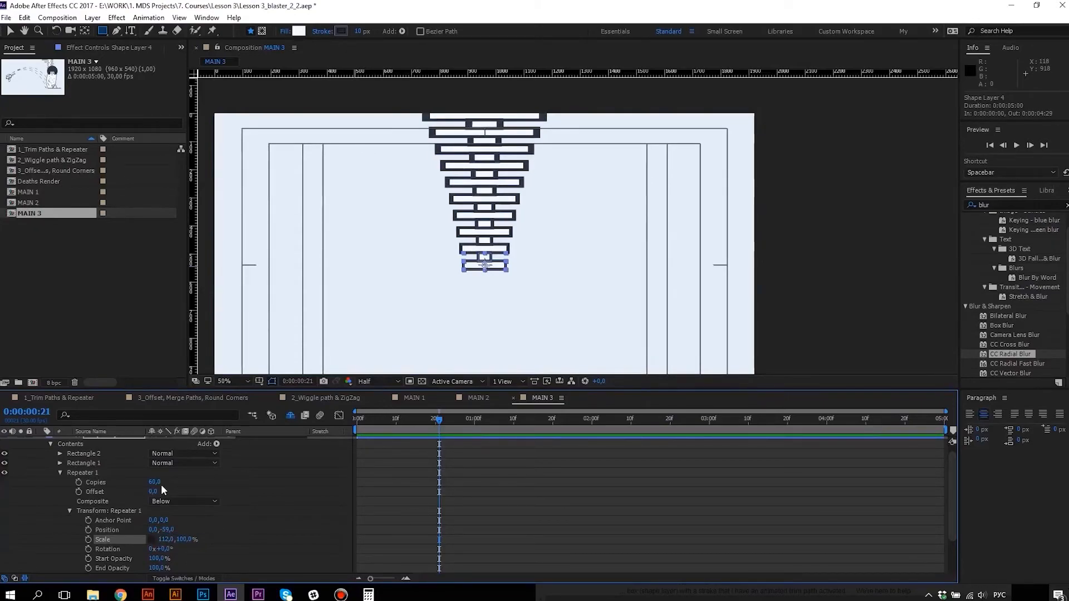
# Set the Repeater's offset to -5 so the stack also extends downward, and collapse the Repeater.
pyautogui.write('-5')
pyautogui.press('Return')
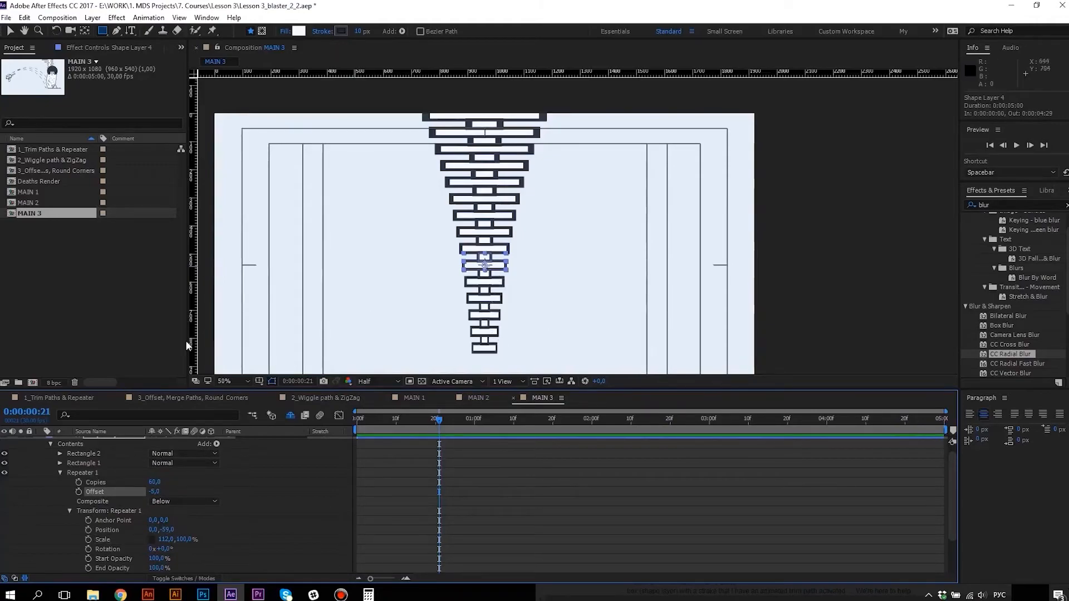
pyautogui.click(60, 473)
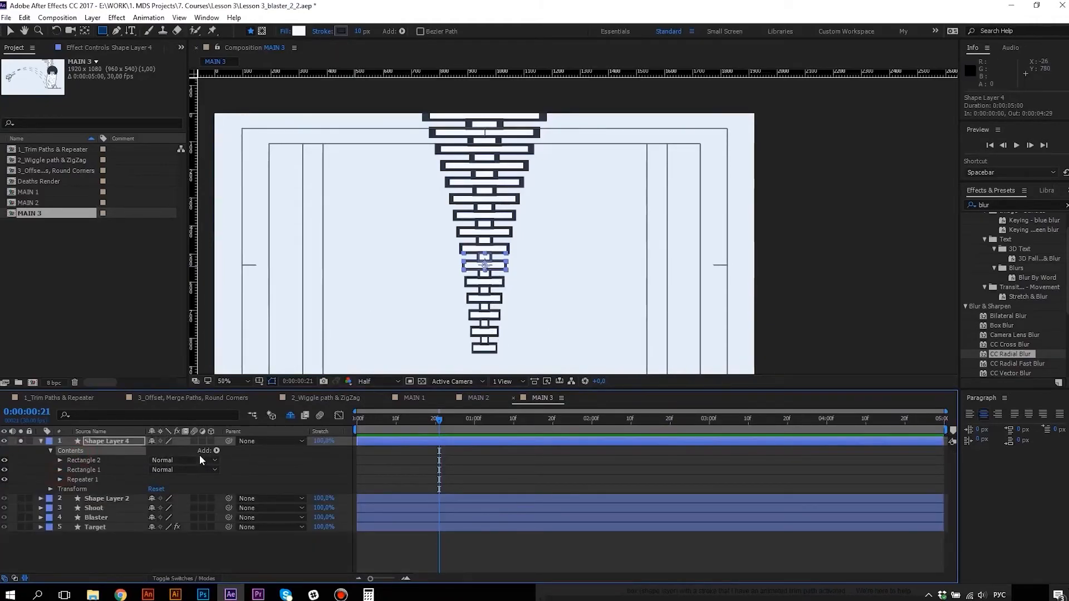
# Add a Wiggle Transform to the shape layer's contents and place it below the Repeater.
pyautogui.click(216, 450)
pyautogui.click(264, 427)
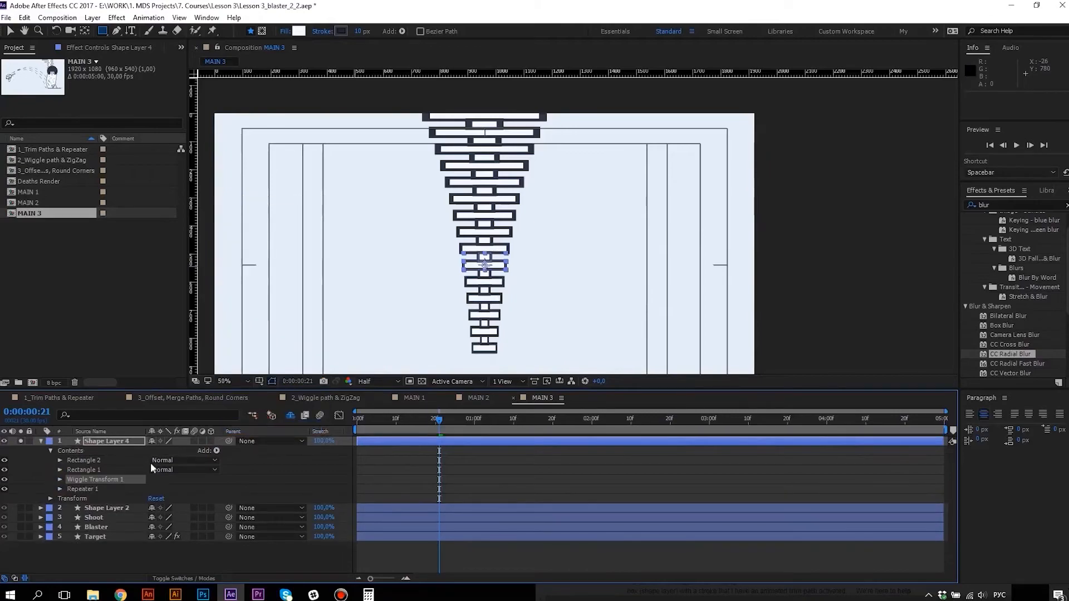
pyautogui.moveTo(68, 479); pyautogui.dragTo(80, 492)
# Set the Wiggle Transform's Wiggles/Second to 0.5.
pyautogui.click(61, 489)
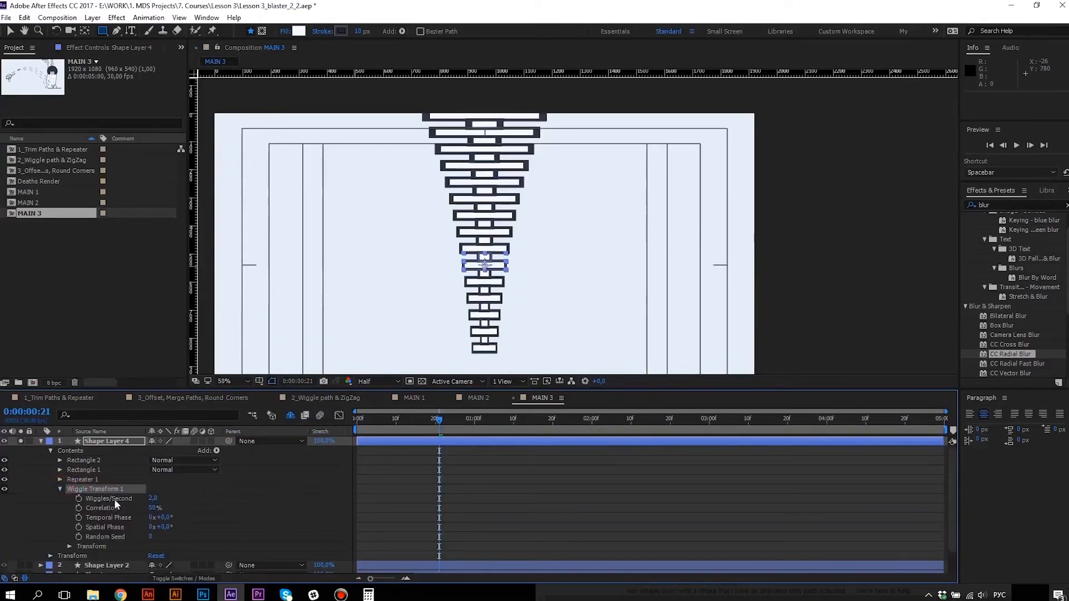
pyautogui.click(151, 499)
pyautogui.write('0,5')
pyautogui.press('Return')
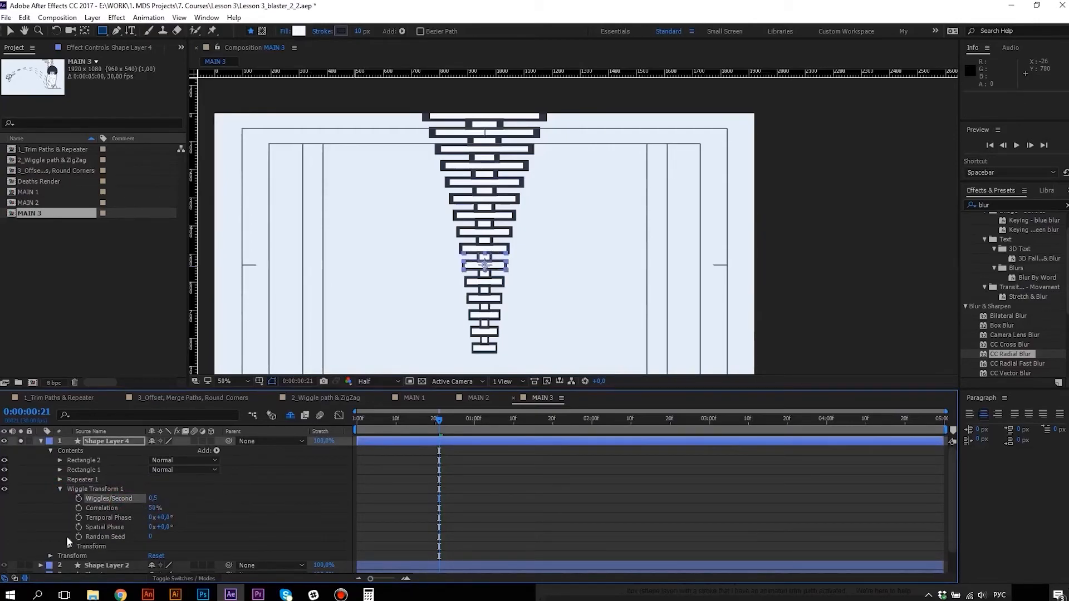
# Set the Wiggle Transform's transform position to -20, 0 and preview the motion from the composition's start.
pyautogui.click(69, 545)
pyautogui.click(151, 549)
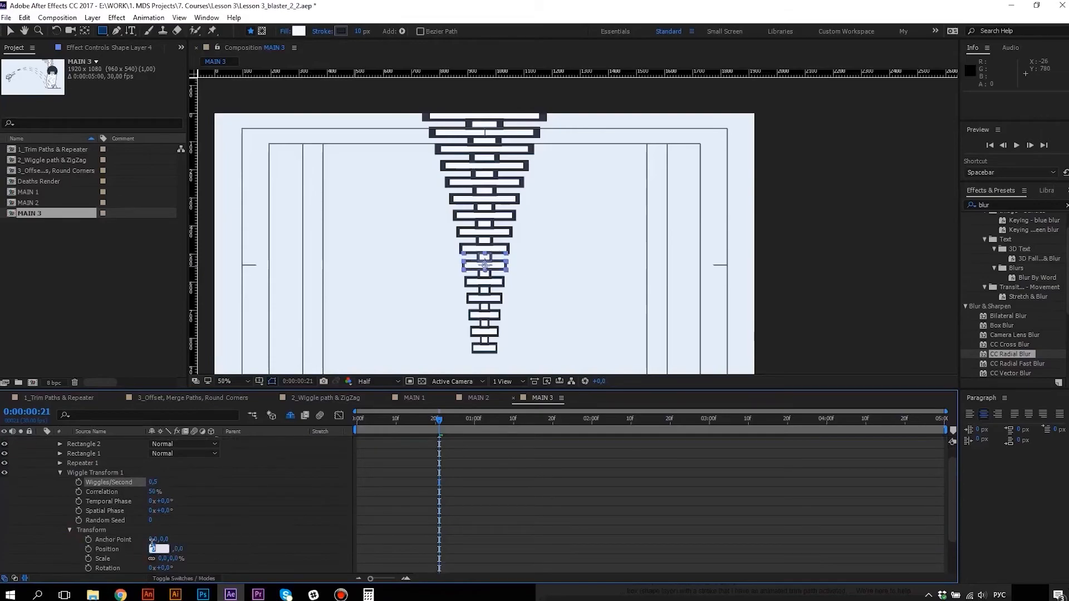
pyautogui.write('-30')
pyautogui.press('Return')
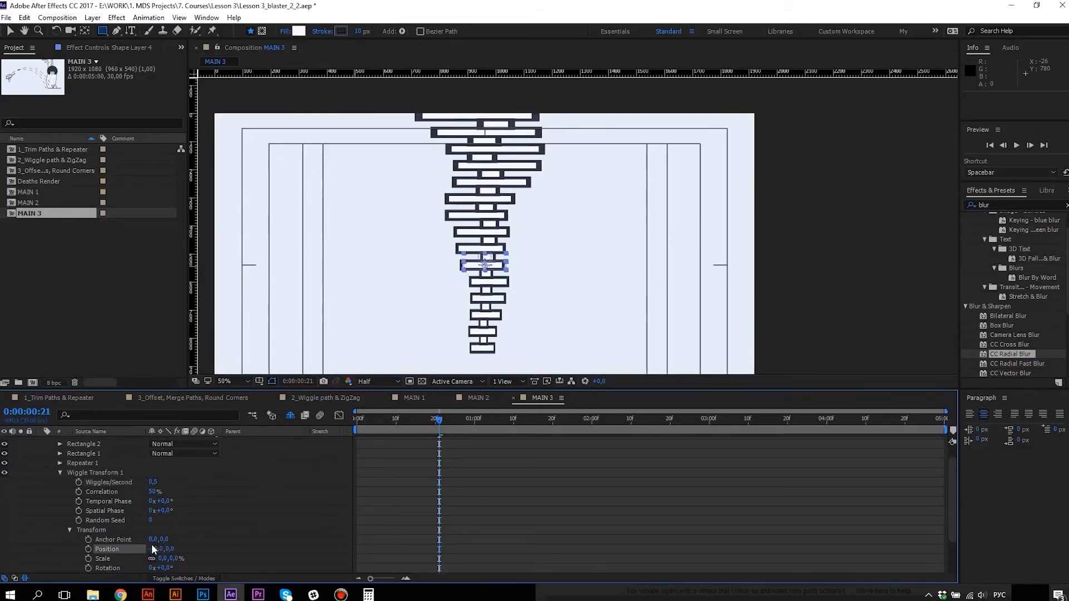
pyautogui.moveTo(407, 422); pyautogui.dragTo(338, 421)
pyautogui.press('space')
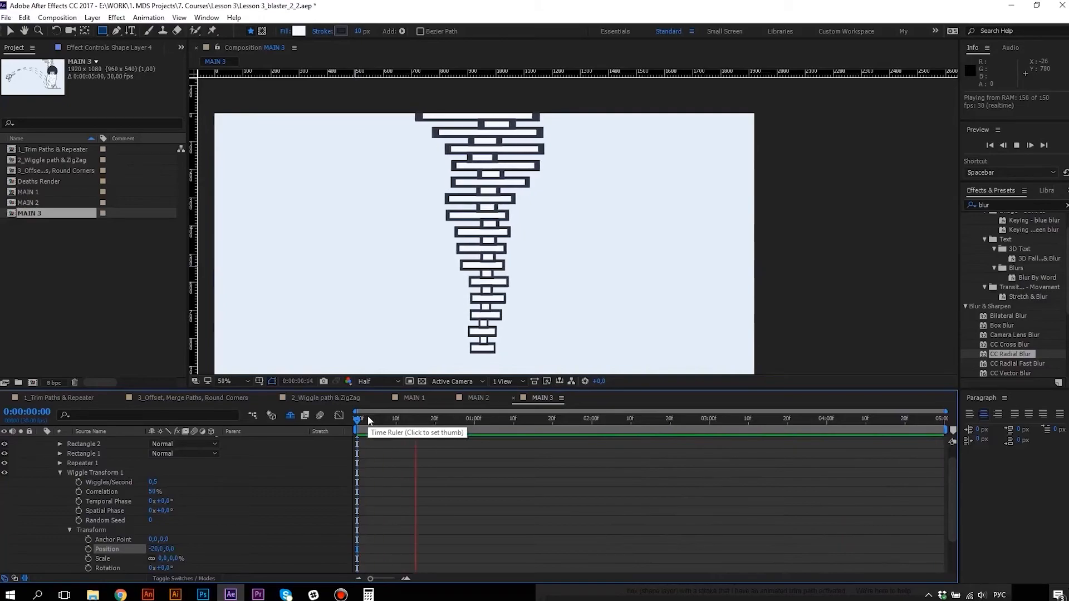
pyautogui.moveTo(368, 417); pyautogui.dragTo(348, 421)
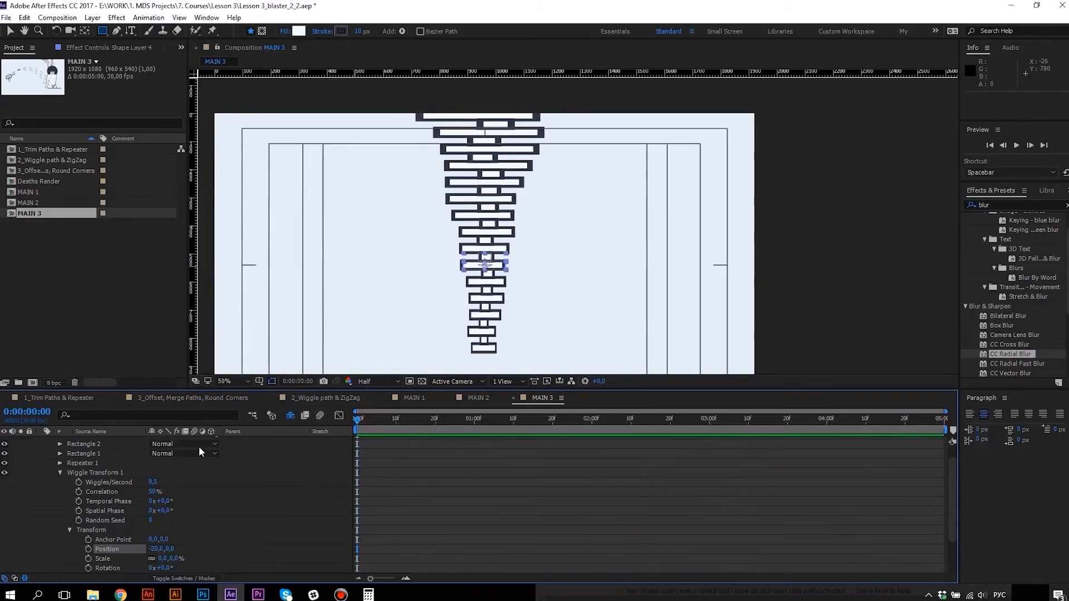
# Collapse the Wiggle Transform and add Merge Paths to the whole contents of the shape layer.
pyautogui.click(60, 473)
pyautogui.click(78, 451)
pyautogui.click(216, 450)
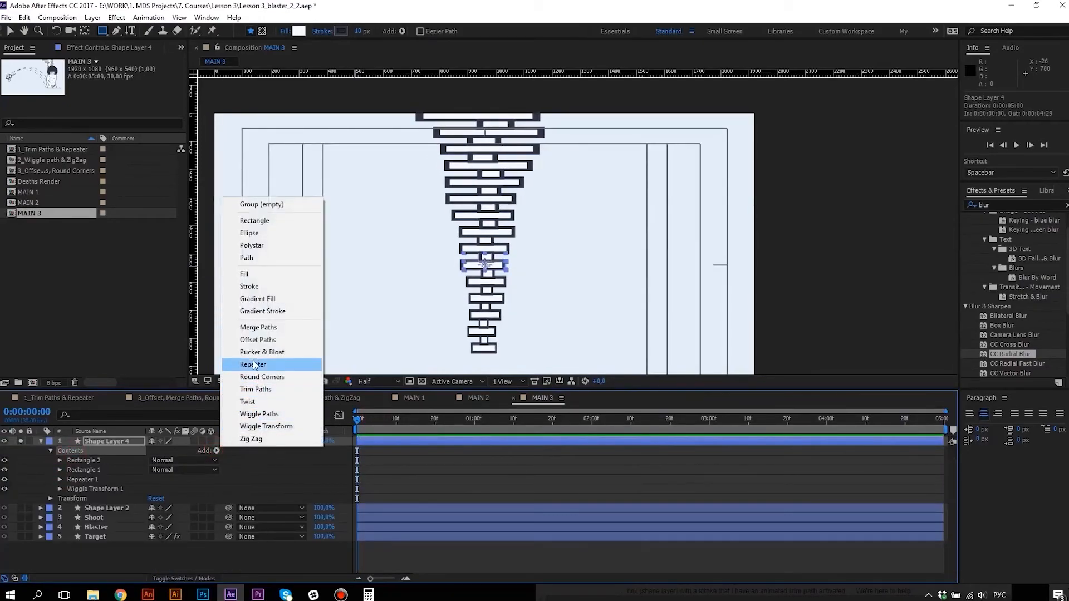
pyautogui.click(248, 326)
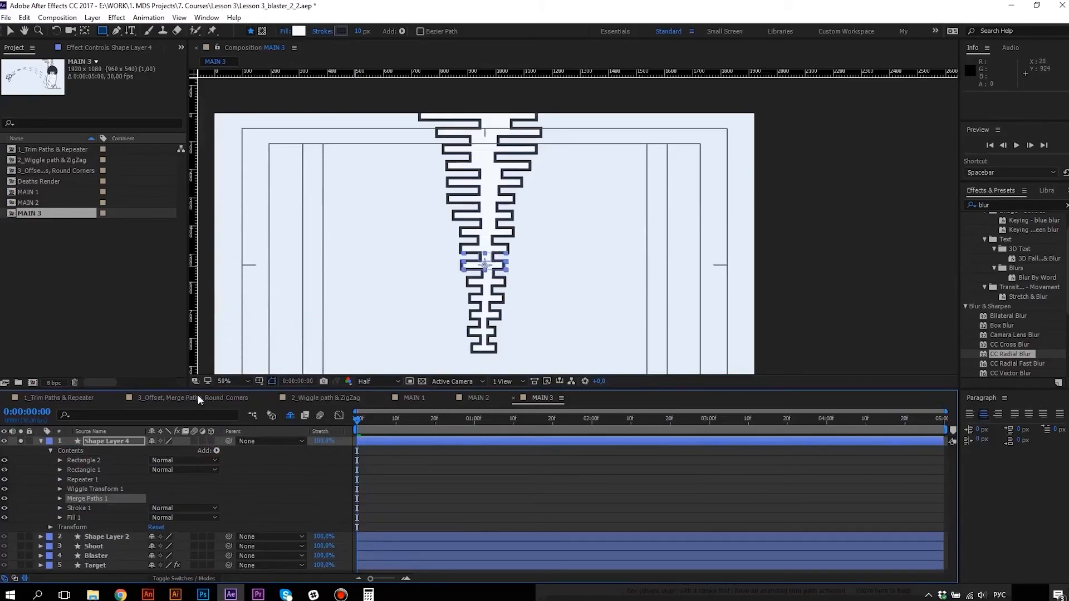
# Add Round Corners to the merged shape with a radius of 15 and preview the animation.
pyautogui.click(216, 451)
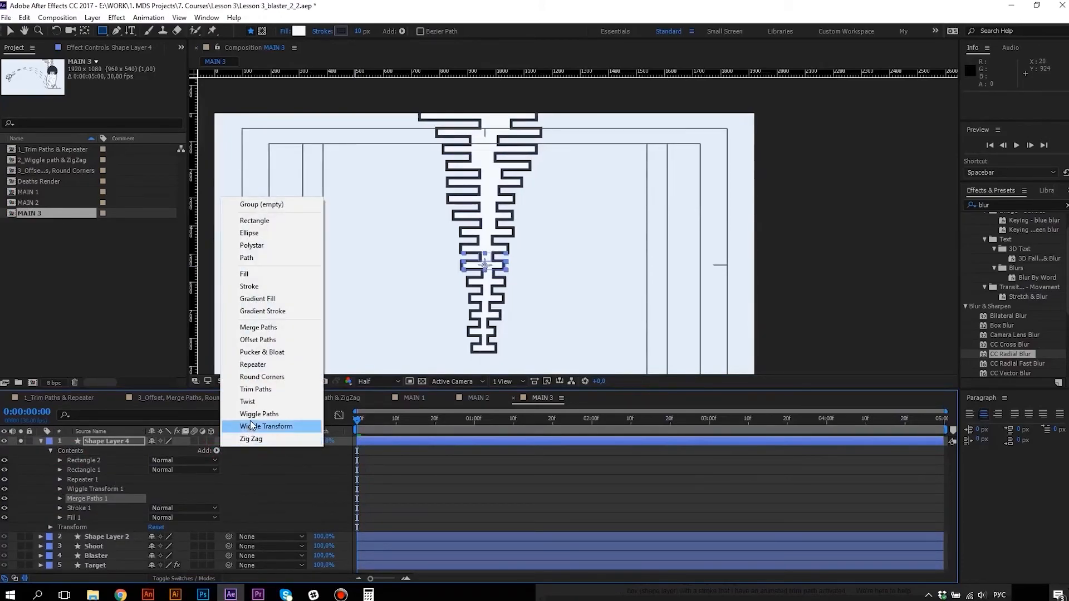
pyautogui.click(258, 377)
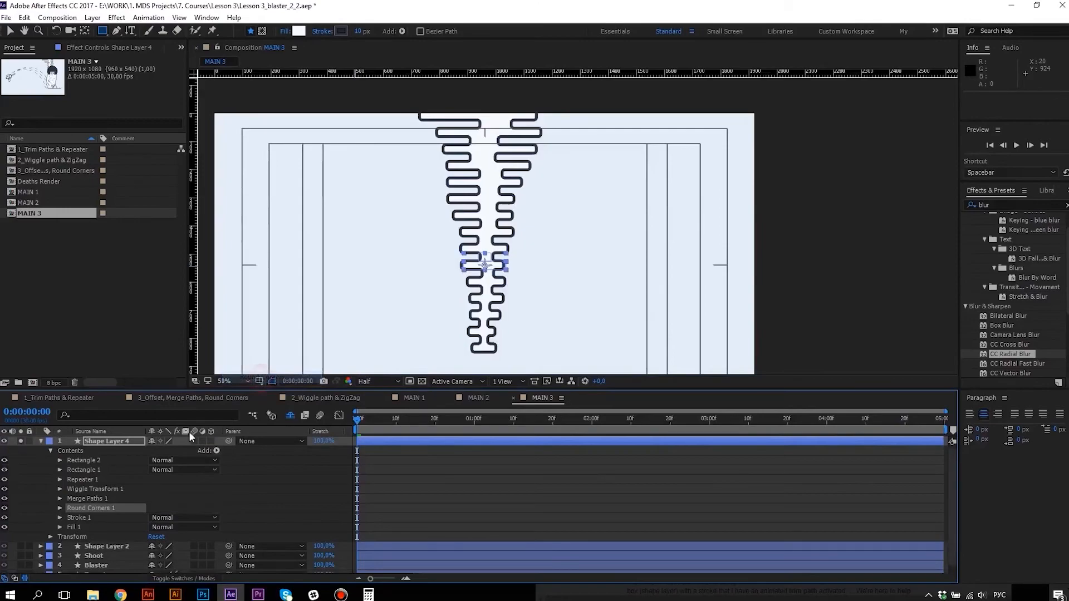
pyautogui.click(60, 507)
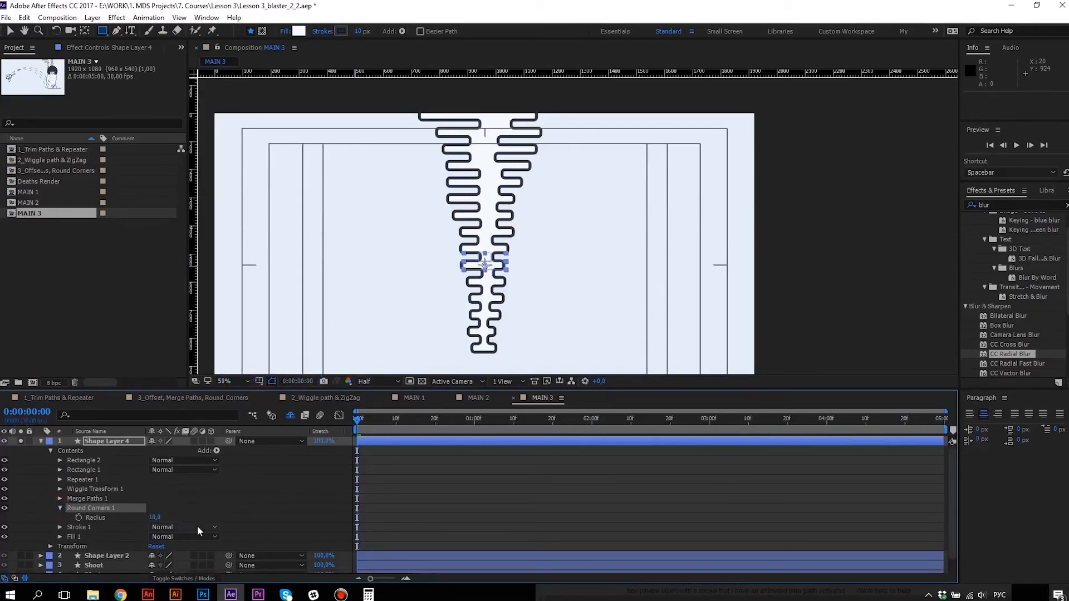
pyautogui.click(154, 518)
pyautogui.write('15')
pyautogui.press('Return')
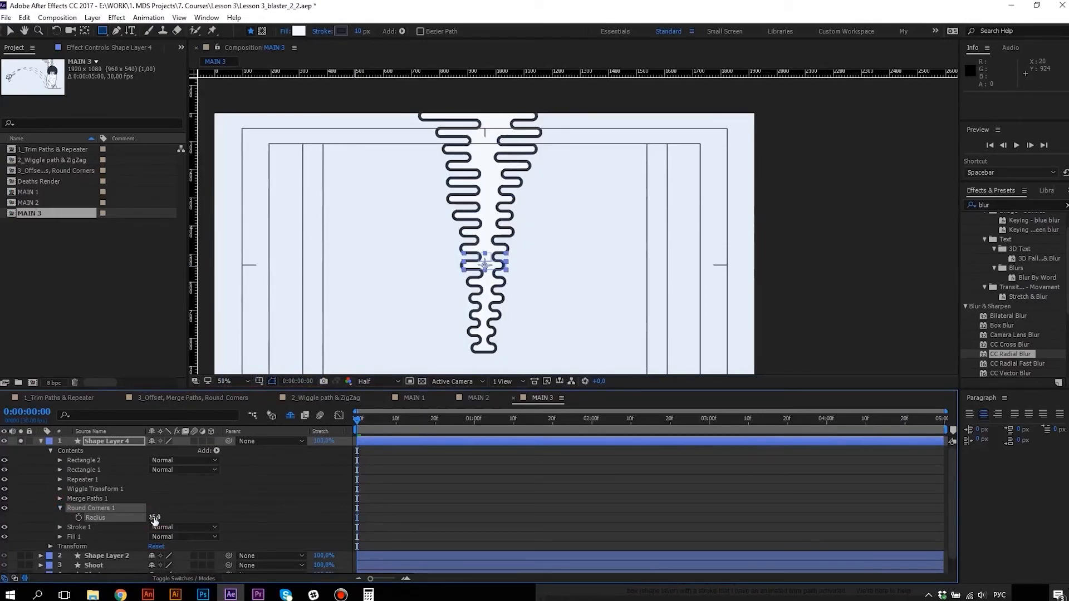
pyautogui.press('space')
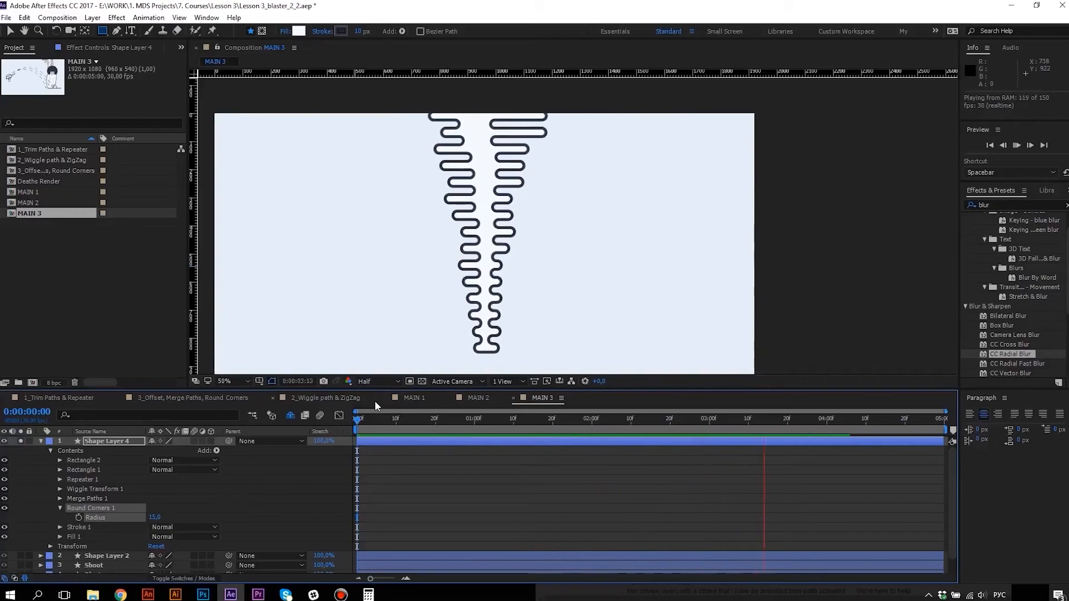
pyautogui.press('space')
# Collapse and unsolo the shape layer, and move it horizontally over the target figure to about x 1512.
pyautogui.click(40, 441)
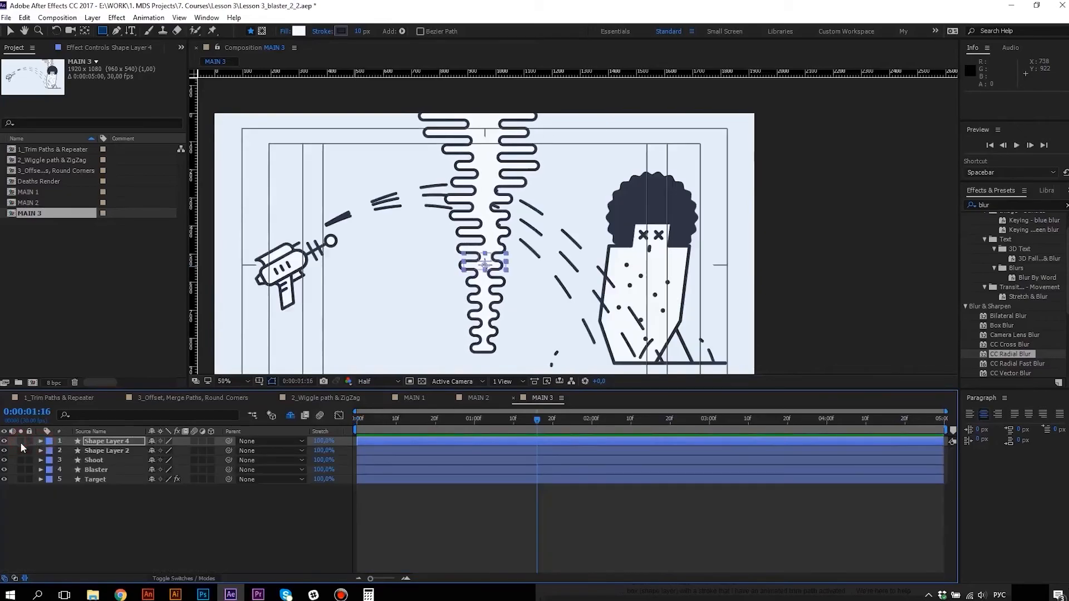
pyautogui.press('v')
pyautogui.moveTo(498, 262); pyautogui.dragTo(649, 262)
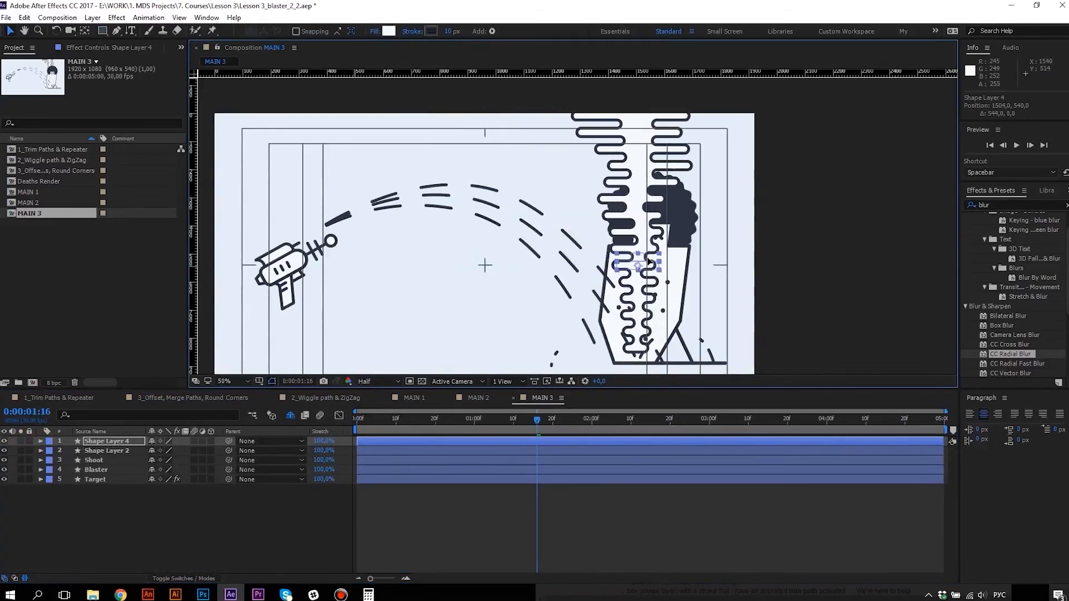
# Send the shape layer behind all other layers and rename it Smoke.
pyautogui.hotkey('ctrl', 'shift', '[')
pyautogui.press('Return')
pyautogui.write('ьышпу')
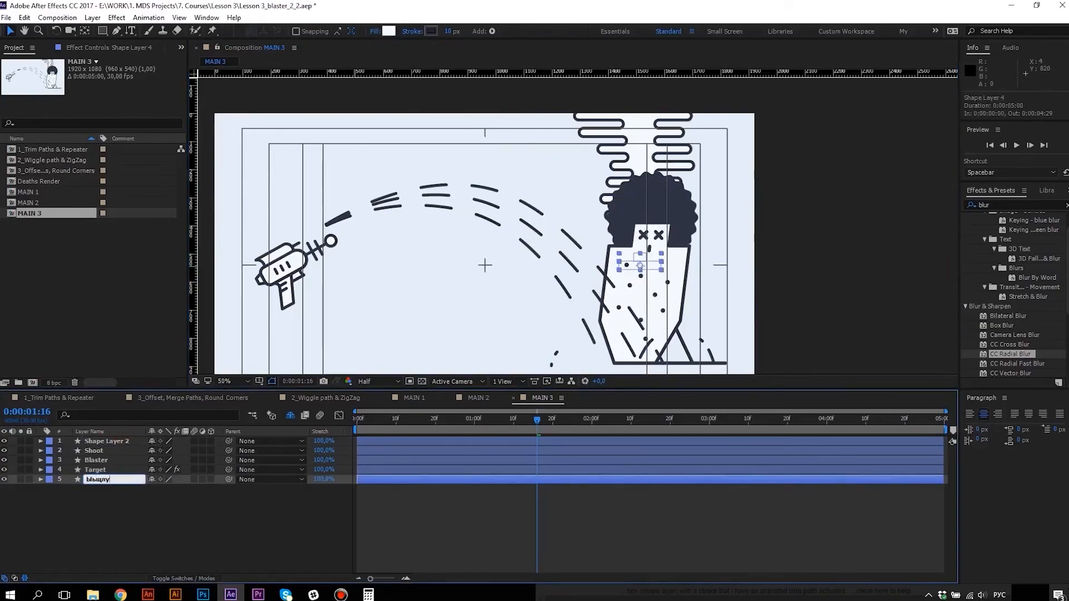
pyautogui.press('Return')
# Animate the Smoke Repeater's Offset with keyframes at the first frame, starting at -5, and at the composition's end.
pyautogui.click(356, 424)
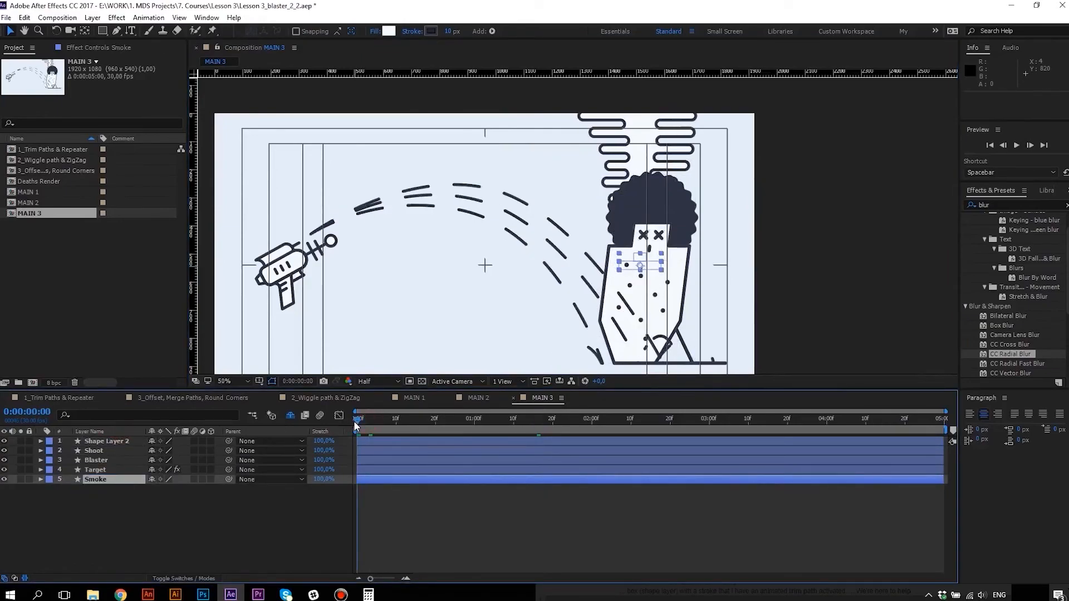
pyautogui.click(40, 479)
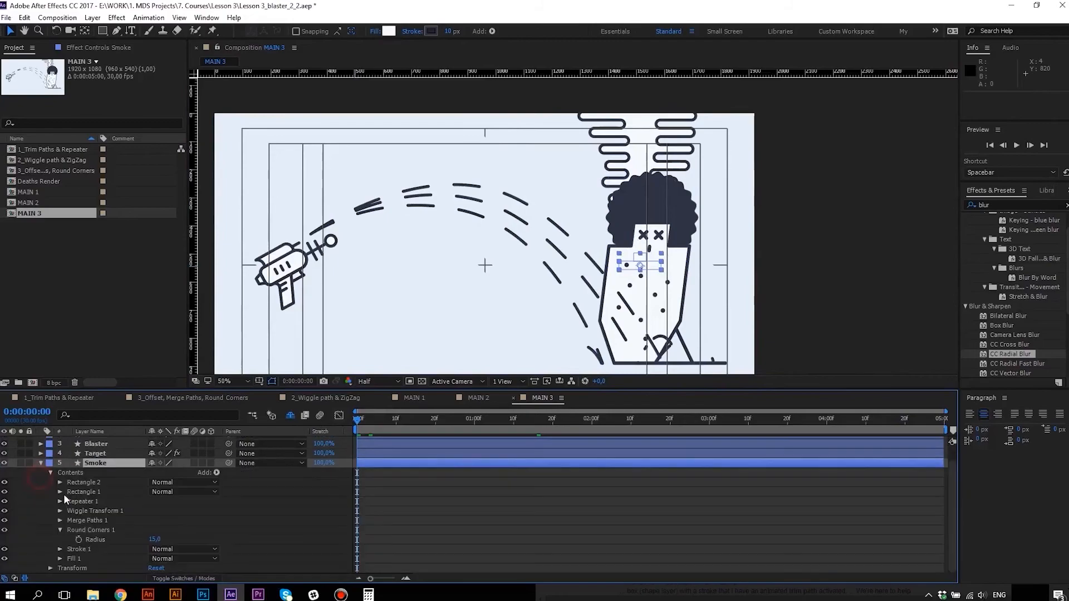
pyautogui.click(71, 501)
pyautogui.click(60, 502)
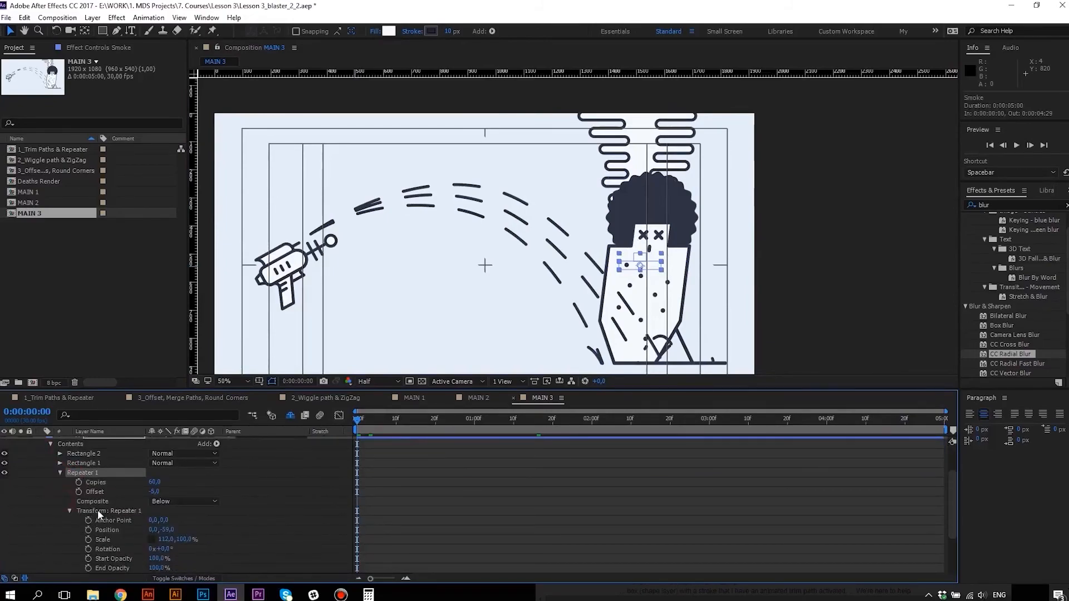
pyautogui.click(99, 492)
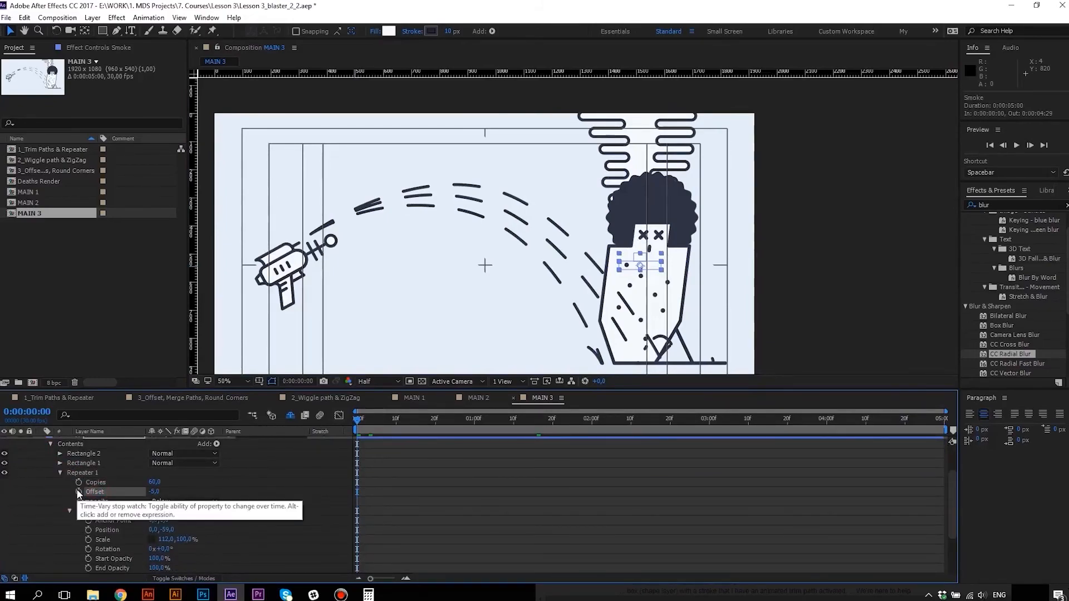
pyautogui.click(79, 492)
pyautogui.moveTo(374, 419); pyautogui.dragTo(948, 416)
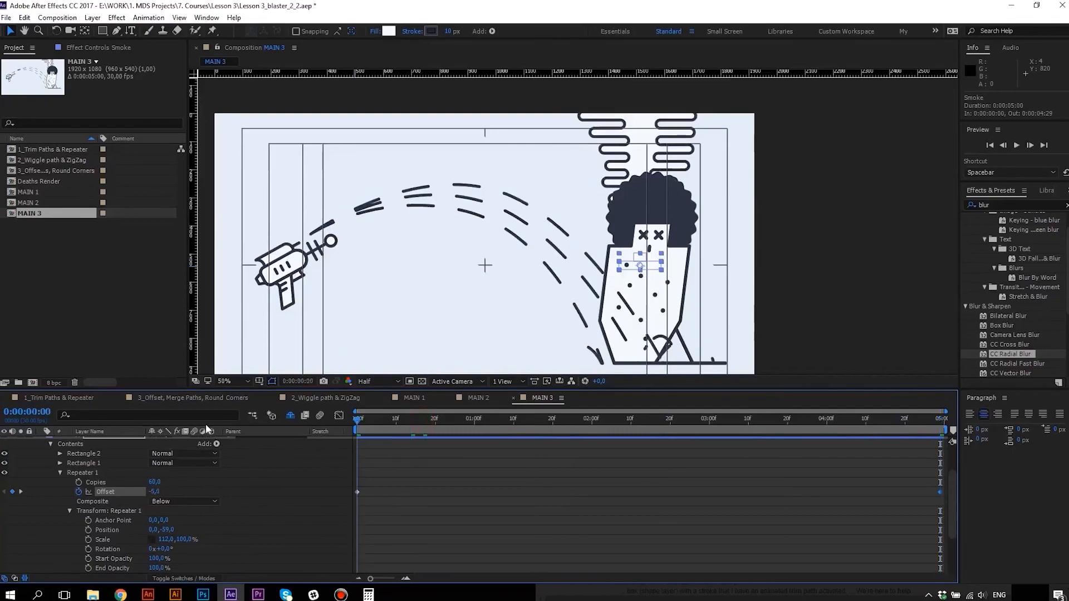
# Preview the rising smoke and move the Smoke layer up behind the hair to about 1512, 380.
pyautogui.press('space')
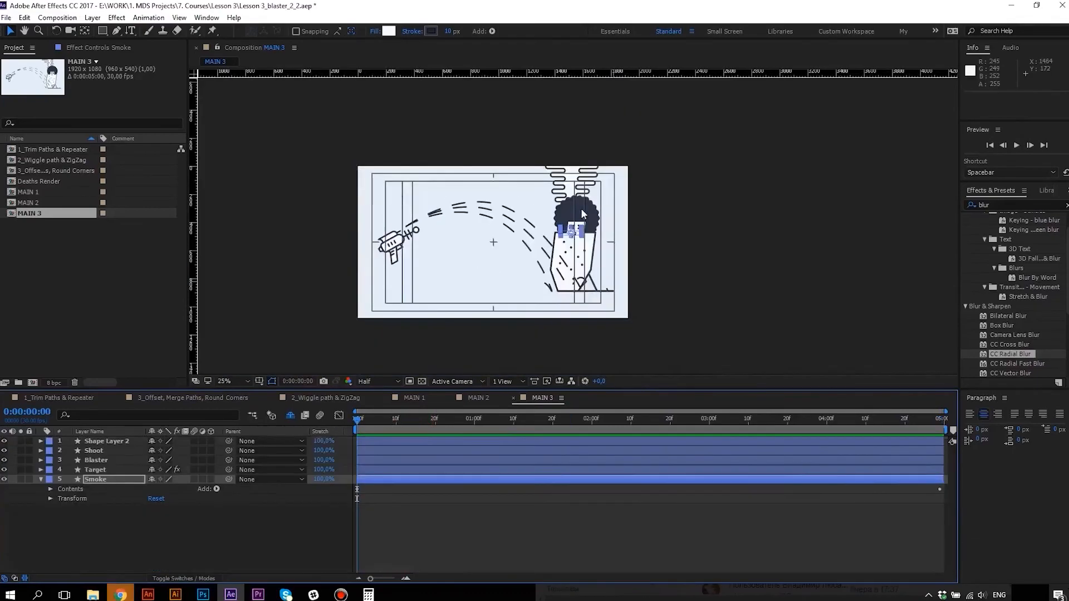
pyautogui.scroll(2, 590, 220)
pyautogui.moveTo(554, 259); pyautogui.dragTo(554, 234)
# Set the Smoke layer's Wiggle Transform position to -30, 0 and preview the stronger sway.
pyautogui.click(48, 490)
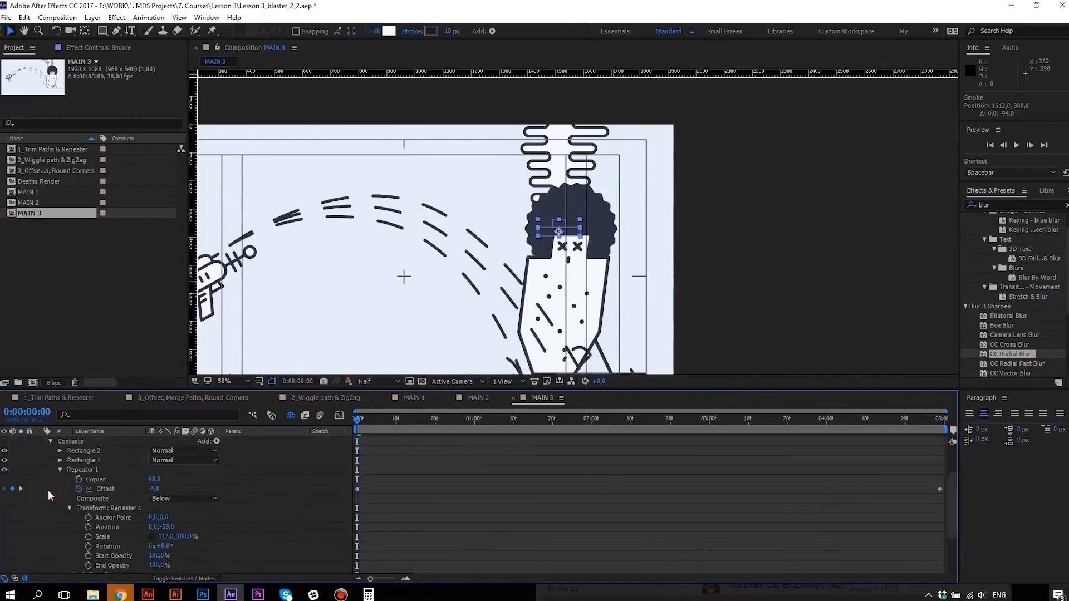
pyautogui.scroll(-3, 89, 513)
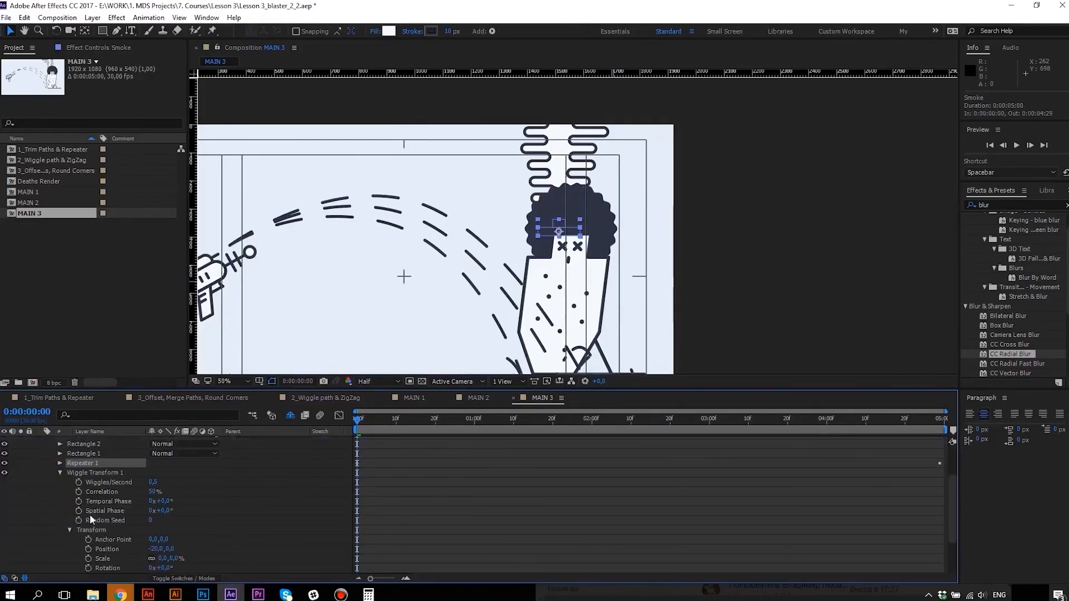
pyautogui.click(154, 550)
pyautogui.press('Return')
pyautogui.scroll(-2, 607, 208)
pyautogui.press('space')
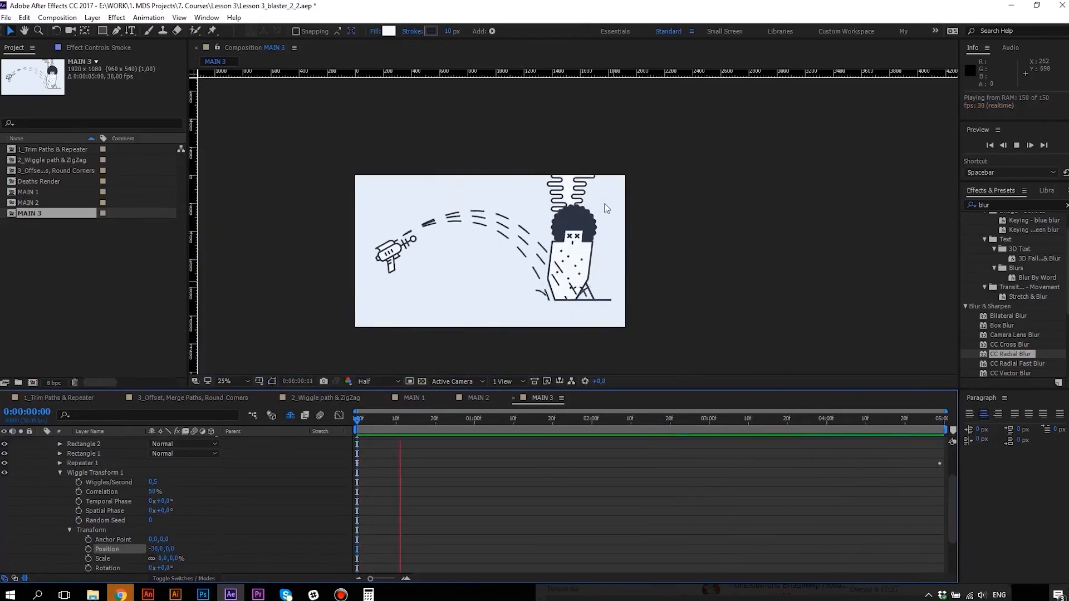
pyautogui.press('space')
# Go to 0:00:01:10 and remove the Smoke layer's outline by reducing its stroke width.
pyautogui.moveTo(473, 419); pyautogui.dragTo(513, 419)
pyautogui.click(60, 473)
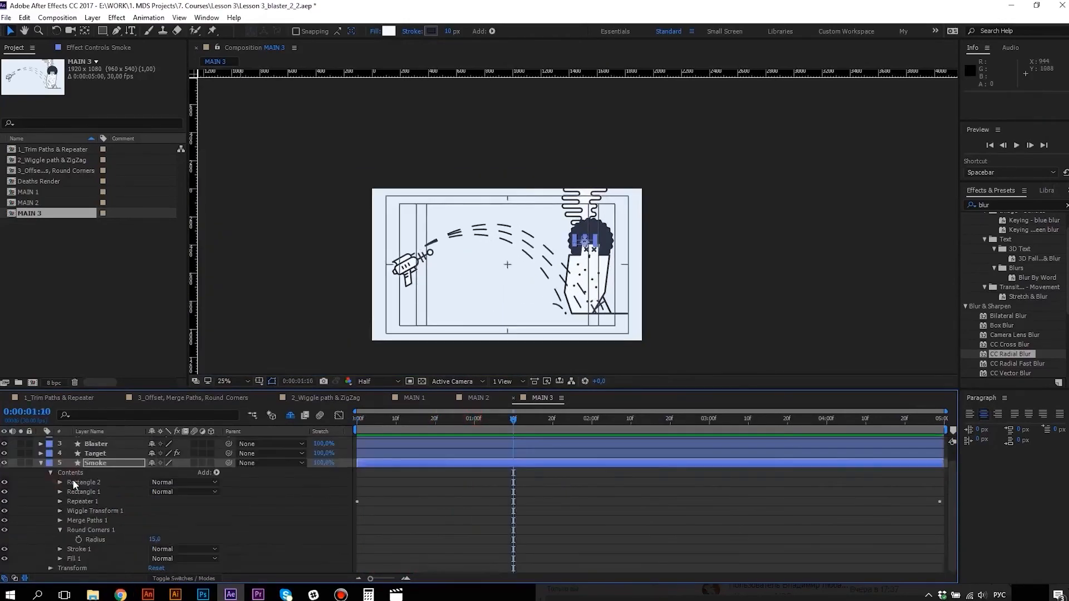
pyautogui.scroll(1, 62, 473)
pyautogui.click(96, 480)
pyautogui.moveTo(448, 31); pyautogui.dragTo(360, 34)
# Change the Smoke layer's fill to a pale grey-blue and preview the result.
pyautogui.click(389, 31)
pyautogui.click(48, 47)
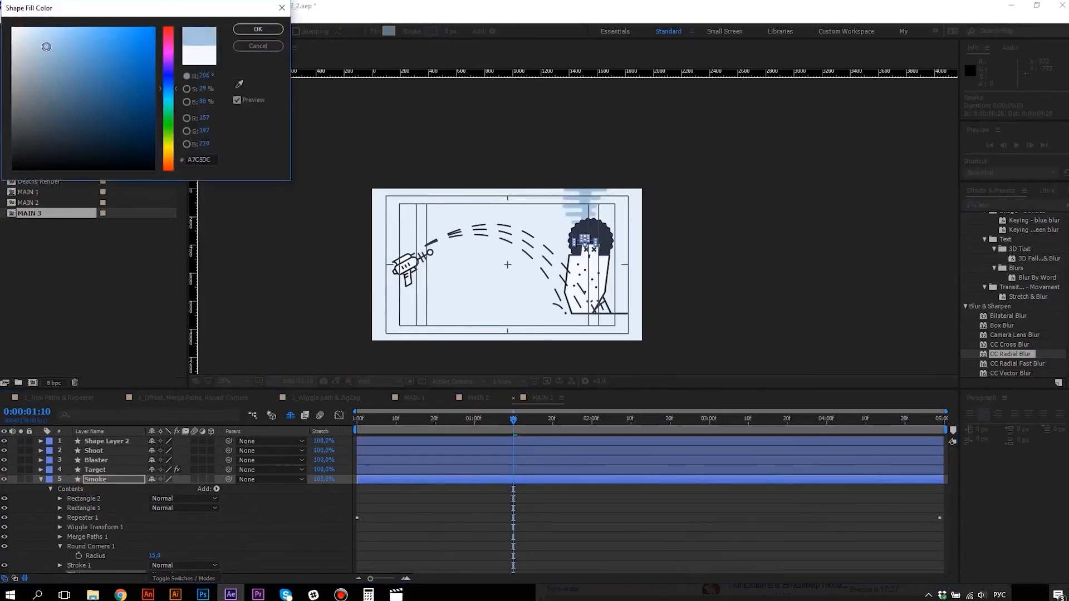
pyautogui.moveTo(39, 48); pyautogui.dragTo(32, 49)
pyautogui.click(258, 29)
pyautogui.press('space')
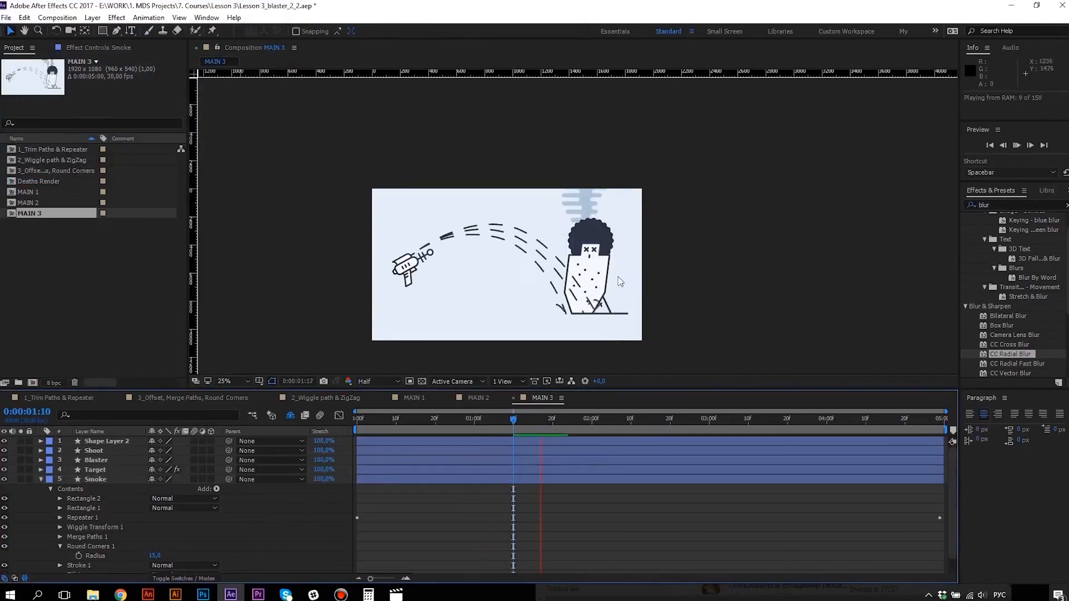